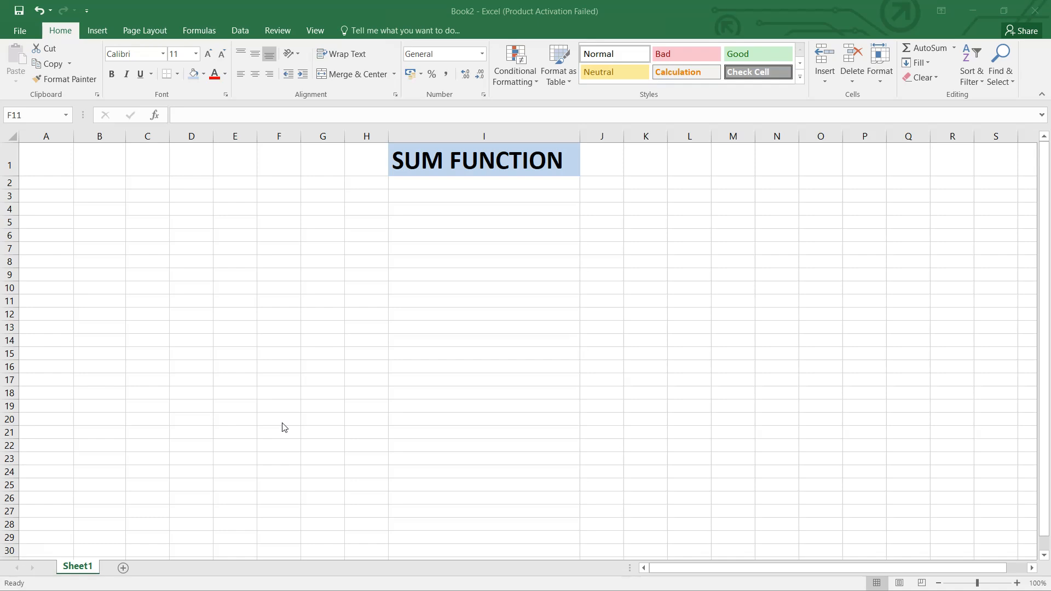
Build the addition formula =A1+B1 in cell B3 by referencing cells A1 and B1
click(96, 195)
click(95, 194)
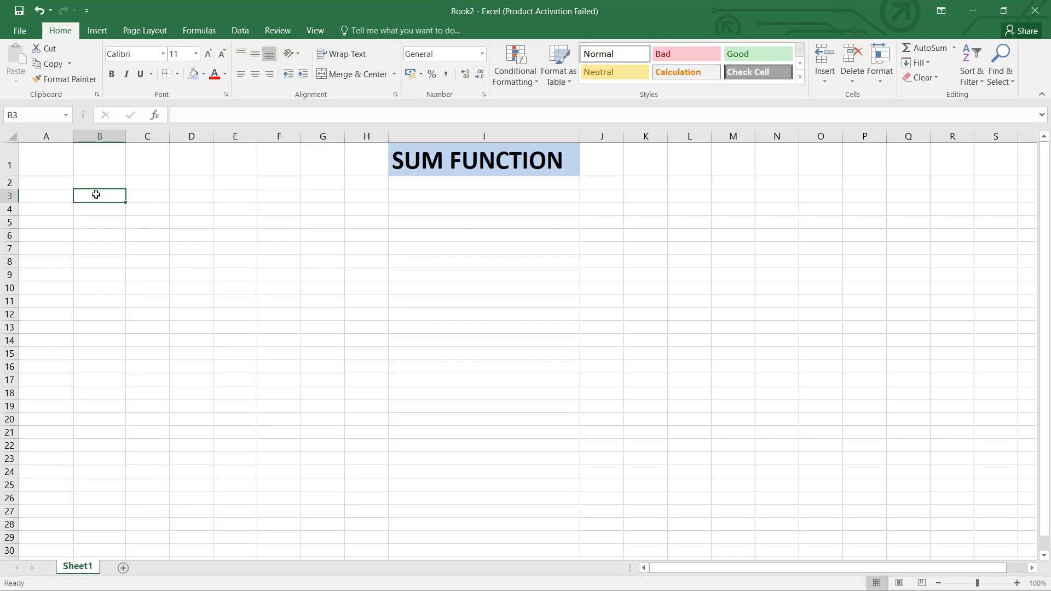
text(=)
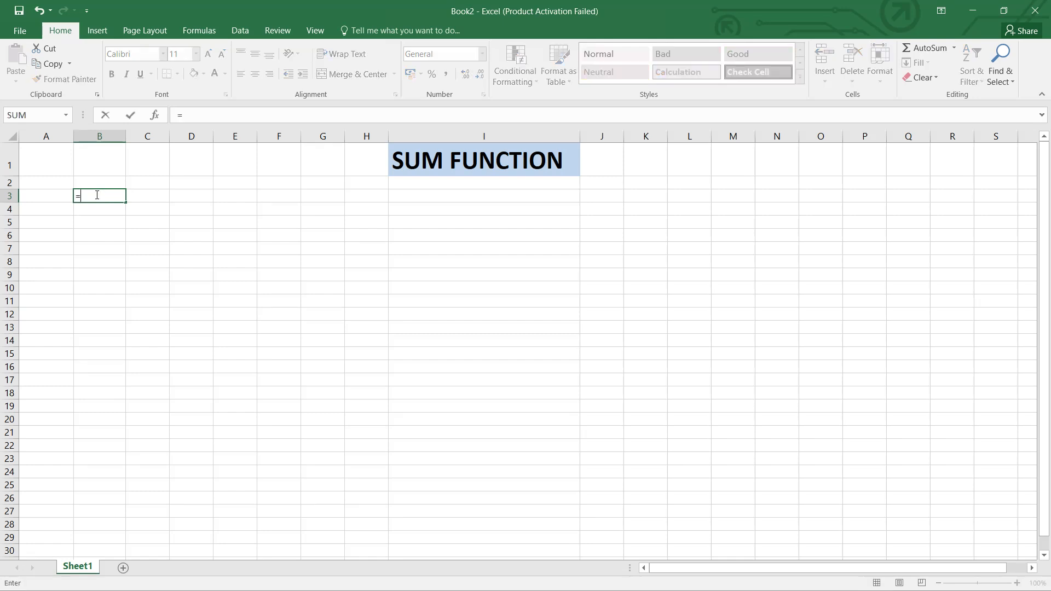
click(45, 159)
text(+)
click(92, 151)
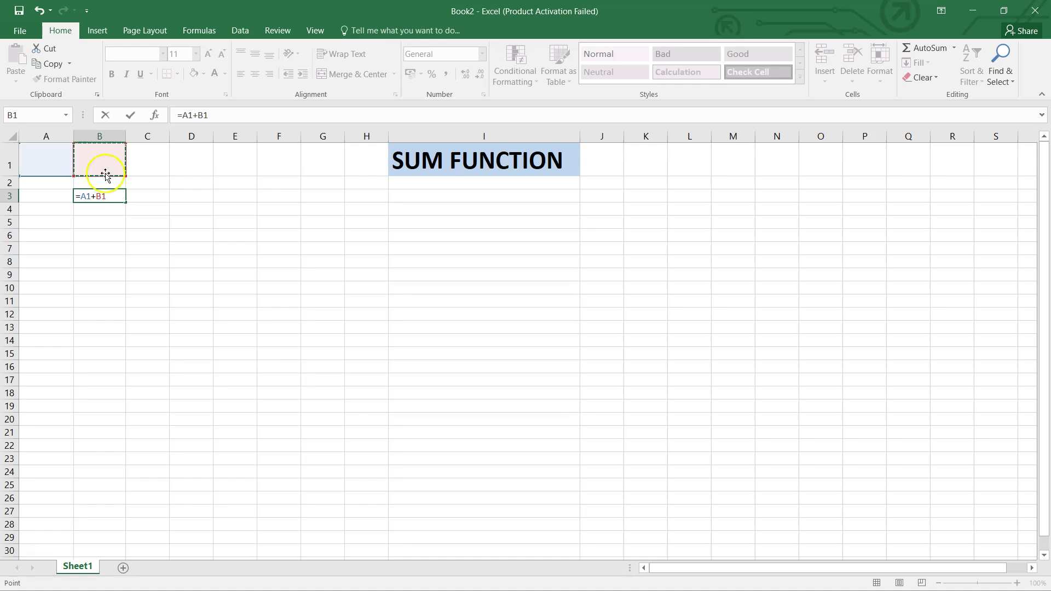
Delete the addition formula from cell B3, leaving the cell empty
drag(110, 196, 75, 194)
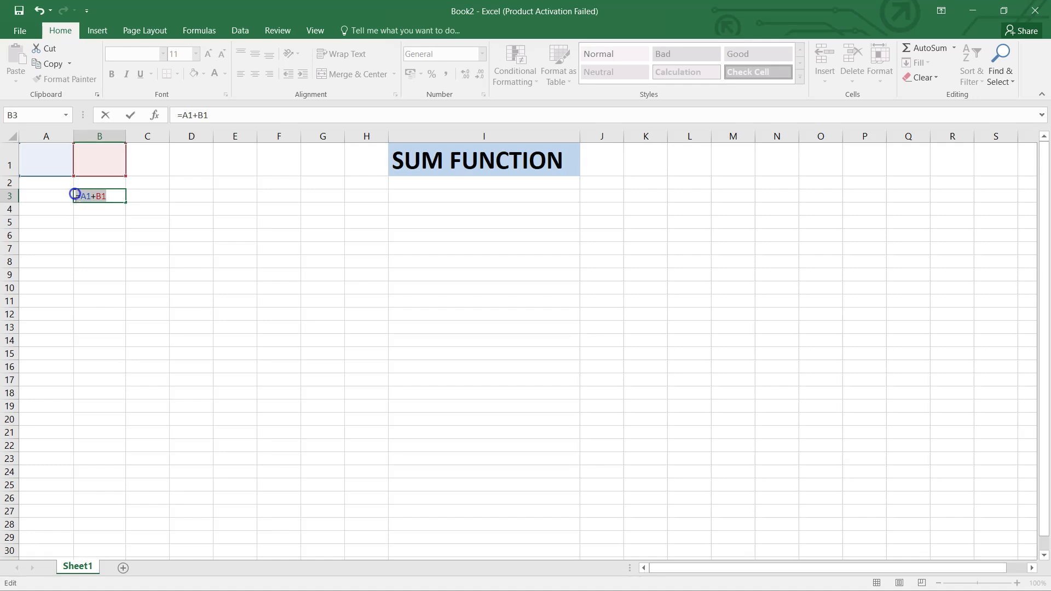
key(Delete)
click(98, 245)
Enter the formula =SUM(A1,B1) in cell B3
click(102, 195)
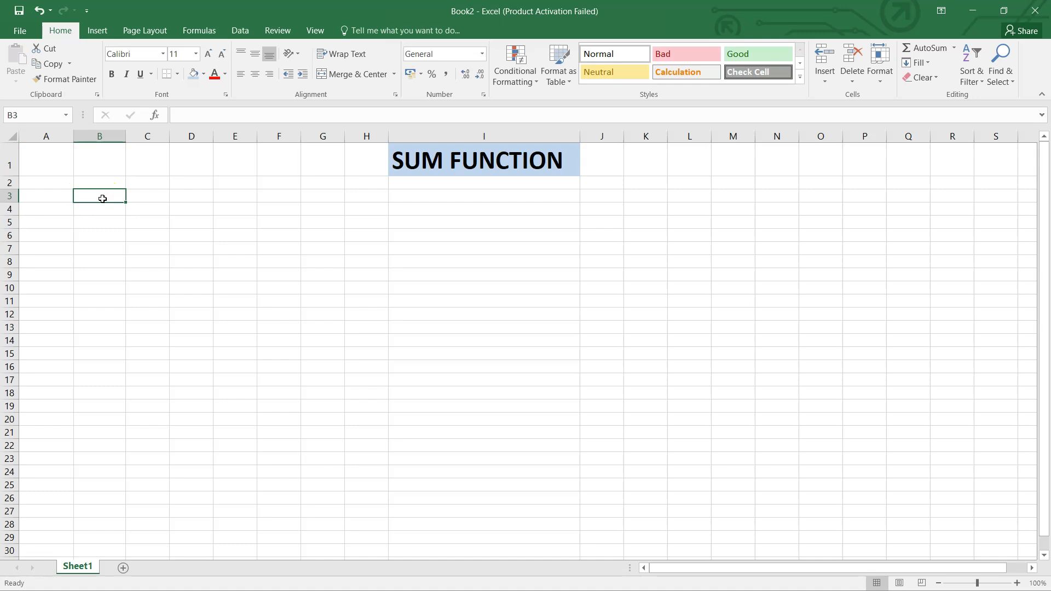
text(=SUM)
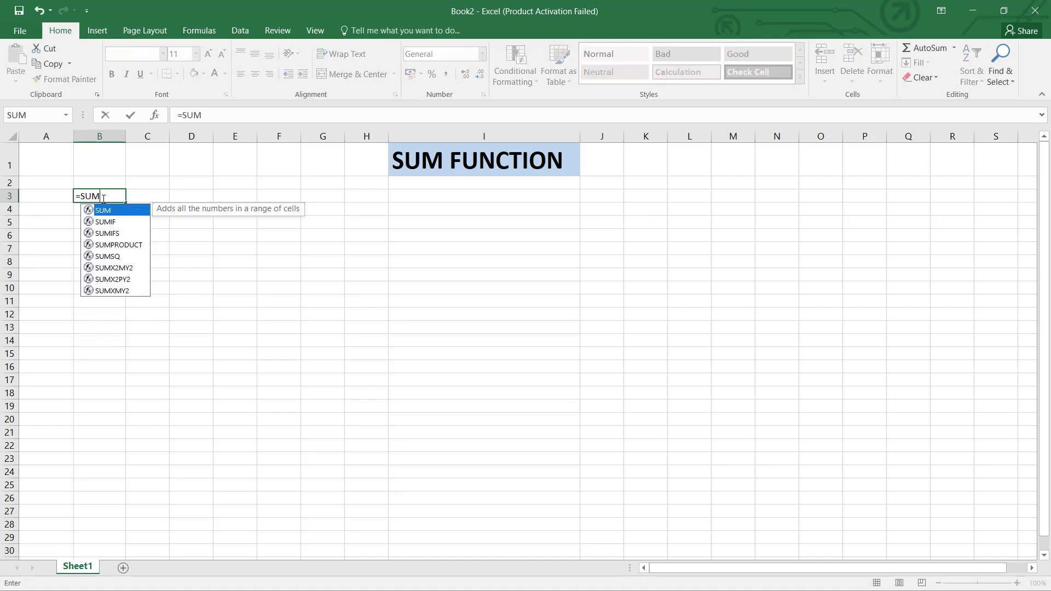
text(()
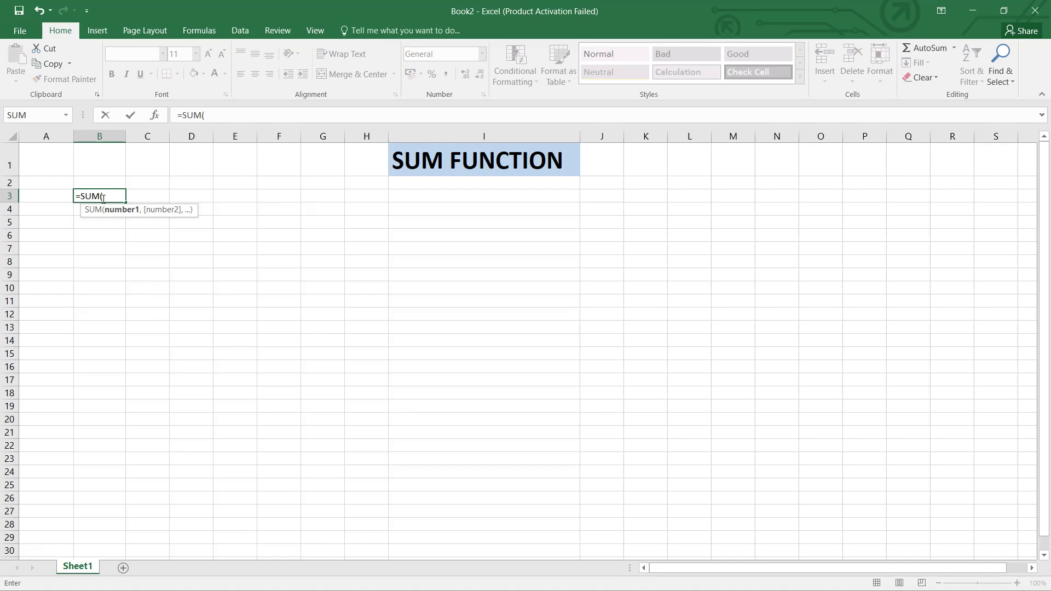
click(42, 159)
text(,)
click(110, 162)
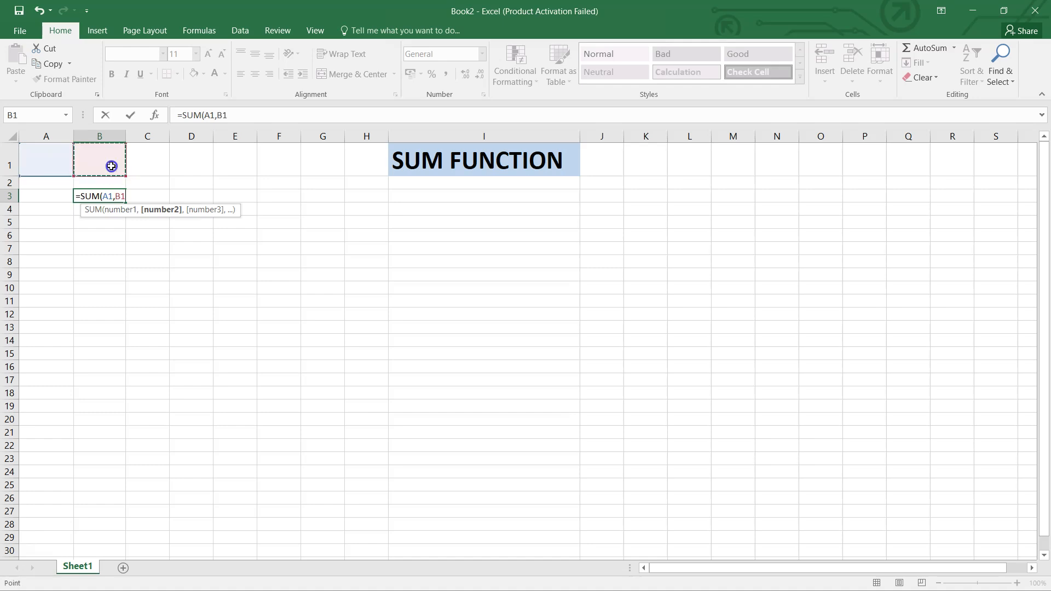
key(Return)
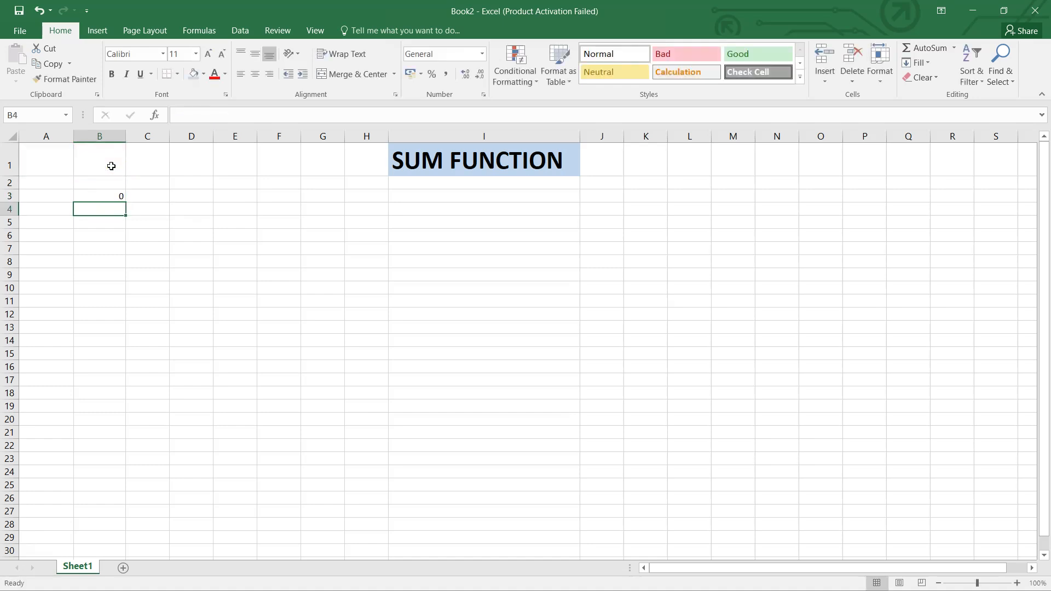
Open the SUM formula in cell B3 and clear it from the cell
click(111, 195)
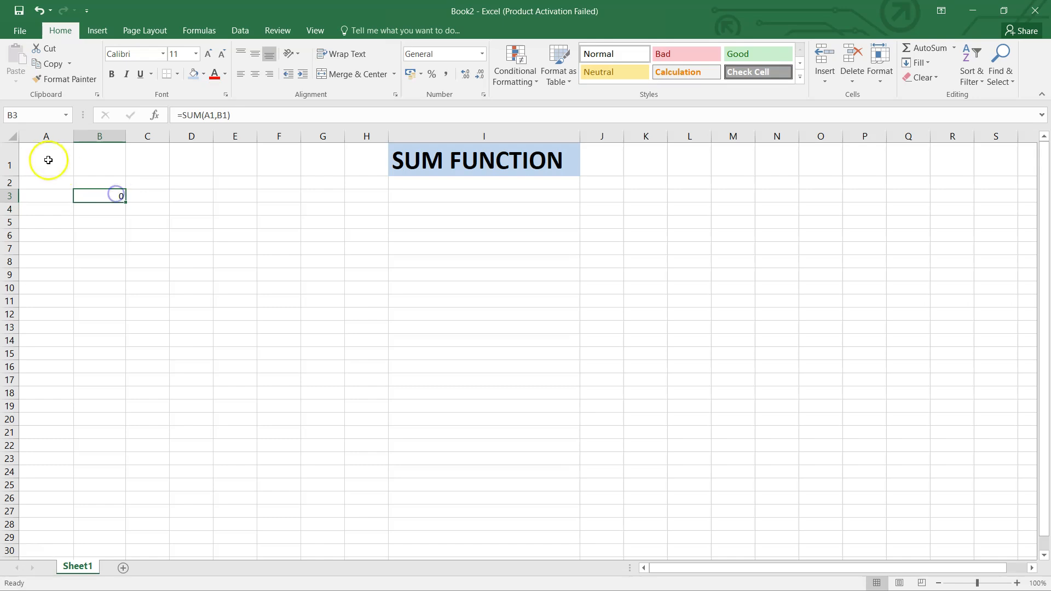
double_click(101, 198)
click(153, 274)
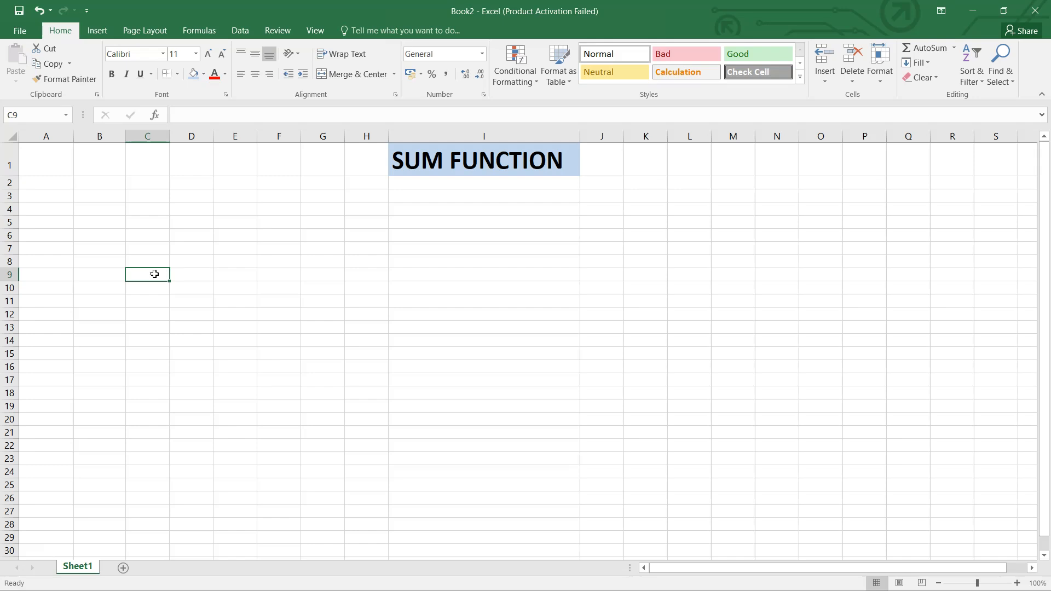
Try to enter =SUM(10,20.30.40) in cell A3, dismissing the suggested correction and the formula error message
click(64, 196)
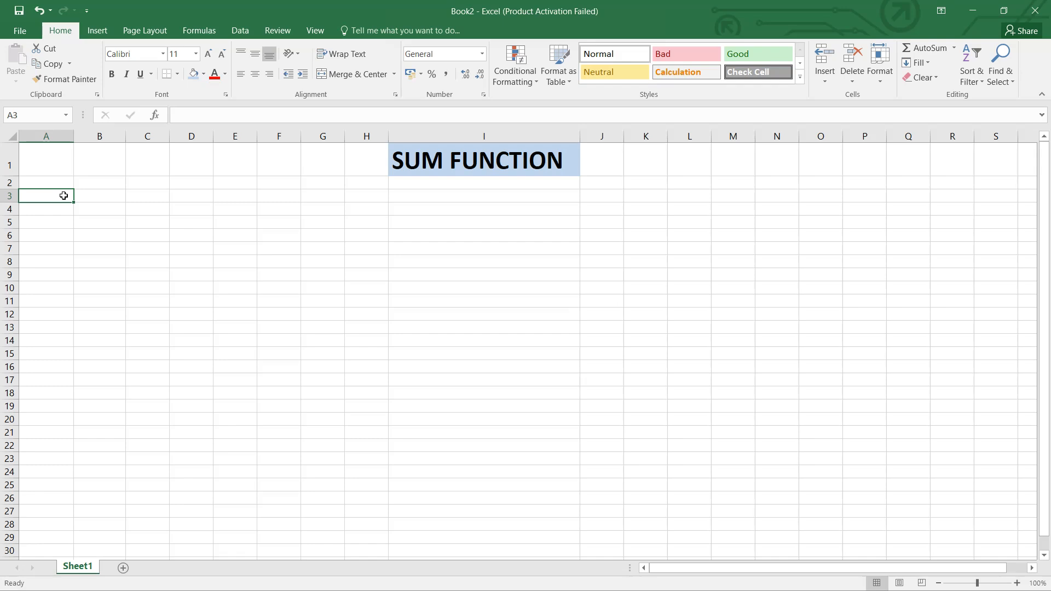
text(=SUM)
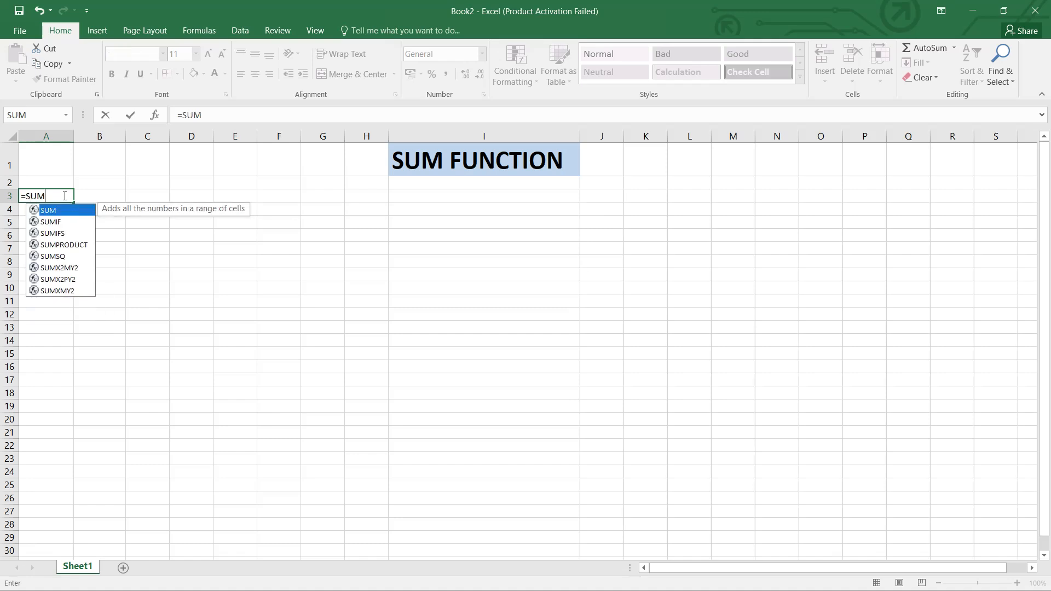
text(()
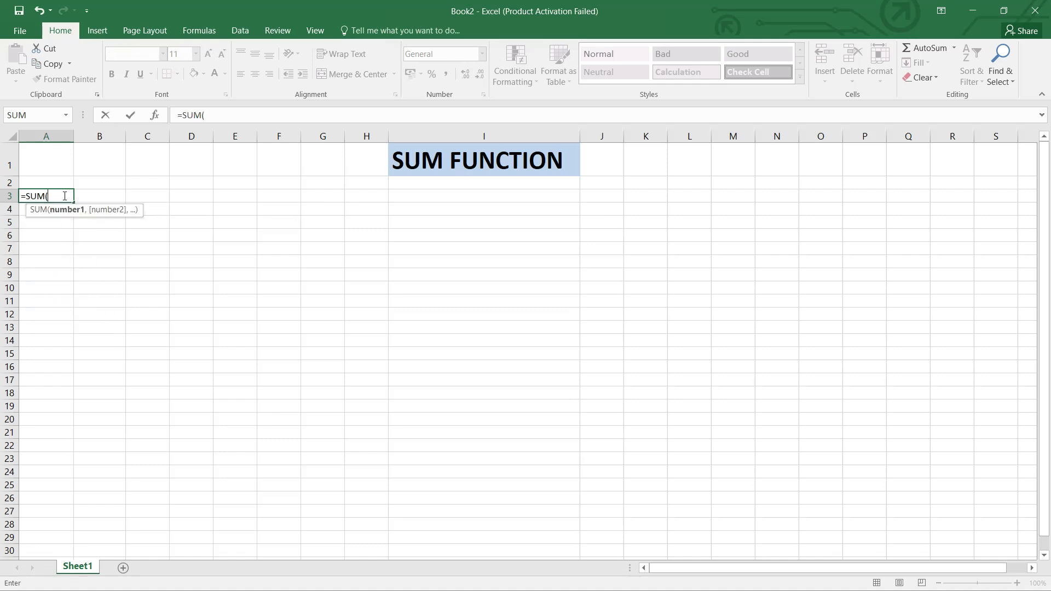
text(10,20)
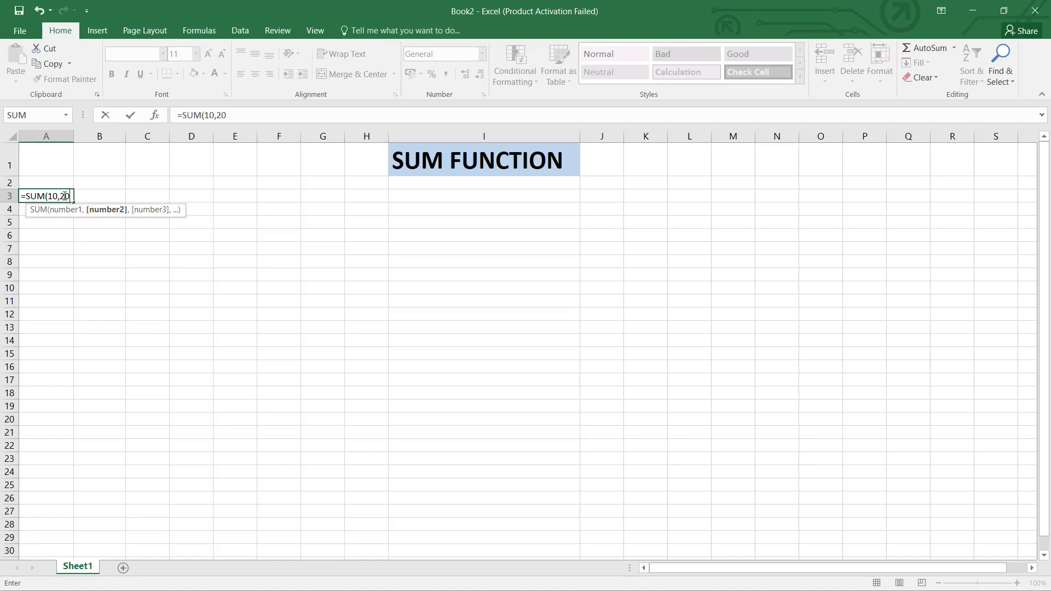
text(.30.40)
key(Return)
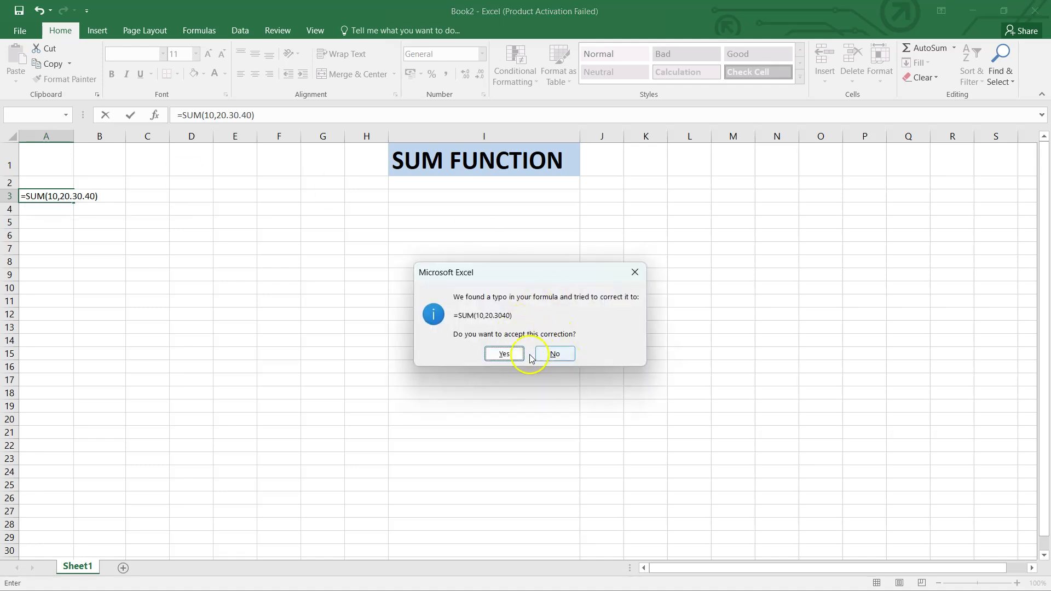
click(635, 273)
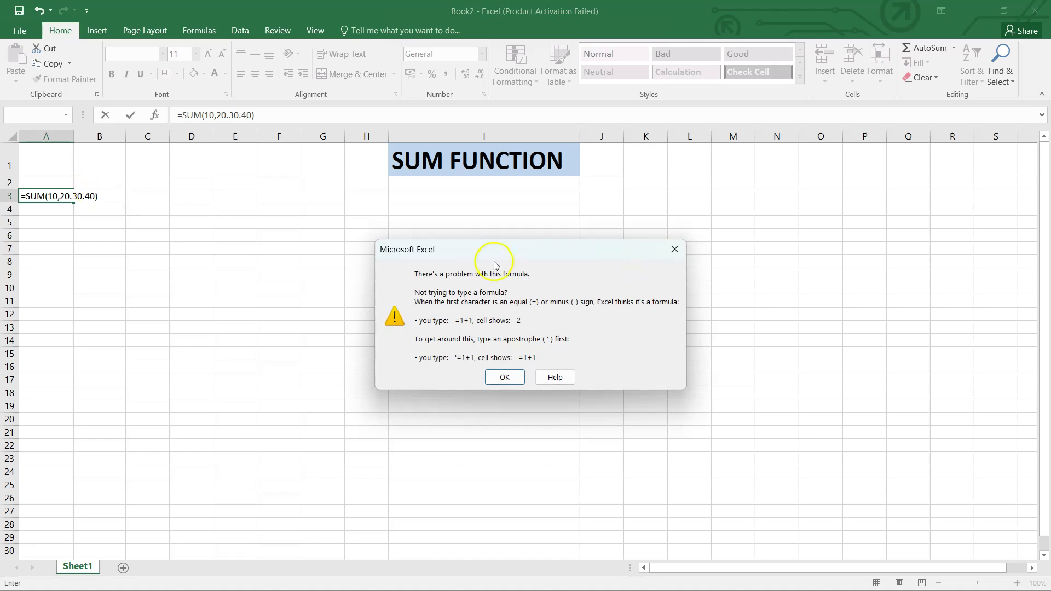
click(675, 249)
Correct the formula in cell A3 to =SUM(10,20,30,40) and widen column A to about twice its width
click(92, 196)
key(BackSpace)
key(BackSpace)
key(BackSpace)
key(BackSpace)
key(BackSpace)
key(BackSpace)
text(,30)
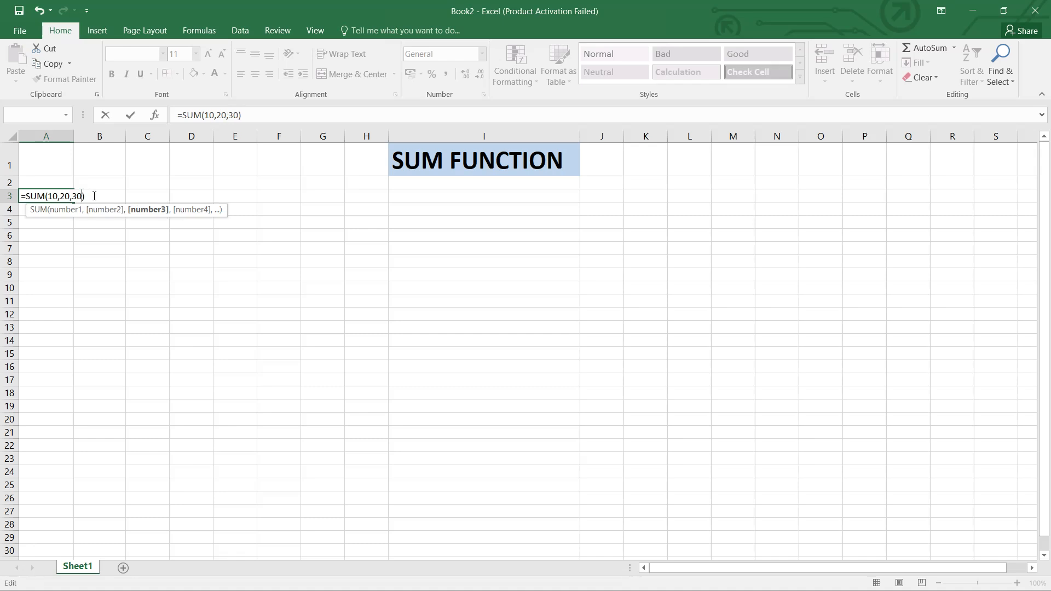
text(,)
text(40)
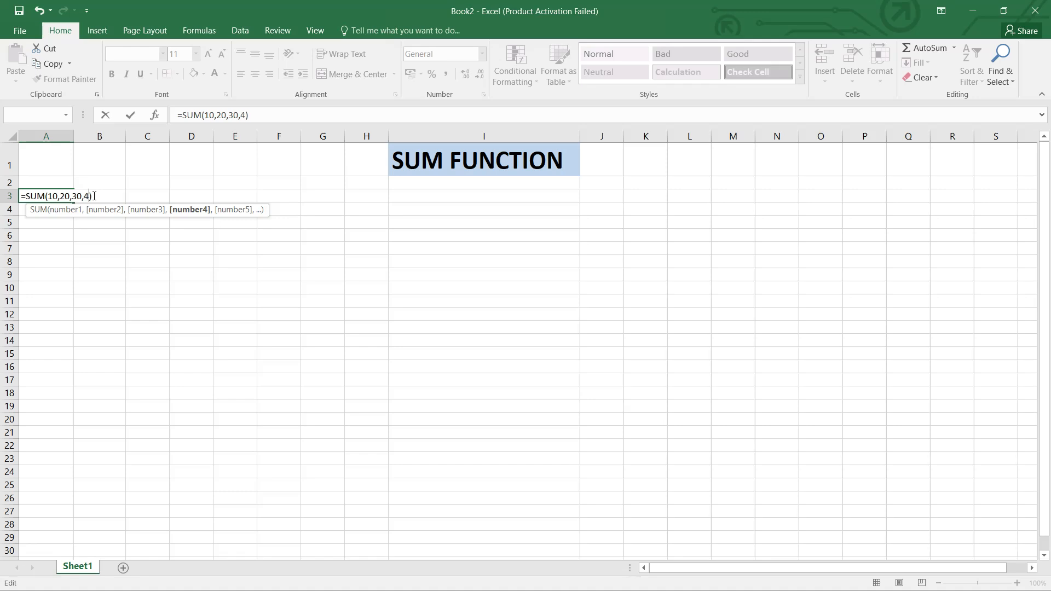
key(Return)
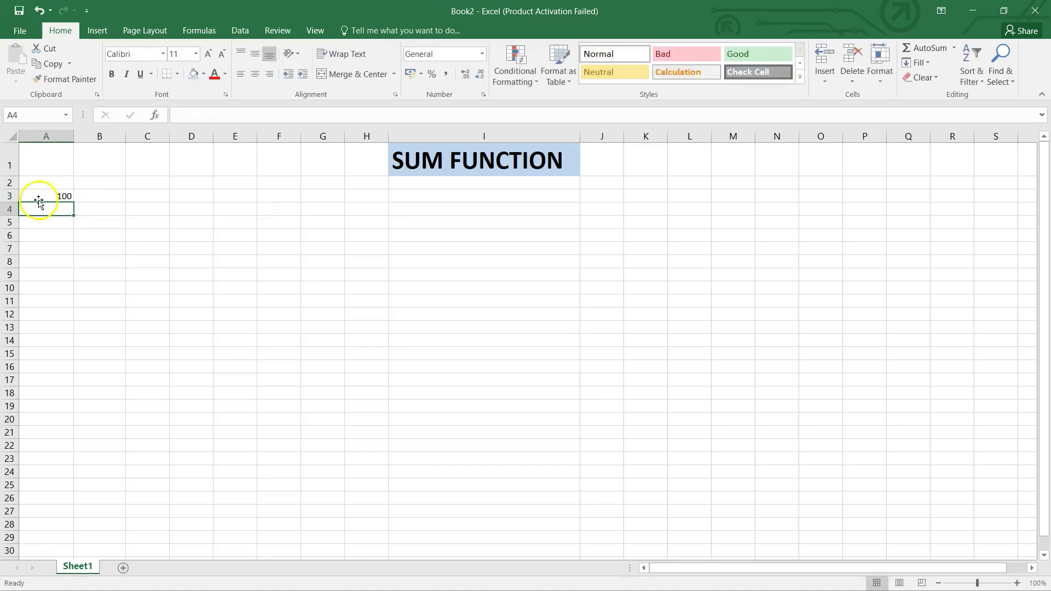
drag(73, 136, 136, 137)
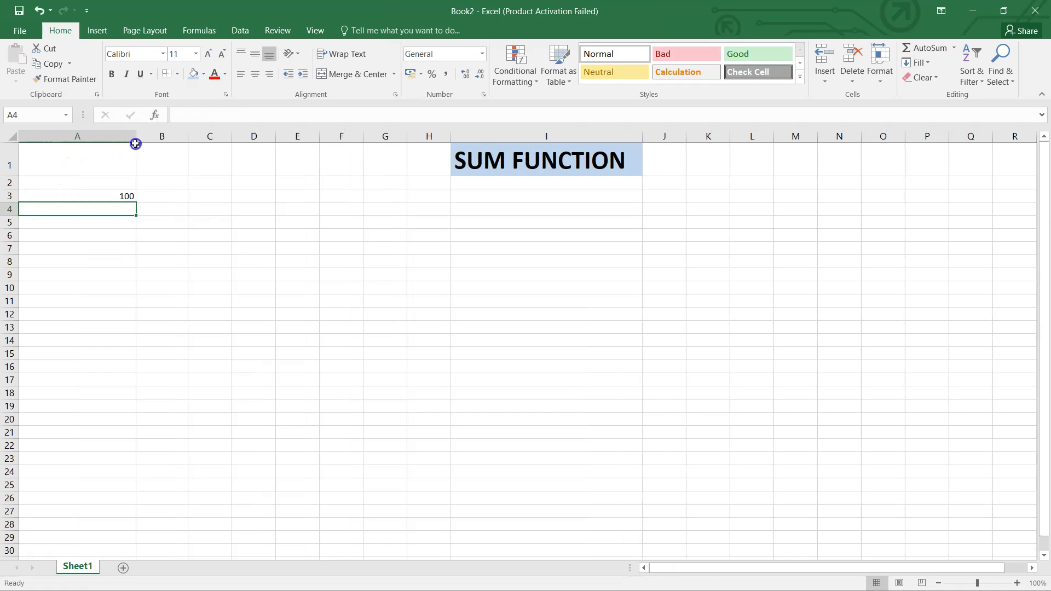
Write the function syntax as plain text in cell A5: SUM(number1,number2,number3, followed by a row of dots and 255
click(116, 225)
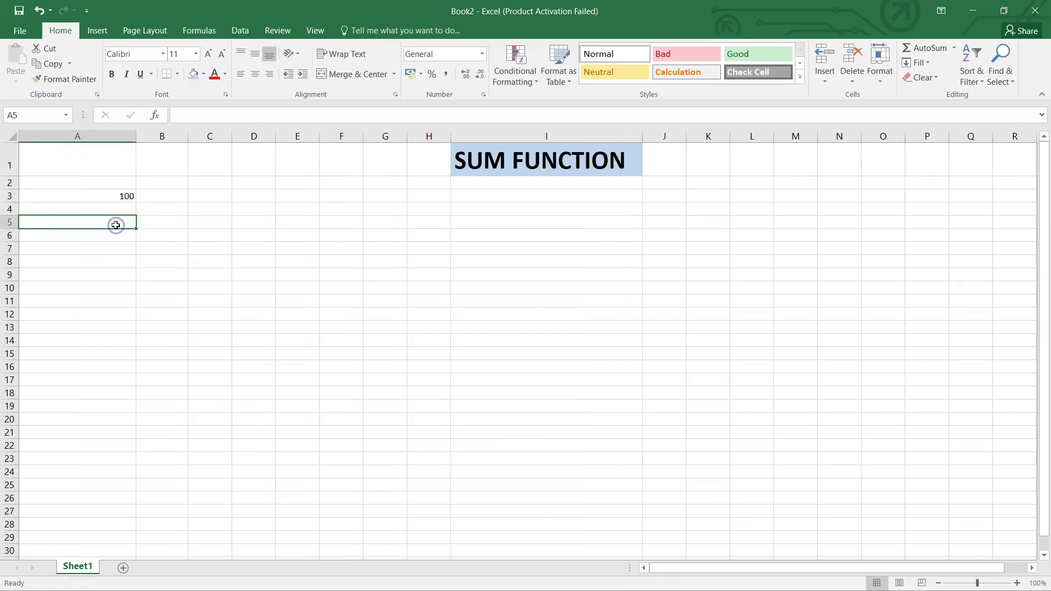
text(SUM()
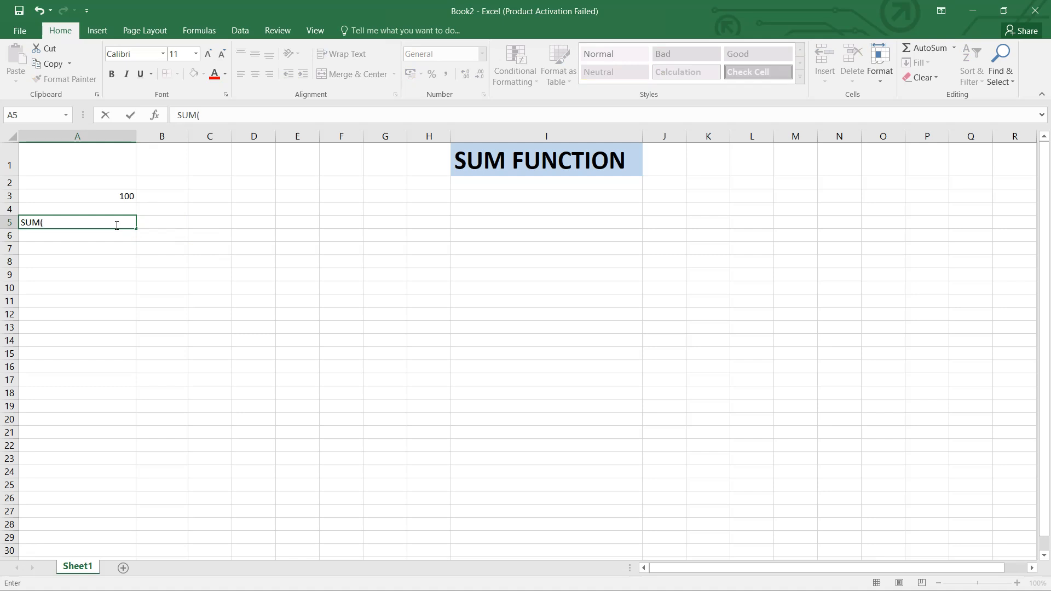
text(number1,numb)
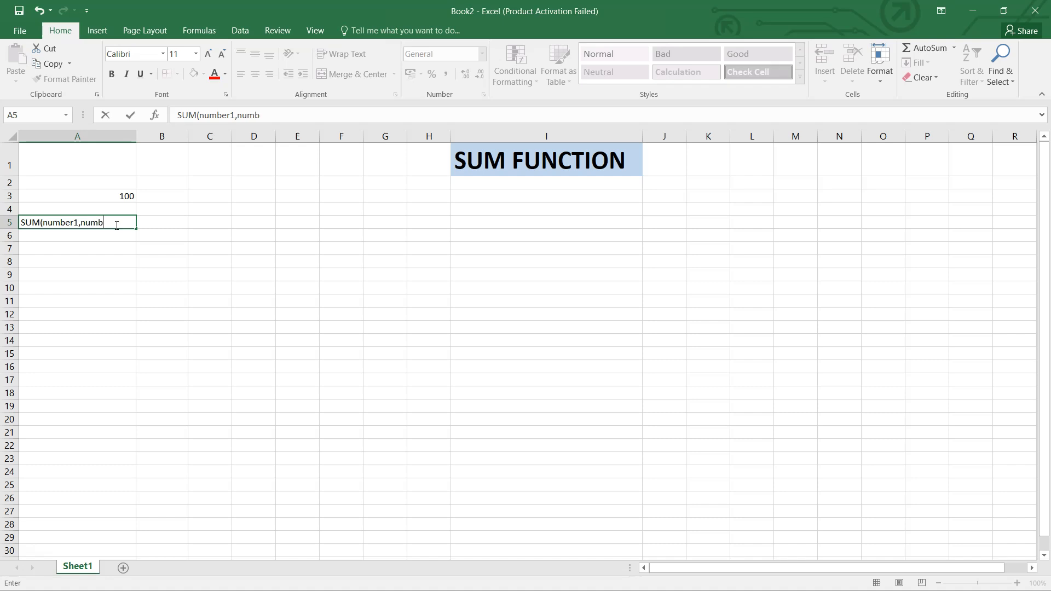
text(er2,number3)
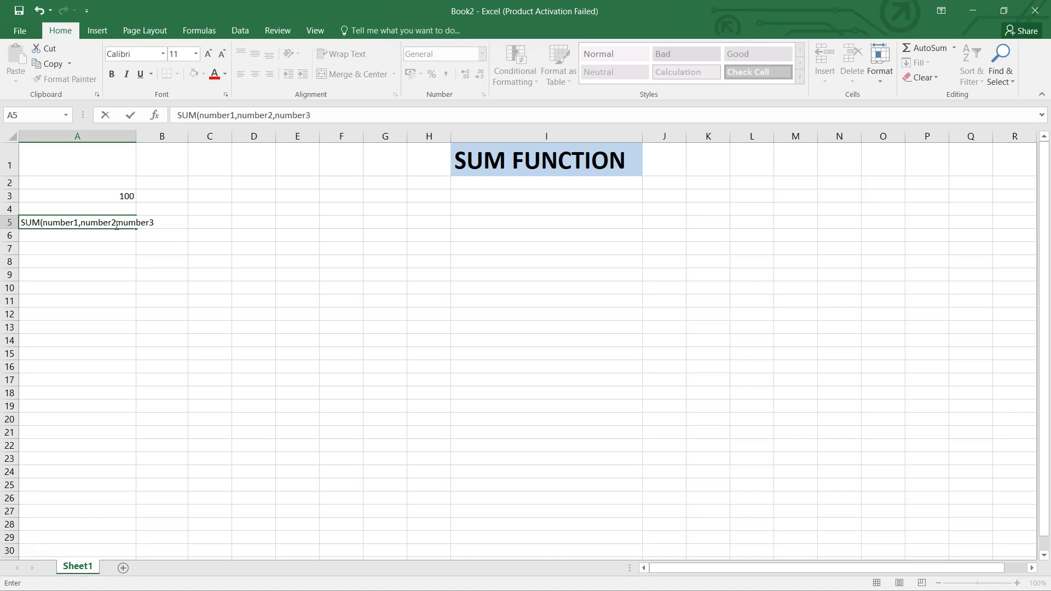
text(..............................................255)
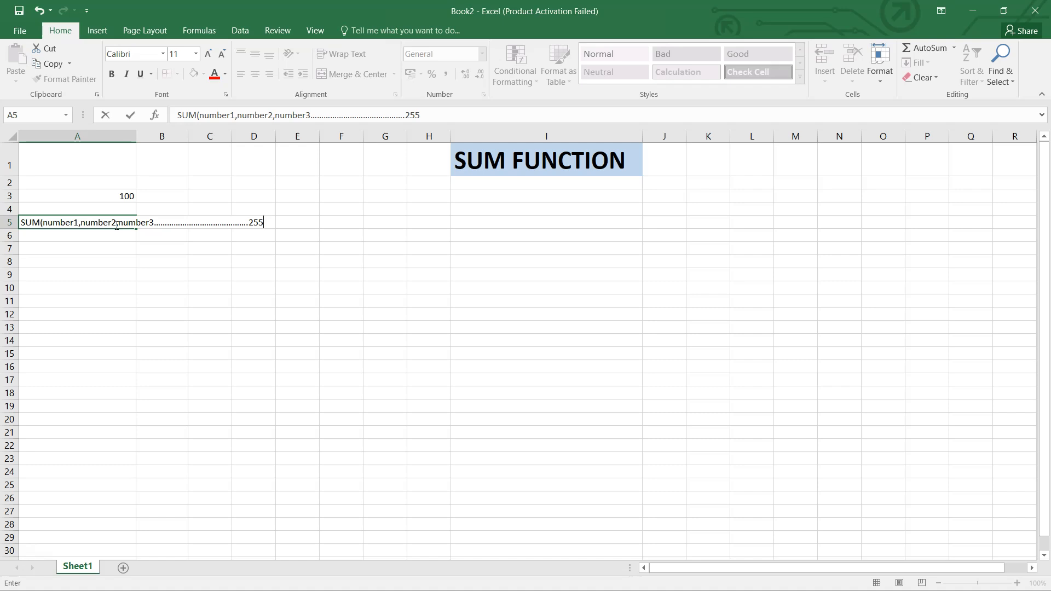
Delete the syntax text from cell A5 and open cell A3 to show its SUM formula
key(BackSpace)
key(BackSpace)
key(BackSpace)
key(BackSpace)
key(BackSpace)
key(BackSpace)
key(BackSpace)
key(BackSpace)
key(BackSpace)
key(BackSpace)
key(BackSpace)
key(BackSpace)
key(BackSpace)
key(BackSpace)
key(BackSpace)
key(BackSpace)
key(BackSpace)
key(BackSpace)
key(BackSpace)
key(BackSpace)
key(BackSpace)
key(BackSpace)
click(132, 251)
click(122, 225)
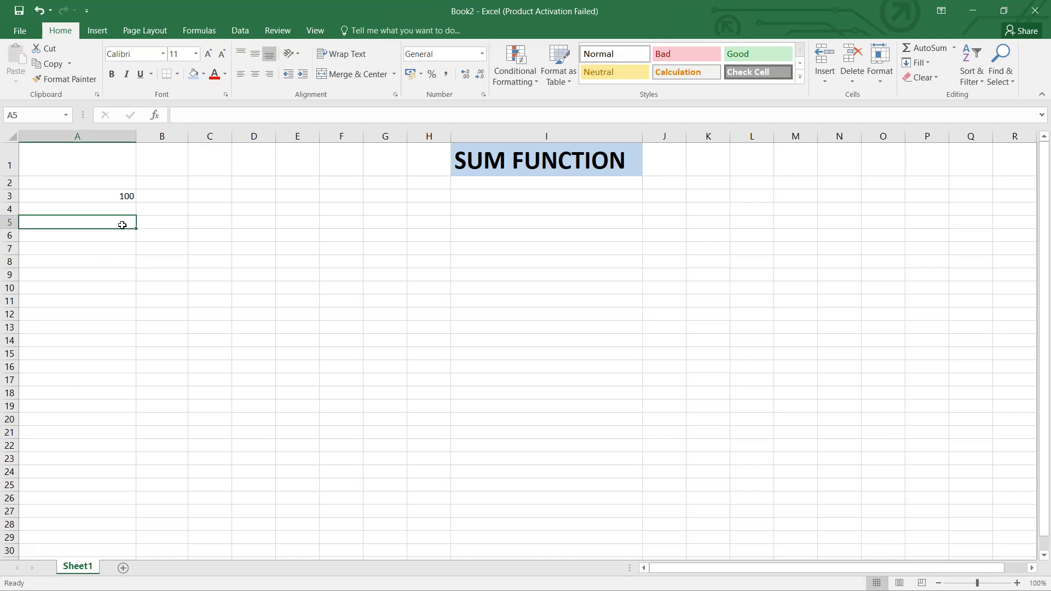
double_click(112, 196)
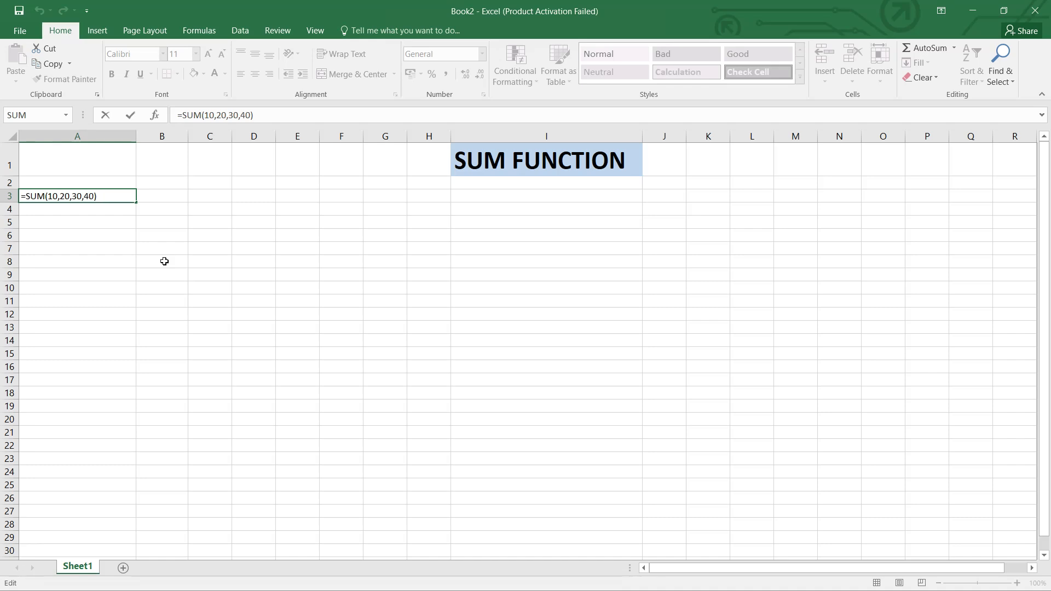
Enter 30 in cell A5, 40 in B5 and 60 in D5, leaving C5 blank
click(109, 227)
text(30)
key(Tab)
text(40)
key(Tab)
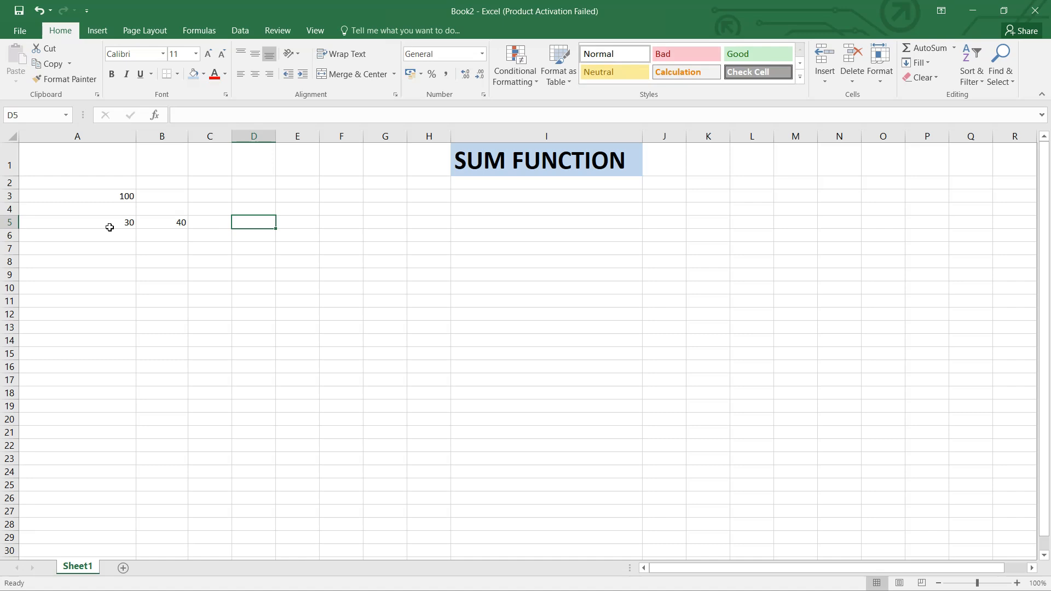
text(60)
click(228, 248)
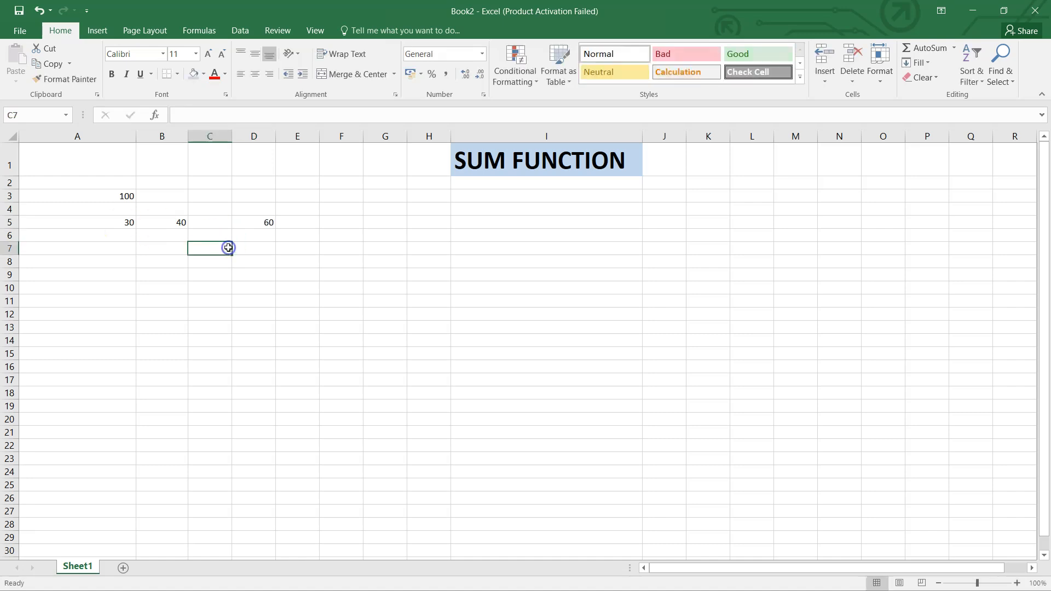
Enter the formula =SUM(A5:E5) in cell F5 to total the row, including its blank cells
click(350, 218)
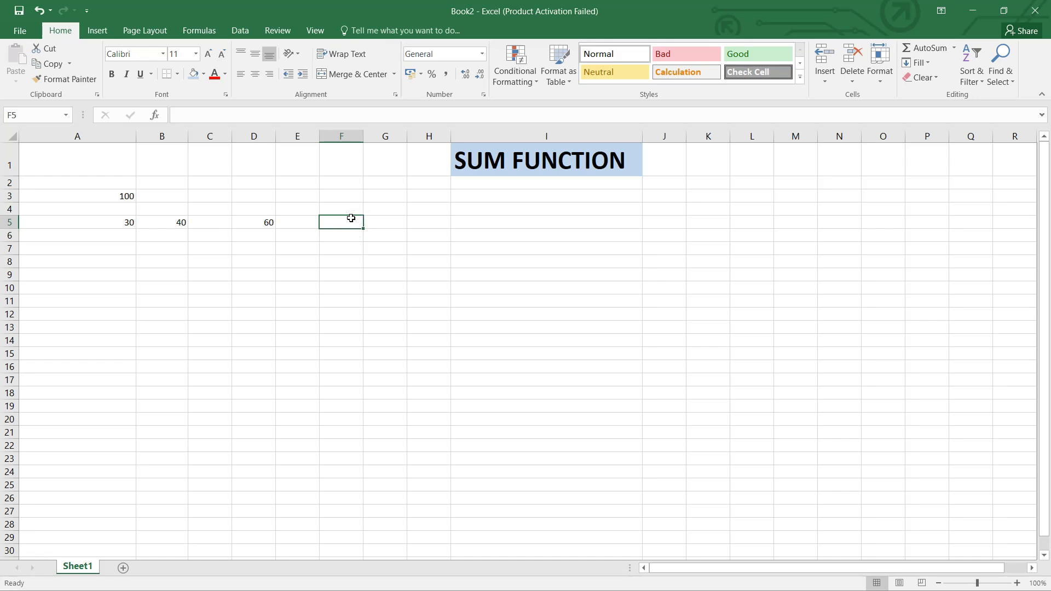
text(=SUM()
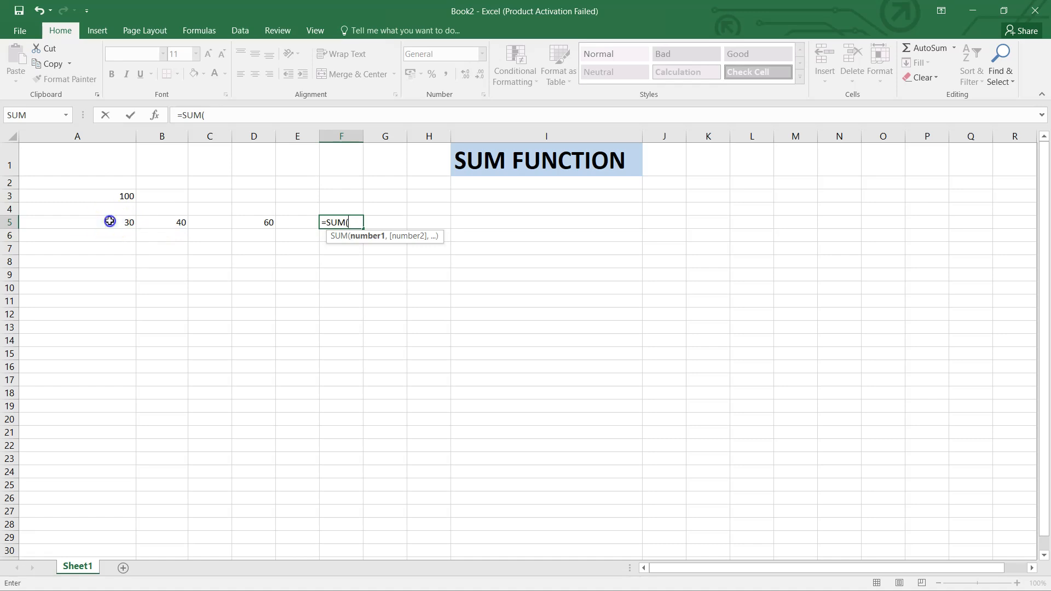
drag(108, 222, 294, 222)
text())
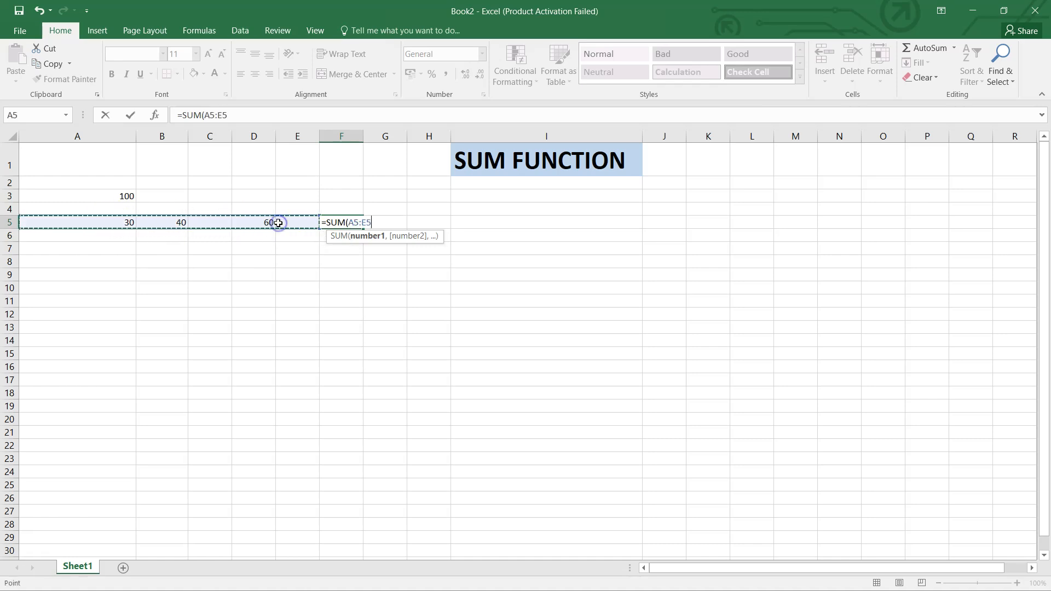
key(Return)
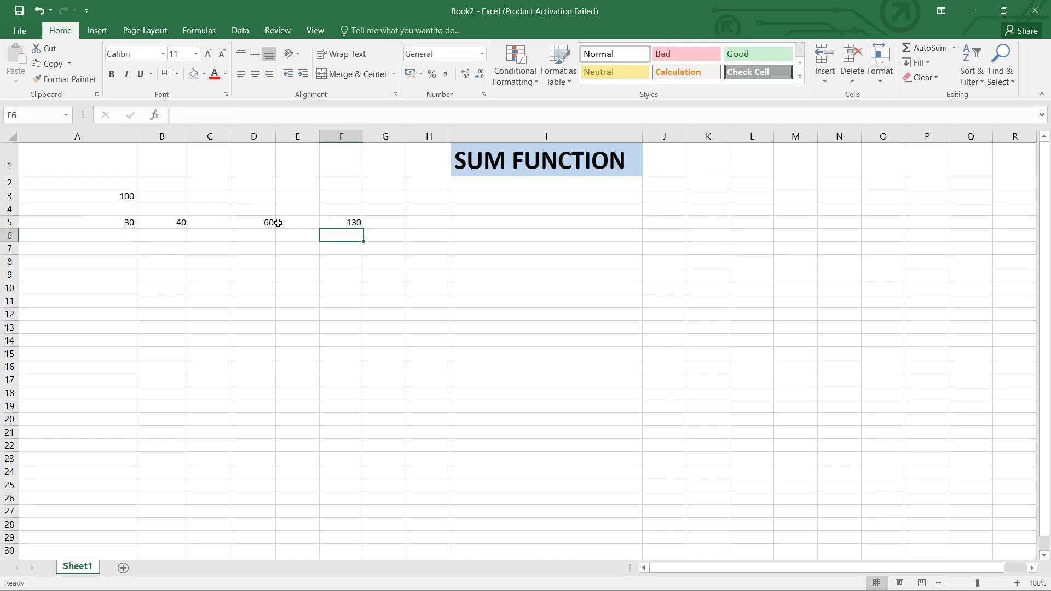
Review the summed range A5:E5, including its blank cells C5 and E5
click(121, 223)
drag(120, 223, 301, 221)
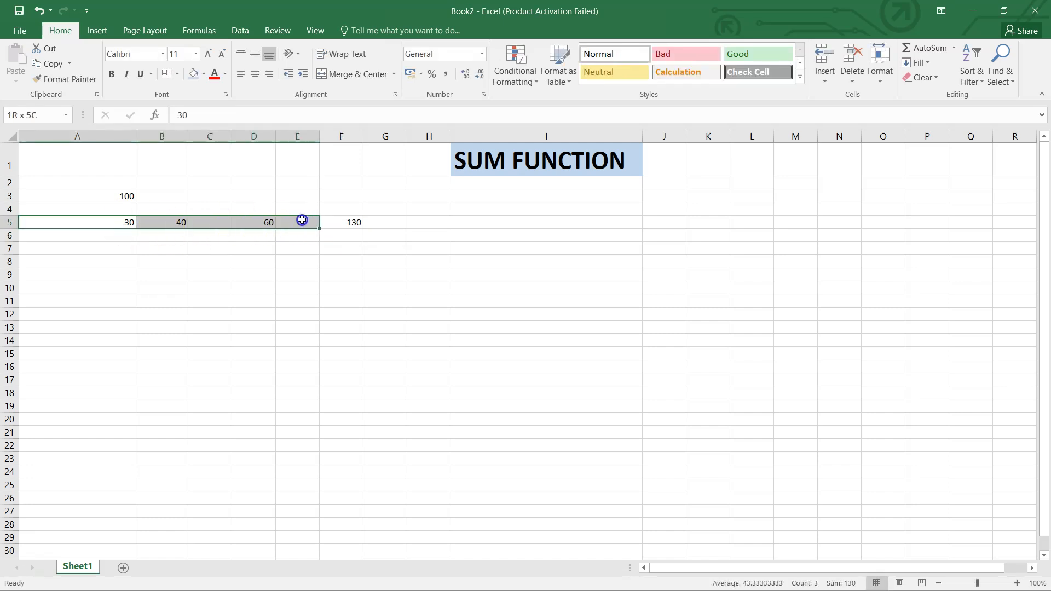
click(214, 222)
click(301, 221)
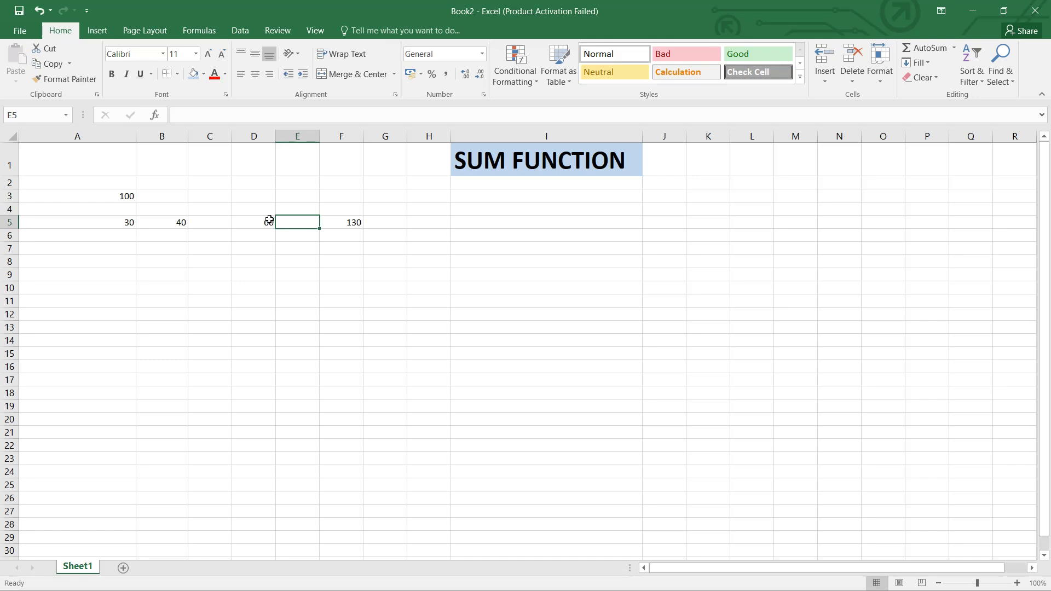
Clear all contents and formatting from the range A3:F5
drag(91, 192, 340, 221)
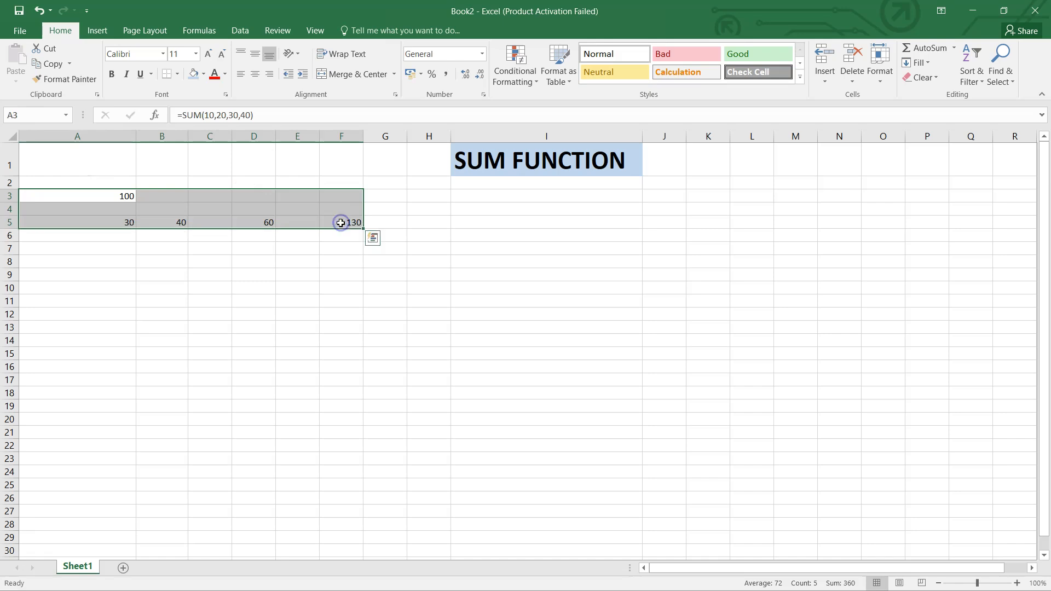
click(929, 76)
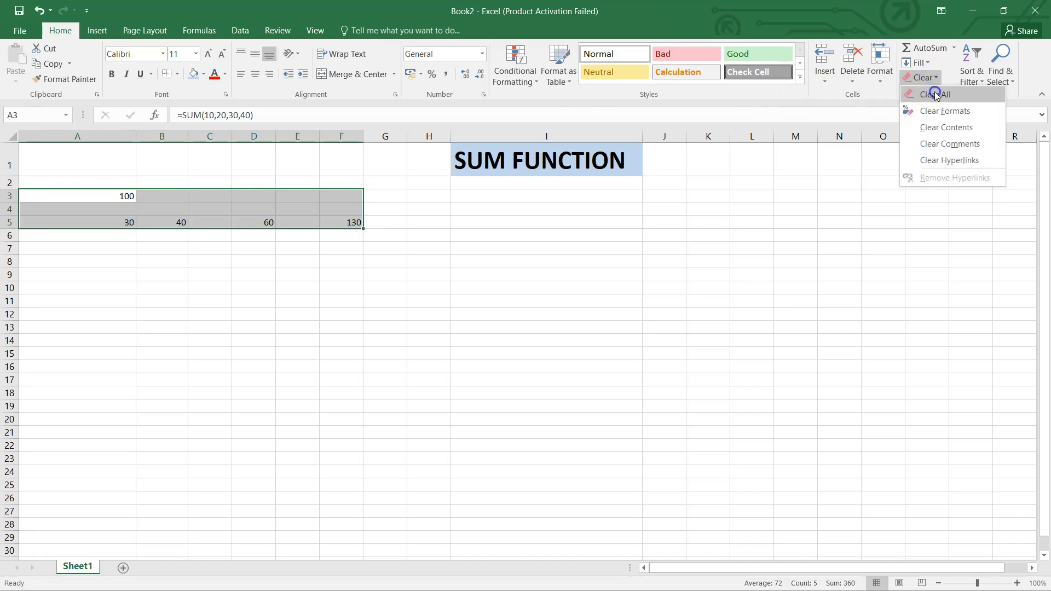
click(935, 93)
click(274, 394)
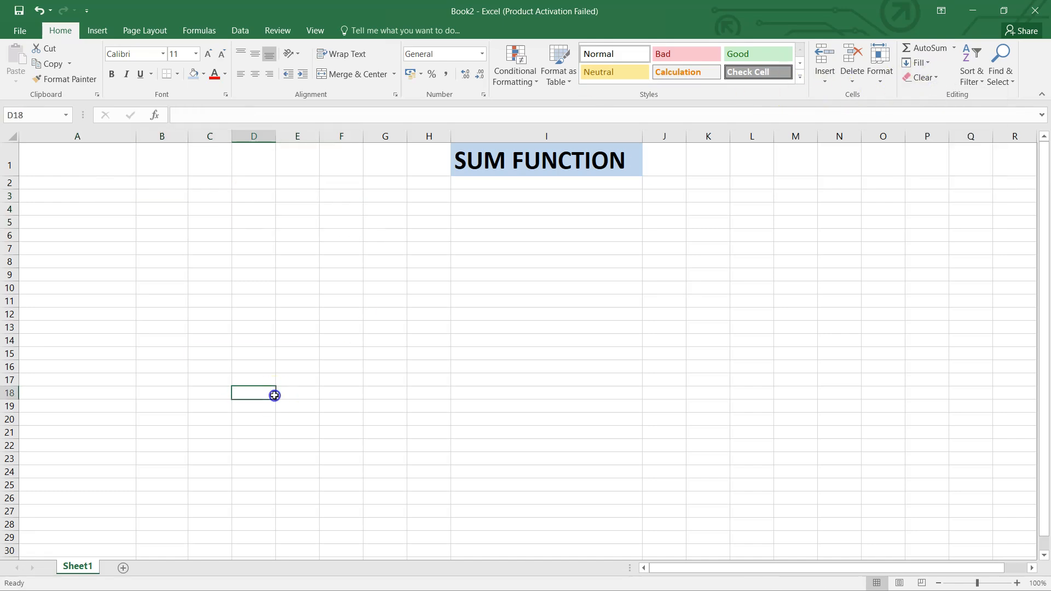
Enter the column headings Items in cell A1 and Qty in cell B1
click(74, 165)
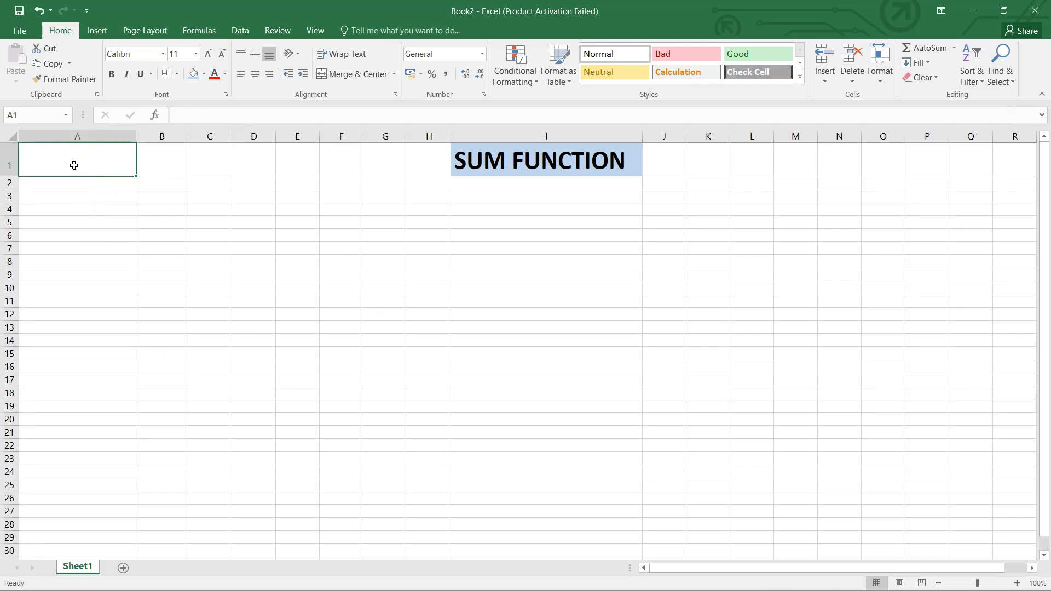
text(Items)
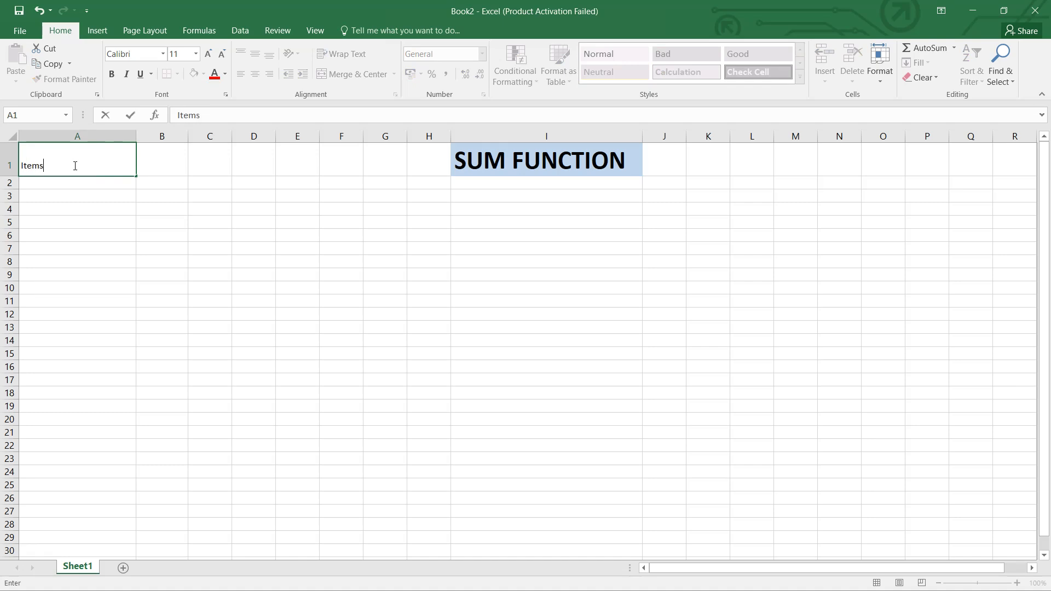
key(Tab)
text(Q)
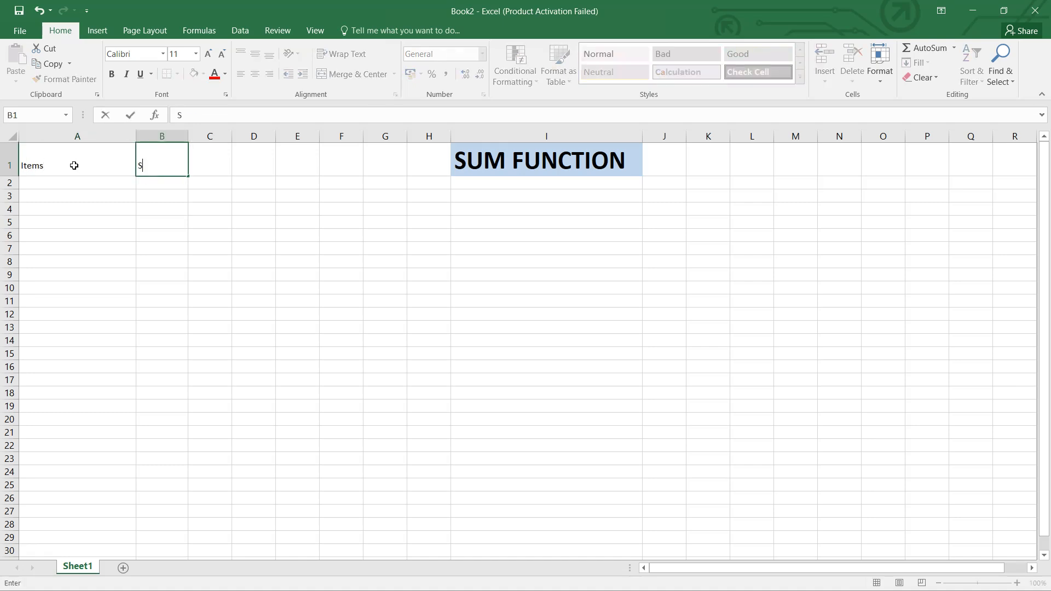
text(ty)
key(Return)
List Pen in cell A2 and Pencil in cell A3 under the Items heading
text(Pen)
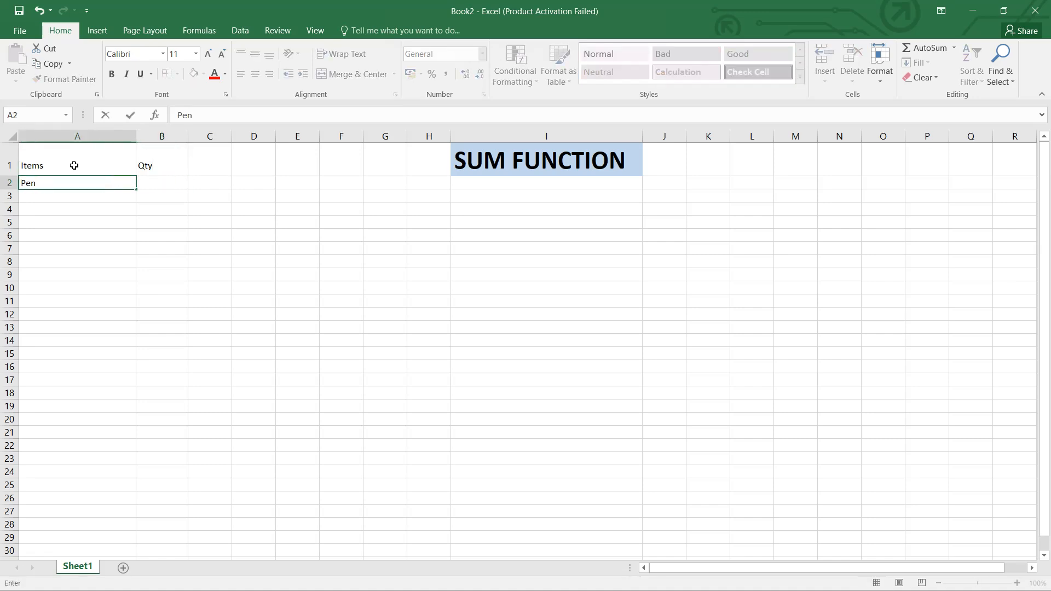
key(Return)
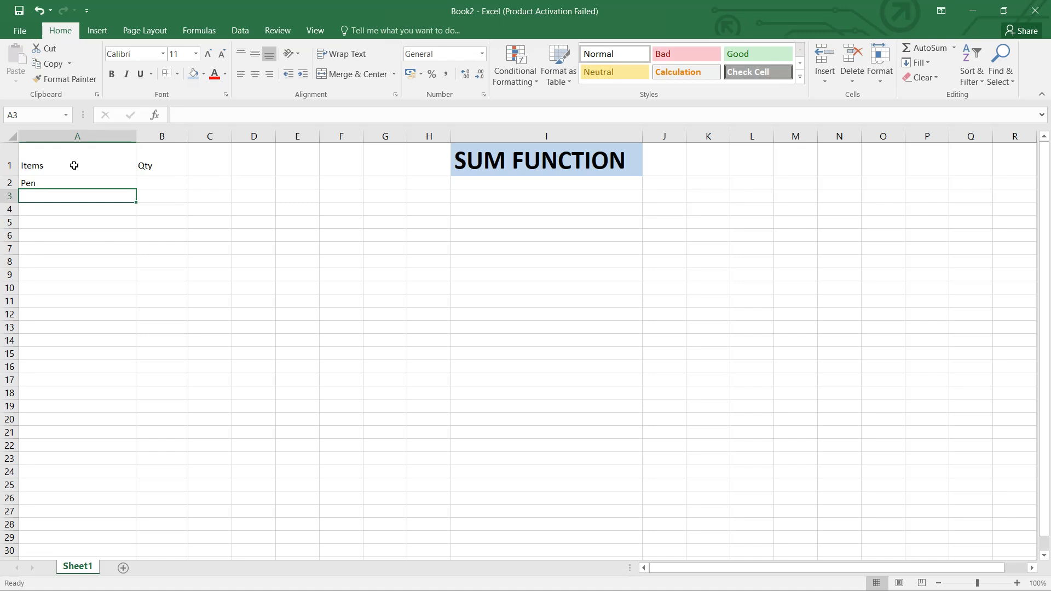
text(P)
key(BackSpace)
text(encil)
key(Return)
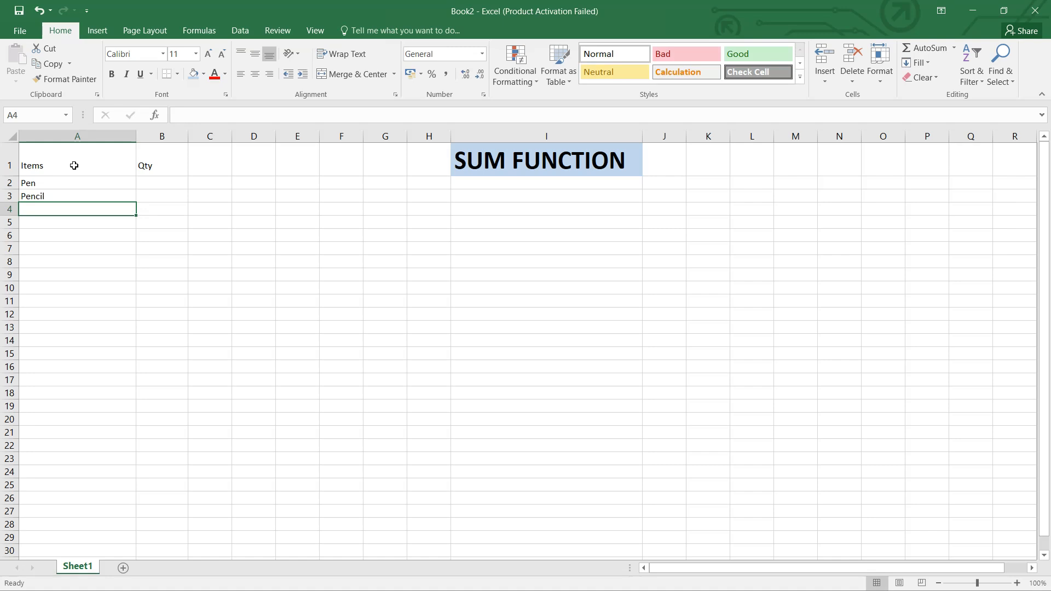
Add Notebooks, Erasers and Markers to the item list in cells A4 to A6
text(Notebooks)
key(Return)
text(Es)
key(BackSpace)
text(rasers)
key(Return)
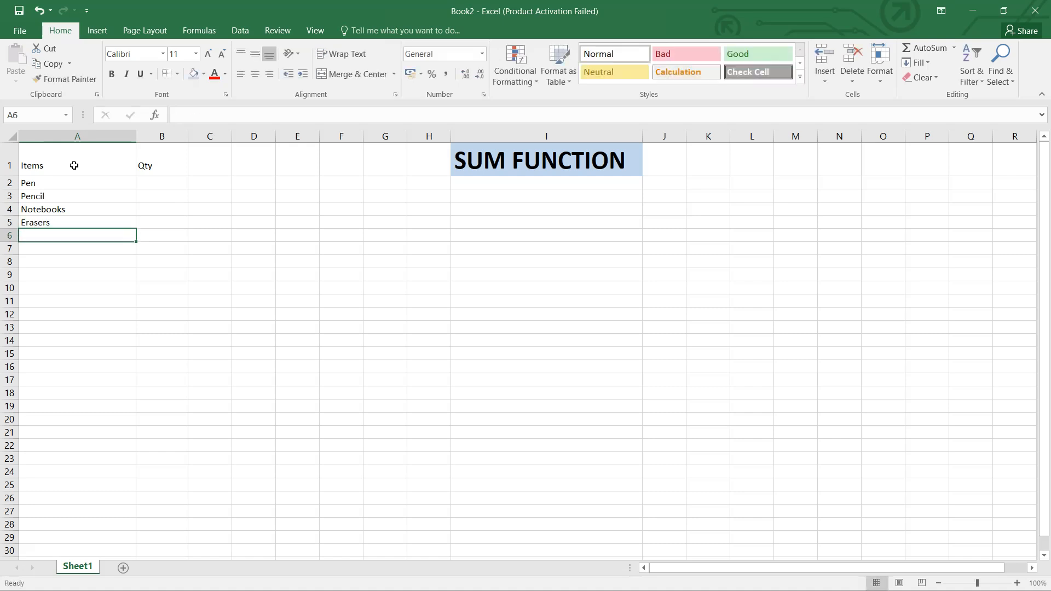
text(Markers)
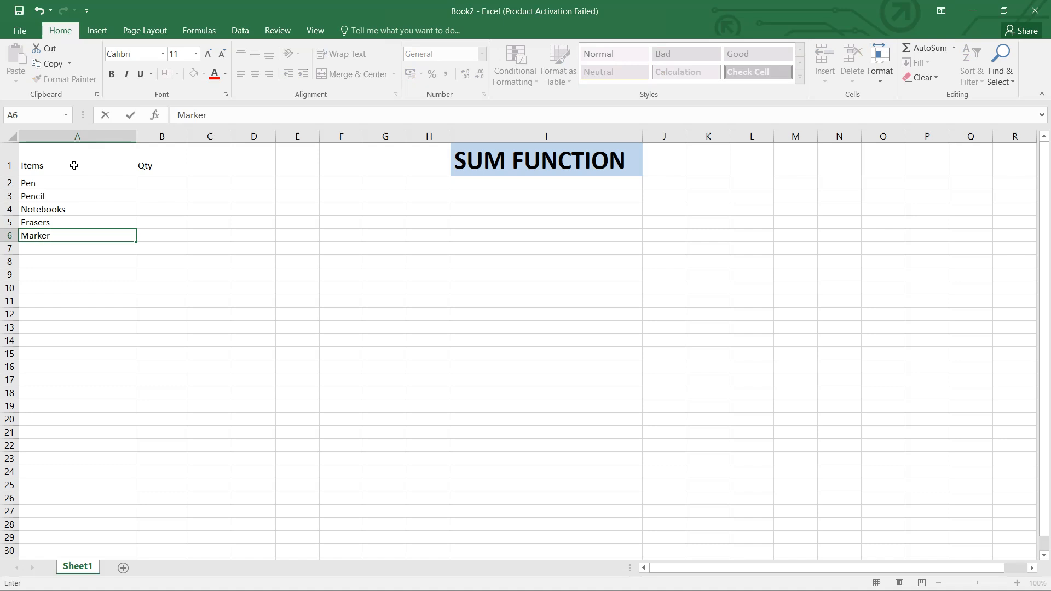
key(Tab)
Enter the quantities 1030 for Pen in B2 and 45 for Pencil in B3
key(Up)
key(Up)
key(Up)
key(Up)
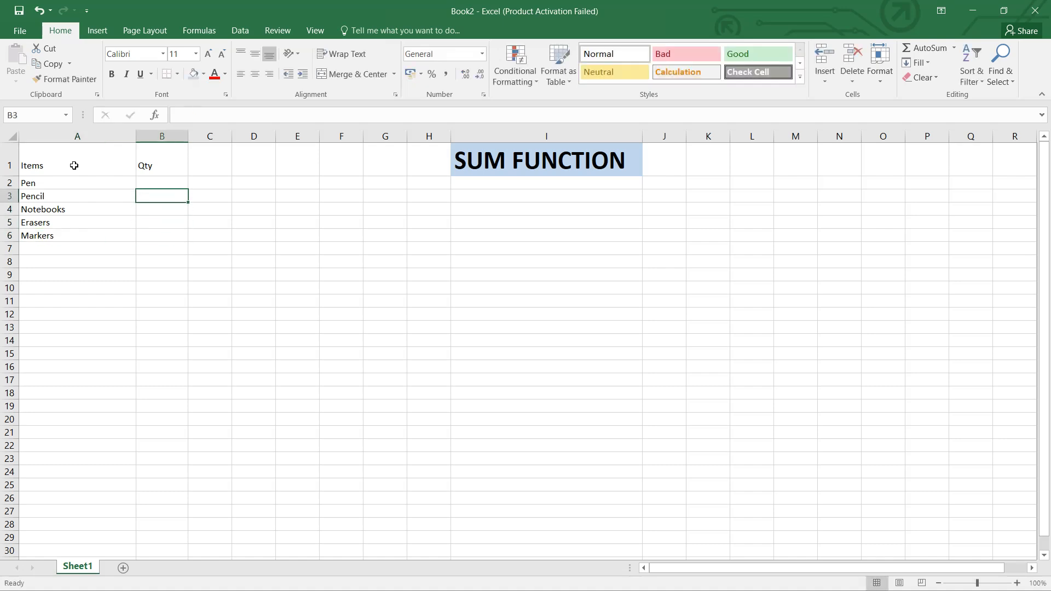
text(1030)
key(Return)
text(45)
key(Return)
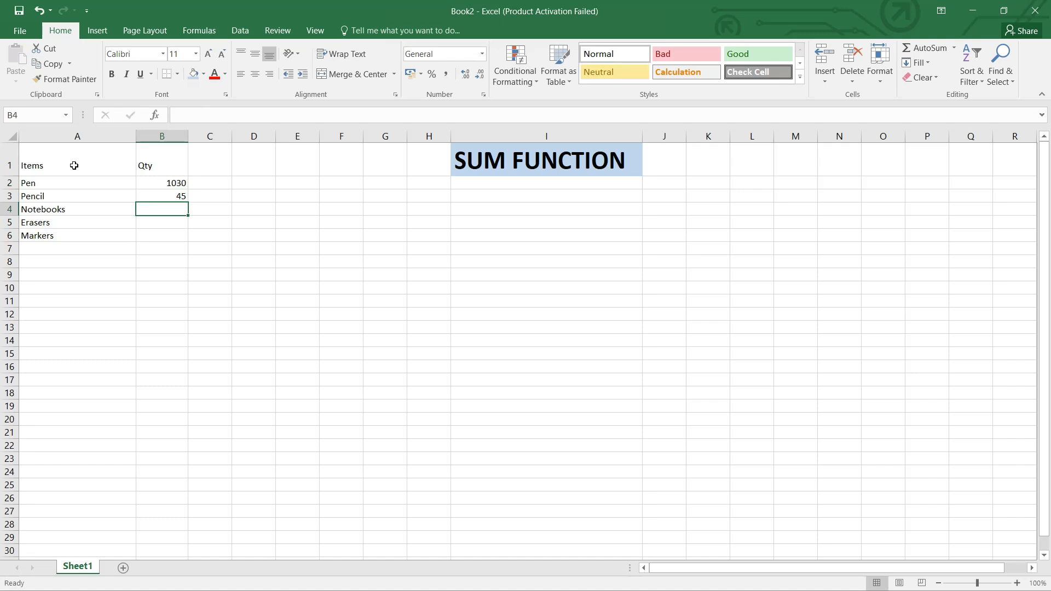
Enter the quantities 20 for Notebooks, 30 for Erasers and 15 for Markers in cells B4 to B6
text(20)
key(Return)
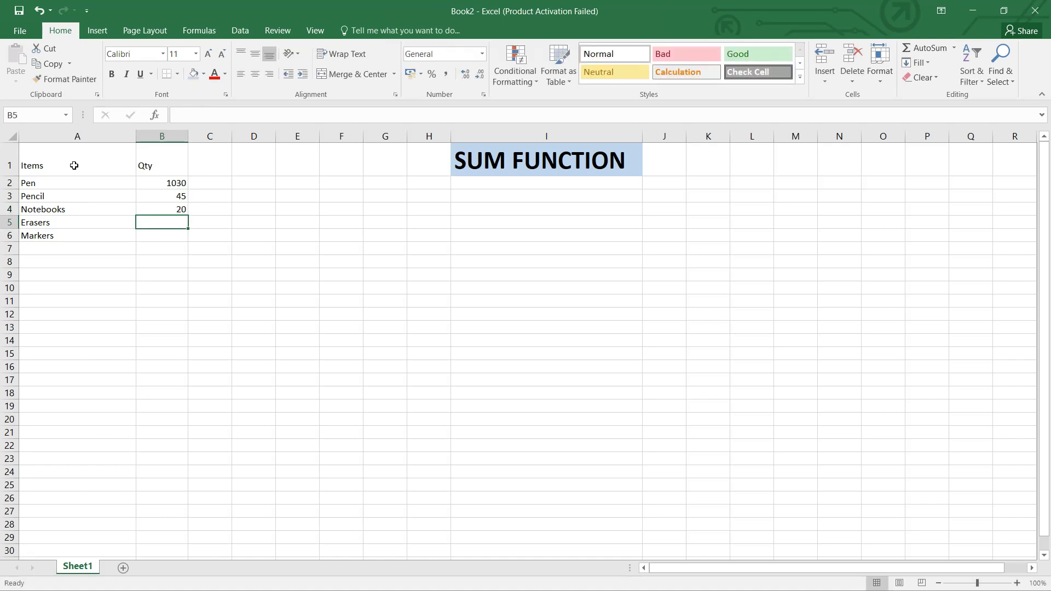
text(30)
key(Return)
text(15)
key(Return)
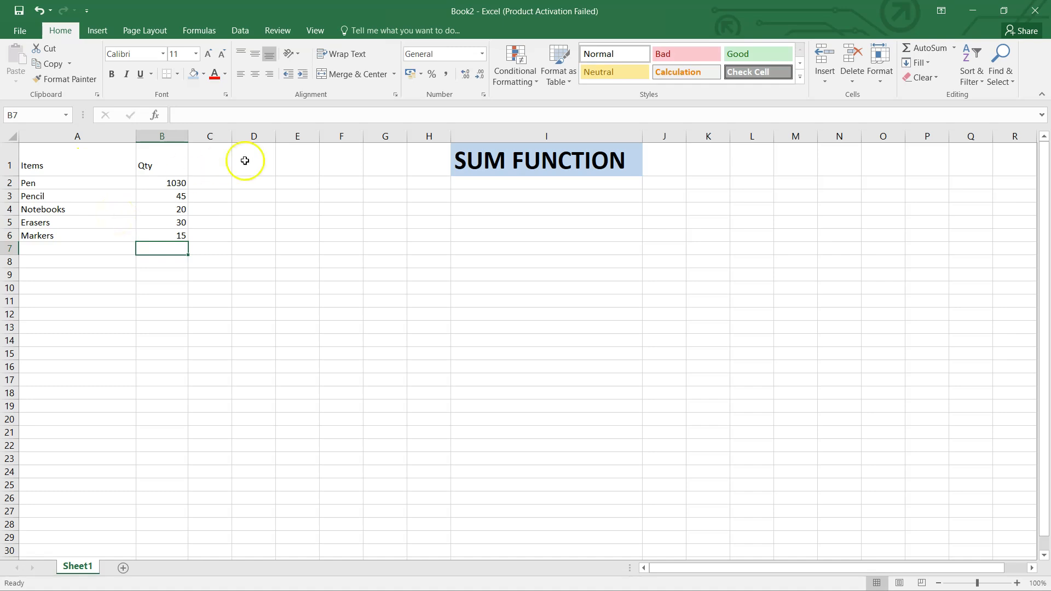
Correct the Pen quantity in cell B2 to 10
double_click(176, 184)
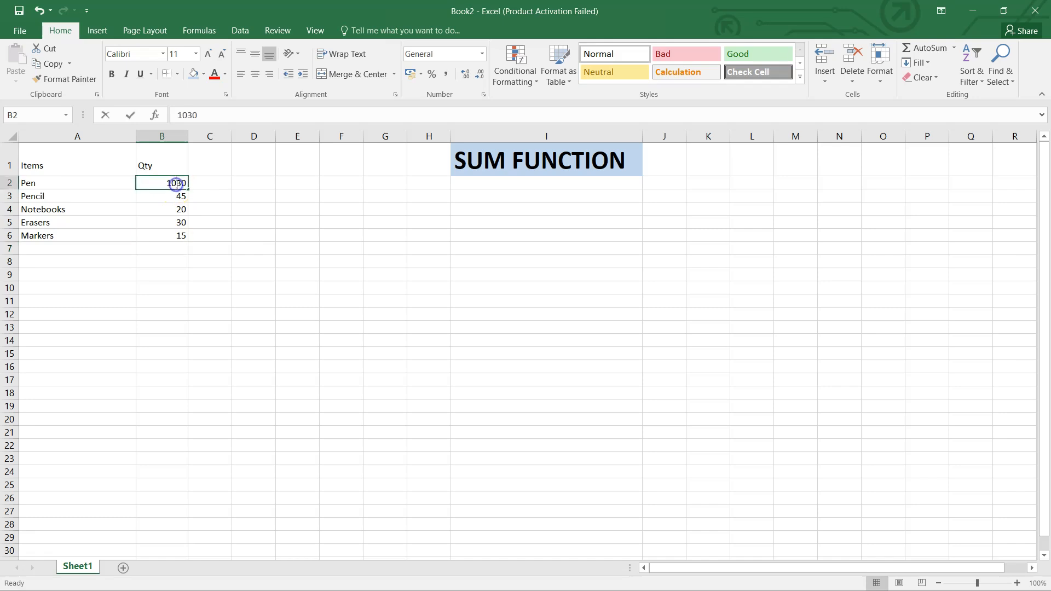
key(BackSpace)
key(BackSpace)
click(306, 314)
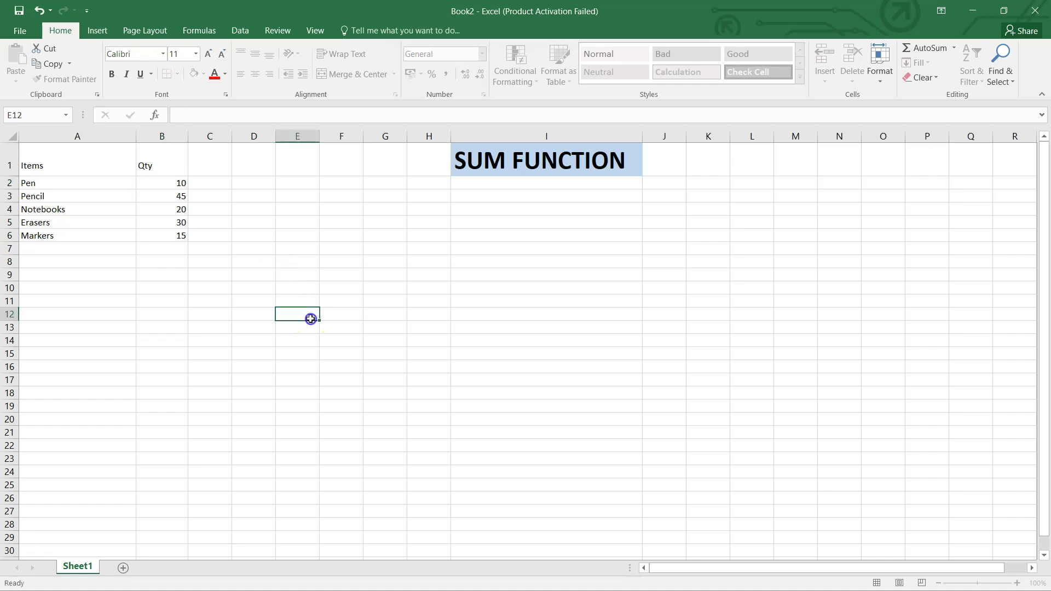
Enter the formula =SUM(B2:B6) in cell B8 to total the quantities
drag(162, 185, 171, 235)
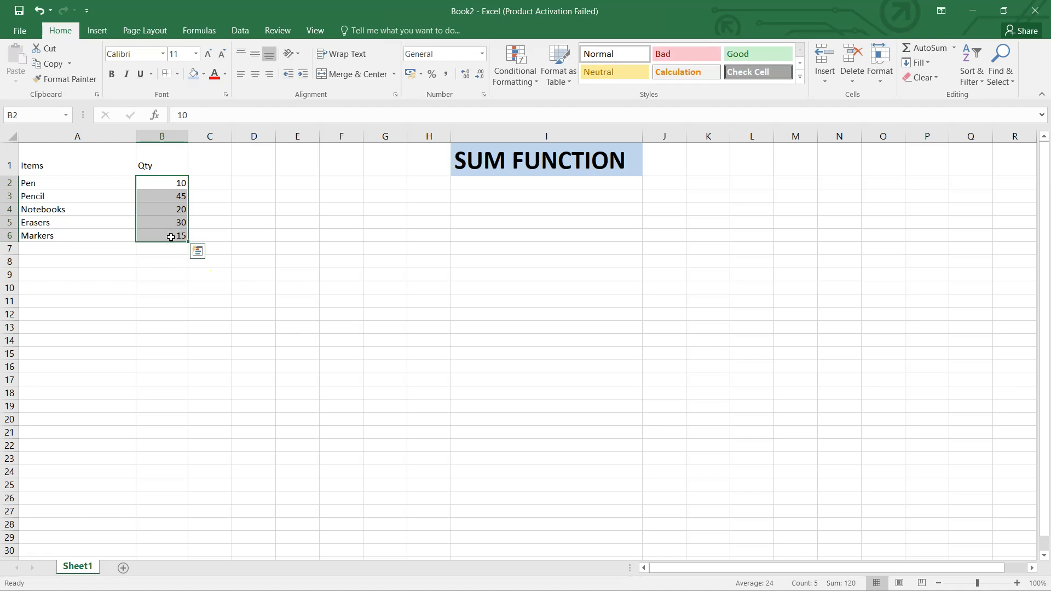
click(324, 301)
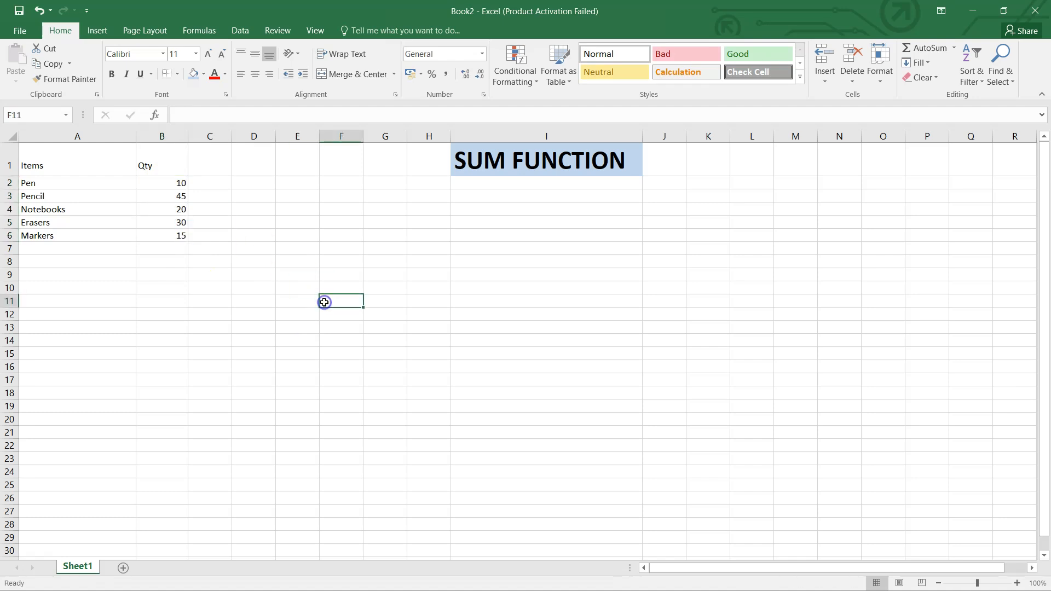
click(172, 258)
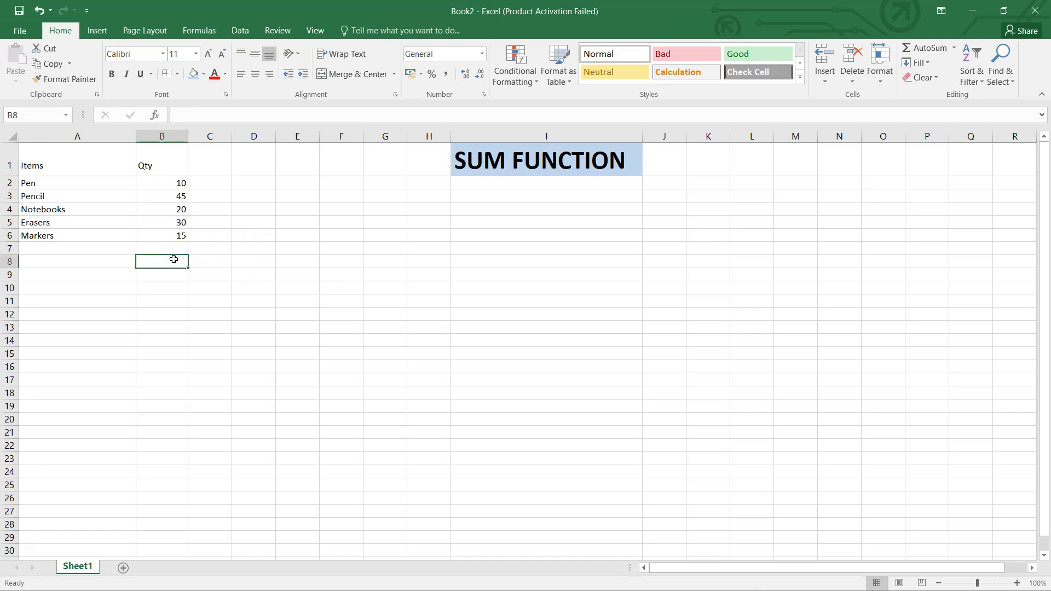
text(=sum)
click(145, 277)
double_click(170, 277)
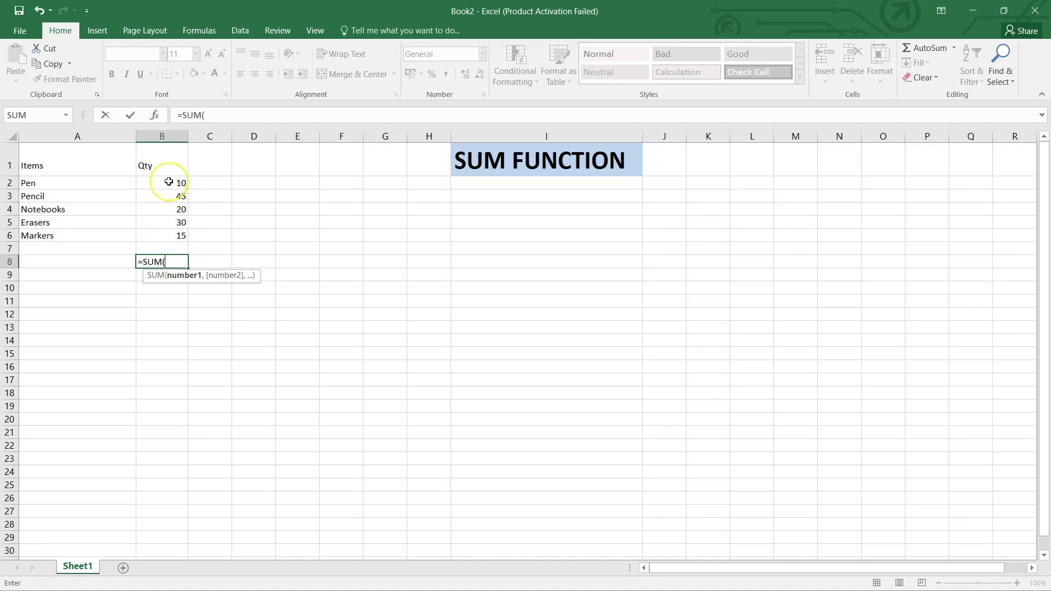
drag(169, 181, 171, 234)
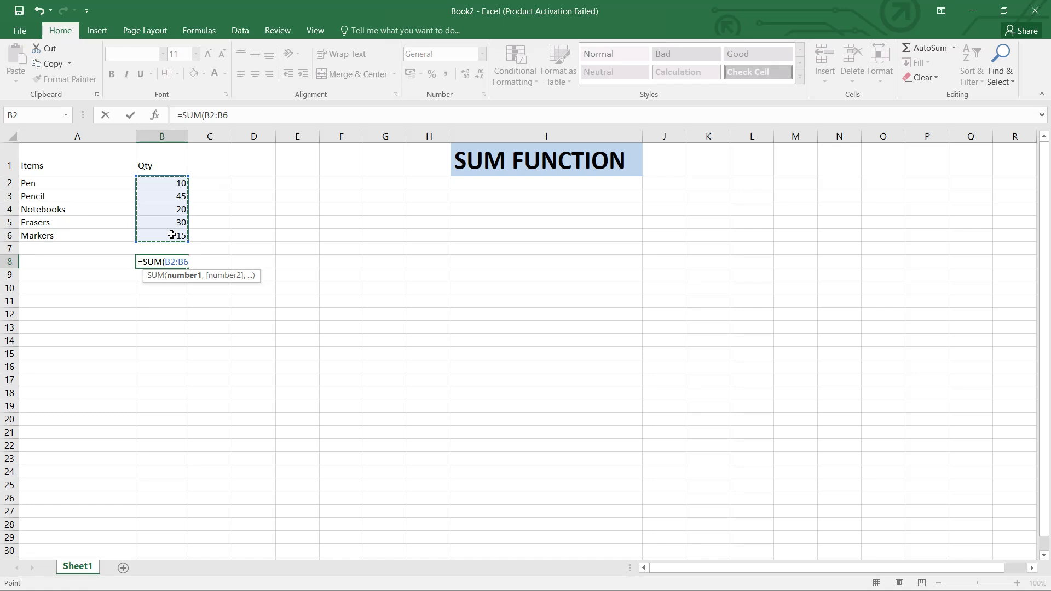
text())
key(Return)
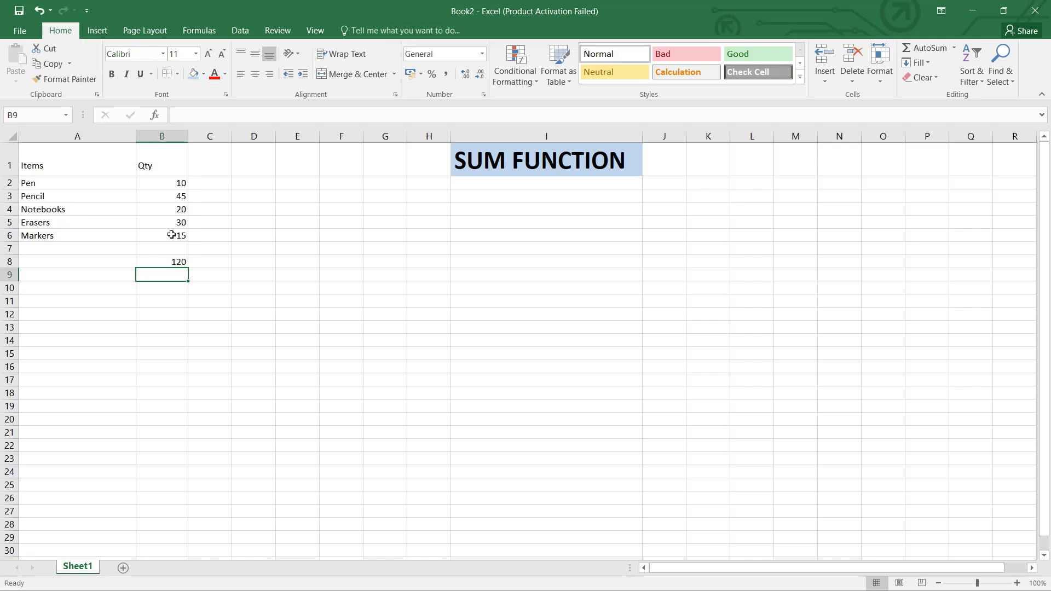
Change the Pen quantity in cell B2 to 50 and check the total in B8
click(179, 183)
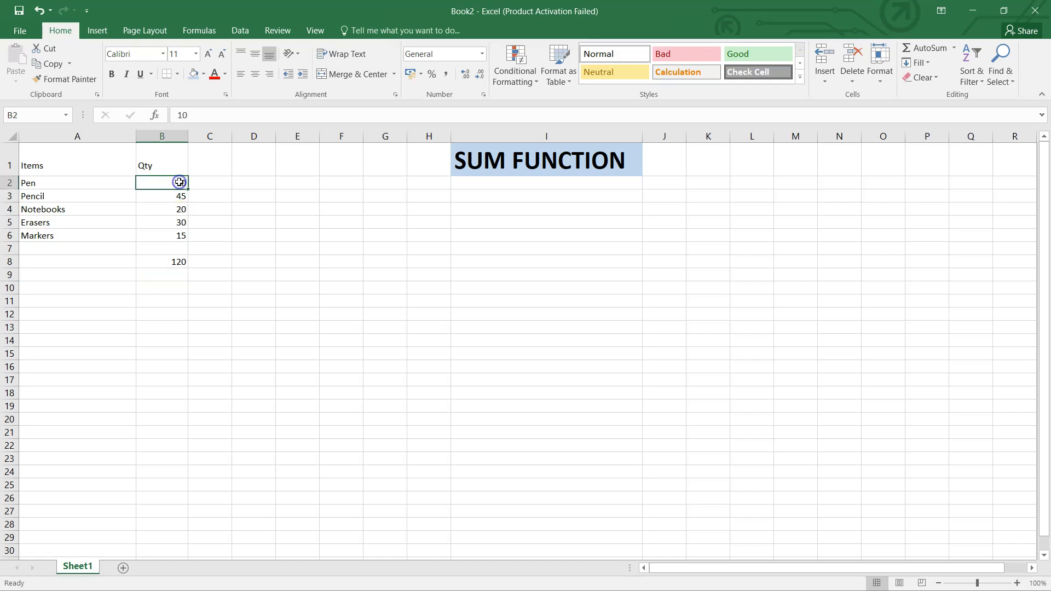
key(BackSpace)
text(50)
key(Return)
click(182, 263)
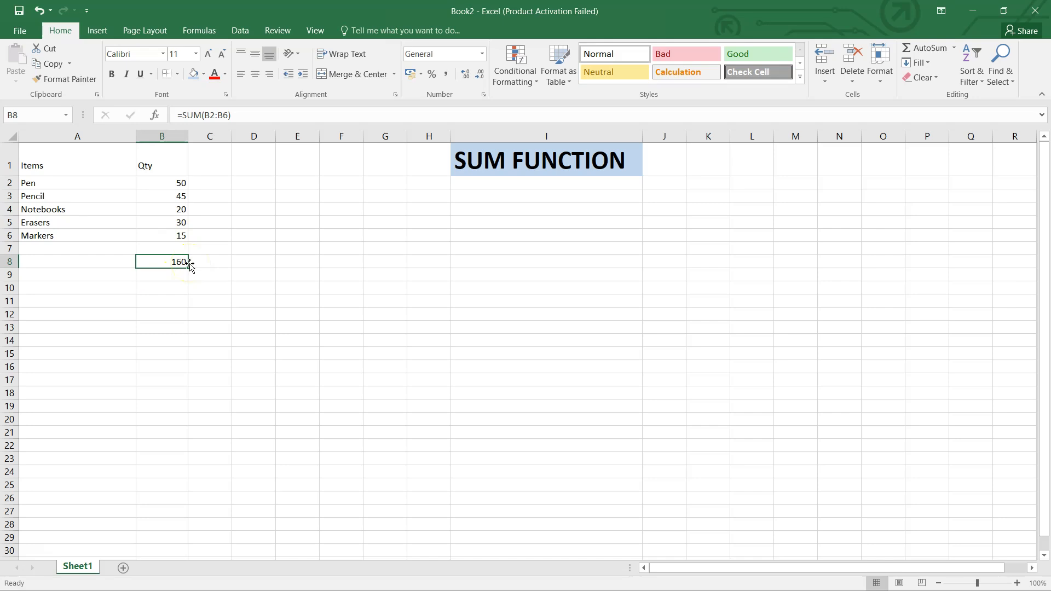
Delete the Pen quantity from cell B2 and check how the SUM total in B8 treats the blank cell
click(175, 183)
key(BackSpace)
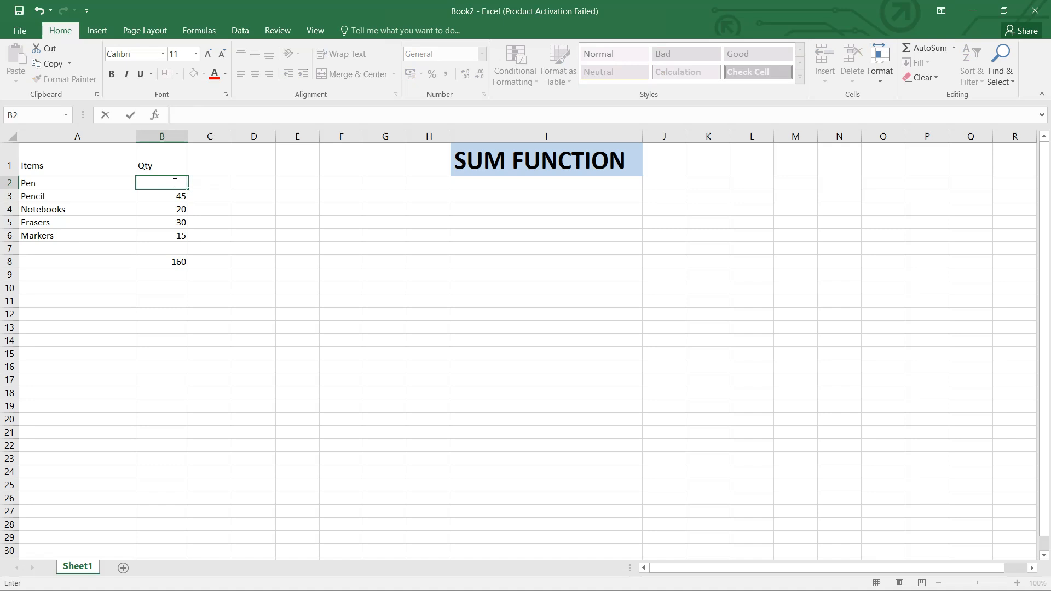
click(251, 314)
click(157, 264)
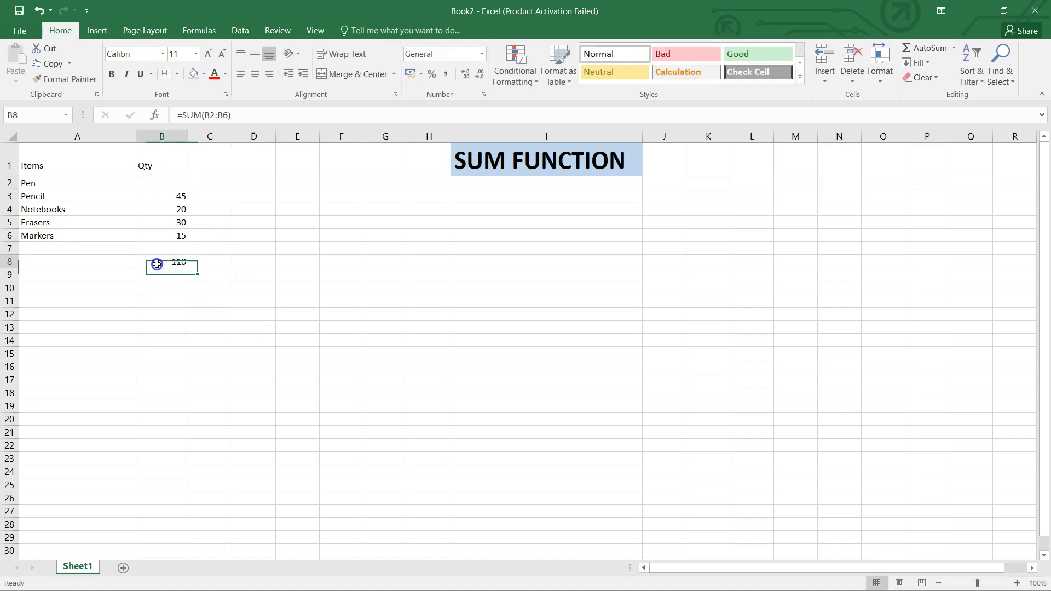
scroll(218, 268, up, 1)
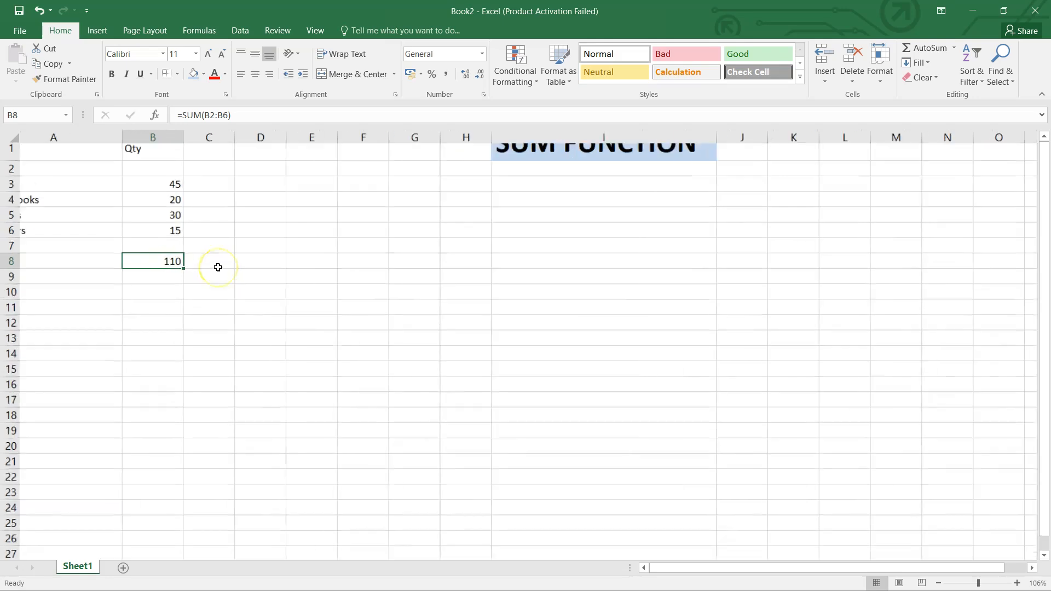
scroll(218, 267, up, 6)
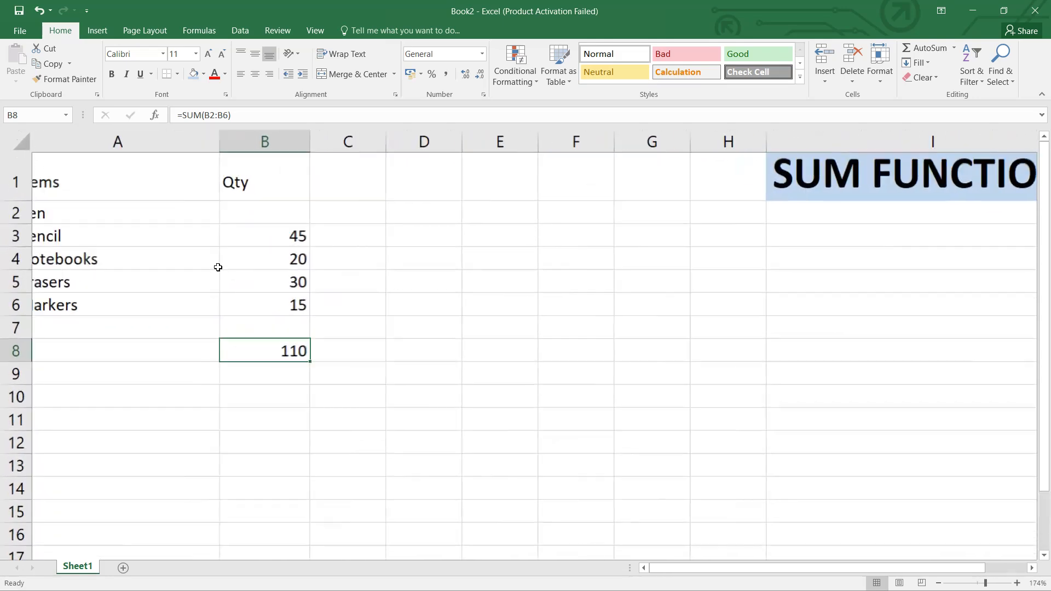
click(296, 219)
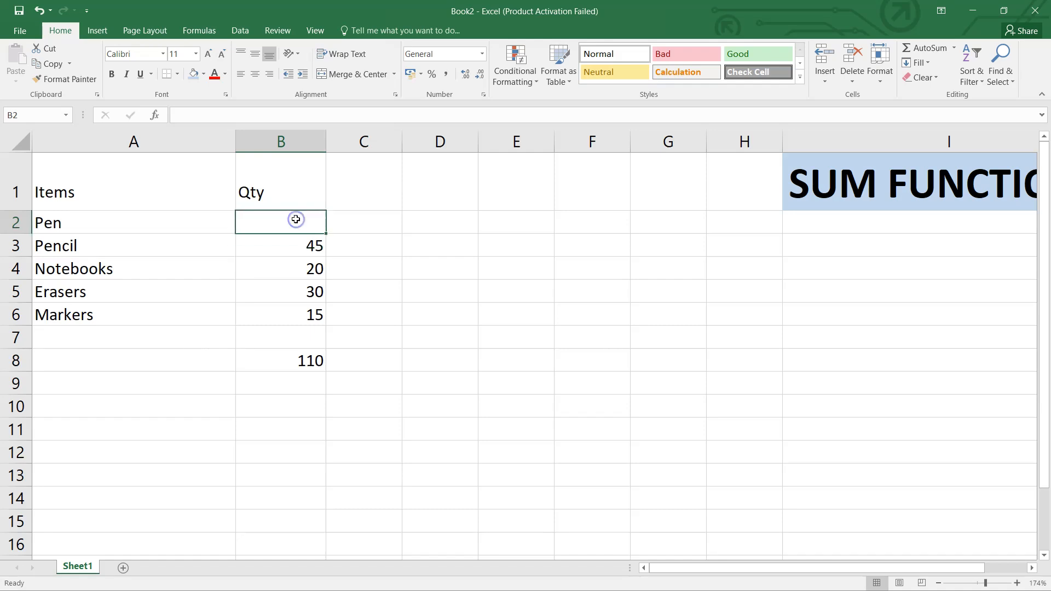
click(305, 361)
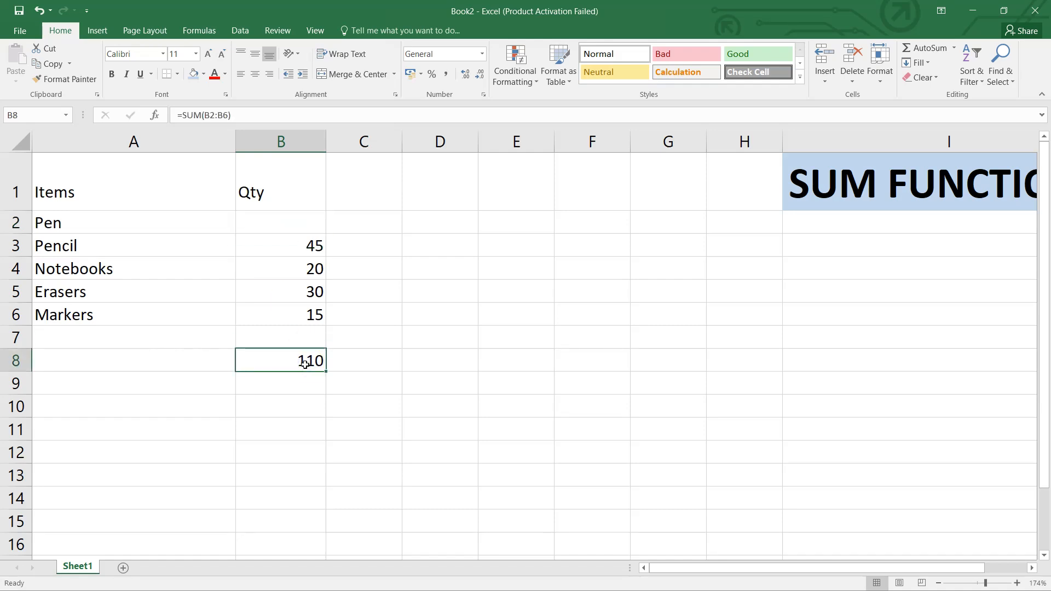
Enter 40 as the Pen quantity in the blank cell B2
click(317, 228)
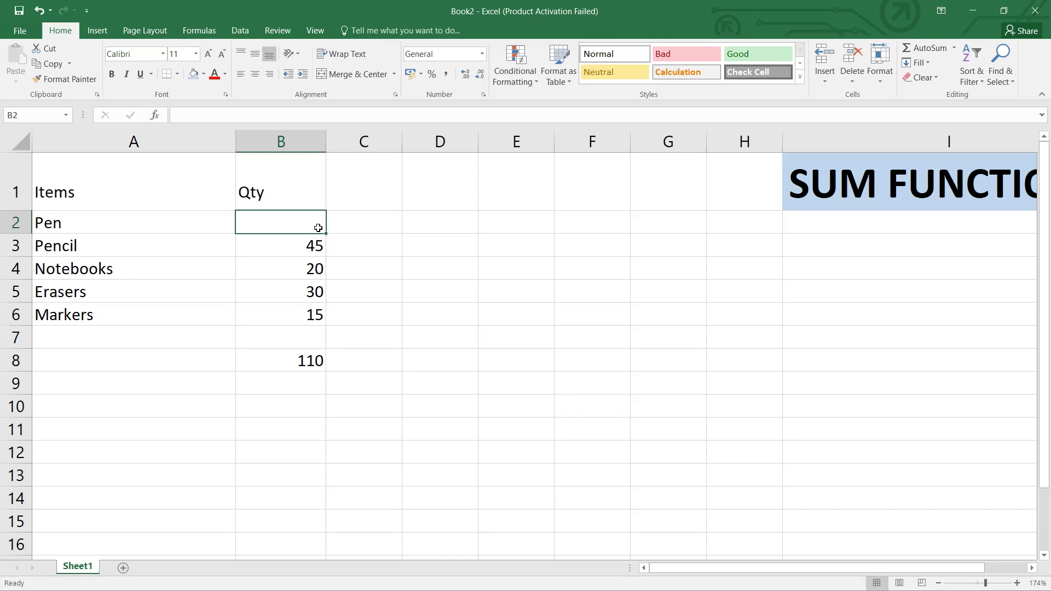
text(40)
key(Return)
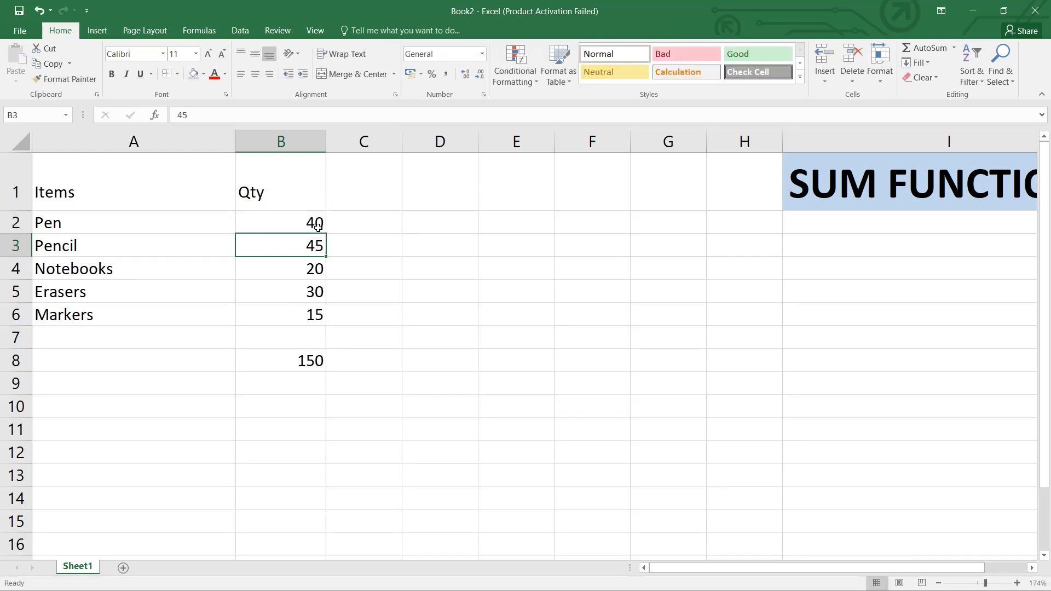
Delete the Erasers quantity from cell B5 and check the SUM total in B8 with the blank cell in its range
click(281, 364)
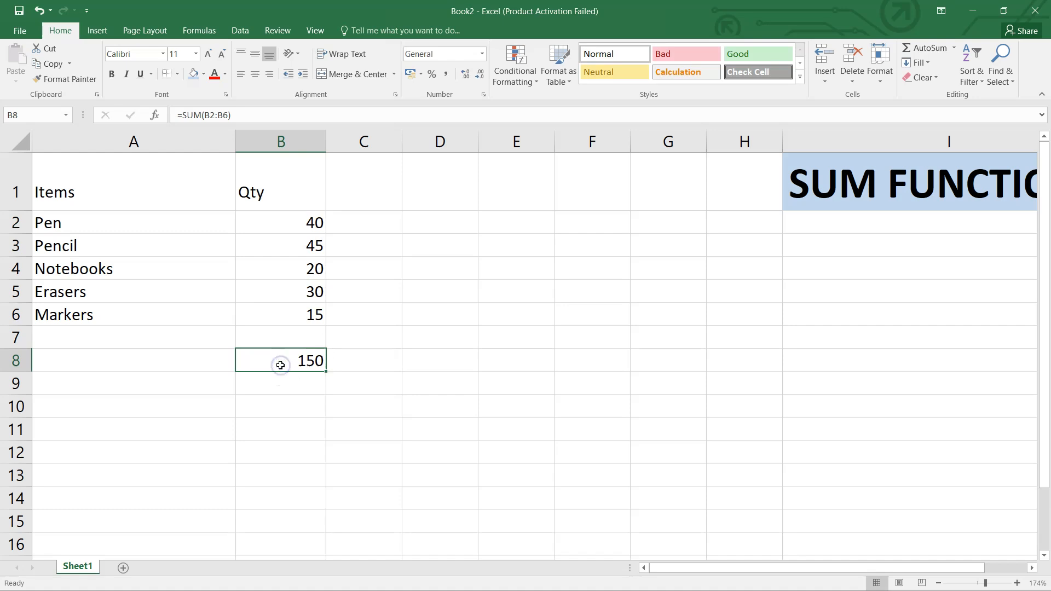
click(317, 291)
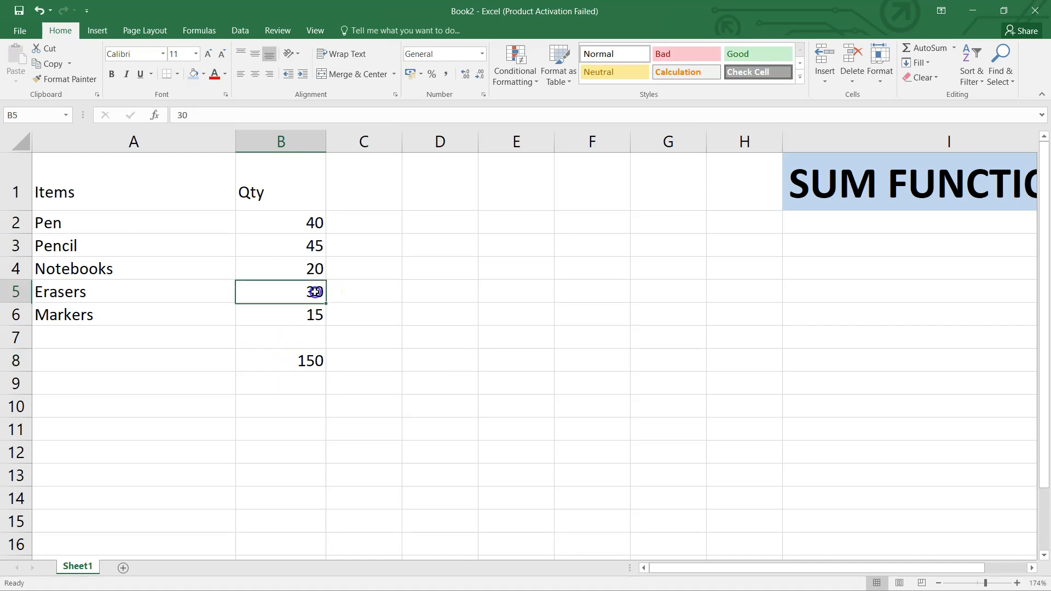
key(BackSpace)
click(330, 376)
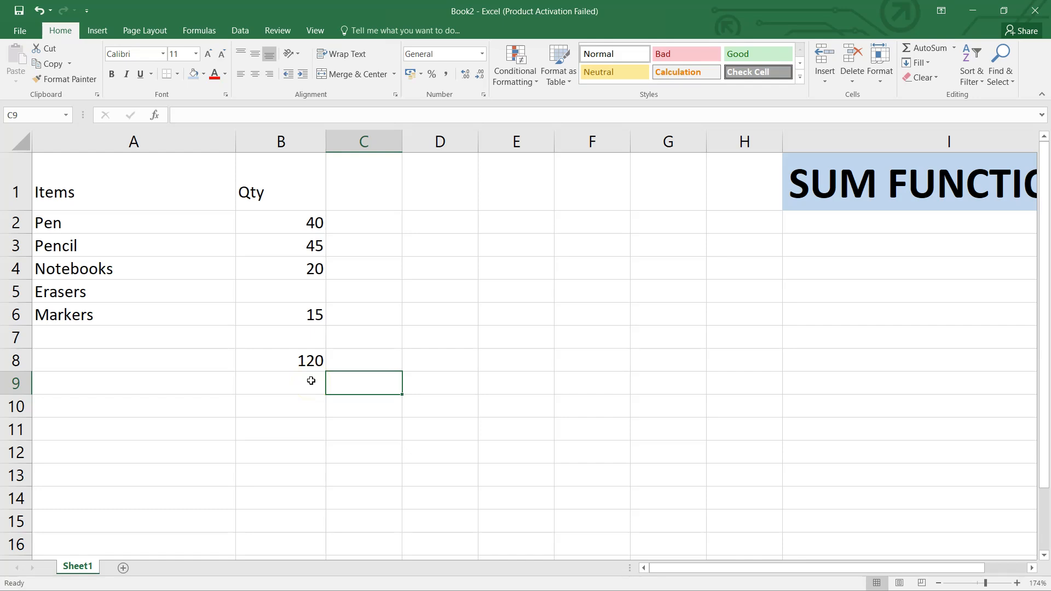
click(292, 359)
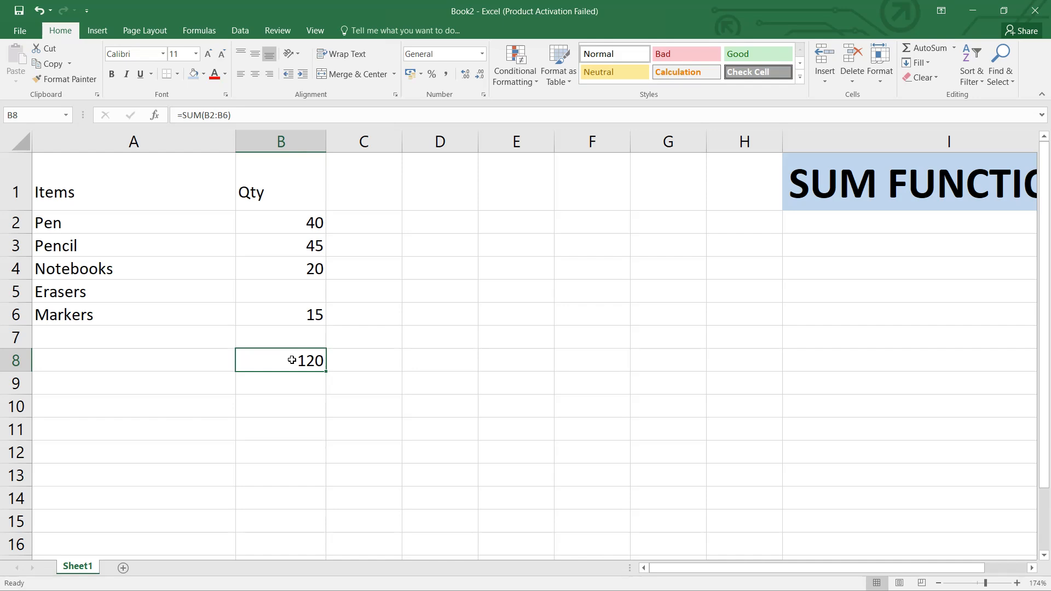
Label the quantity total by entering Sum in cell A8
ctrl+scroll(291, 360, down, 2)
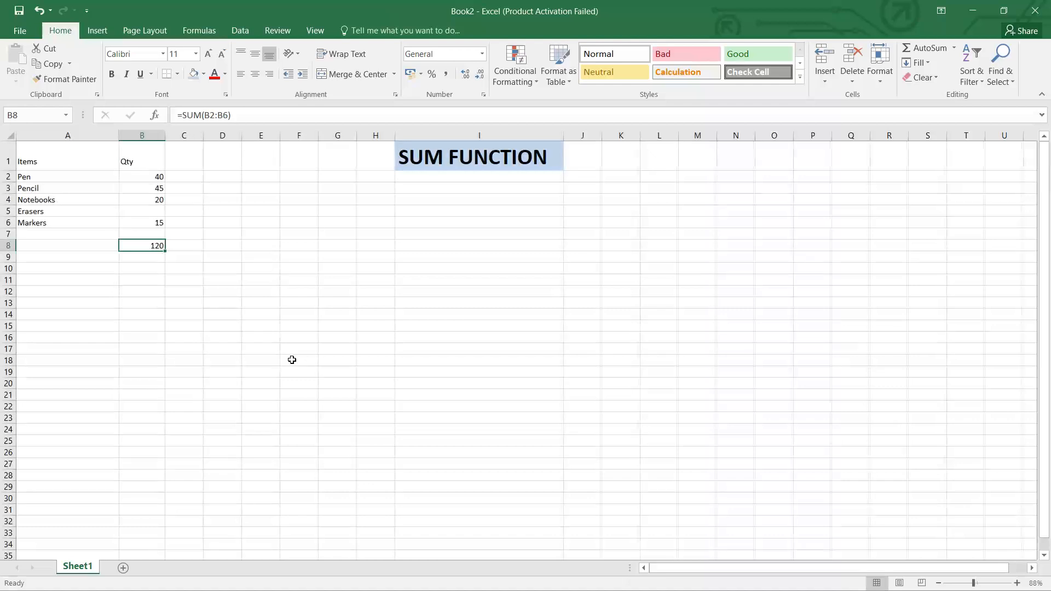
scroll(291, 360, up, 2)
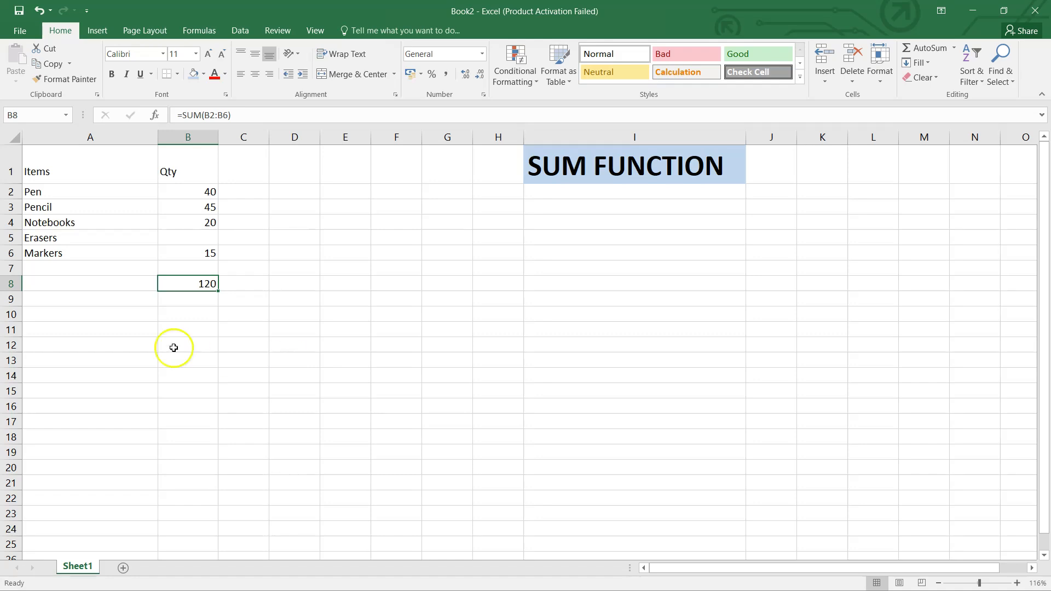
click(114, 286)
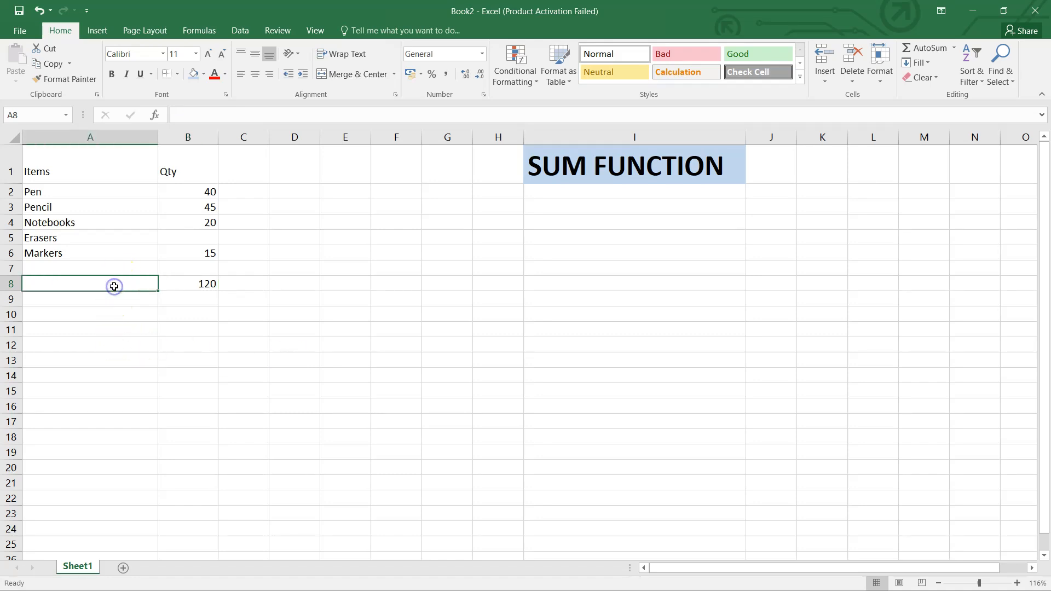
text(Sum)
click(168, 393)
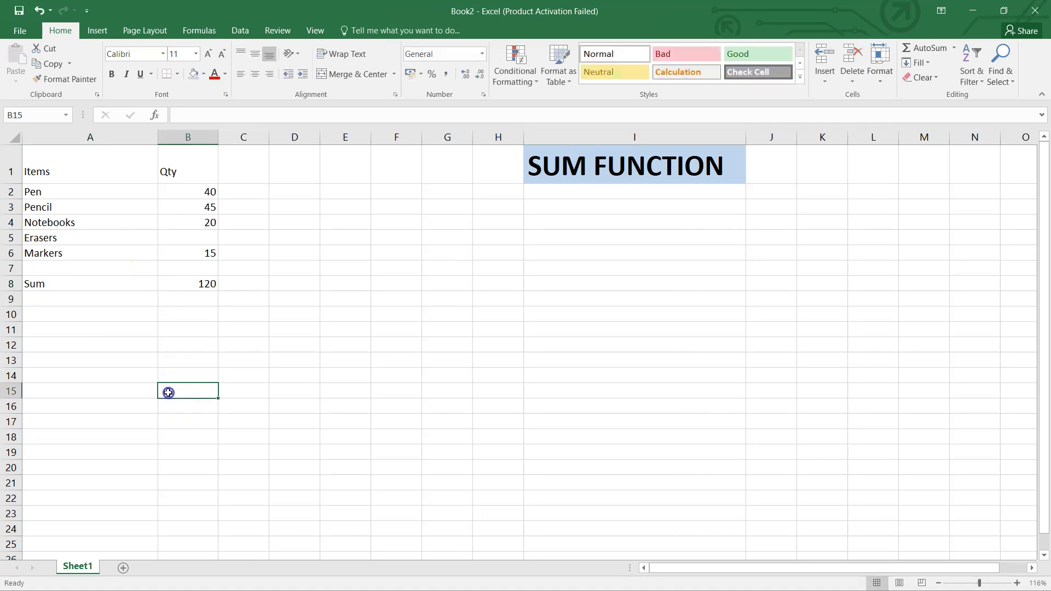
Add a new blank worksheet to the workbook and return to Sheet1
click(124, 568)
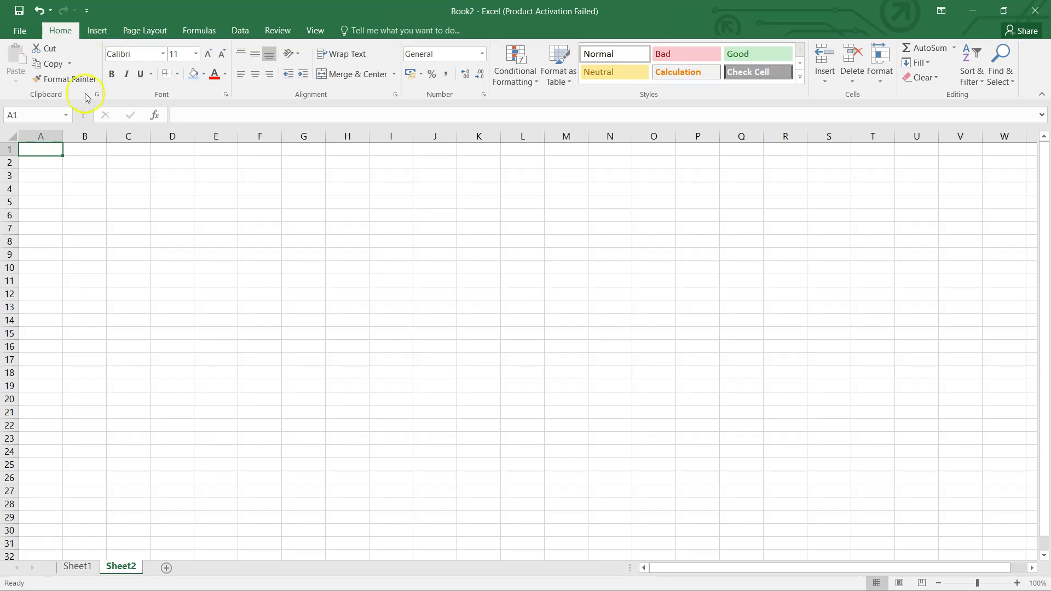
click(80, 567)
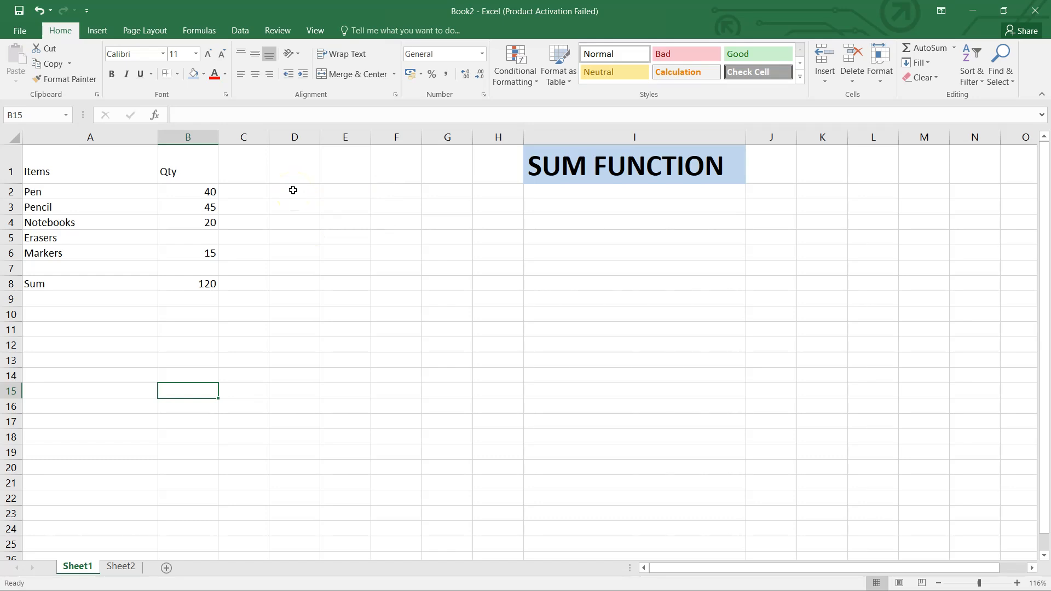
Enter the column headings Online in cell D1 and Store in cell E1
click(287, 168)
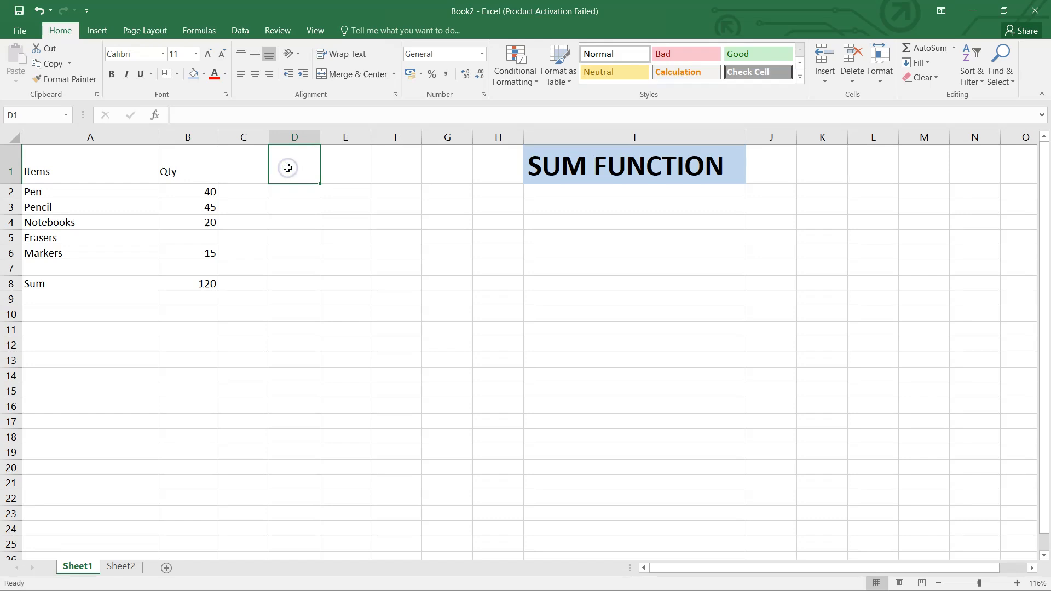
text(On)
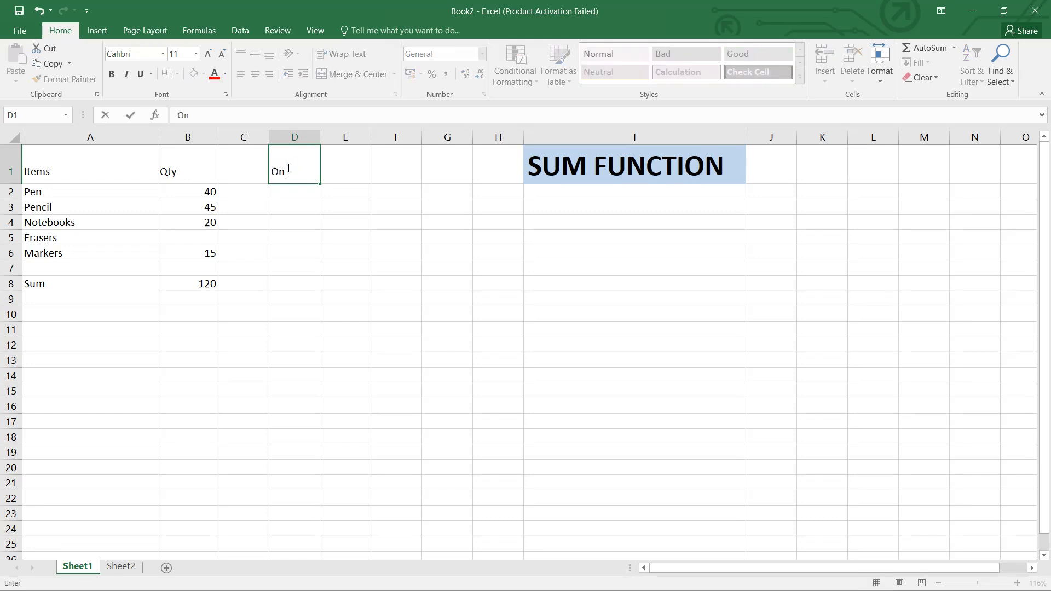
text(line)
key(Tab)
click(331, 170)
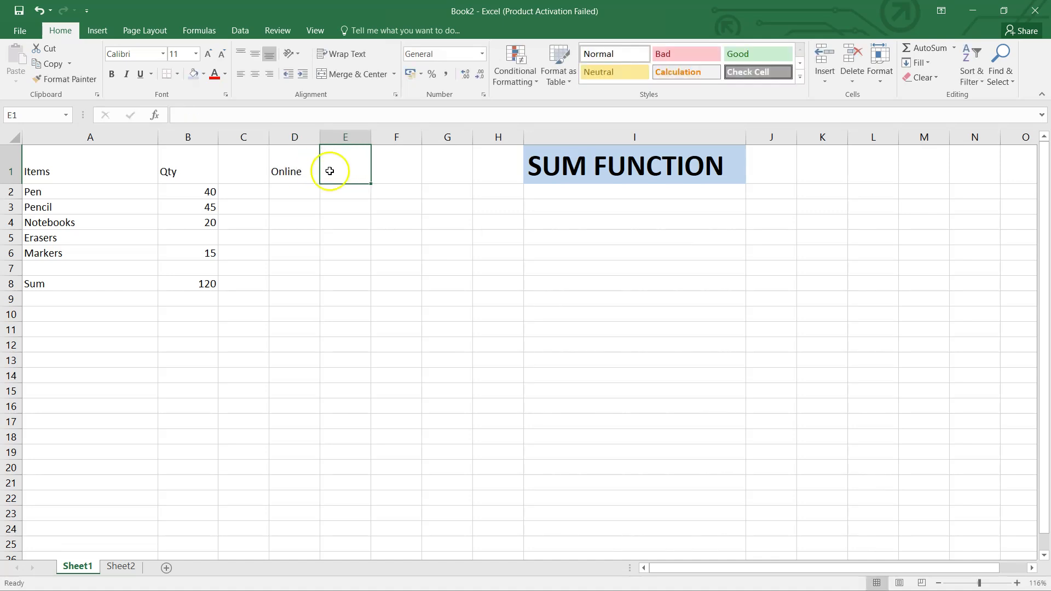
text(Store)
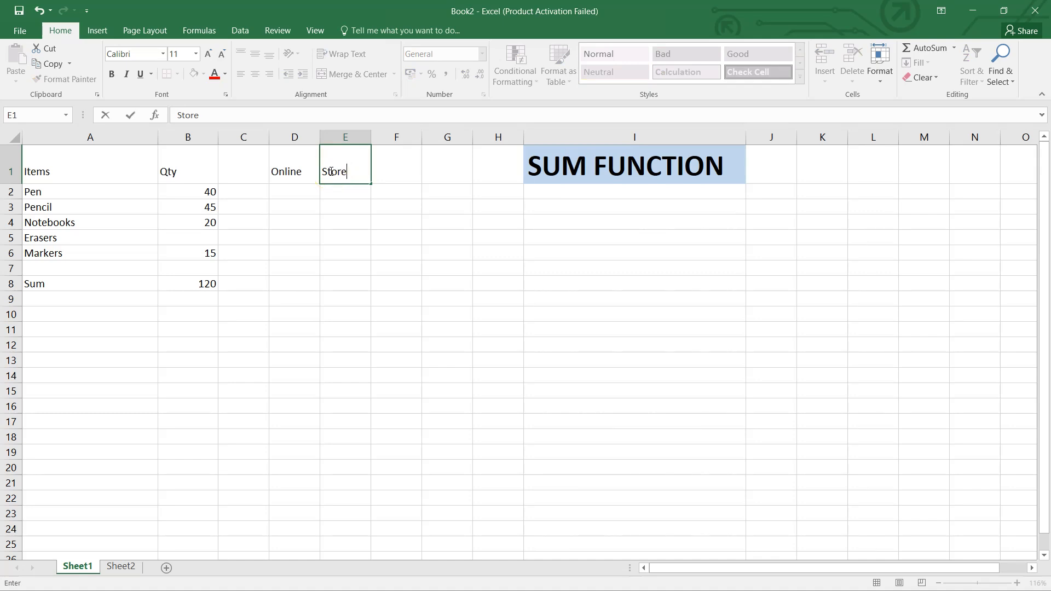
key(Return)
Fill the Online column with the values 1200, 950 and 1350 in cells D2 to D4
key(Left)
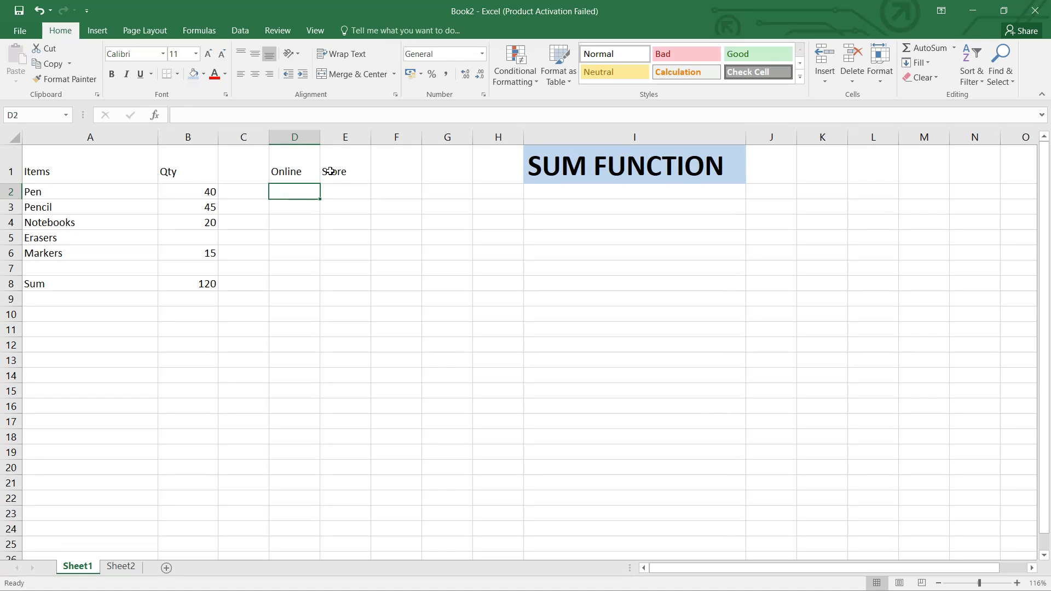
text(1200)
key(Return)
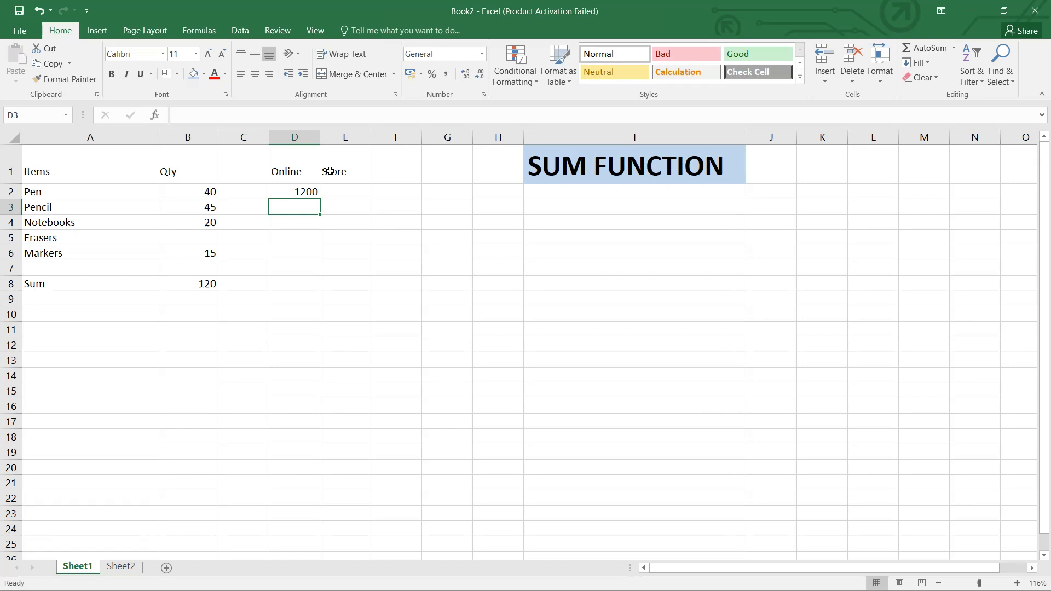
text(950)
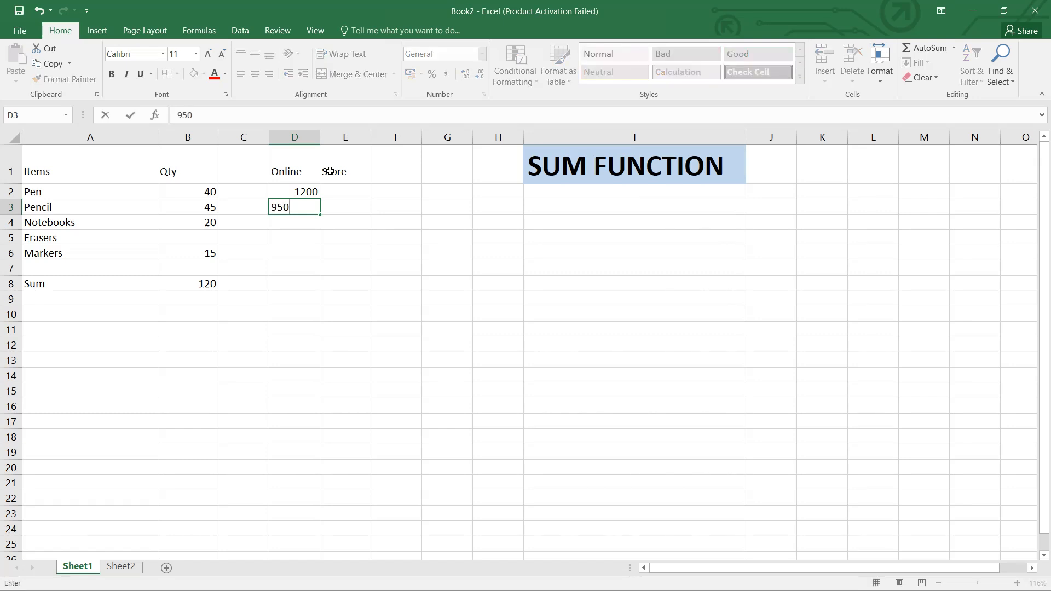
key(Return)
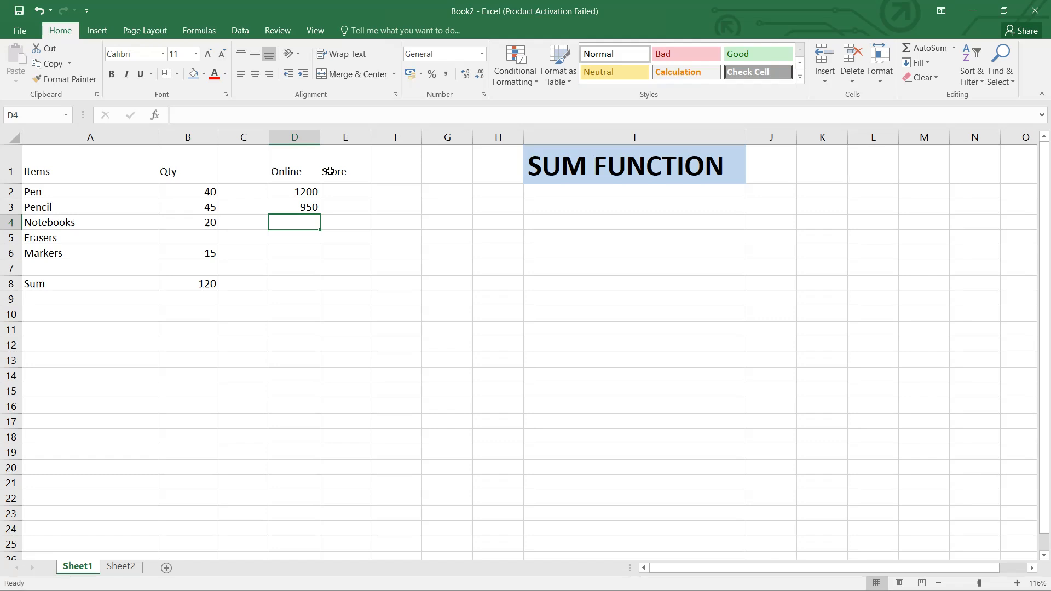
text(1350)
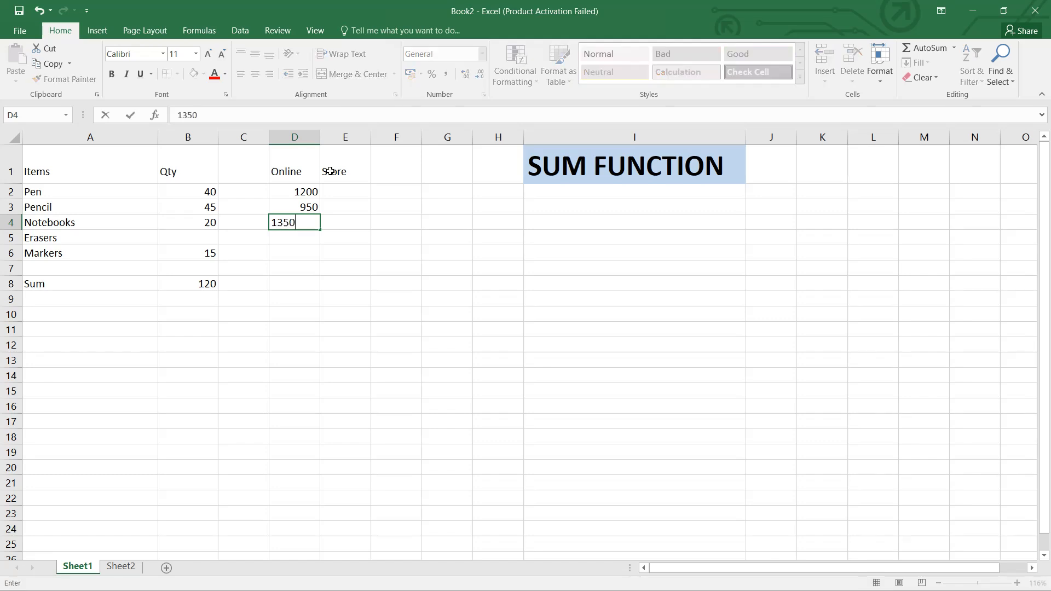
key(Tab)
Fill the Store column with the values 800, 900 and 600 in cells E2 to E4
key(Up)
key(Up)
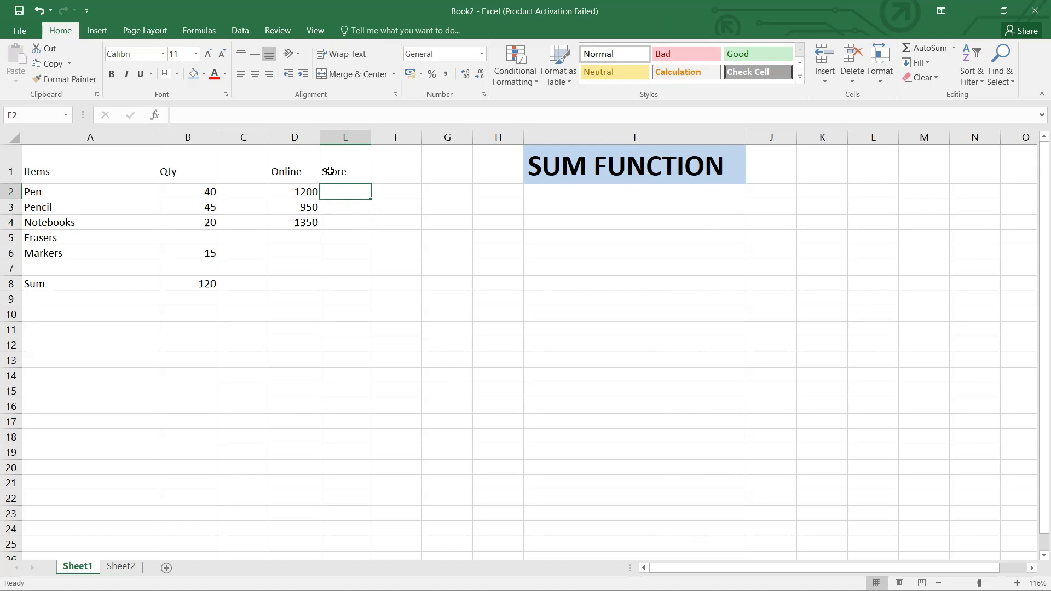
text(800)
key(Return)
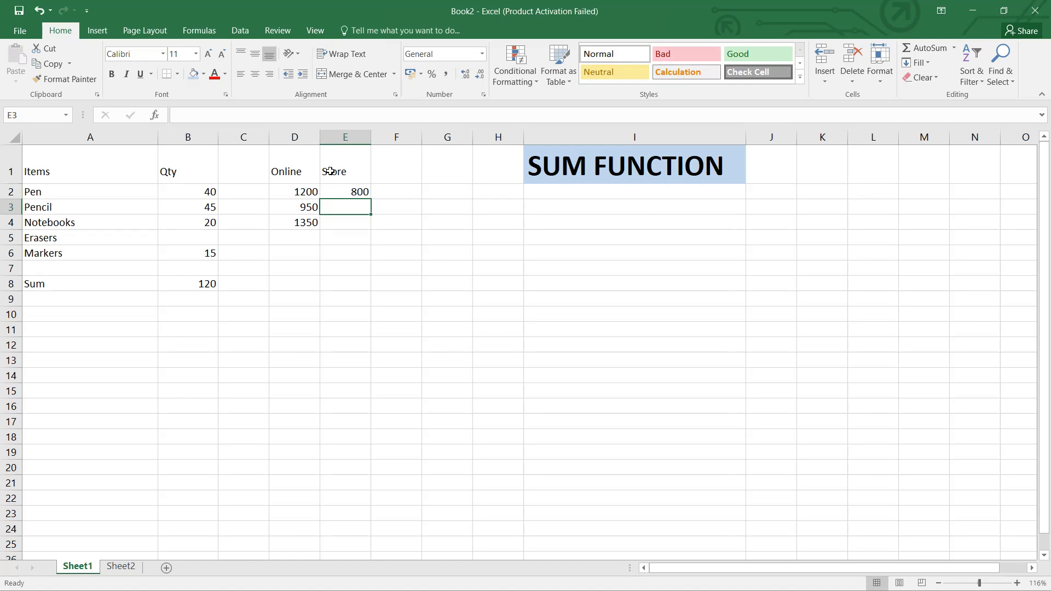
text(900)
key(Return)
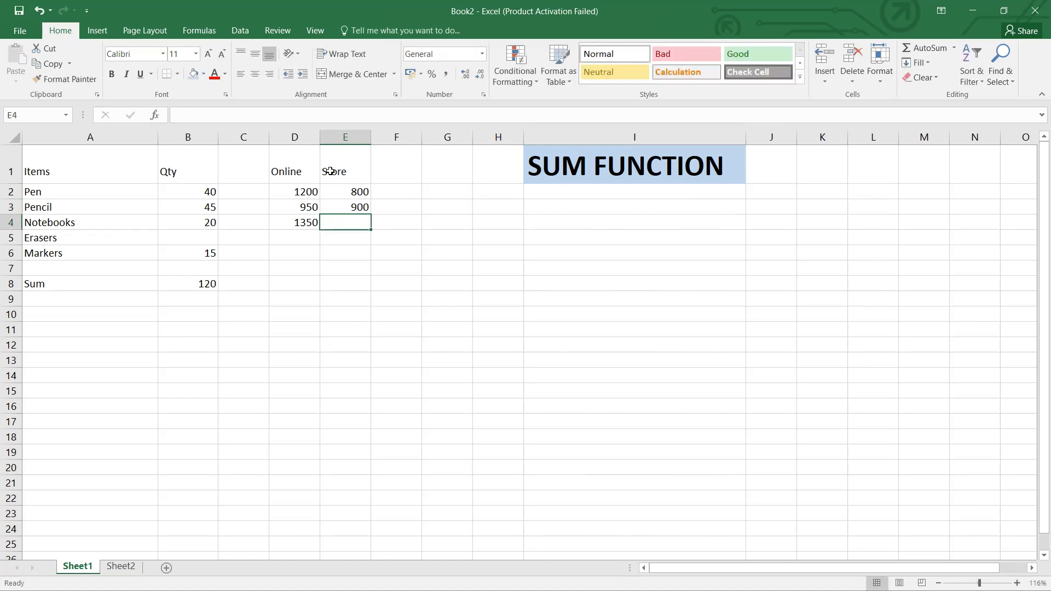
text(600)
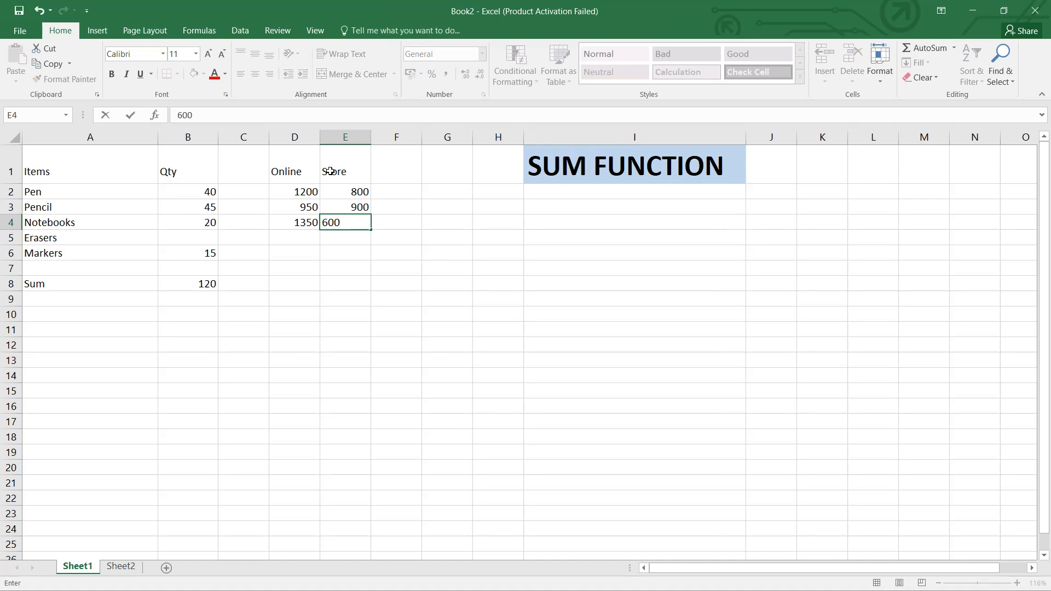
click(433, 300)
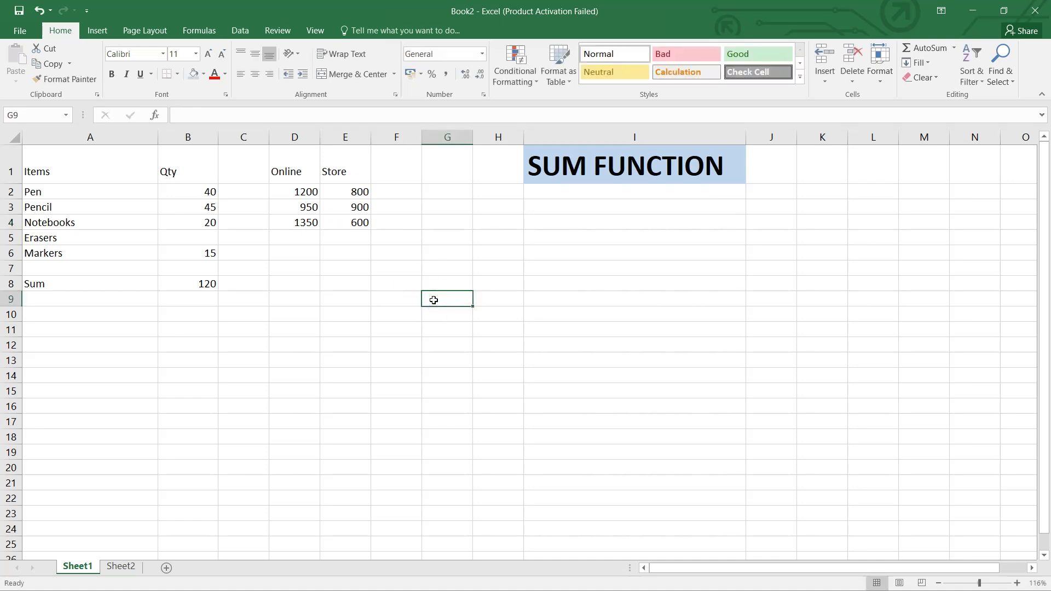
Enter the formula =SUM(D2:D4,E2:E4) in cell G4 to total the Online and Store ranges together, and review it
click(436, 224)
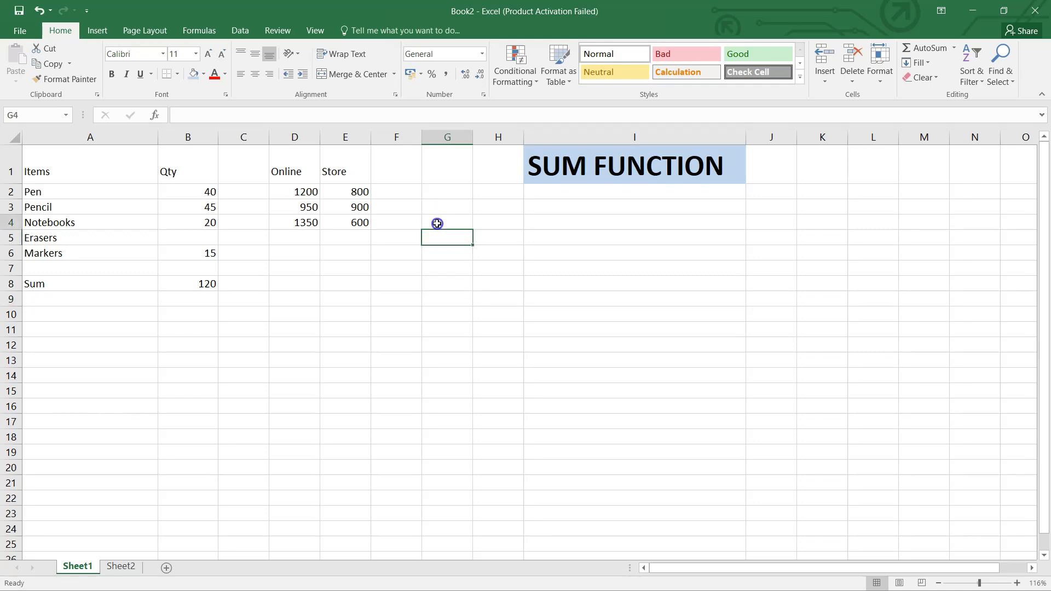
text(=sum()
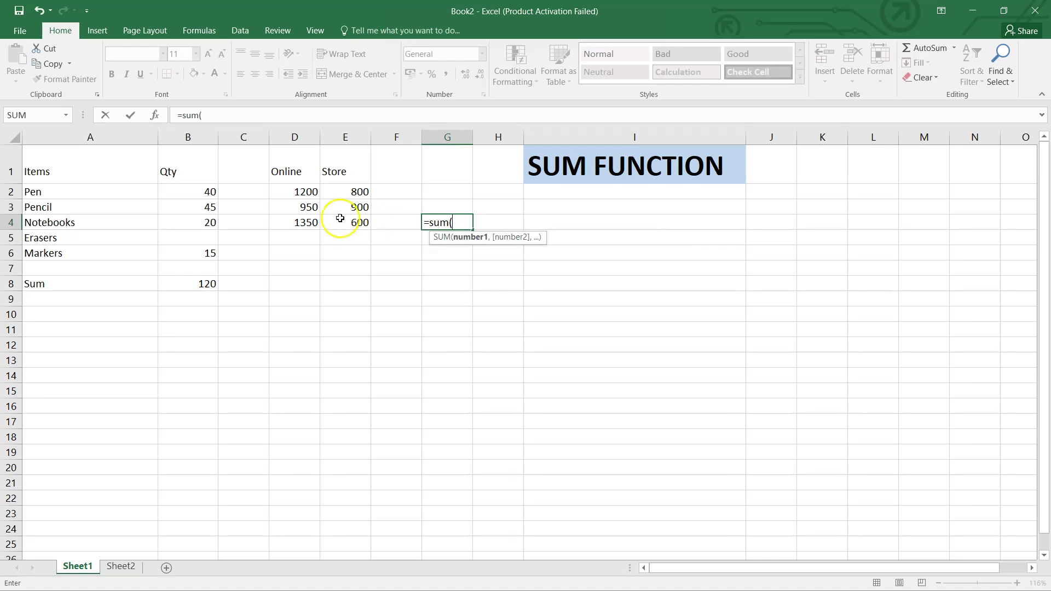
drag(289, 189, 291, 229)
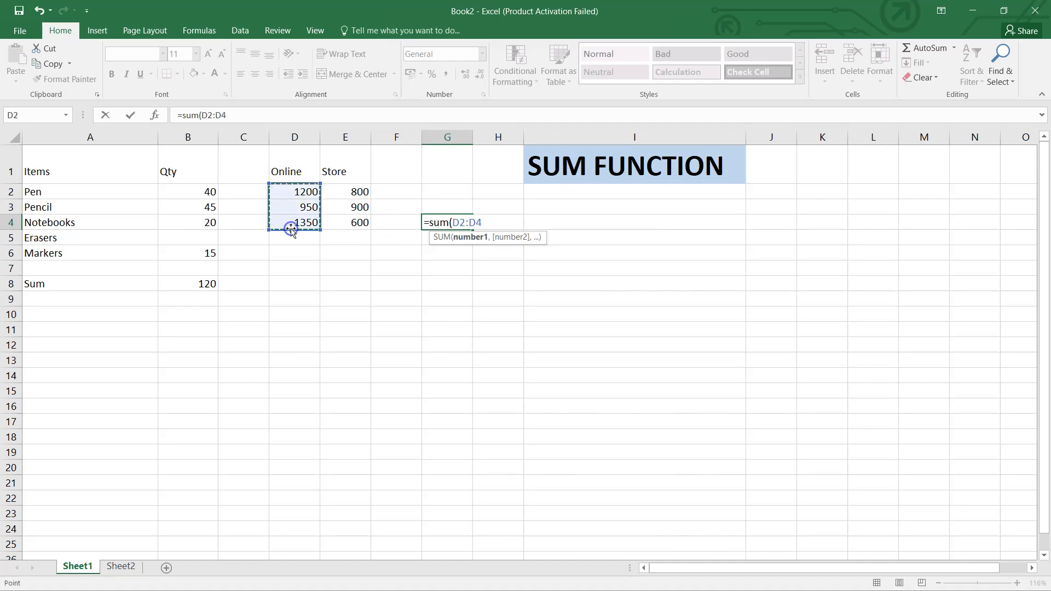
text(,)
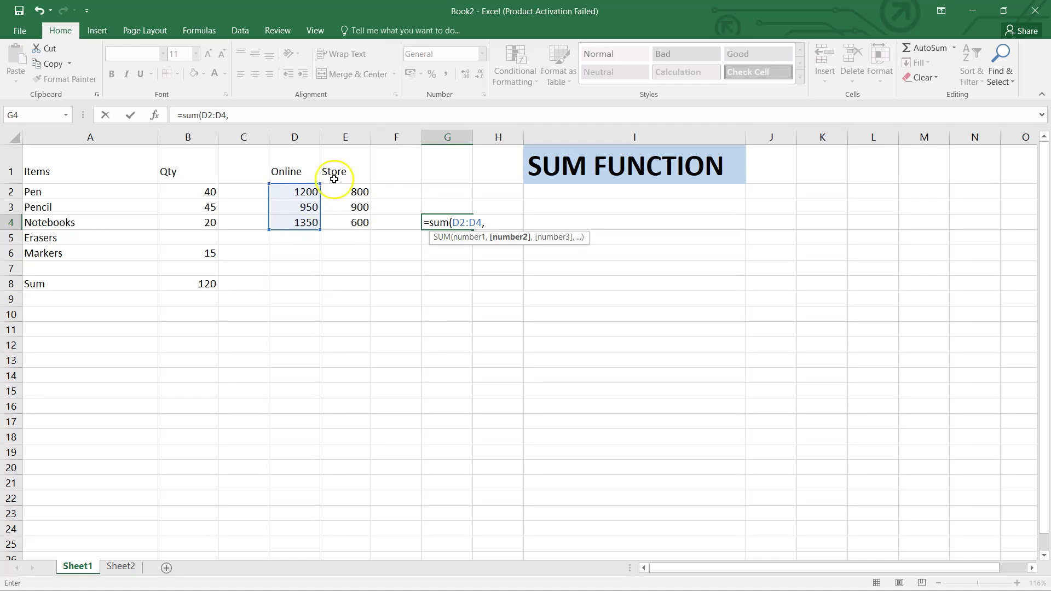
drag(347, 192, 351, 223)
text())
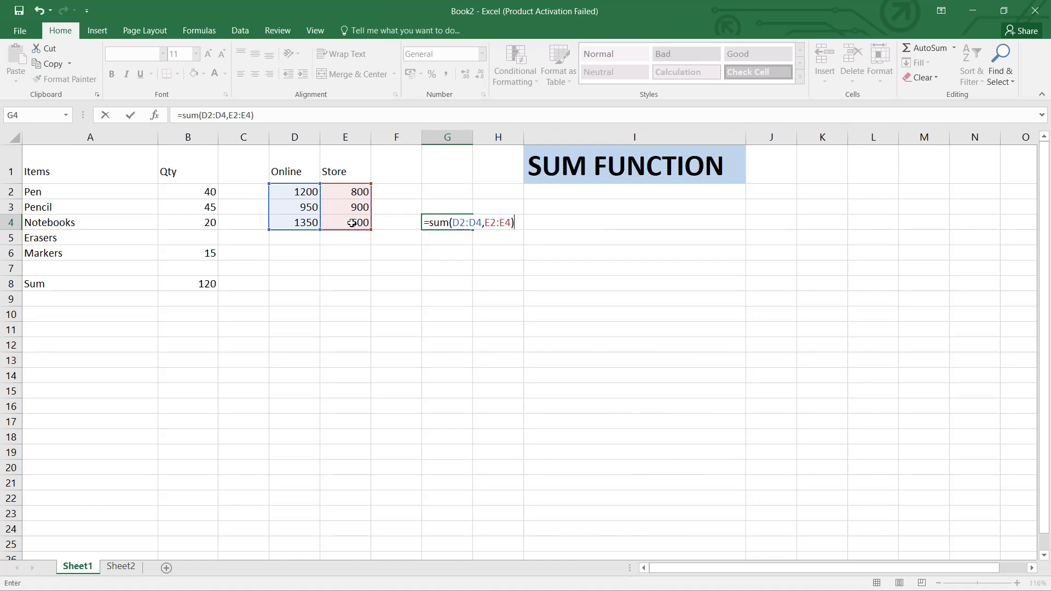
key(Return)
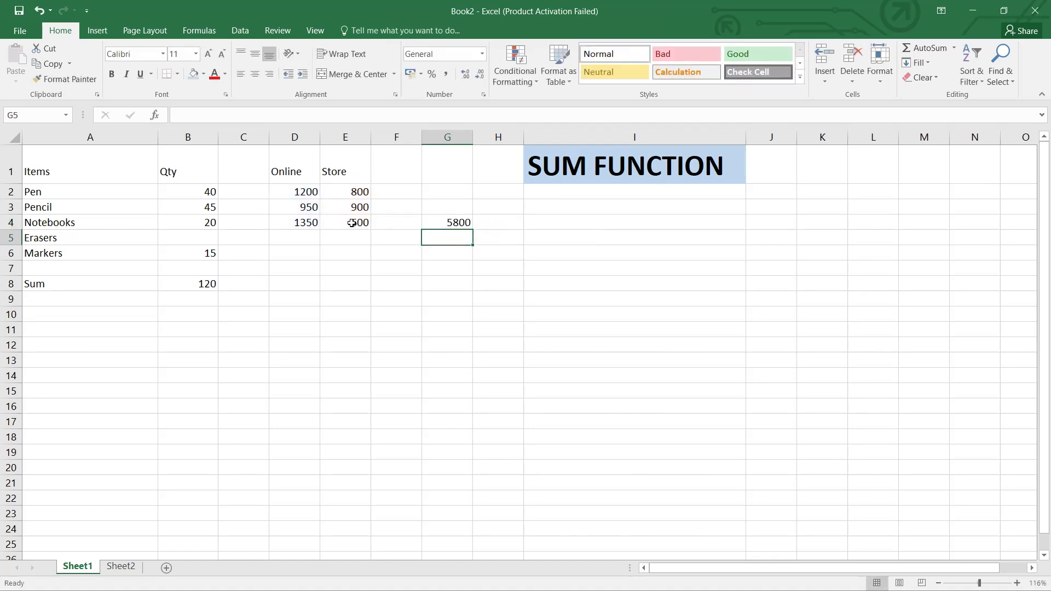
click(442, 219)
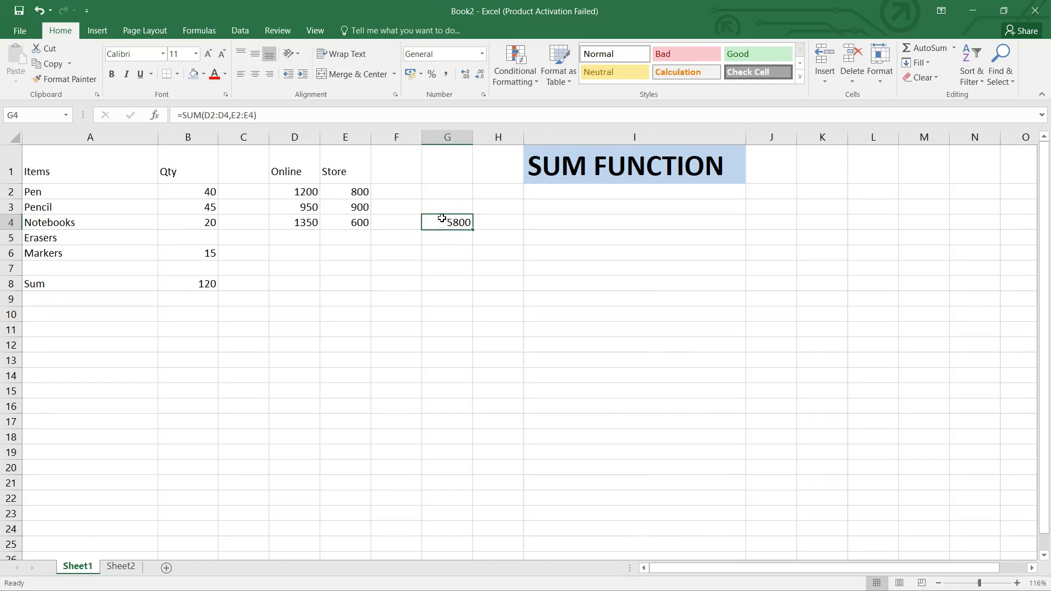
Enter the formula =SUM(D2:D4) in cell D6 to total the Online column
click(301, 255)
text(=)
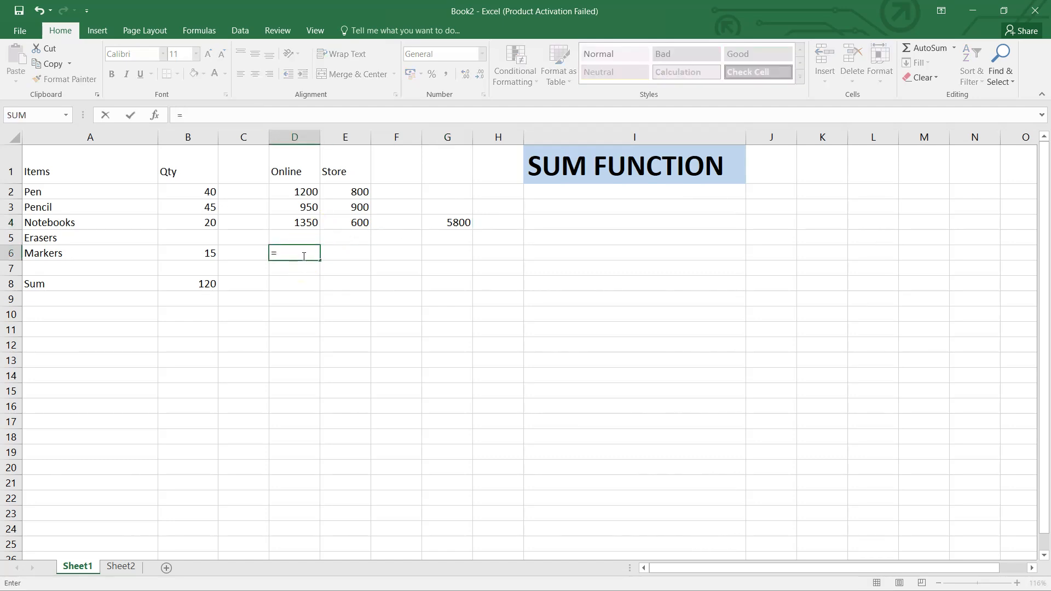
text(sum()
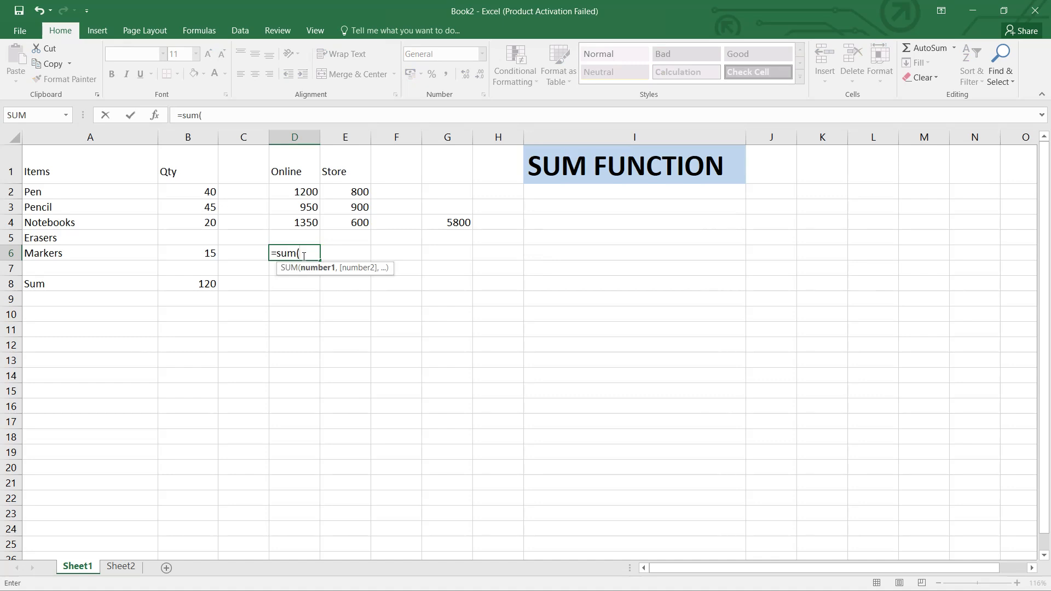
drag(301, 189, 306, 221)
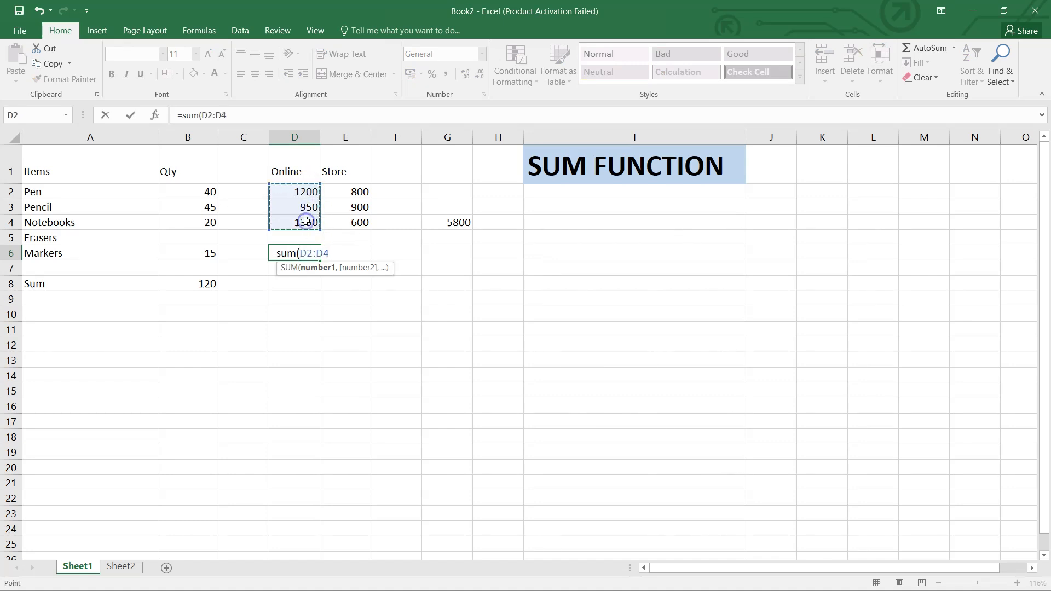
text())
key(Return)
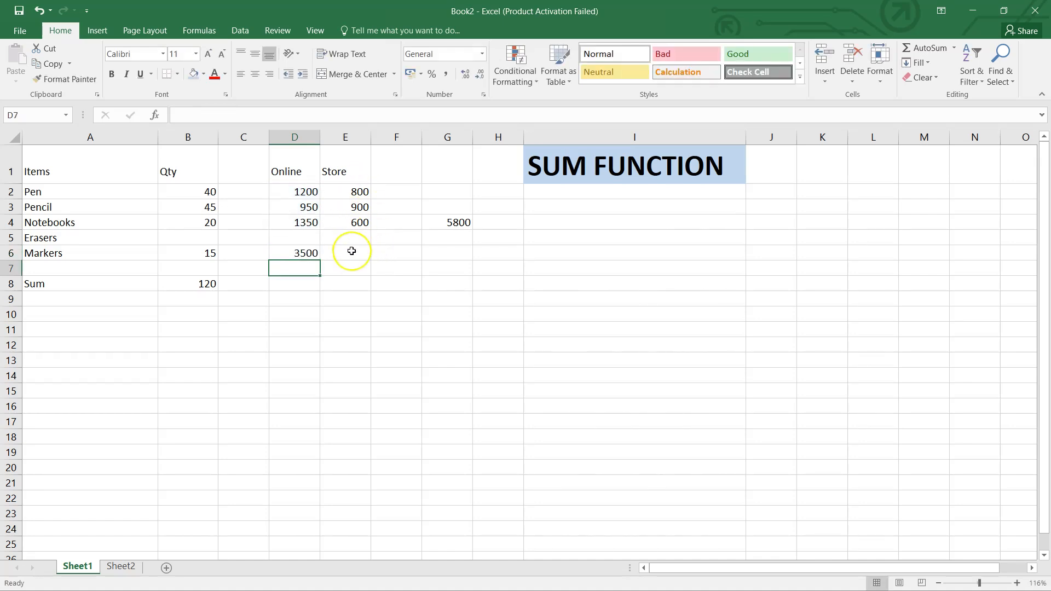
Enter the formula =SUM(E2:E4) in cell E6 to total the Store column
click(481, 283)
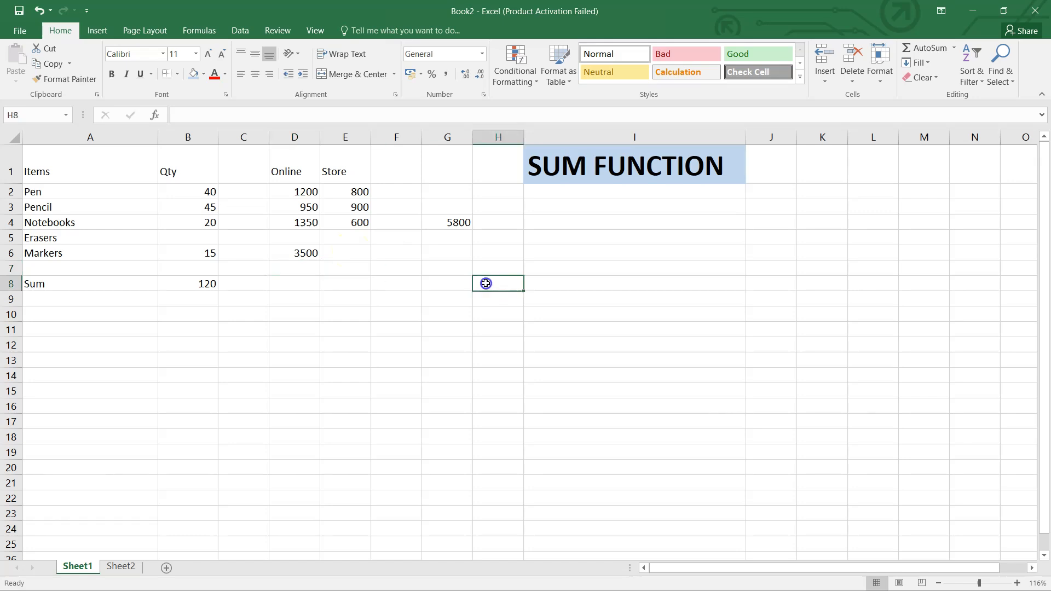
click(343, 251)
text(=)
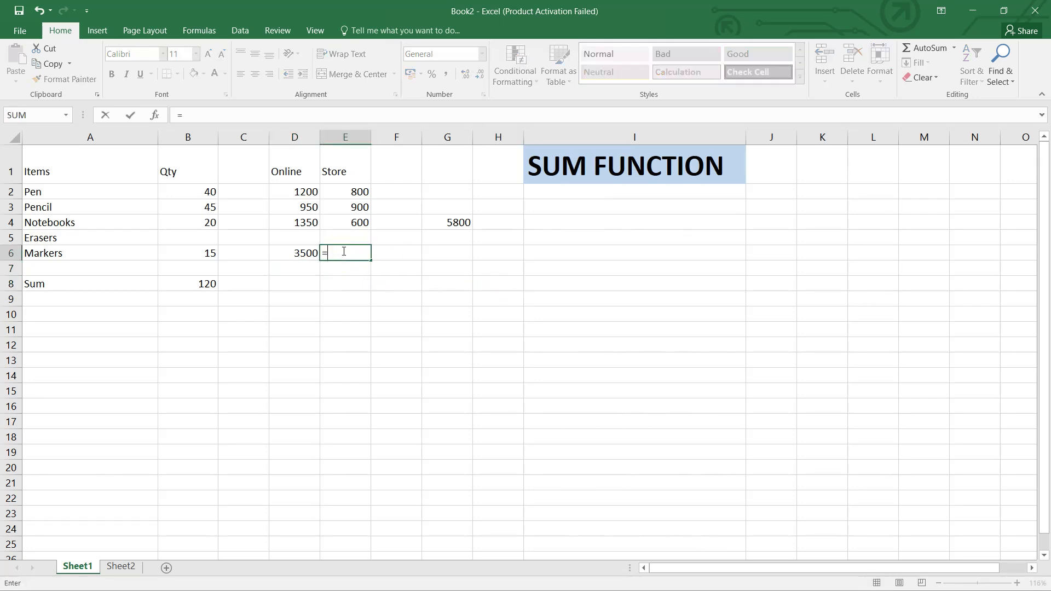
text(sum()
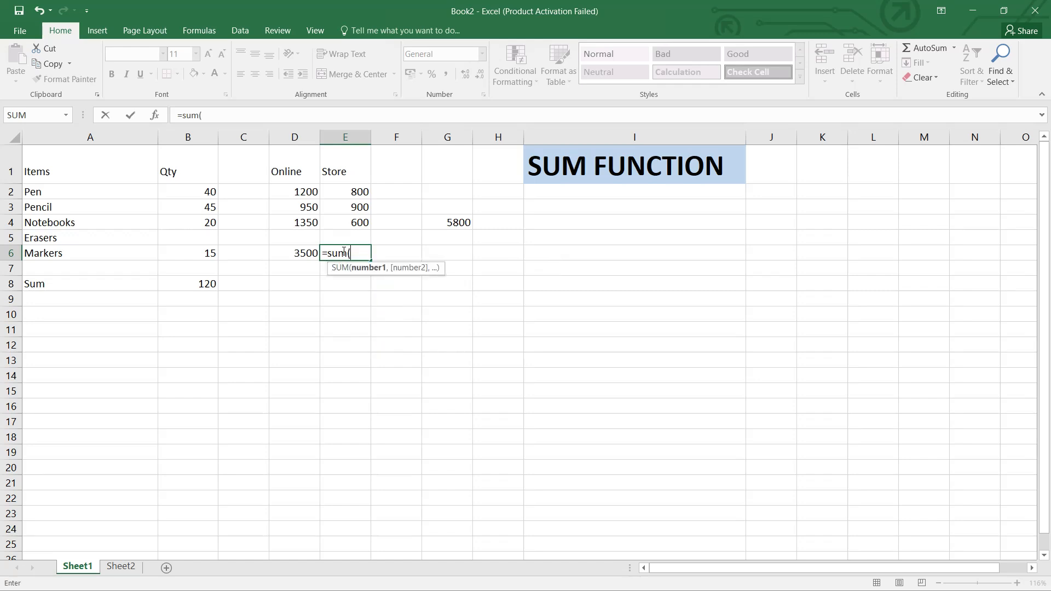
drag(346, 189, 346, 225)
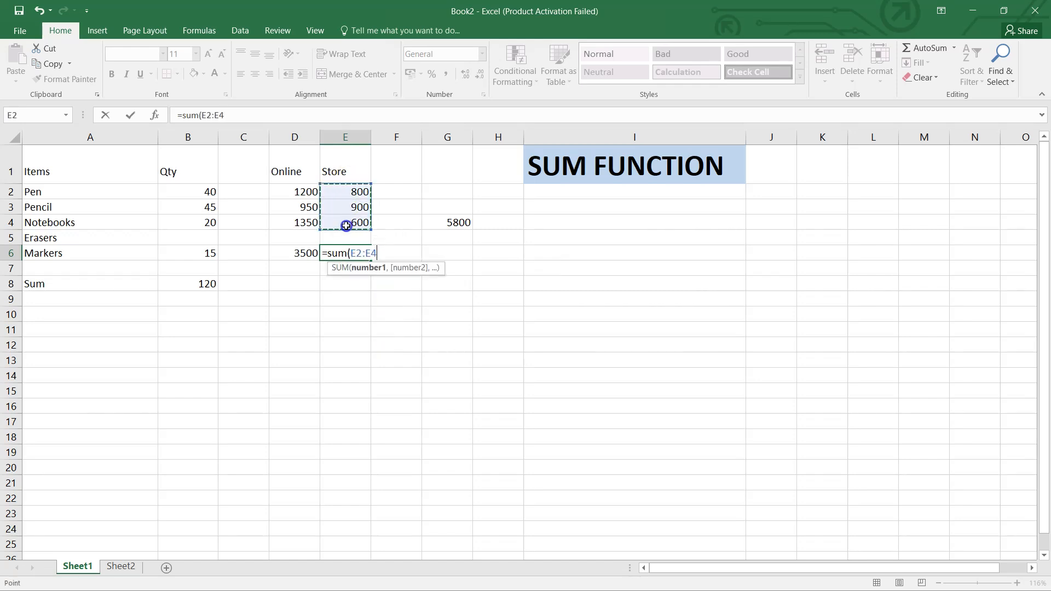
key(Return)
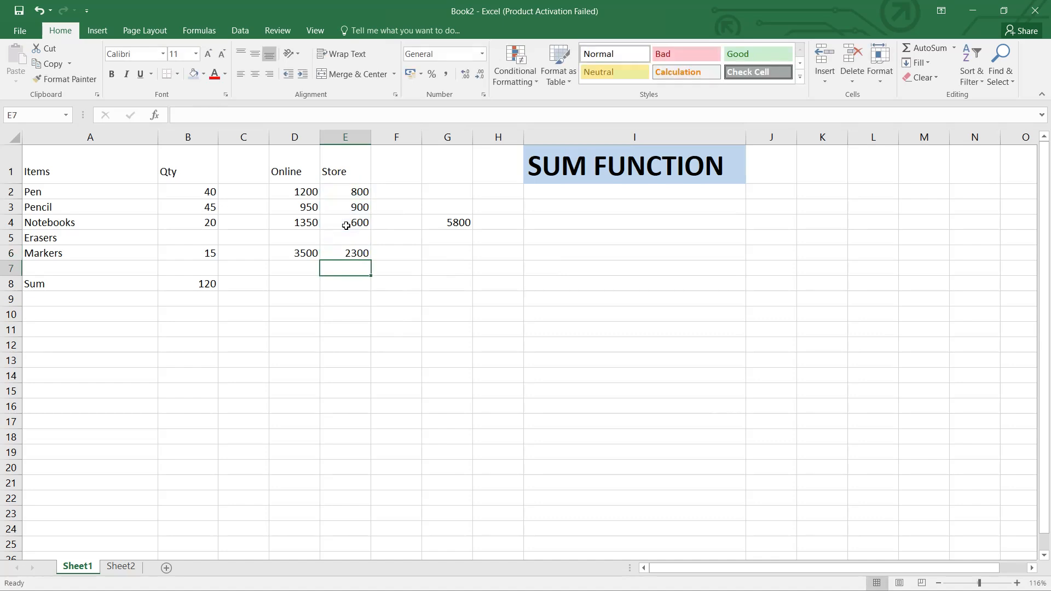
click(408, 314)
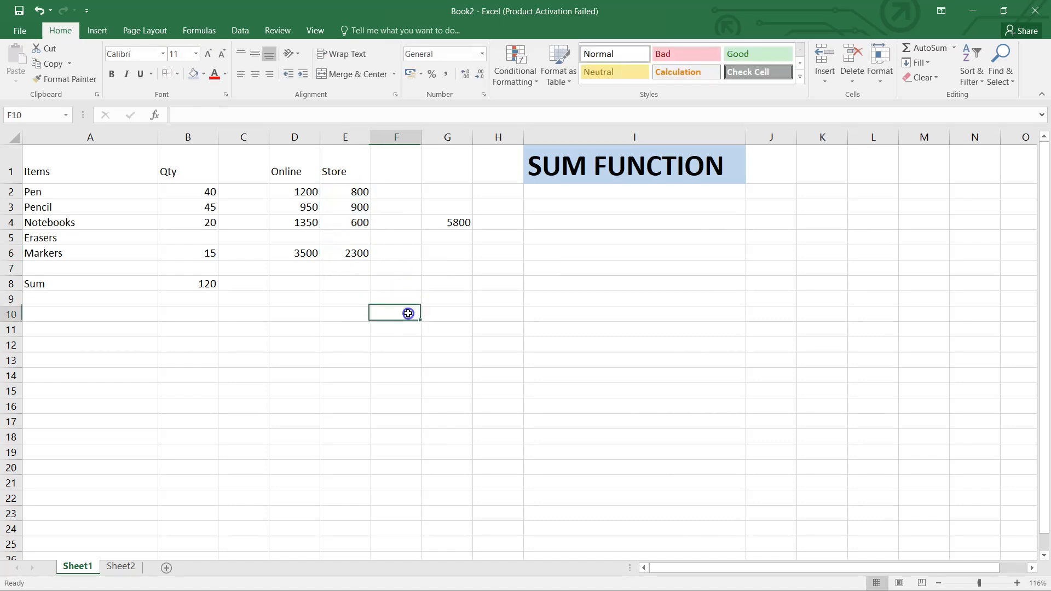
Compare the two-range formula in cell G4 with its source values in D2:E4 and the separate column totals in D6 and E6
click(438, 225)
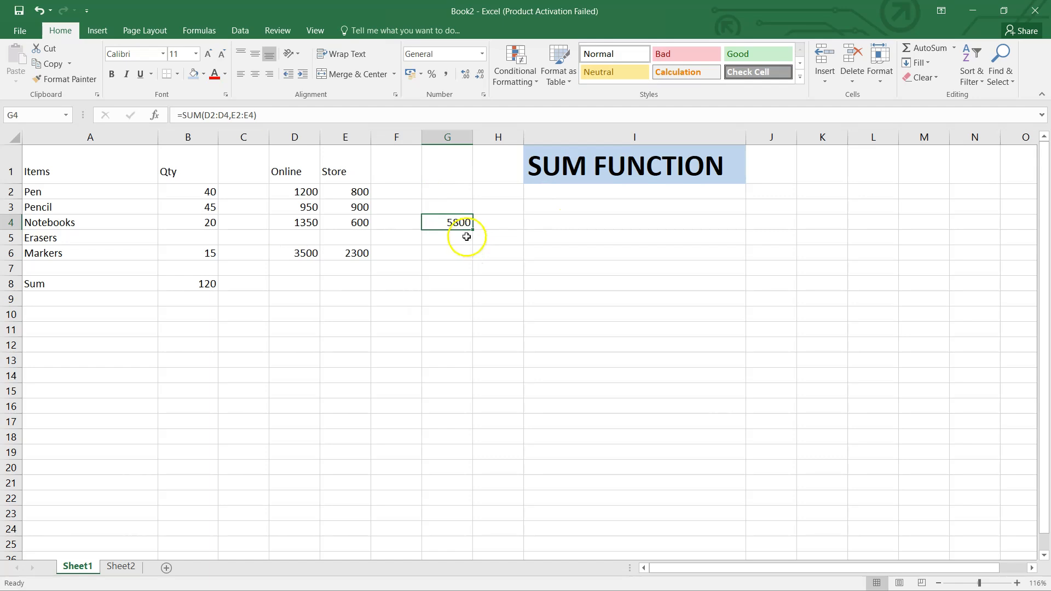
drag(280, 195, 352, 228)
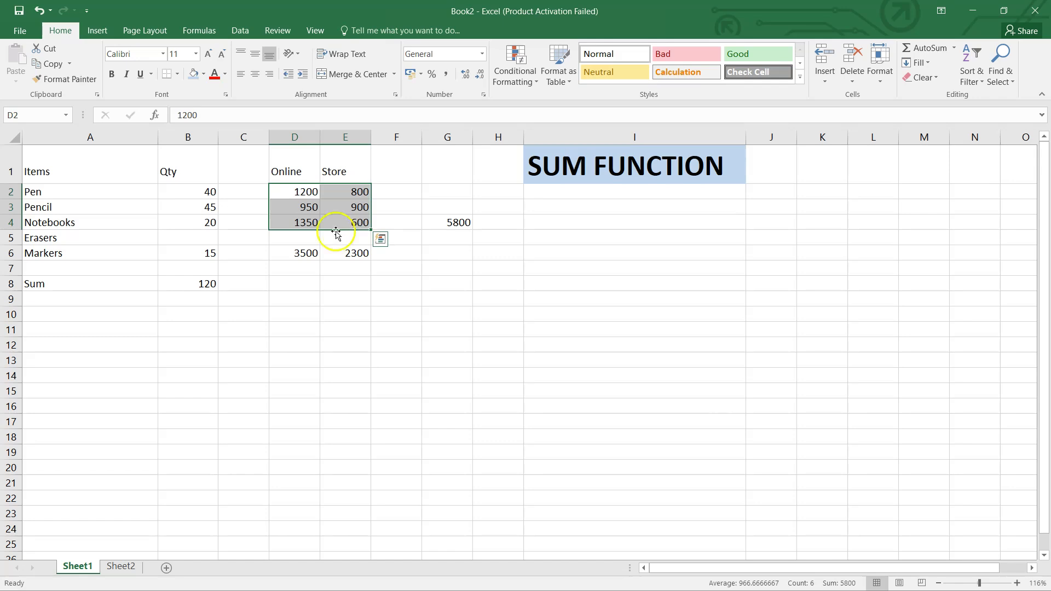
click(289, 256)
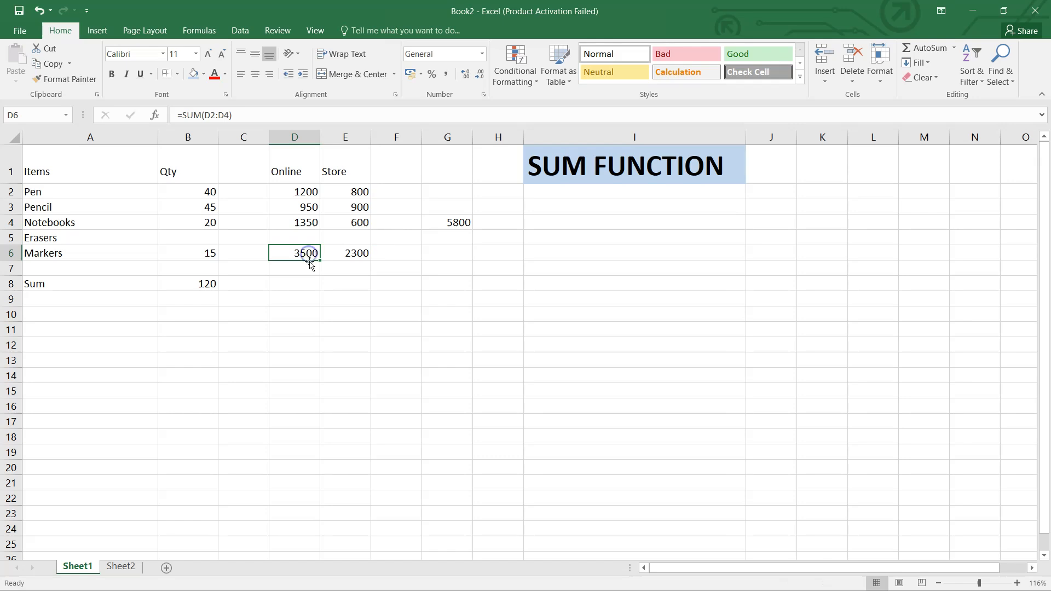
click(359, 253)
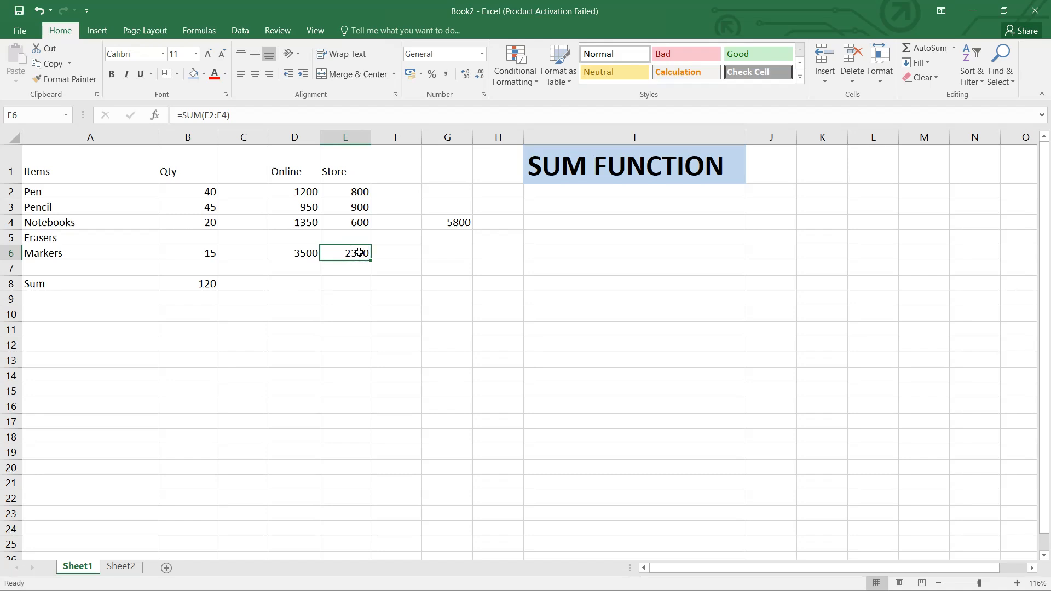
click(449, 221)
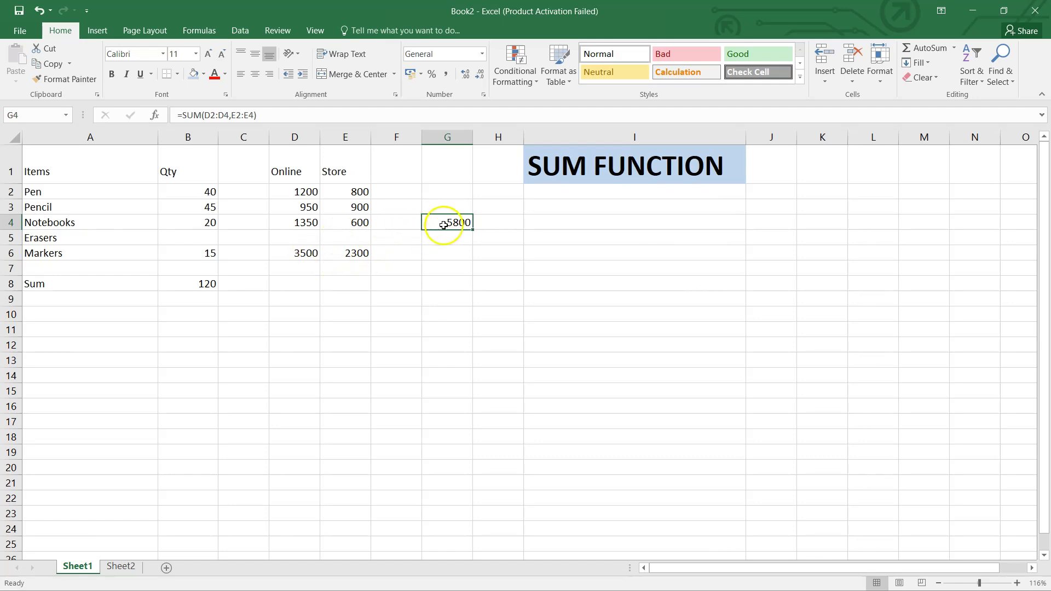
drag(292, 186, 355, 223)
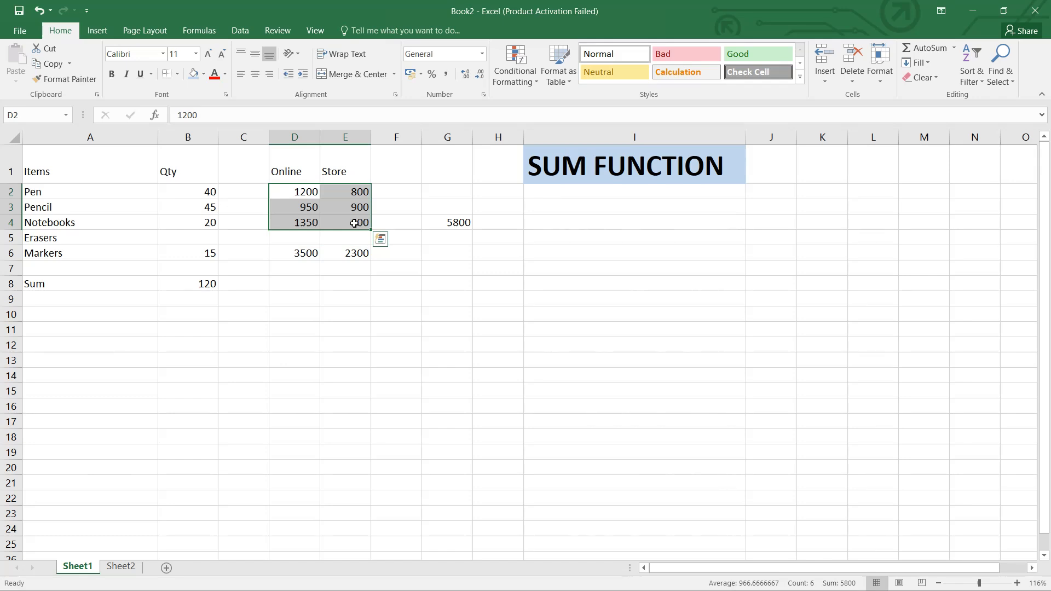
click(443, 223)
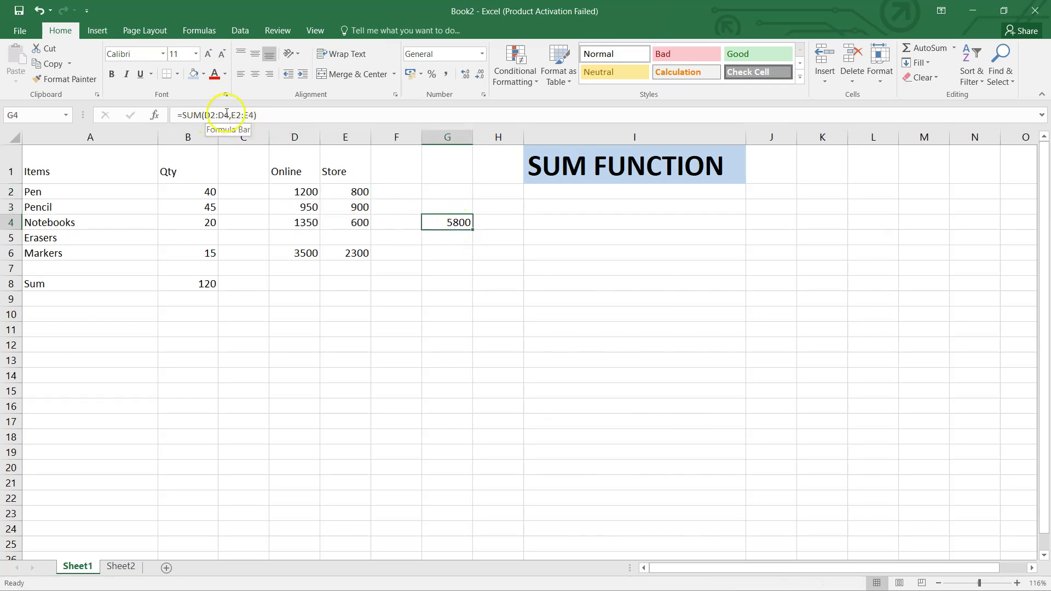
drag(296, 192, 300, 223)
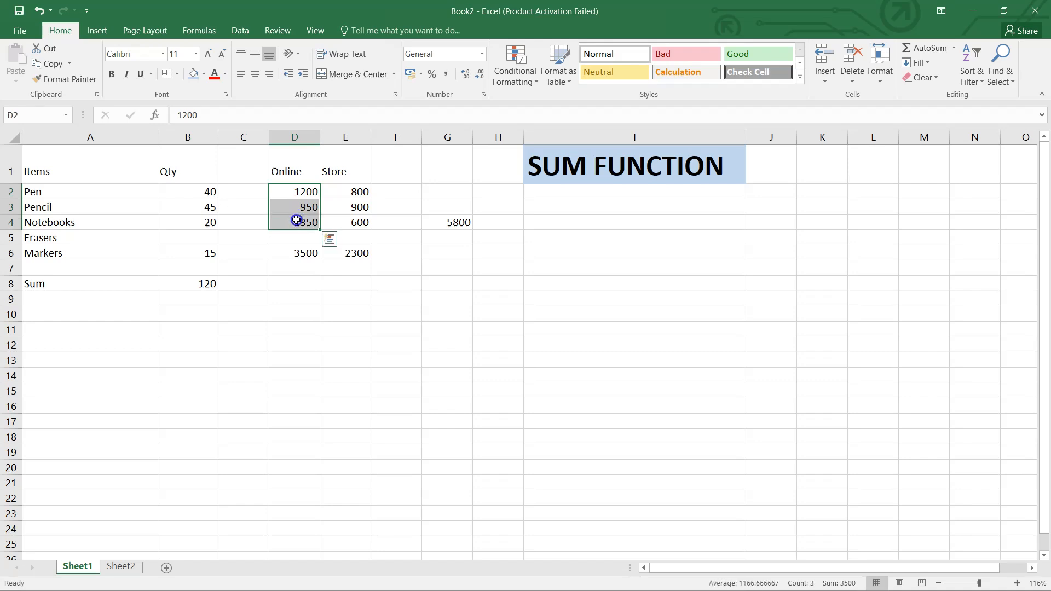
drag(345, 193, 348, 227)
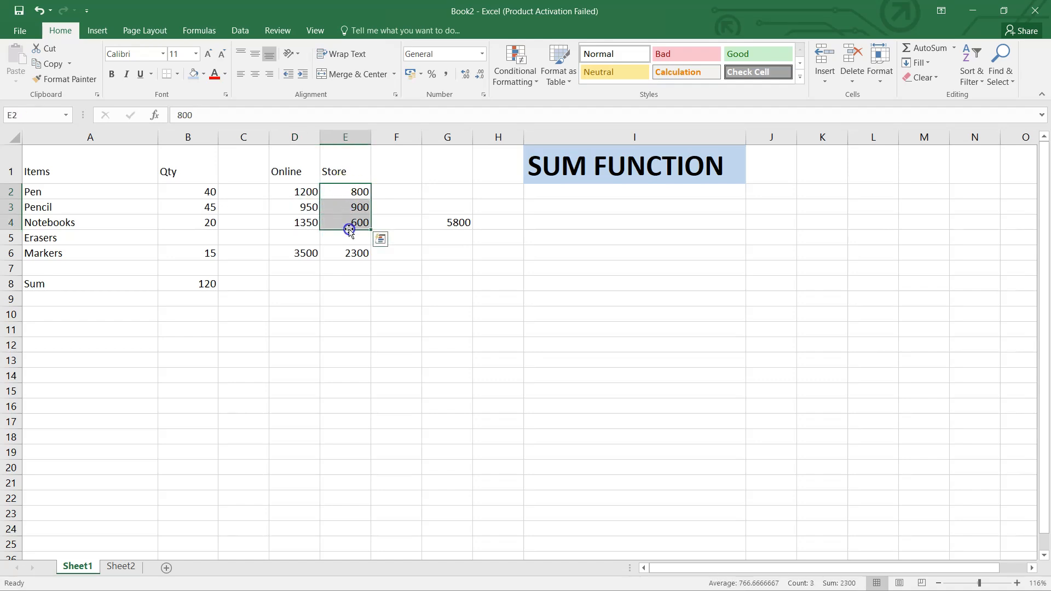
click(396, 310)
drag(293, 257, 353, 261)
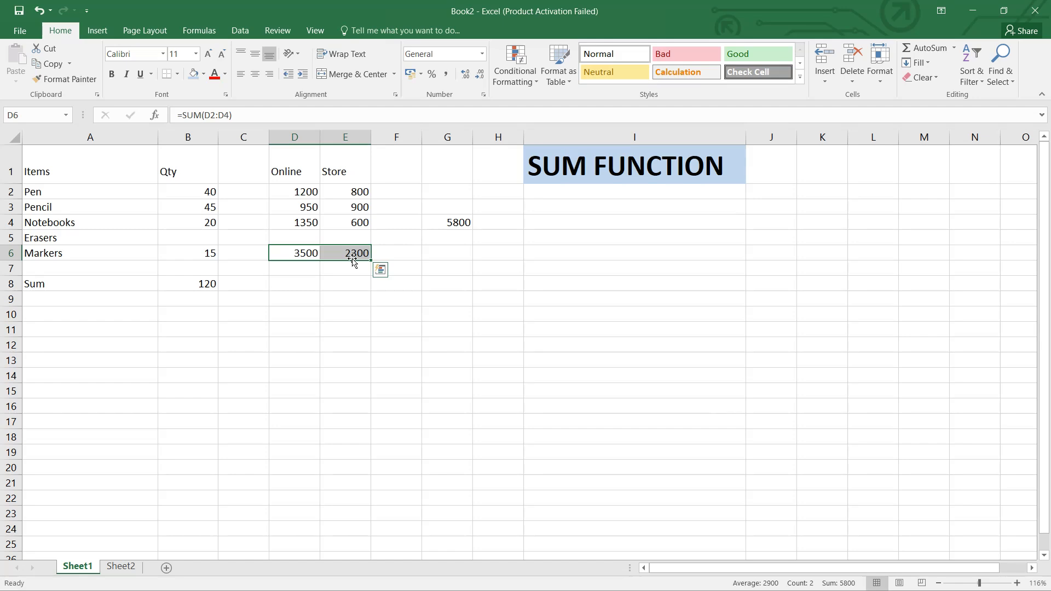
Enter the formula =SUM(D2:E4) in cell G5 to total both columns as one range, and compare it with the formula in G4
click(453, 241)
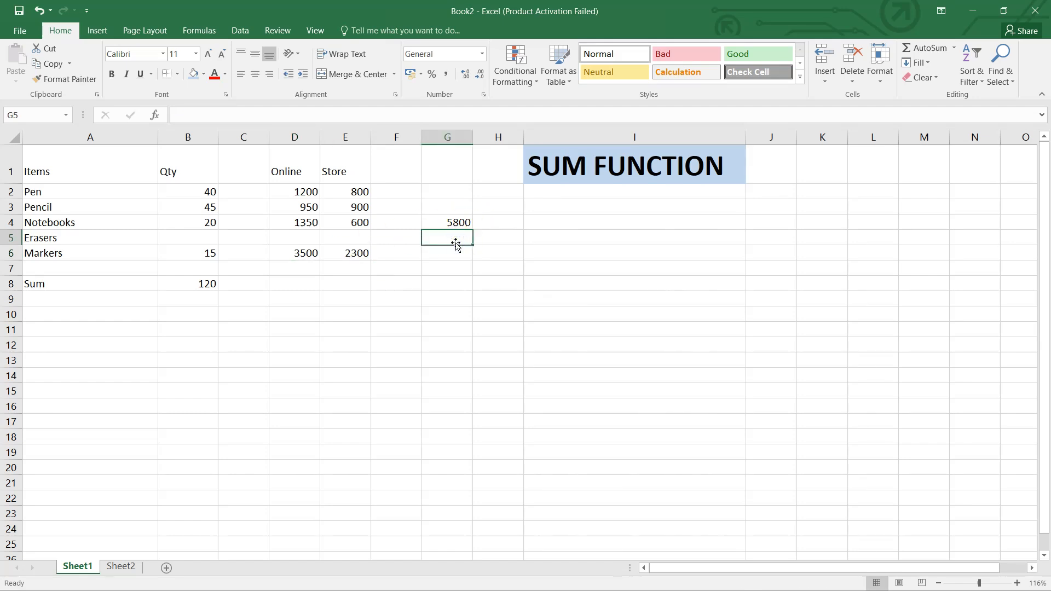
text(=sum)
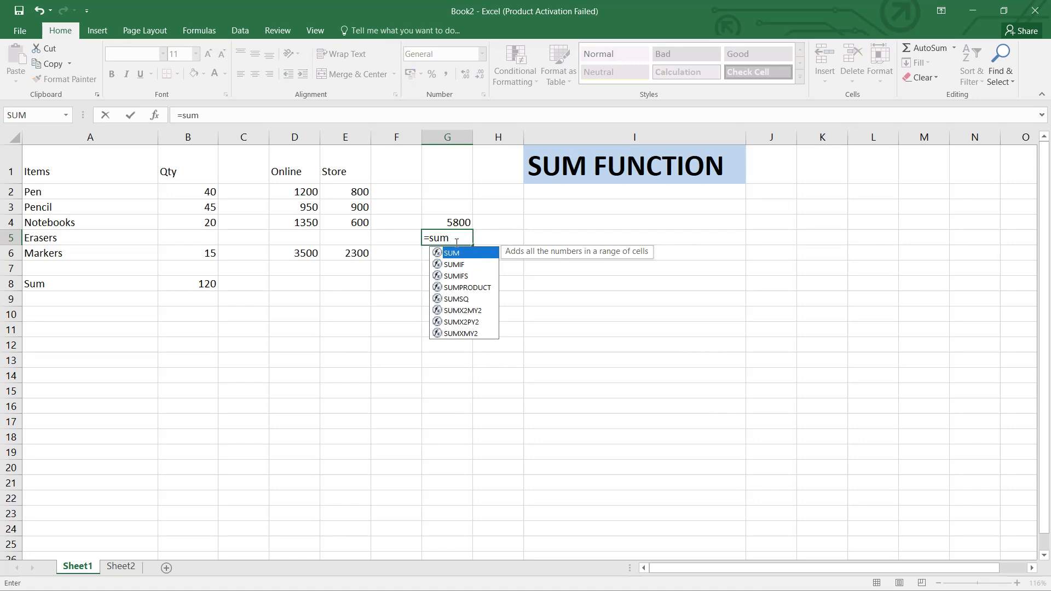
text(()
drag(279, 192, 340, 222)
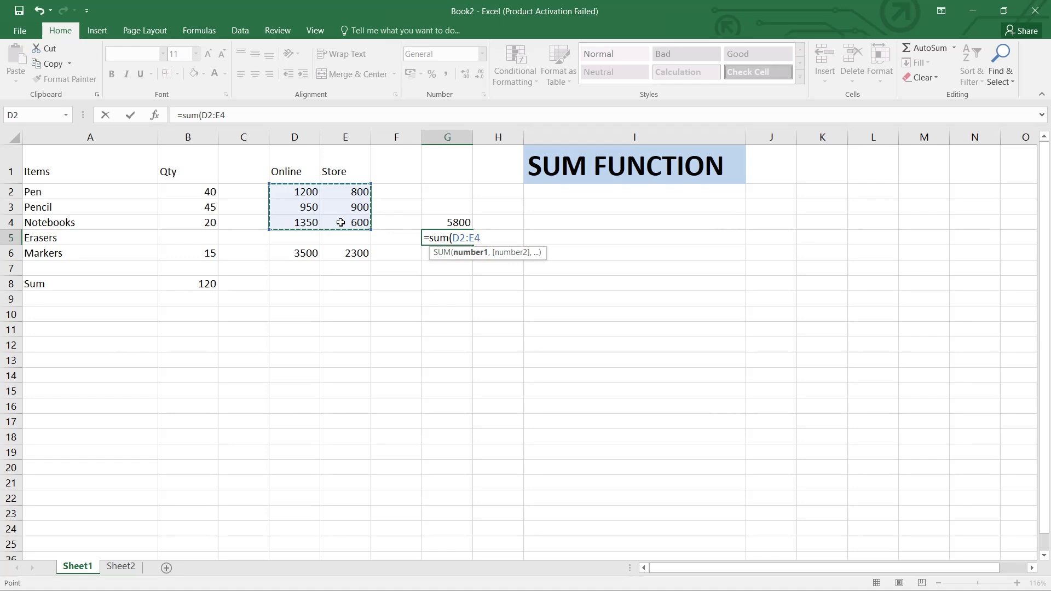
key(Return)
click(450, 238)
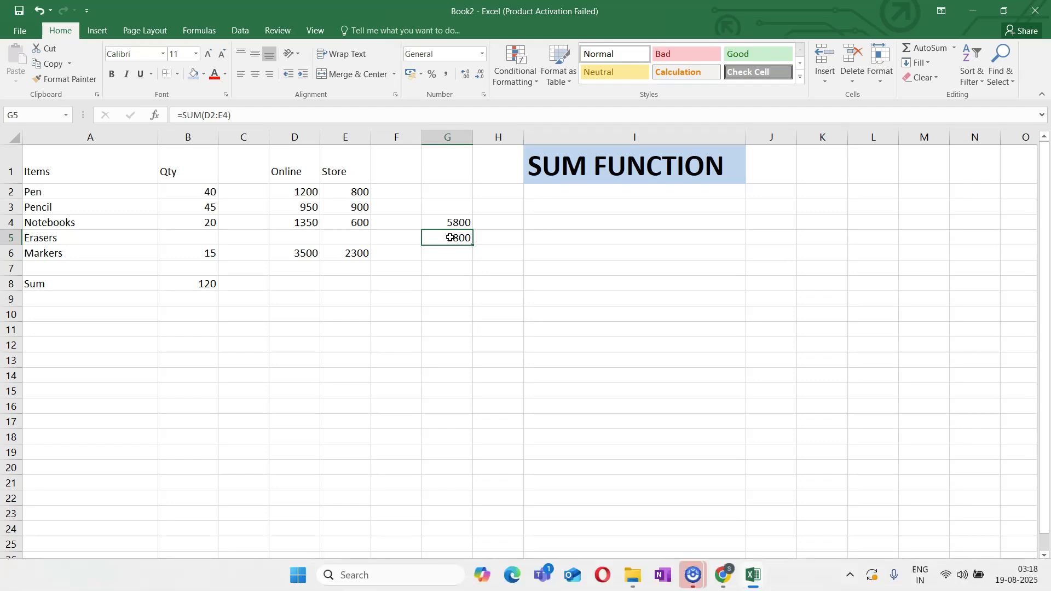
click(450, 220)
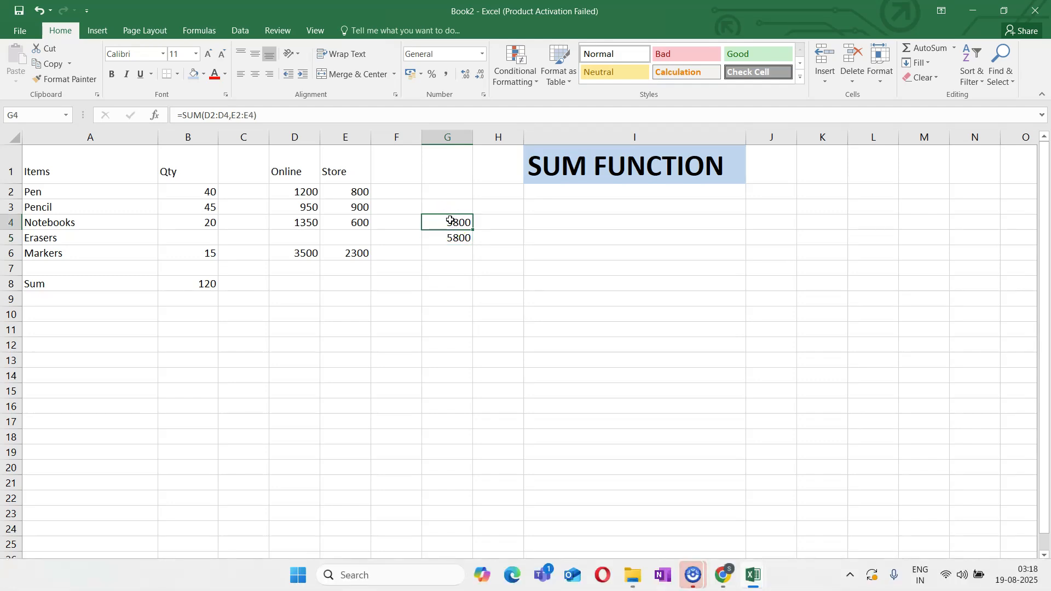
click(450, 237)
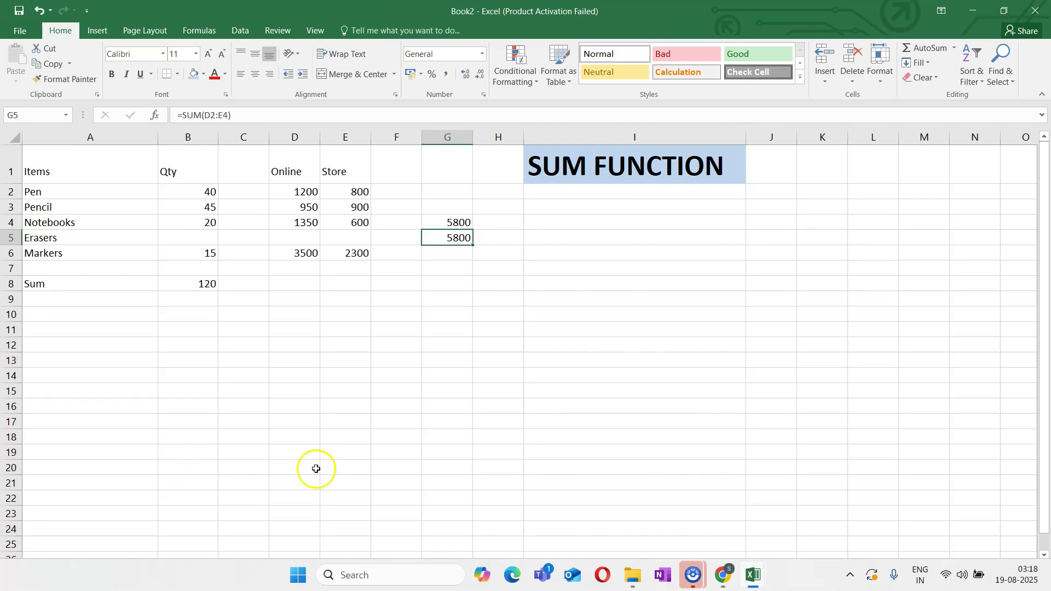
Switch to the empty Sheet2 of the workbook and show its window maximized
click(279, 506)
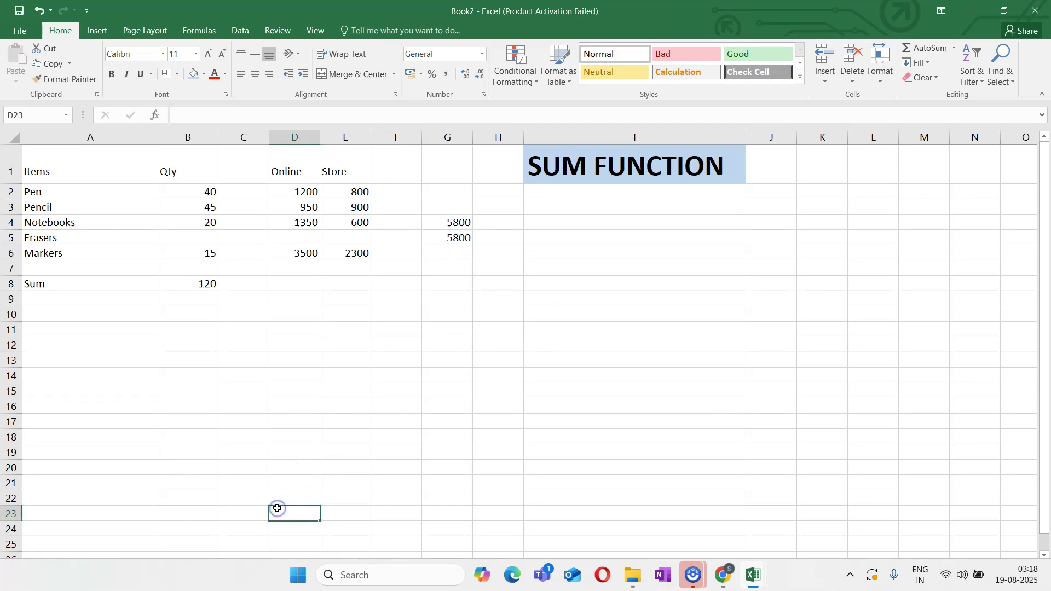
click(998, 12)
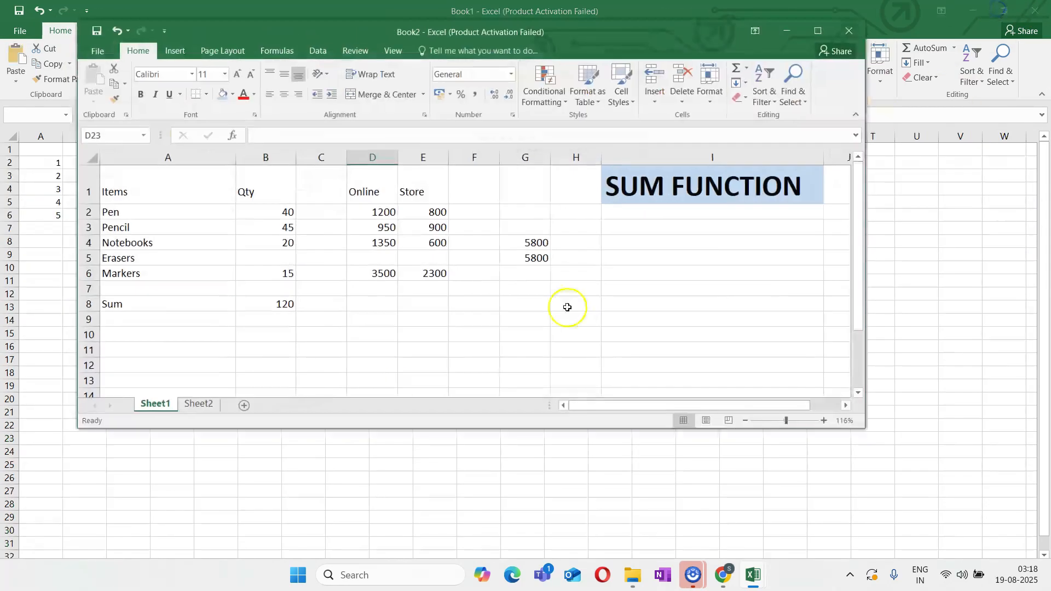
click(201, 405)
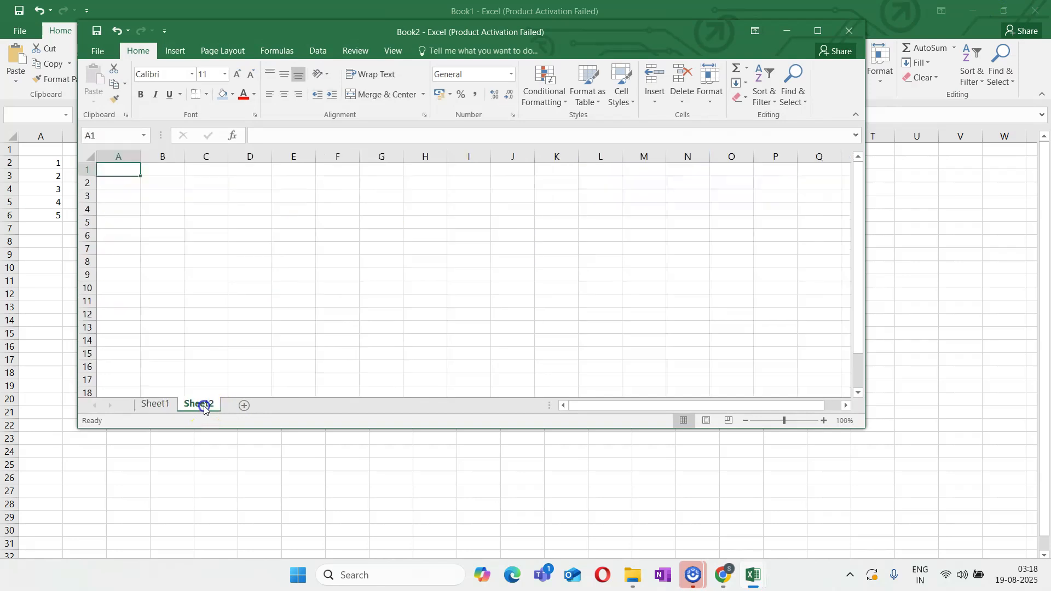
click(816, 33)
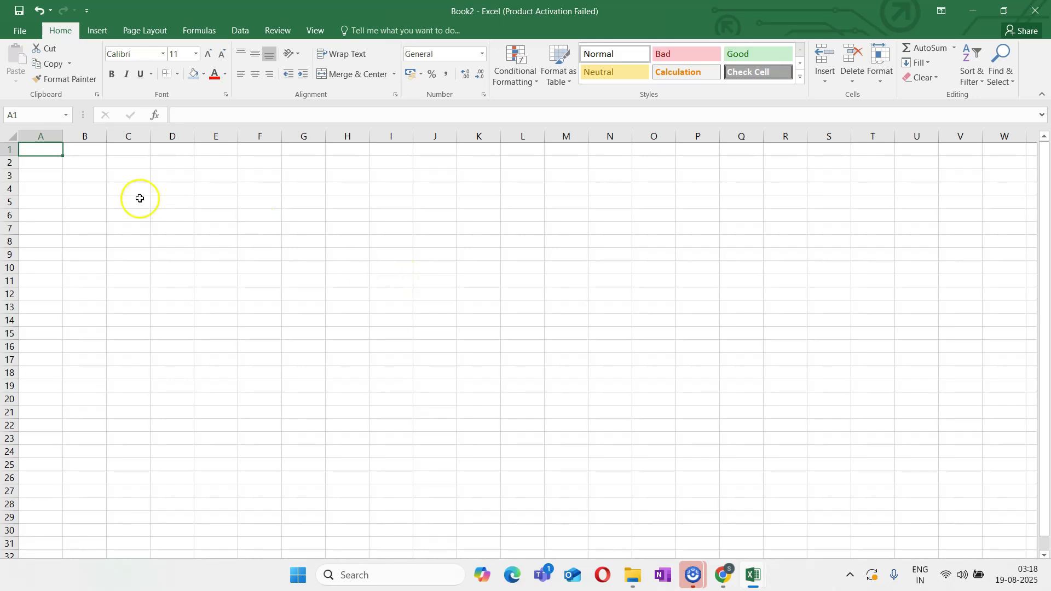
Enter the column headers Products, Price, Qty and Line Total in cells A1 to D1
text(Products)
key(Tab)
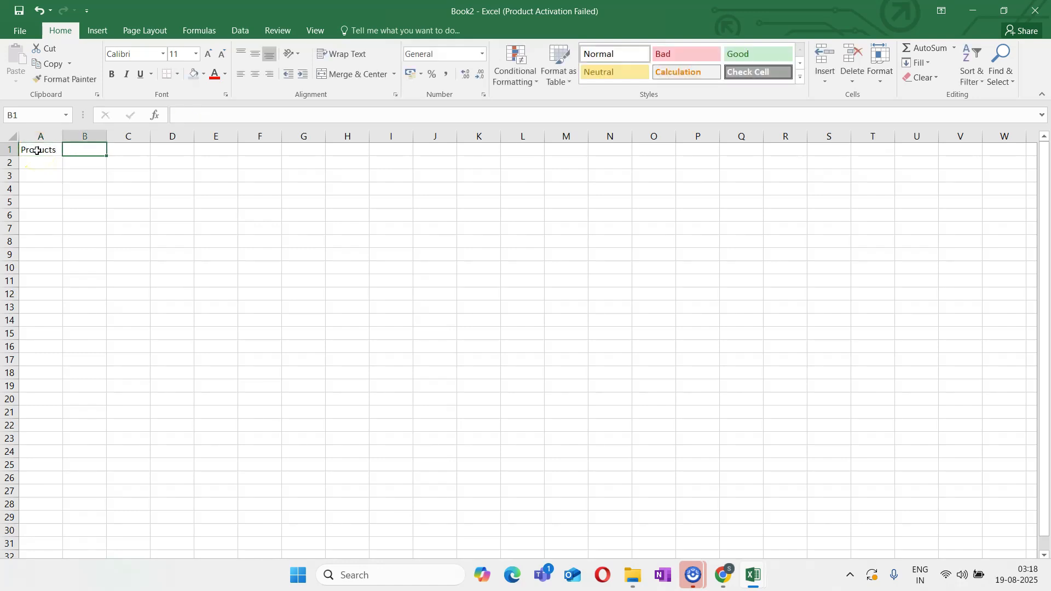
text(Price)
key(Tab)
text(Qt)
key(Tab)
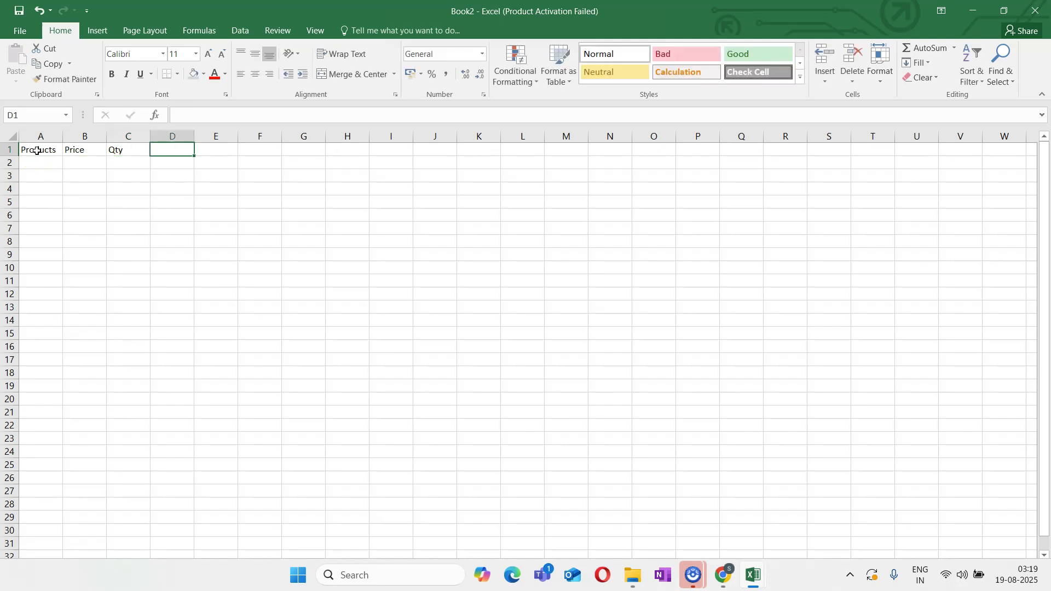
text(Line Total)
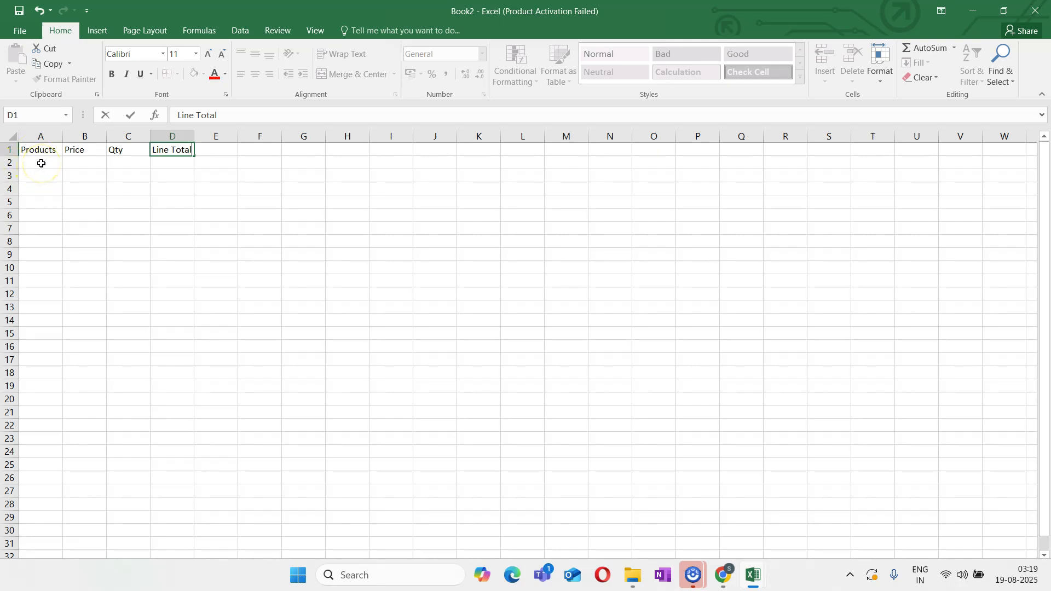
List the products Pen, Pencil, Notebook and Marker in cells A2 to A5
click(41, 163)
key(Down)
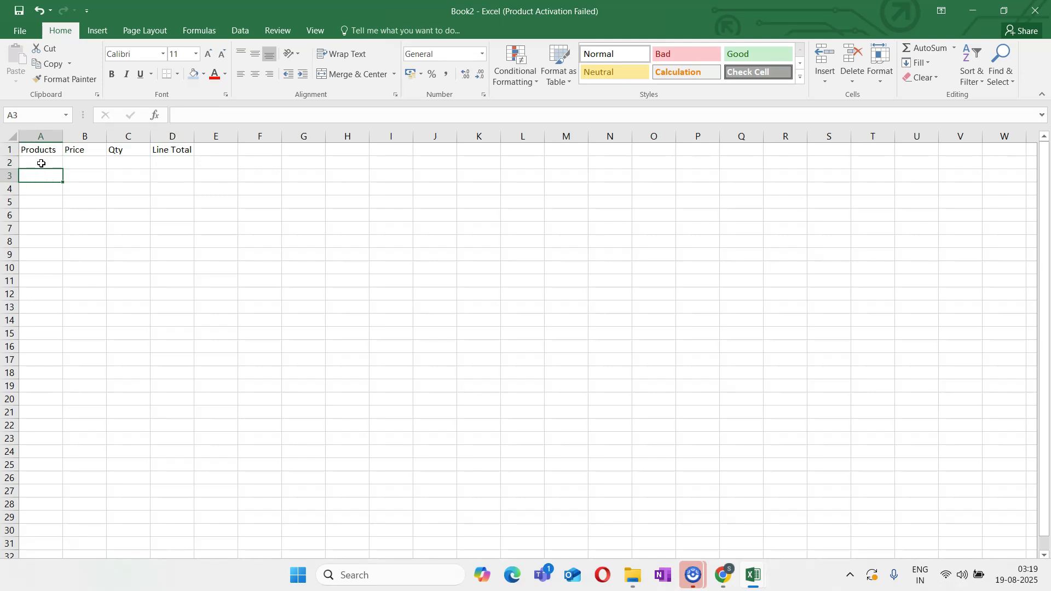
click(43, 165)
text(PPe)
key(BackSpace)
key(BackSpace)
text(en)
key(Return)
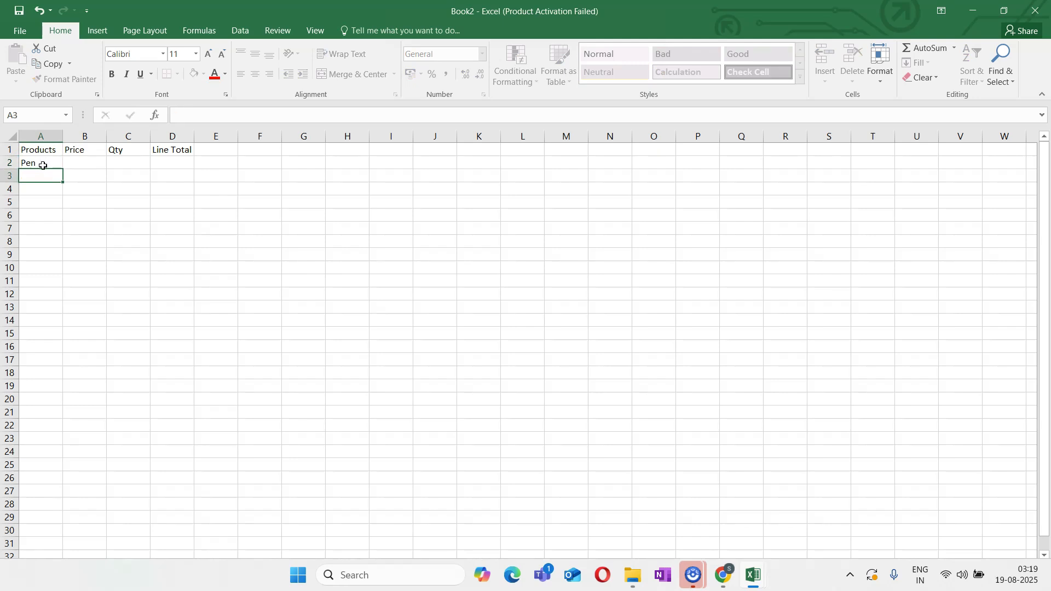
text(Pencil)
key(Return)
text(Notebook)
key(Return)
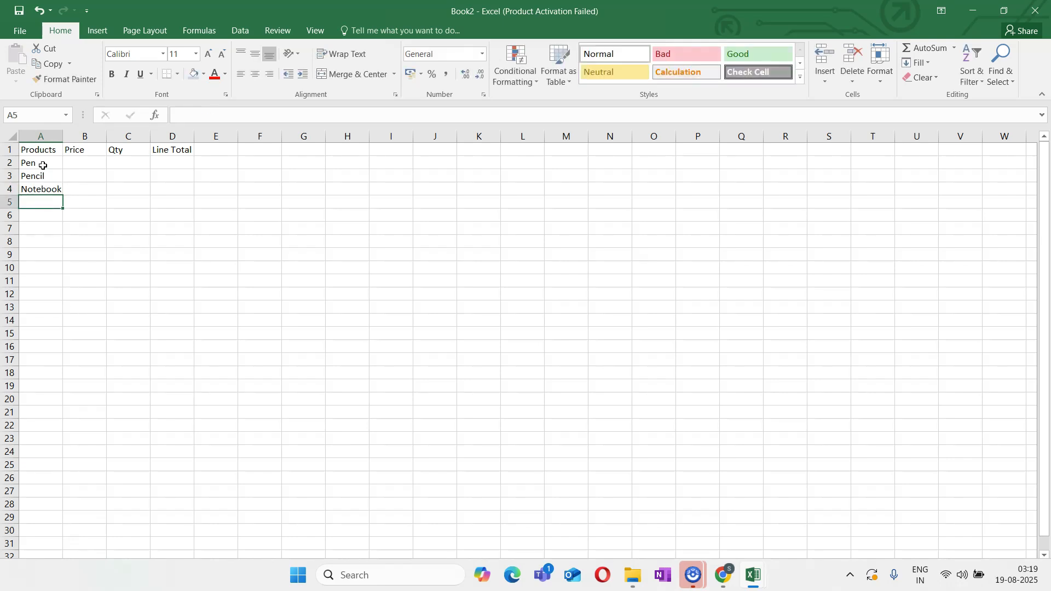
text(Marker)
key(Return)
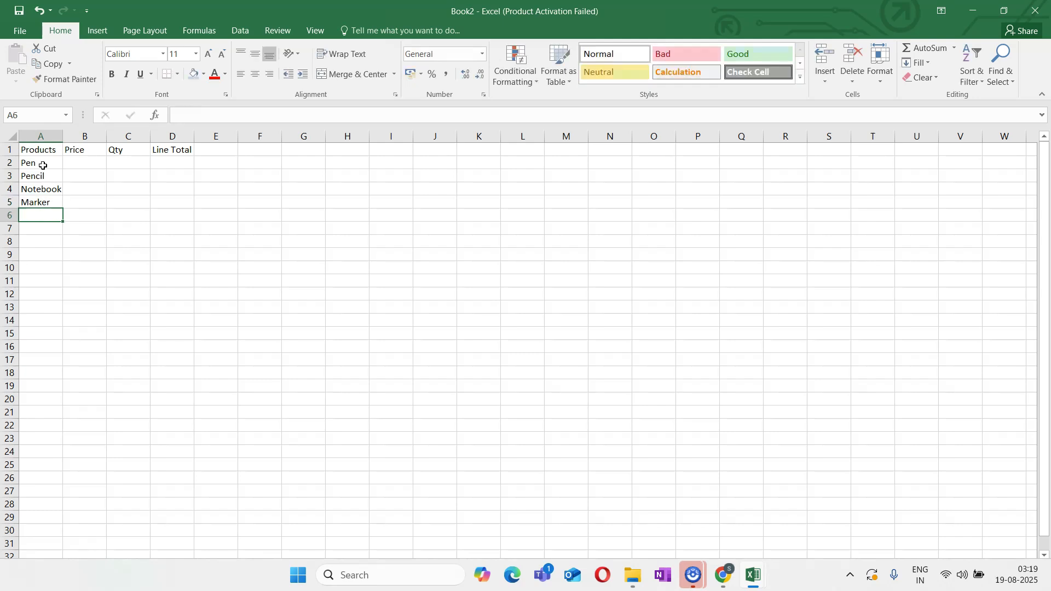
Fill the header cells A1 to D1 with light blue and apply all borders to them
drag(25, 150, 174, 149)
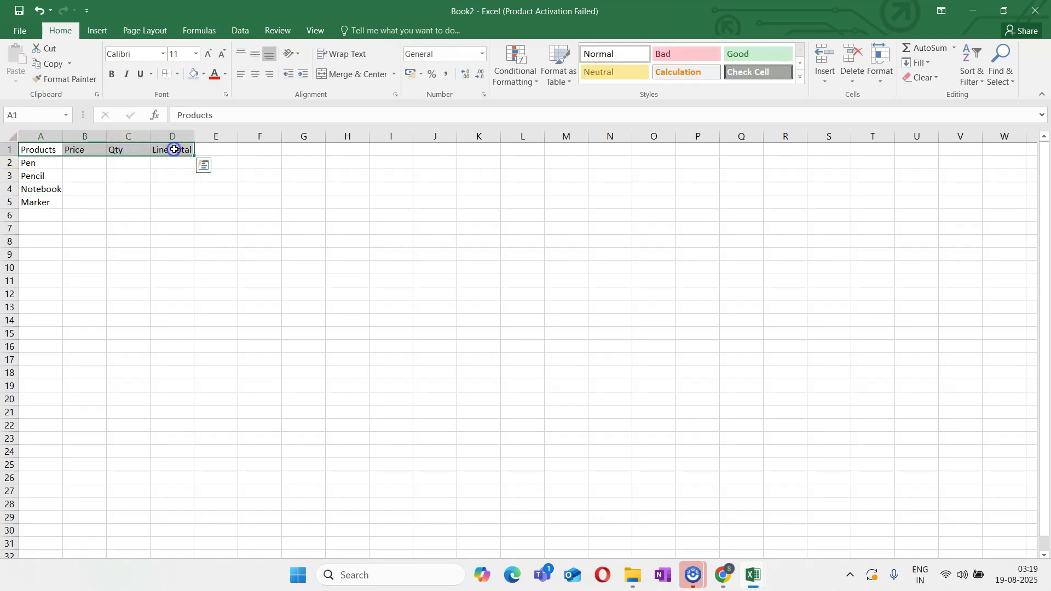
click(195, 73)
click(178, 75)
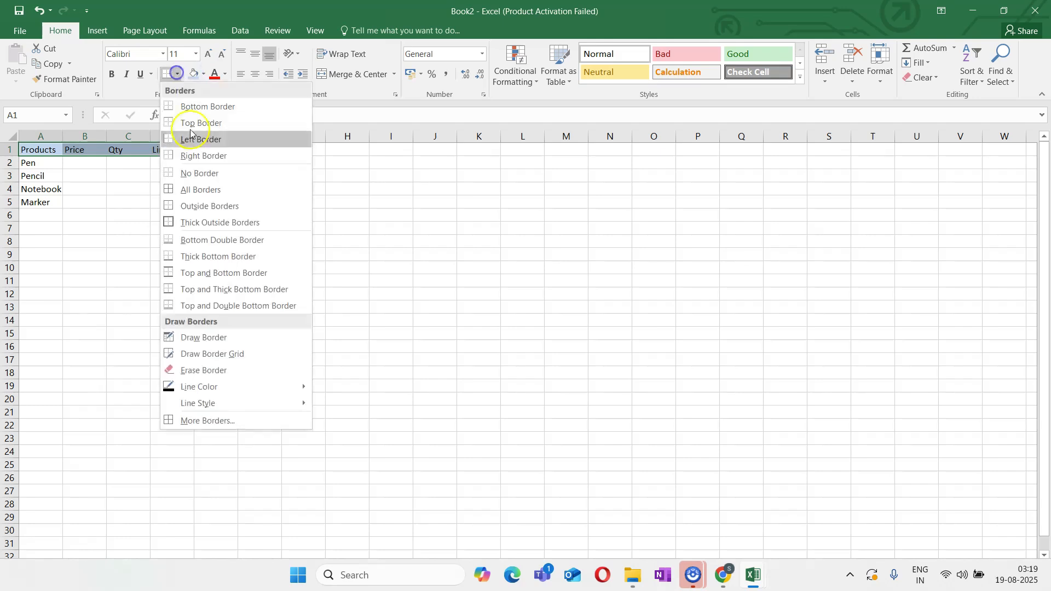
click(198, 188)
click(180, 265)
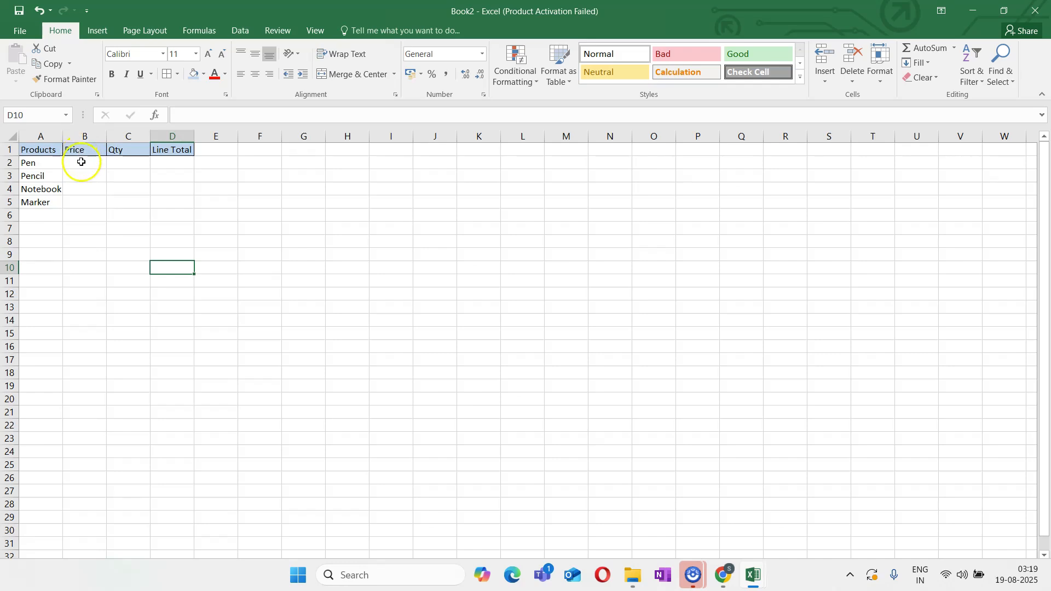
Apply all borders to the whole product table in A1:D5
drag(39, 150, 173, 207)
click(167, 78)
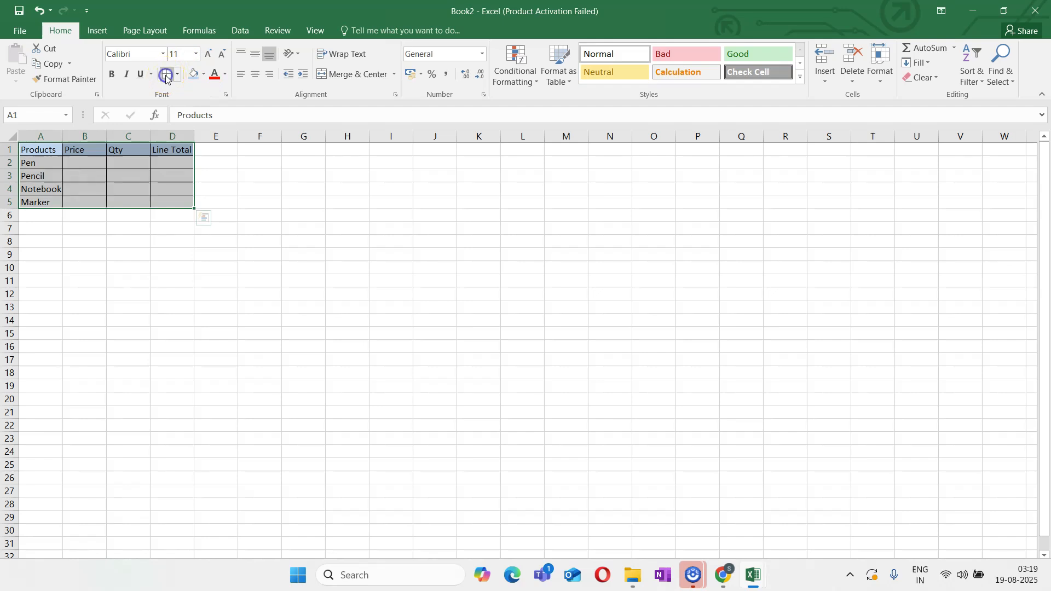
click(219, 375)
Enter the prices 10, 5, 50 and 20 for the four products in cells B2 to B5
click(94, 168)
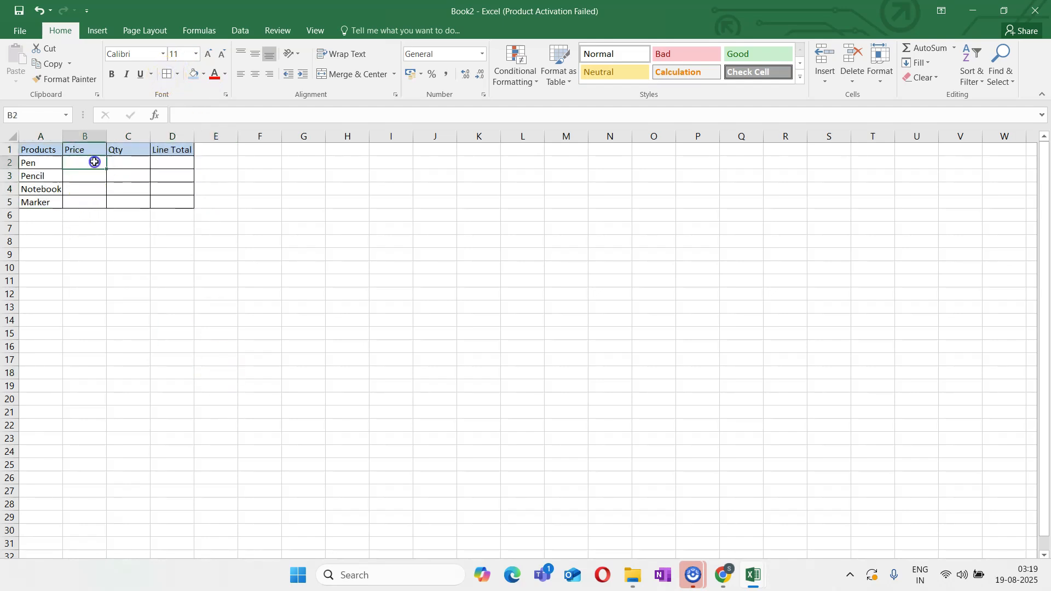
text(10)
key(Return)
text(5)
key(Return)
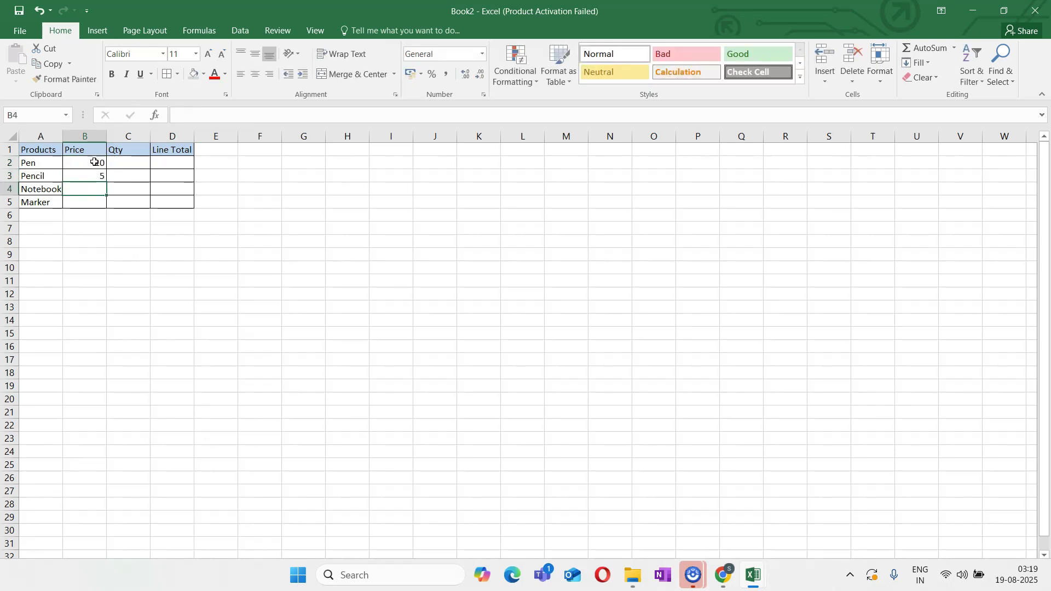
text(50)
key(Return)
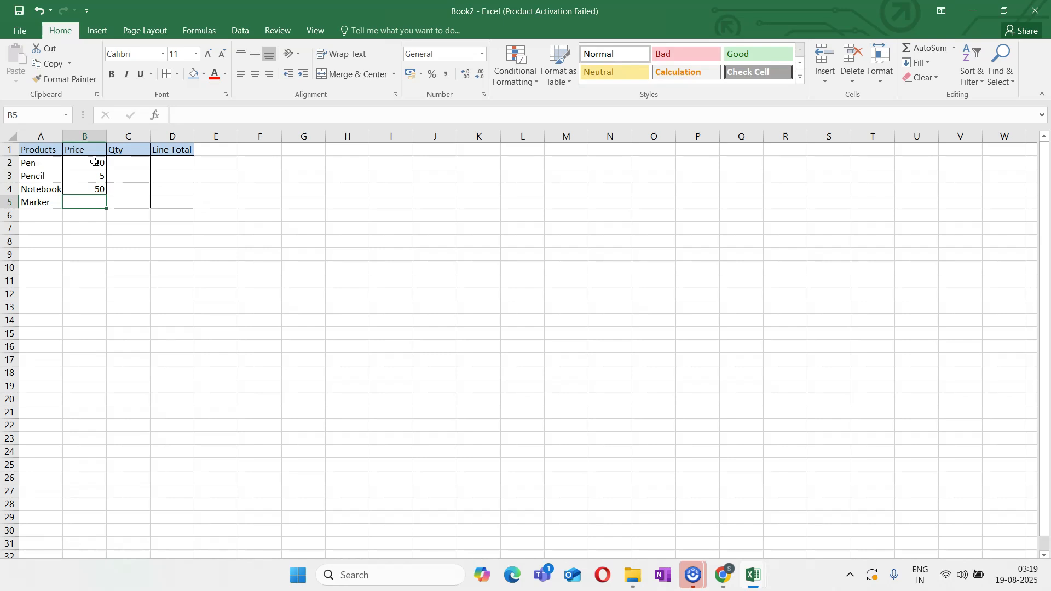
text(20)
key(Tab)
Enter the quantities 5, 9, 7 and 8 in cells C2 to C5 of the Qty column
key(Up)
key(Up)
key(Up)
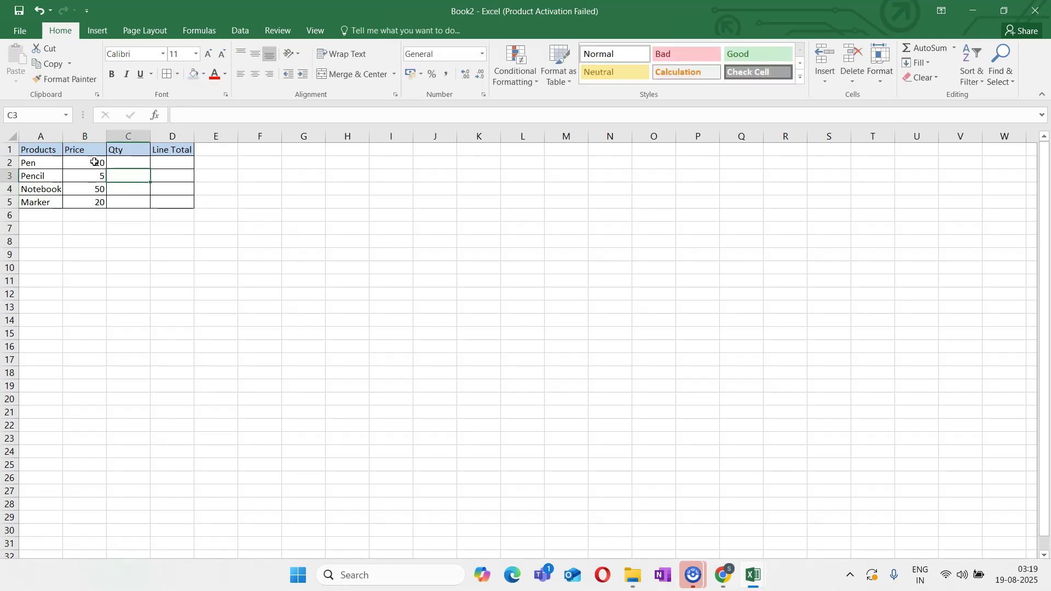
text(5)
key(Return)
text(9)
key(Return)
text(7)
key(Return)
text(8)
key(Return)
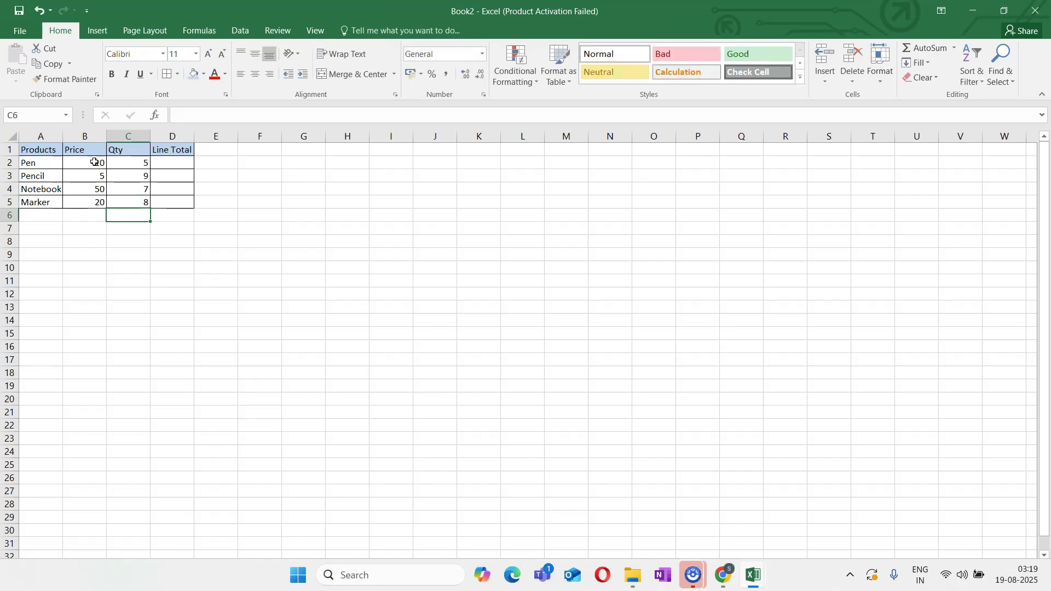
Calculate the Pen's line total in D2 by multiplying price by quantity with the formula =B2*C2
click(212, 230)
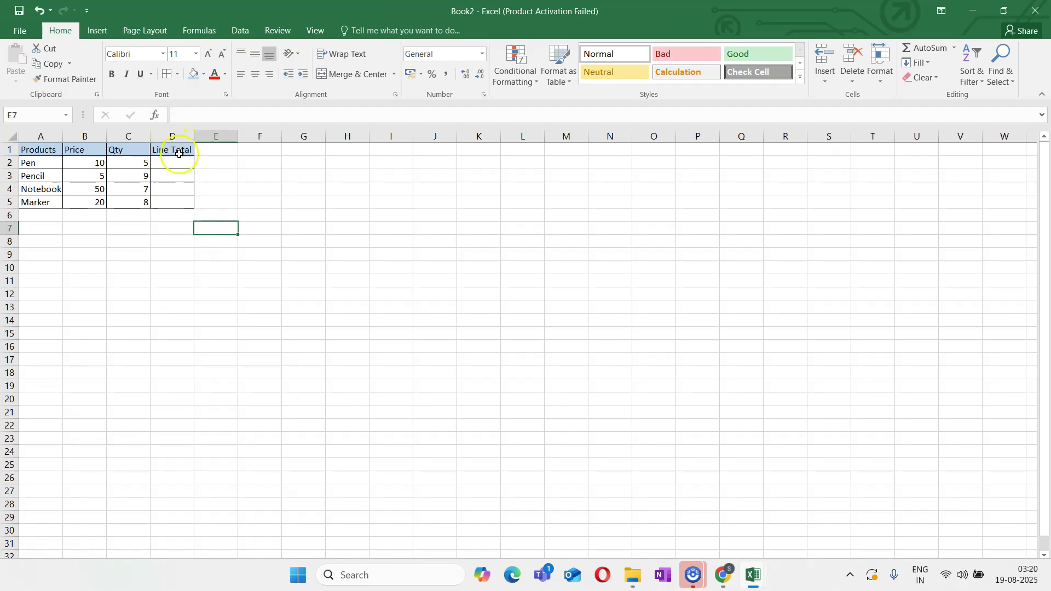
click(179, 172)
click(179, 164)
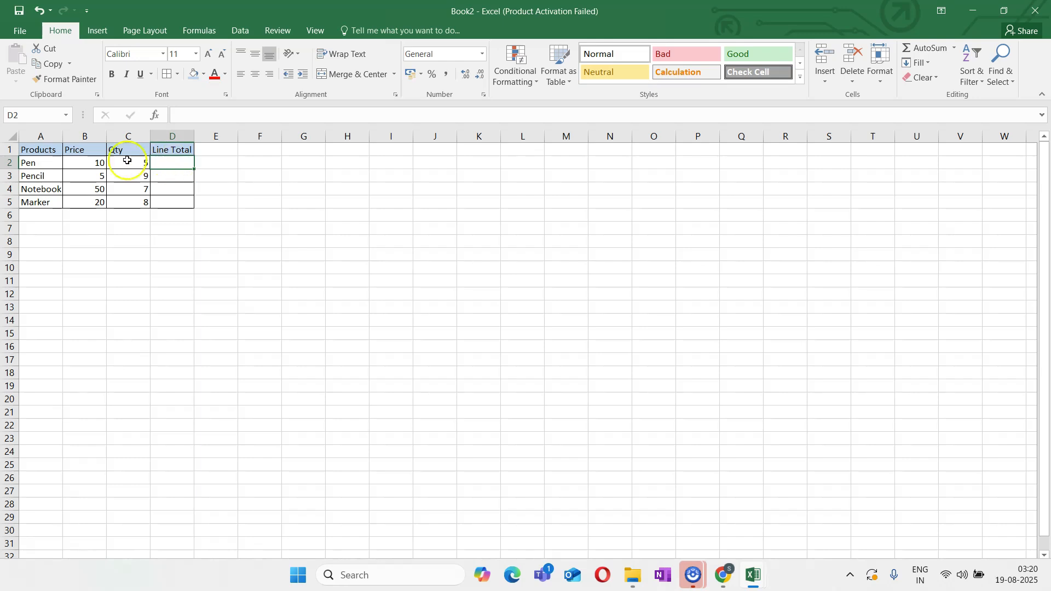
drag(93, 162, 133, 163)
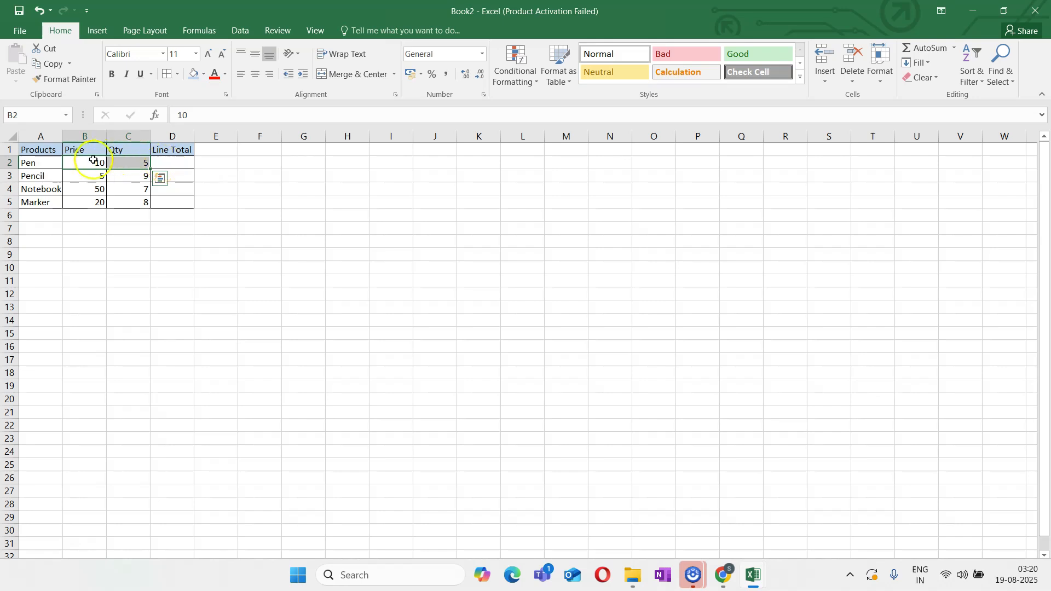
click(176, 164)
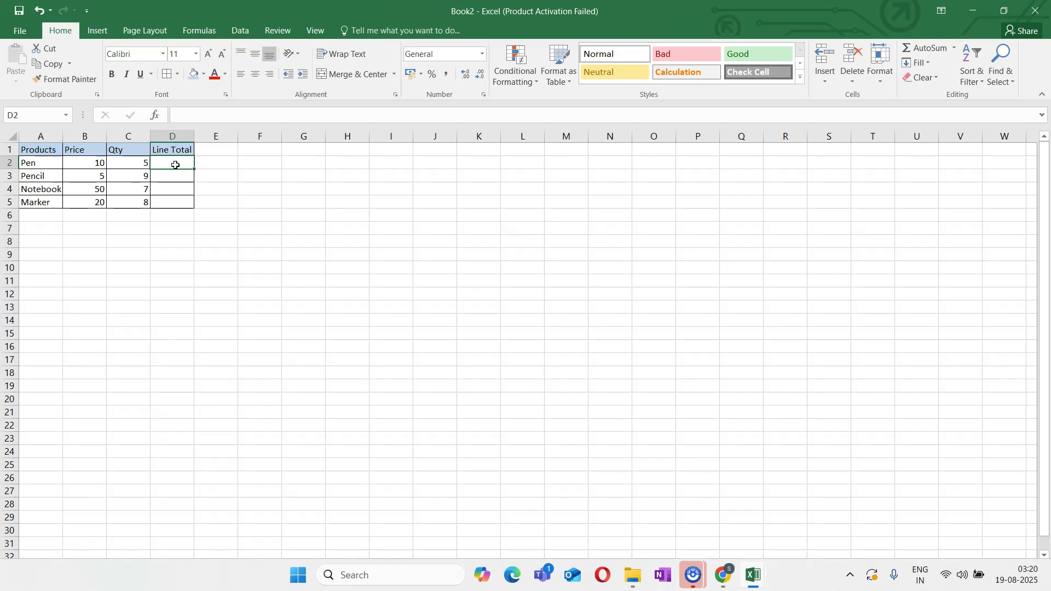
text(=)
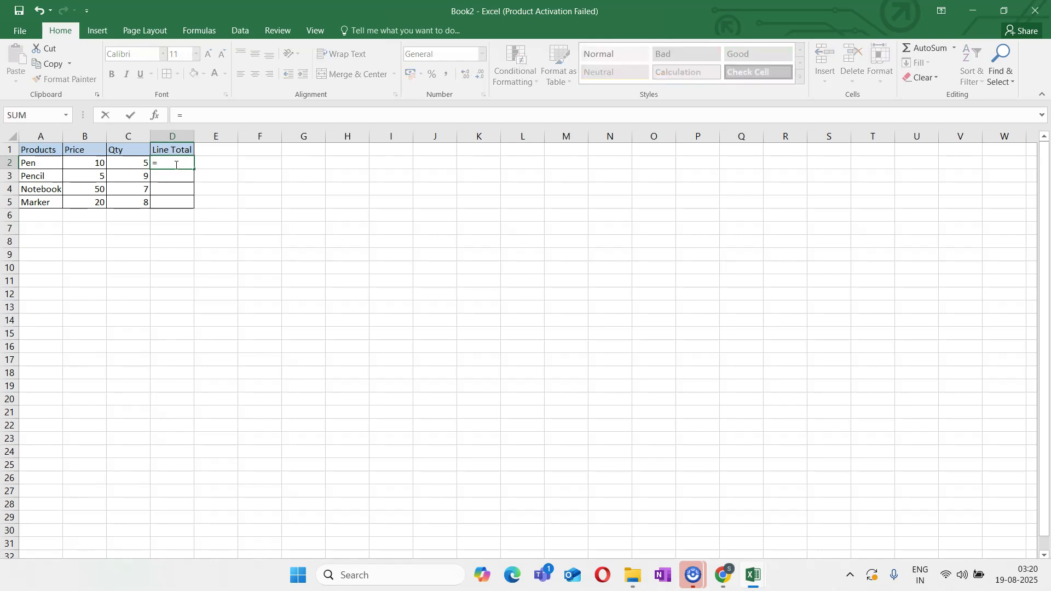
click(83, 162)
text(*)
click(135, 163)
key(Return)
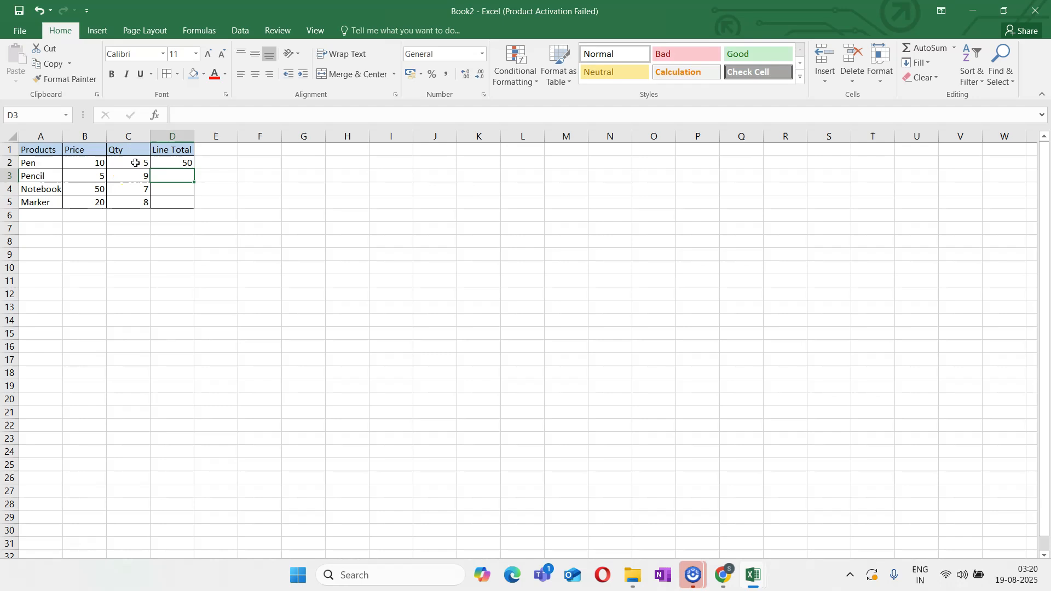
Copy the line total formula from D2 down through D5 for the remaining products
click(187, 164)
drag(188, 164, 191, 205)
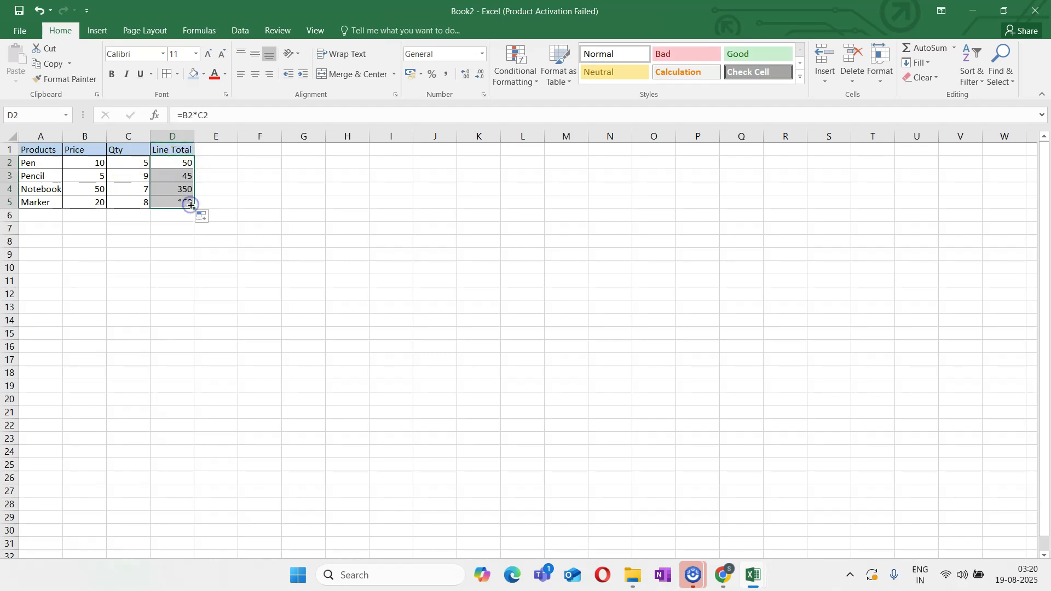
click(211, 266)
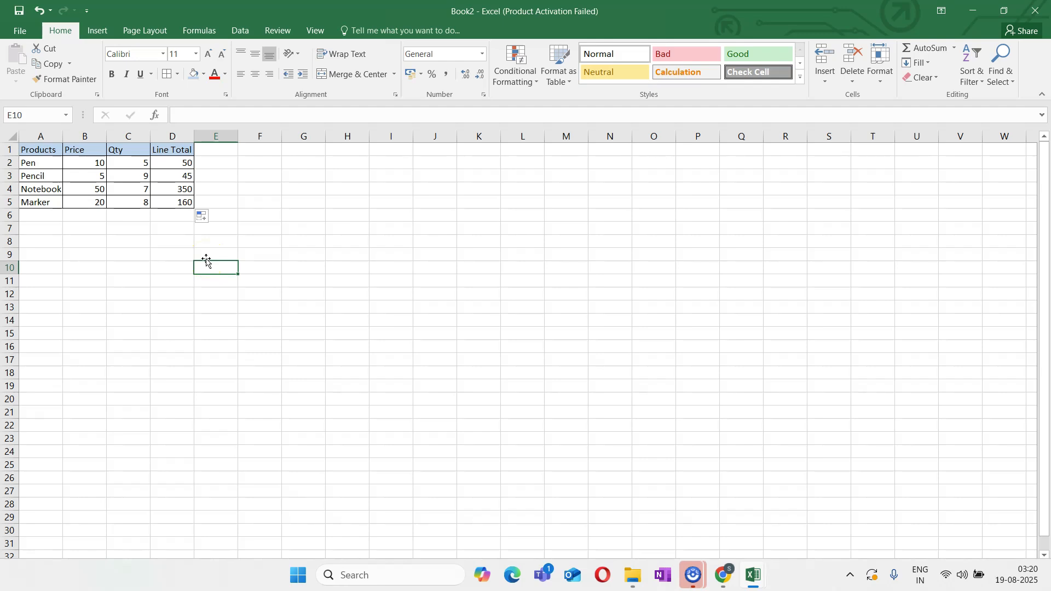
Add up the line totals in cell D7 with the formula =SUM(D2:D5)
click(176, 229)
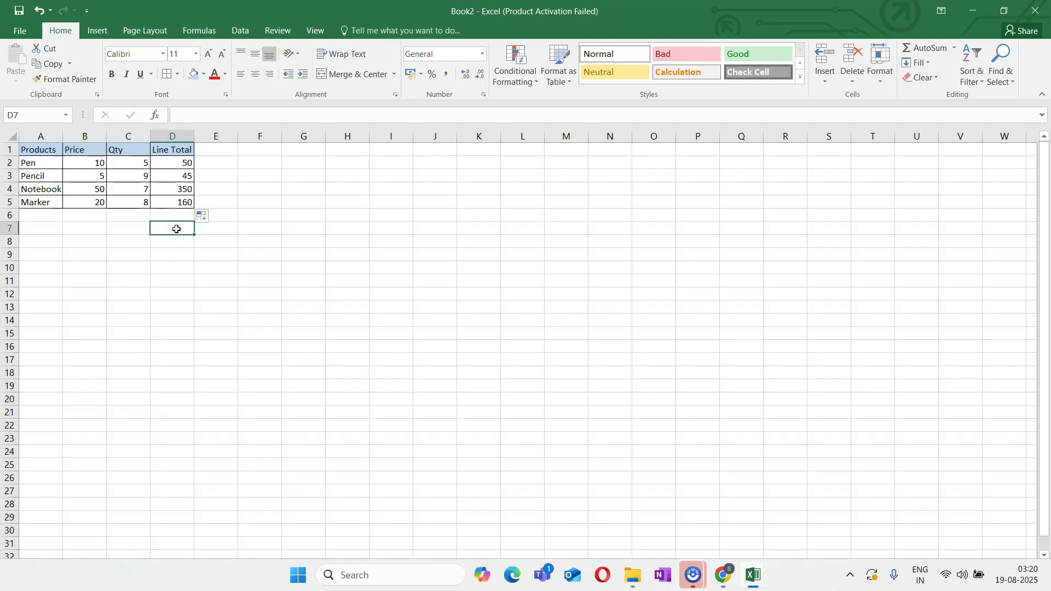
text(=sum)
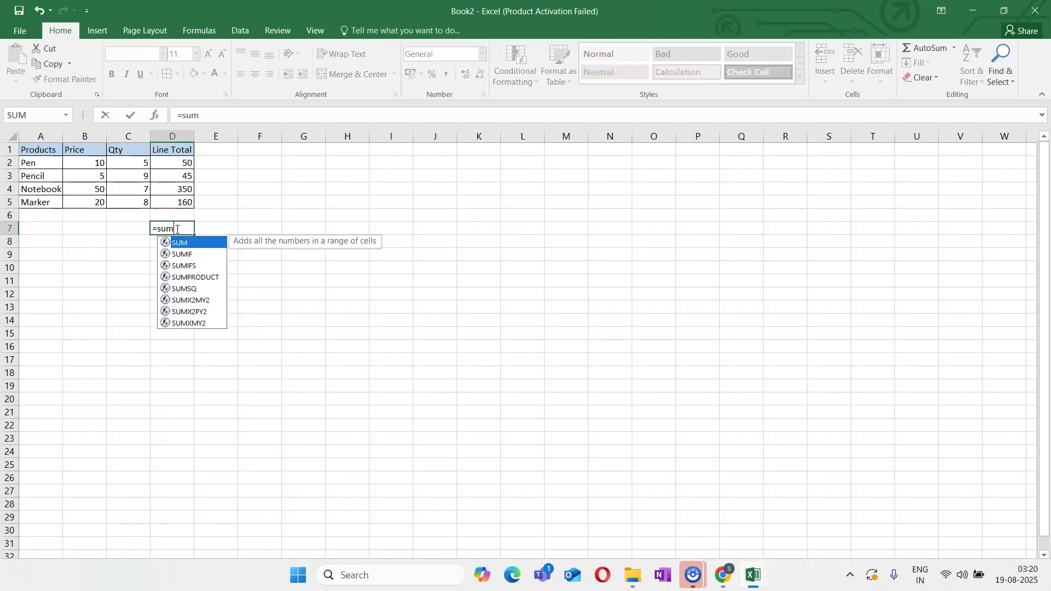
text(()
click(177, 162)
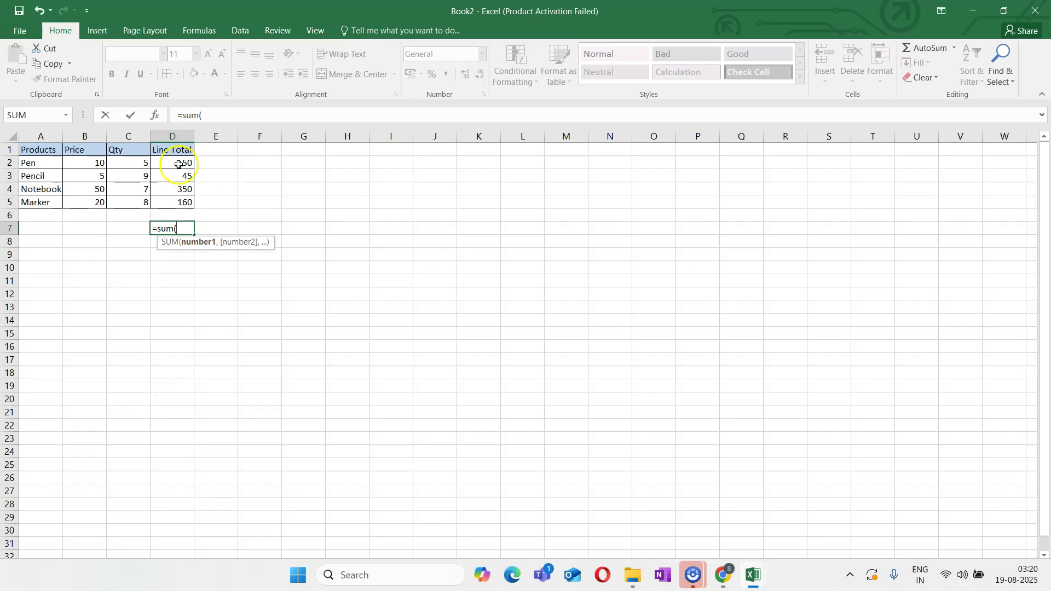
drag(177, 162, 179, 201)
text())
key(Return)
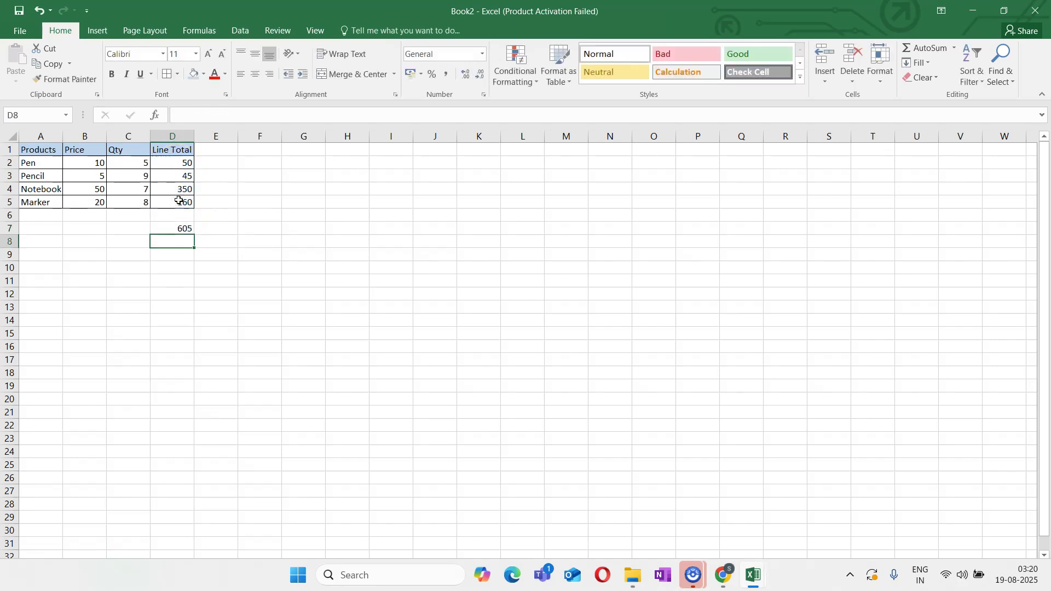
Enter the label Total in cell C7 beside the summed amount
click(119, 228)
text(Total)
key(Return)
Apply all borders and the light blue fill to the total row cells C7:D7
drag(119, 229, 184, 226)
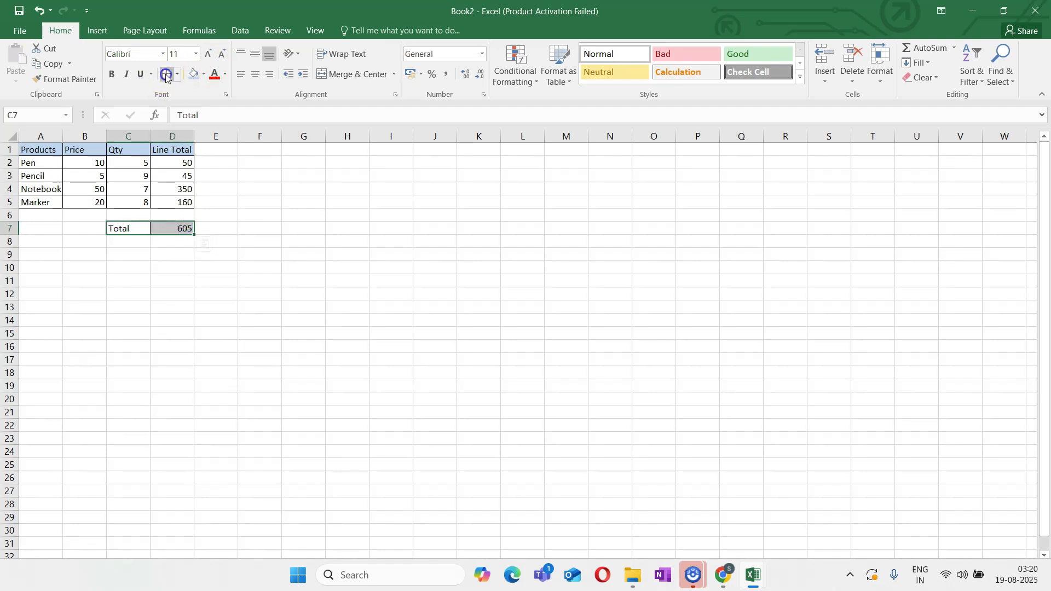
click(194, 74)
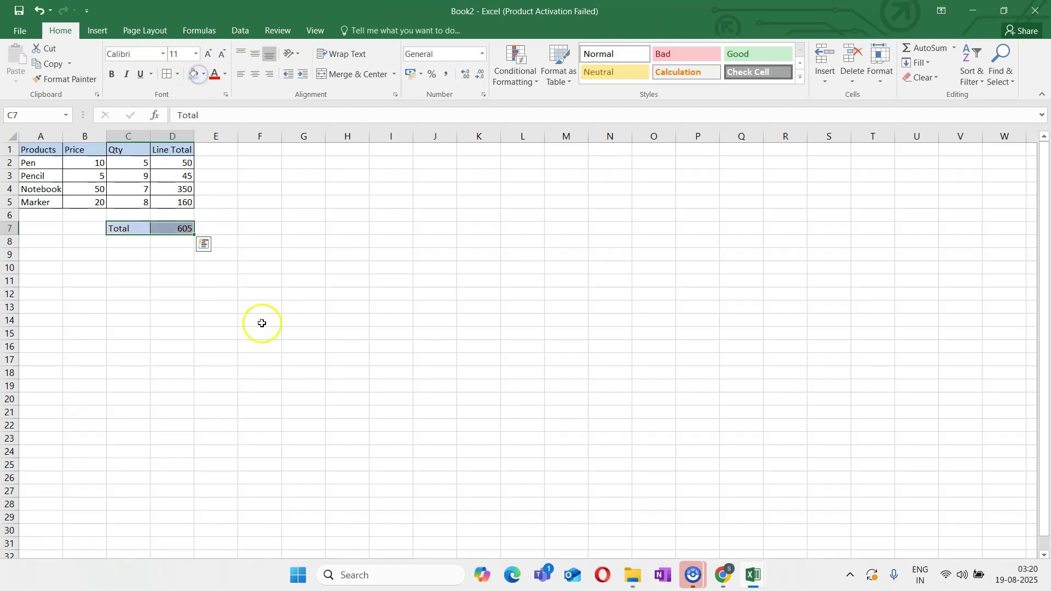
click(262, 323)
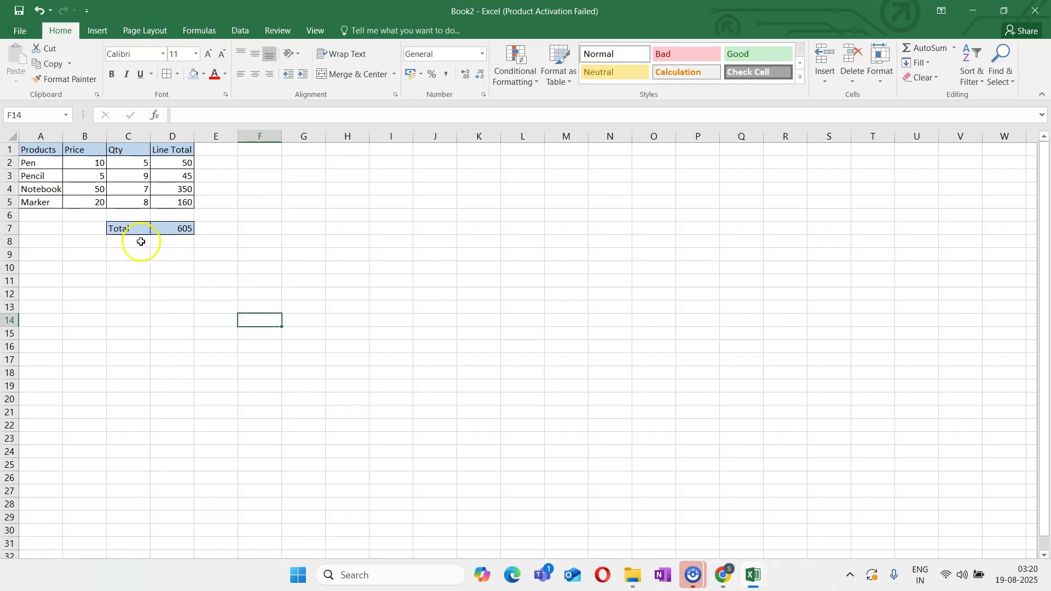
Change the Pencil price in B3 to 15 and check the sum formula in D7
double_click(99, 176)
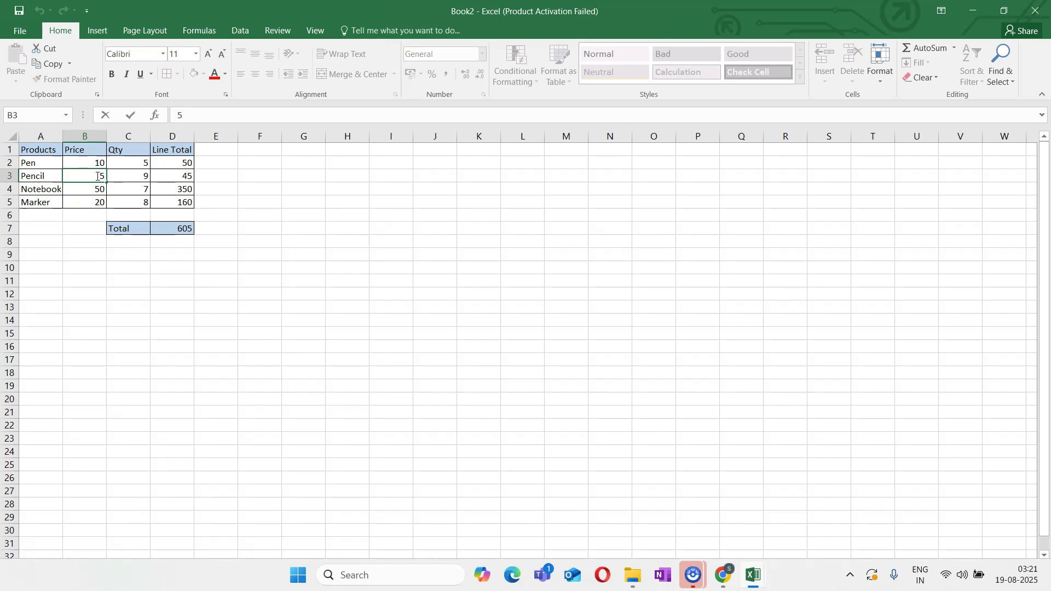
text(1)
key(Return)
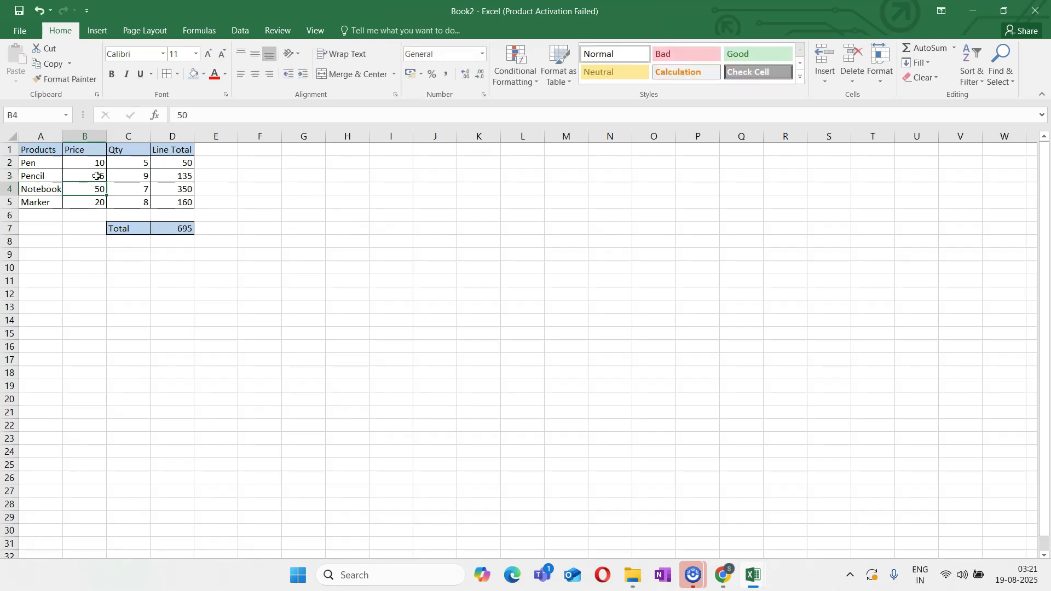
click(179, 228)
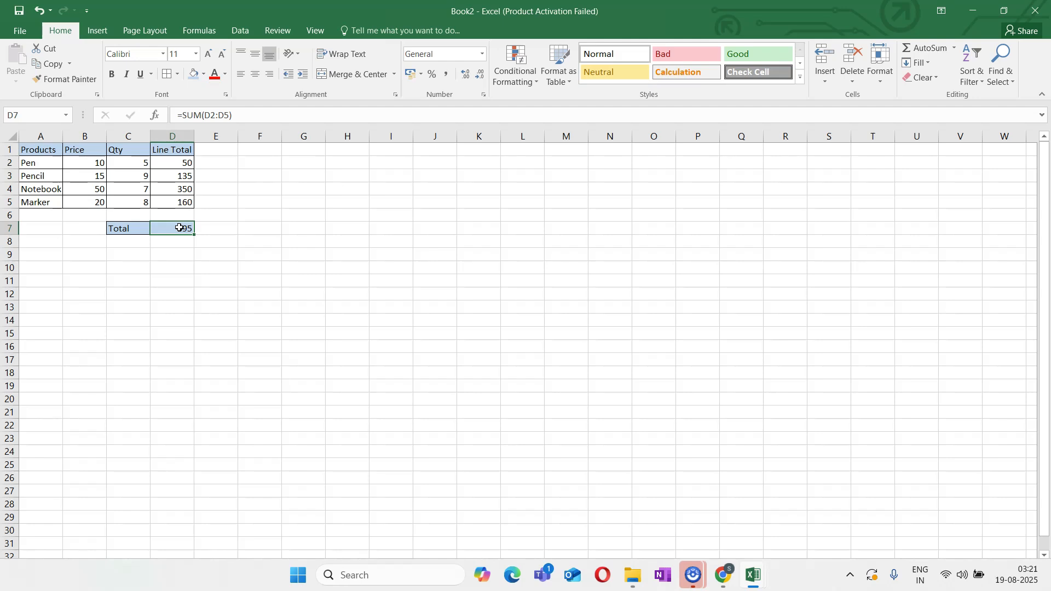
click(212, 304)
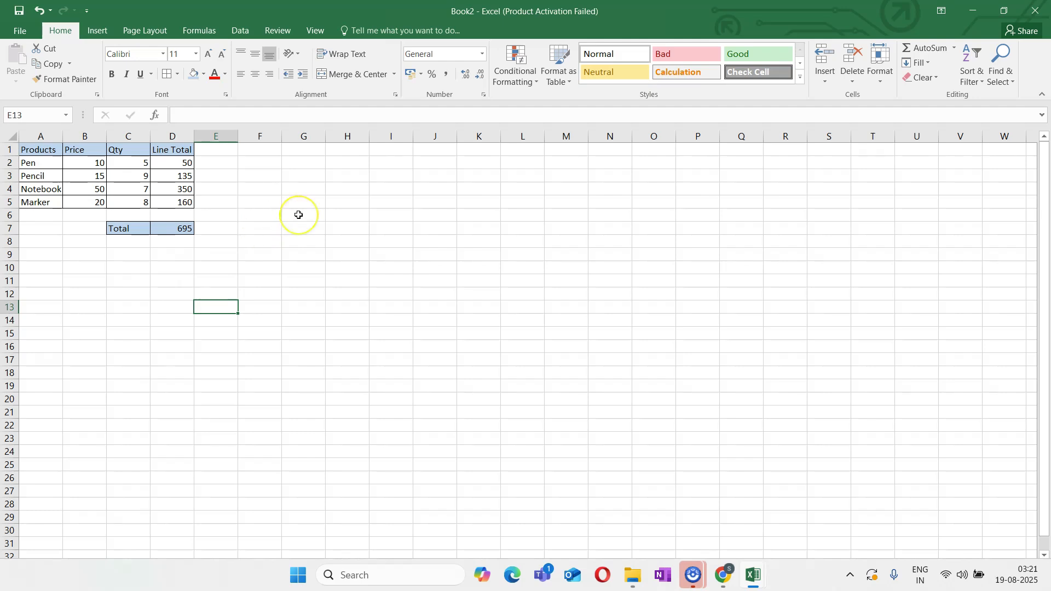
Sum the entire column D in cell F4 with the formula =SUM(D:D), and review the column it covers
click(275, 188)
text(=su)
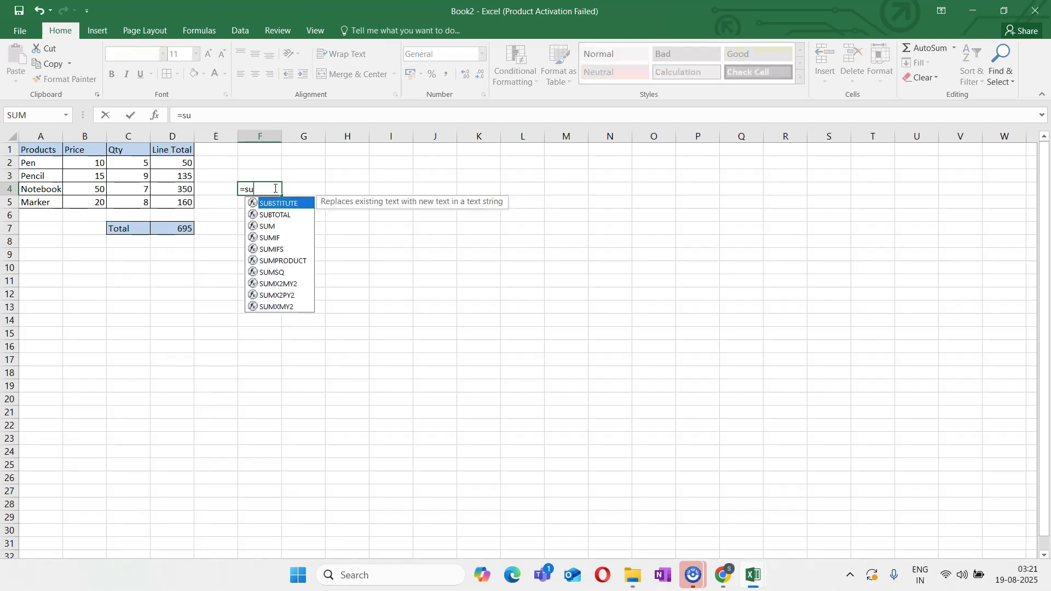
text(m()
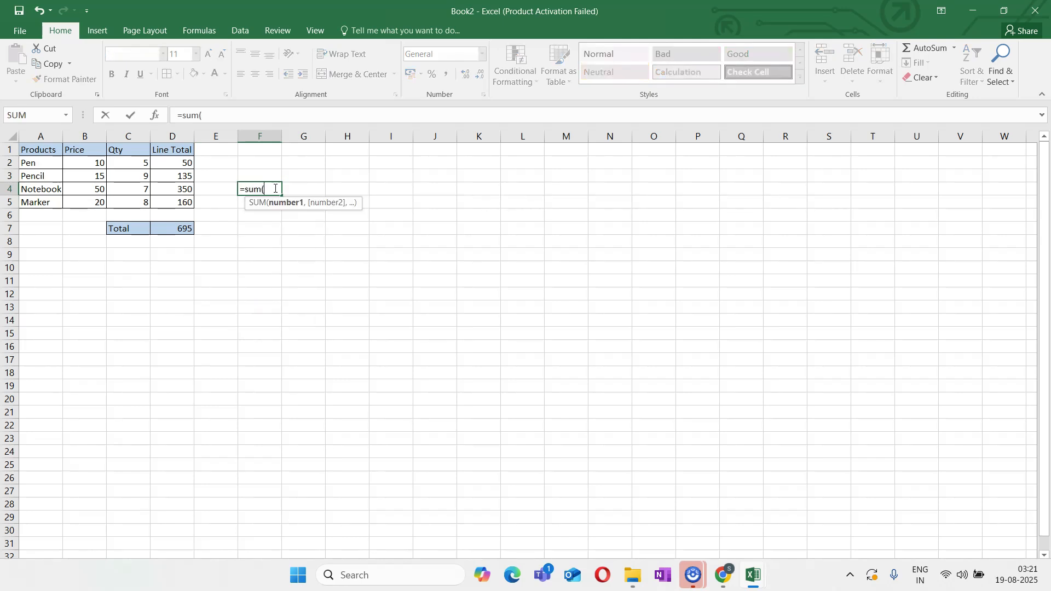
text(D:D)
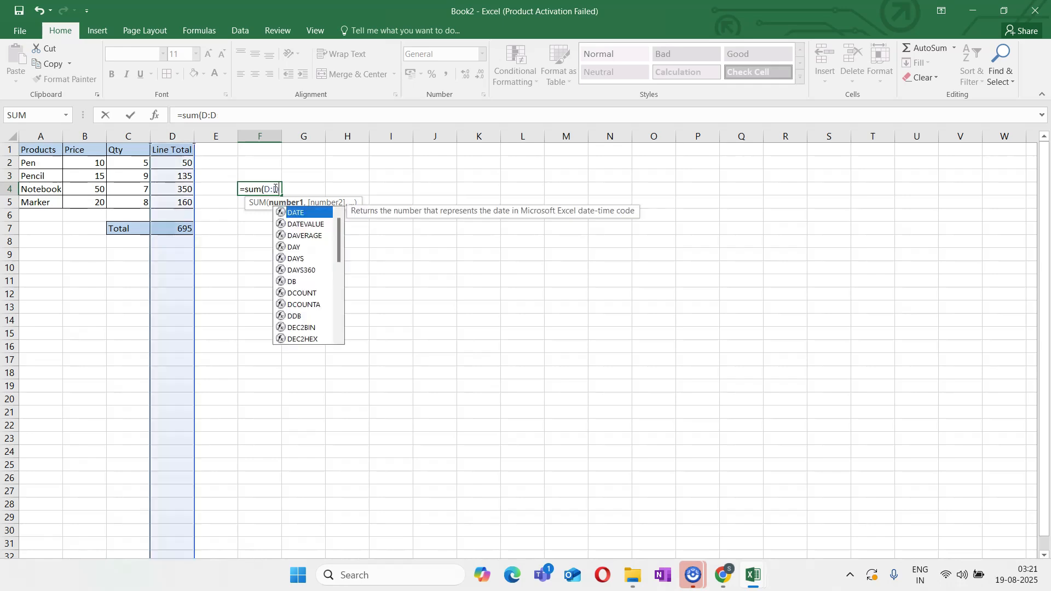
text())
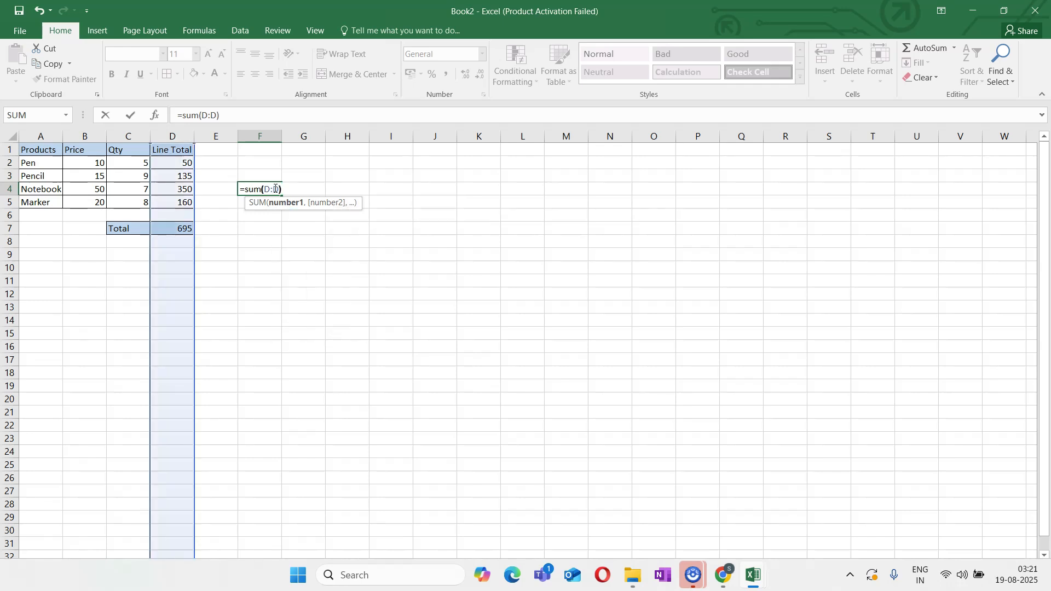
key(Return)
click(256, 188)
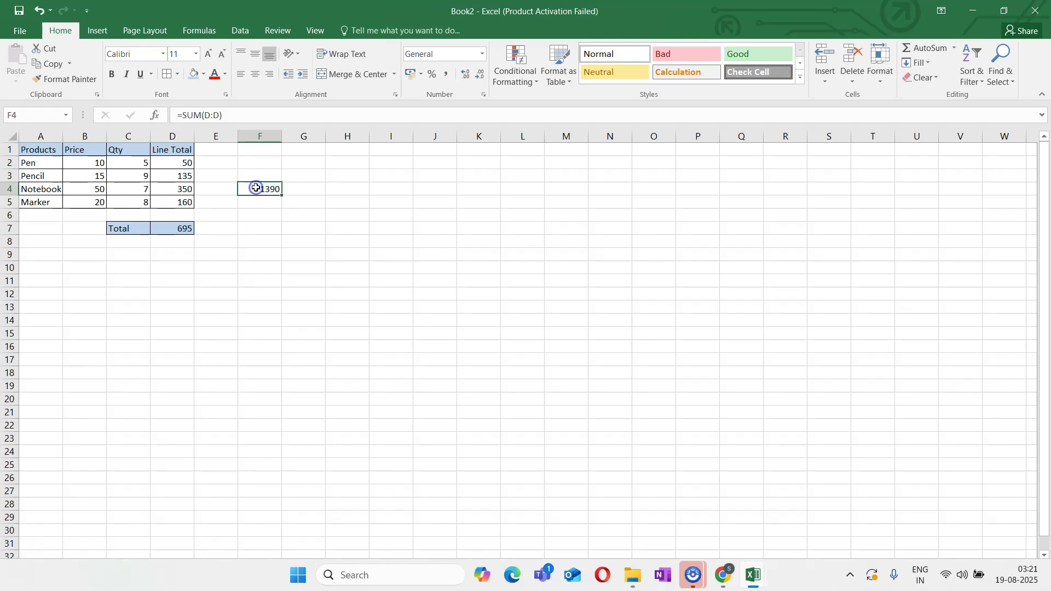
click(171, 141)
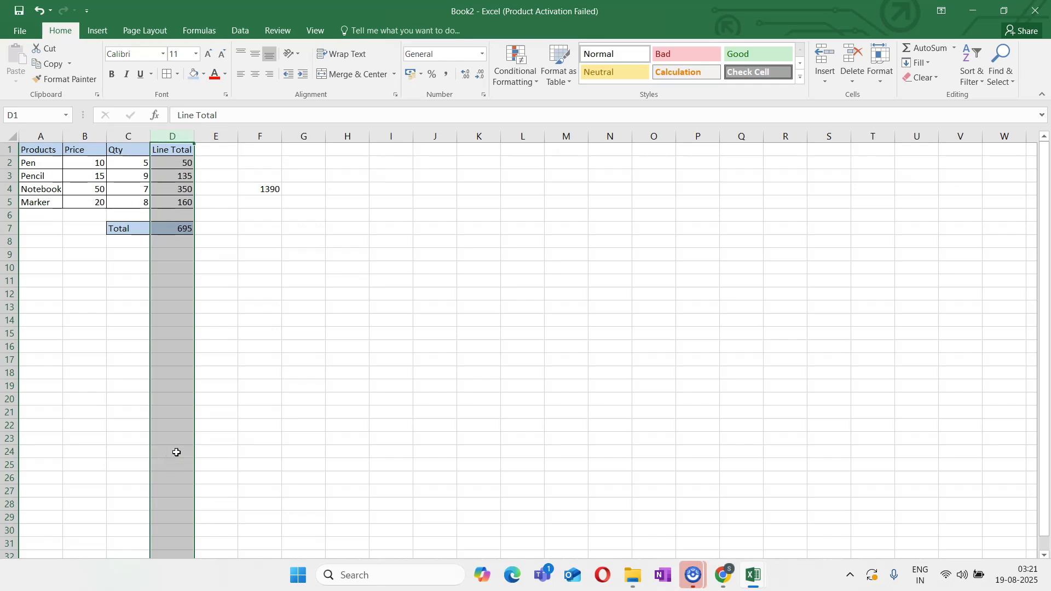
click(267, 203)
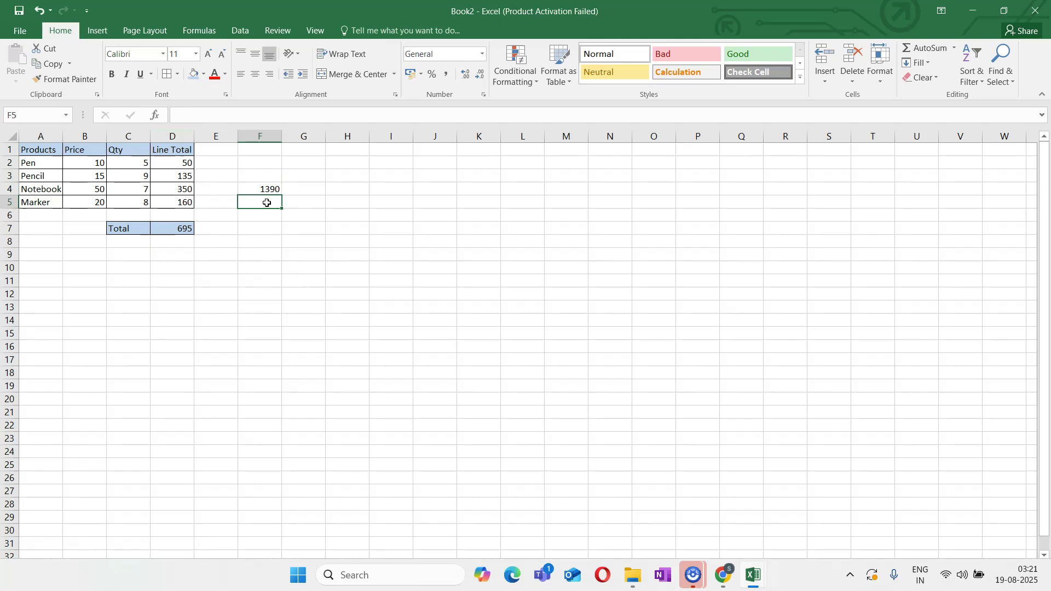
Sum the entire row 4 in cell F5 with the formula =SUM(4:4)
text(=SUM)
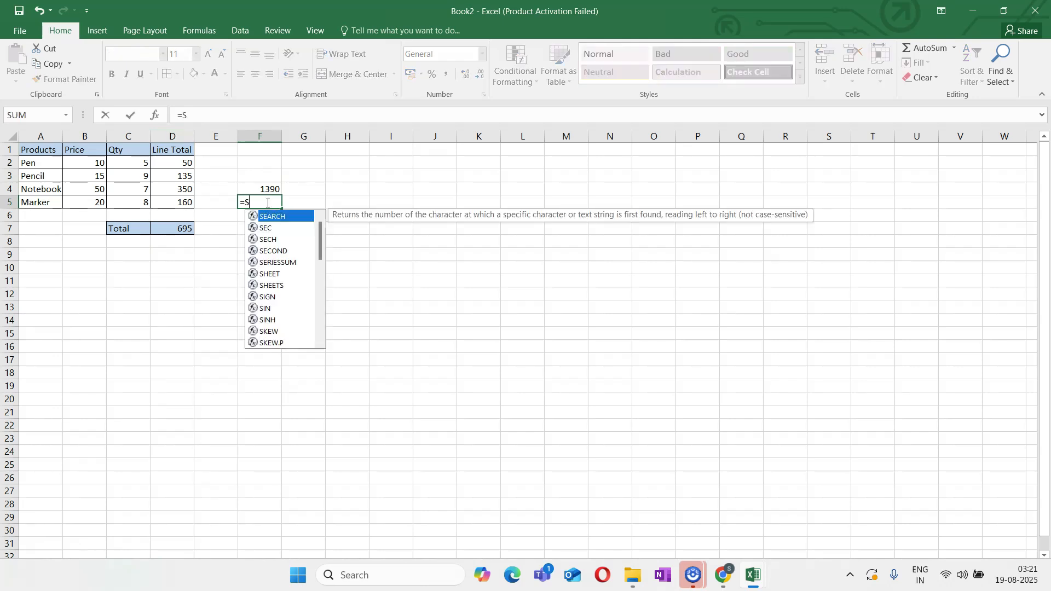
text(()
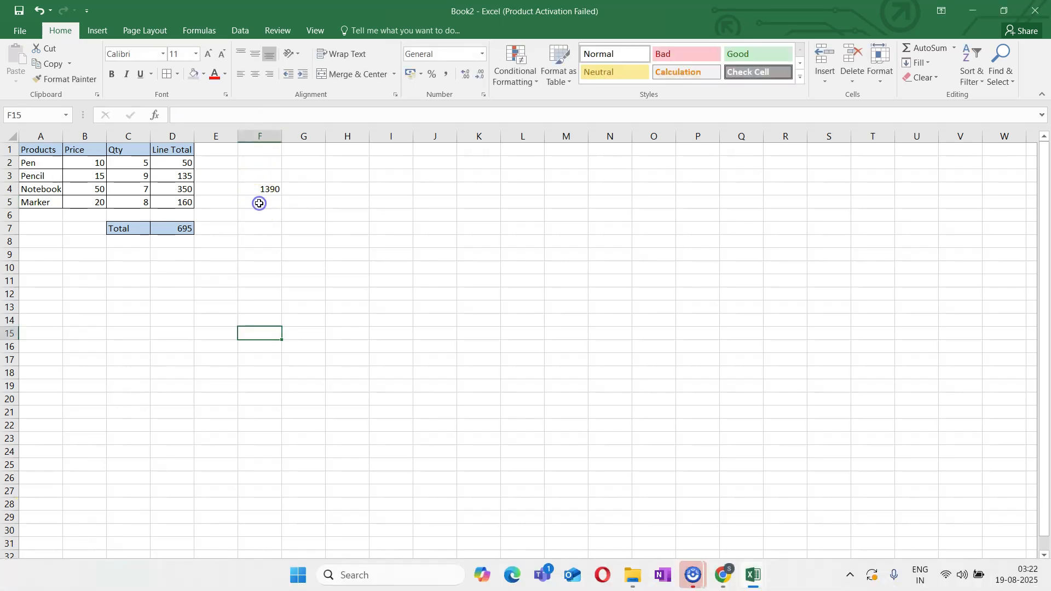
click(259, 202)
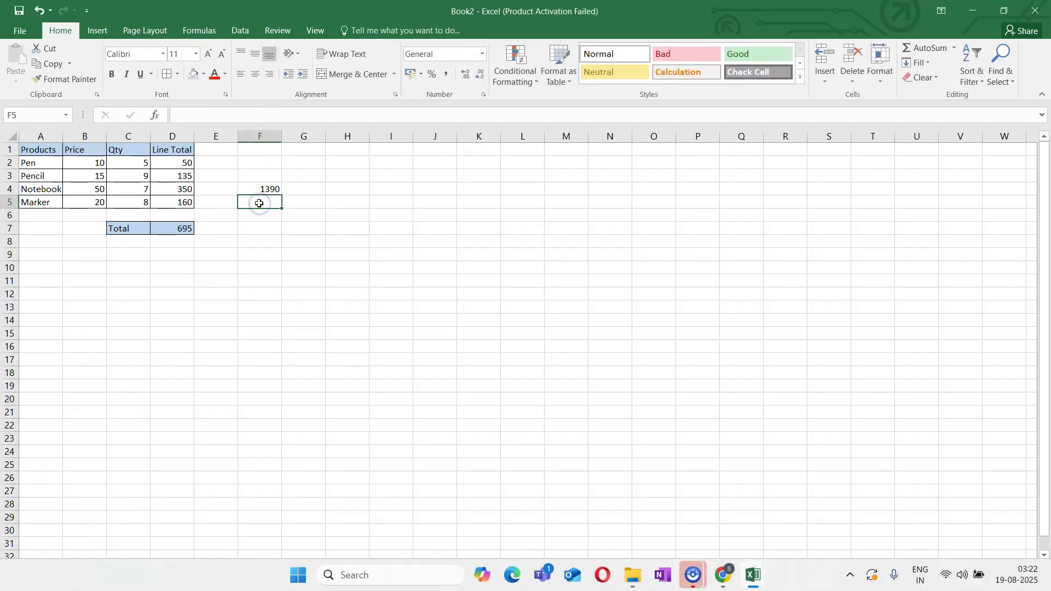
text(=SUM)
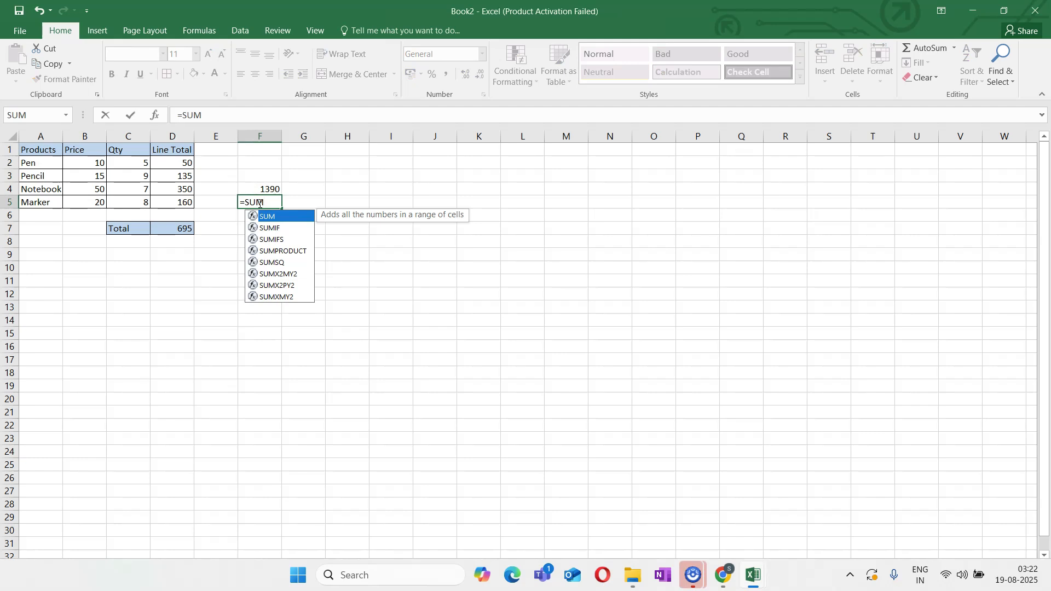
text((4)
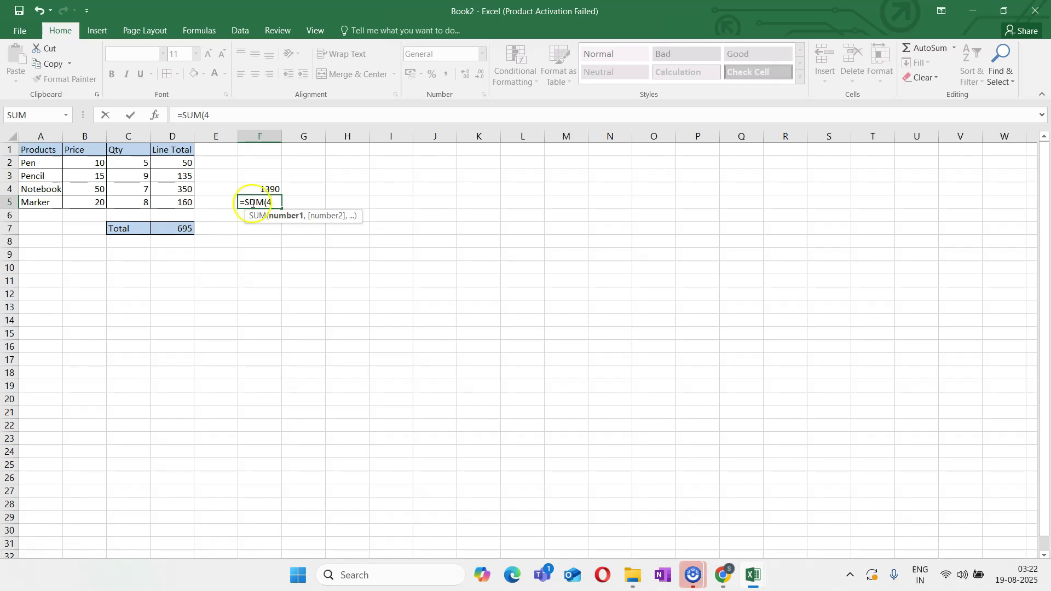
click(9, 189)
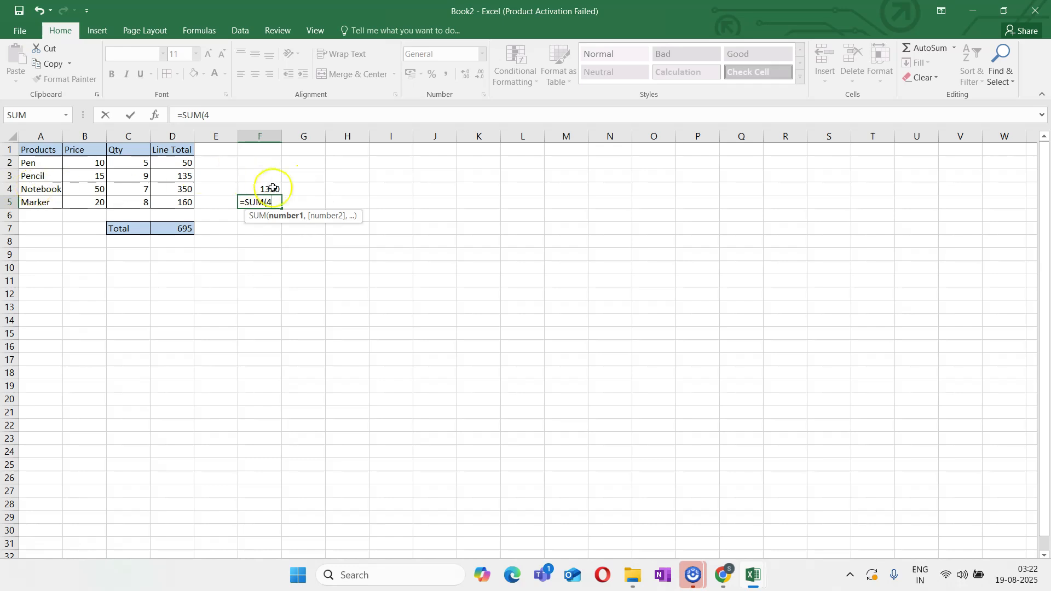
text(:4)
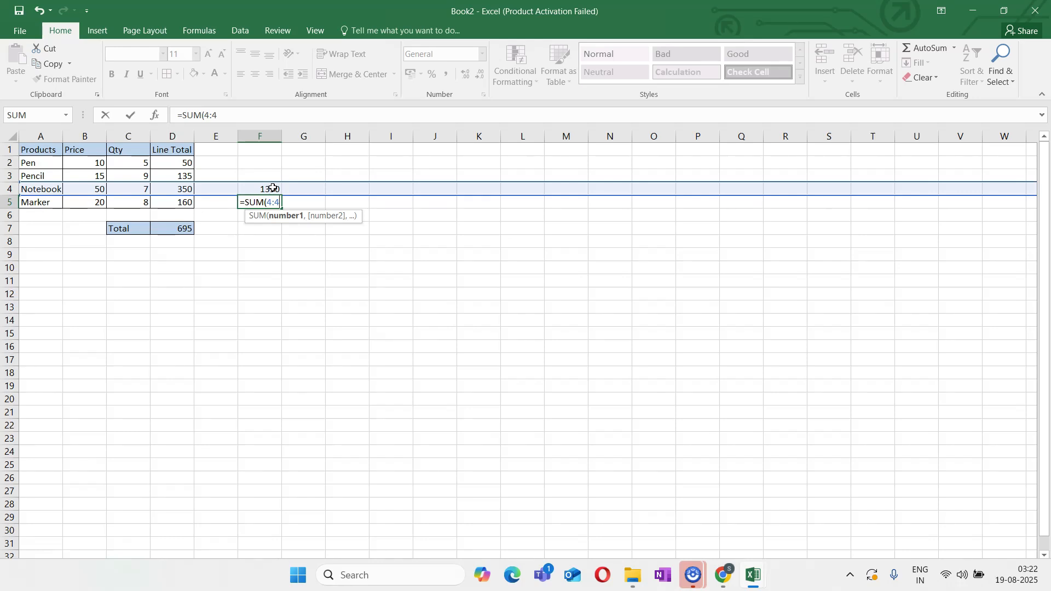
text())
key(Return)
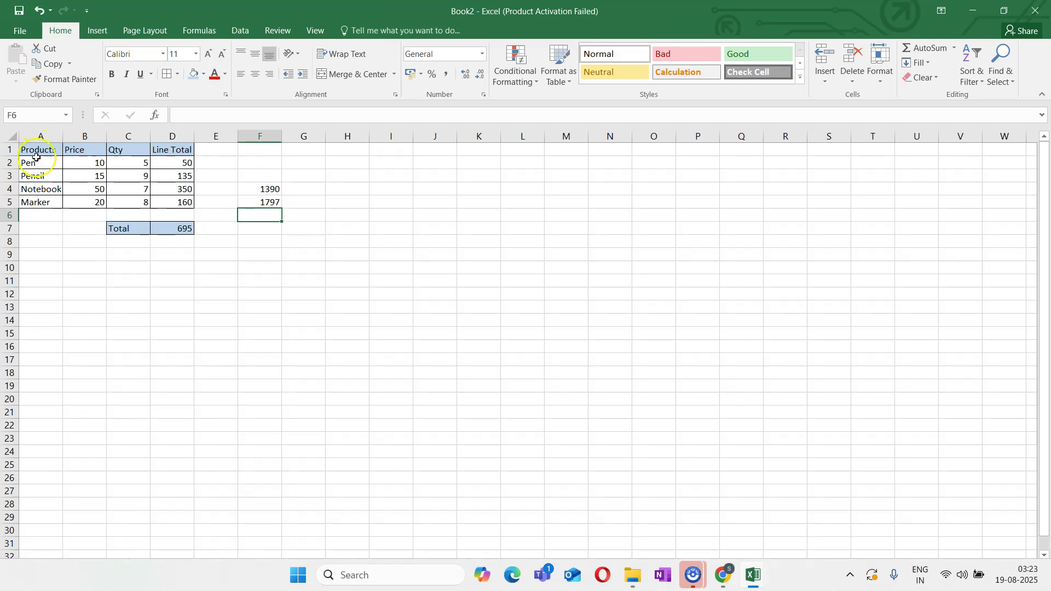
Convert the product range A1:D5 into an Excel table that uses its first row as headers
drag(33, 149, 170, 206)
click(171, 263)
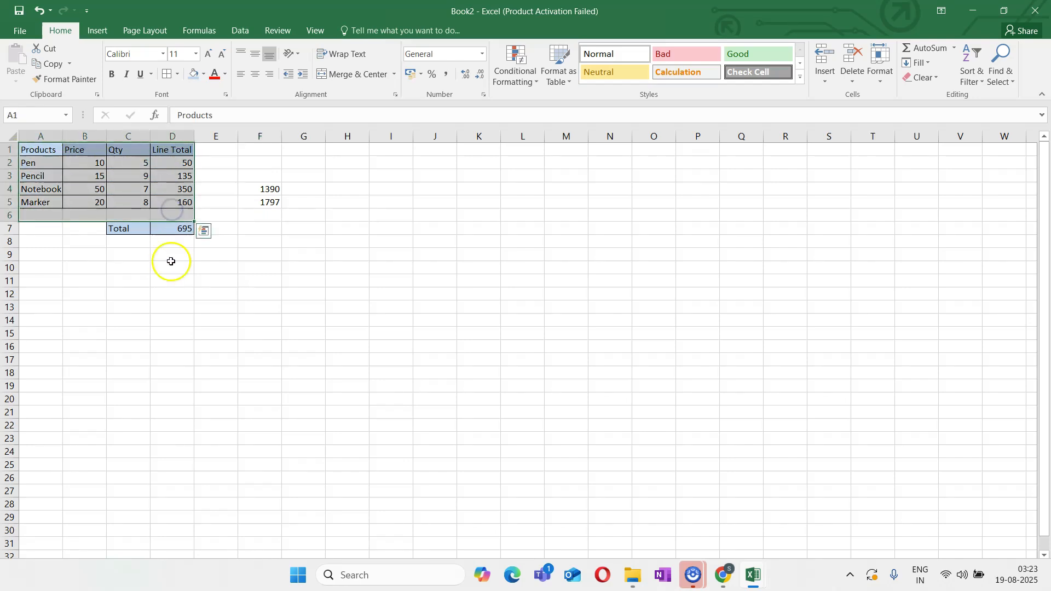
drag(33, 148, 171, 202)
click(96, 32)
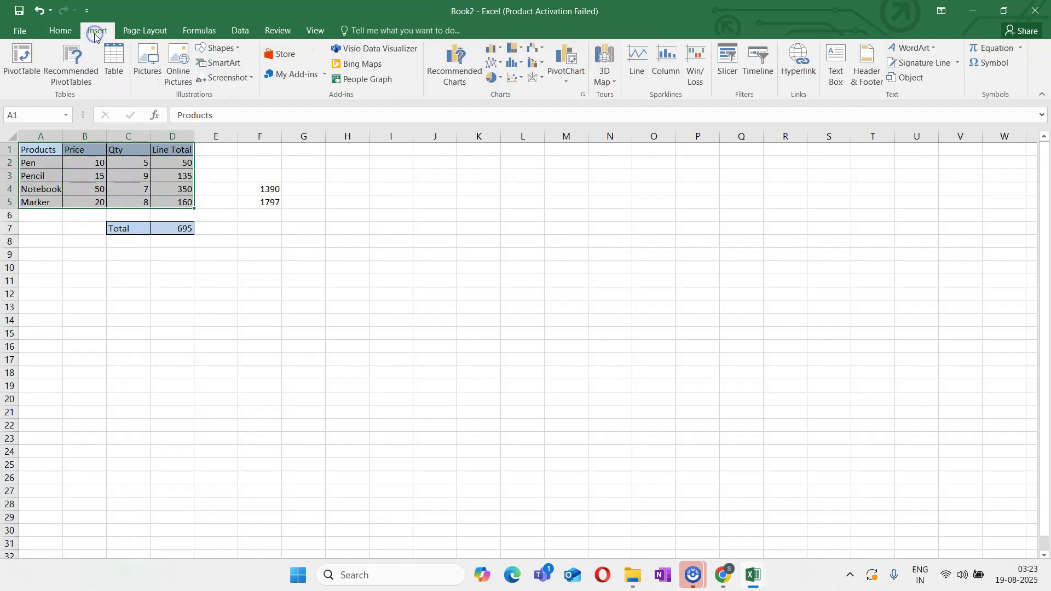
click(116, 66)
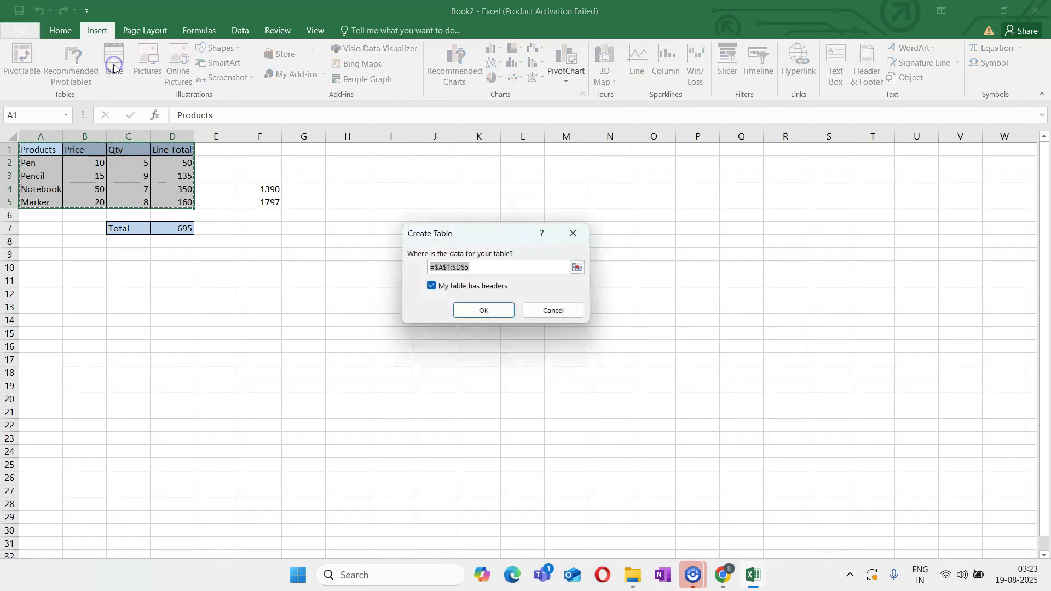
click(478, 313)
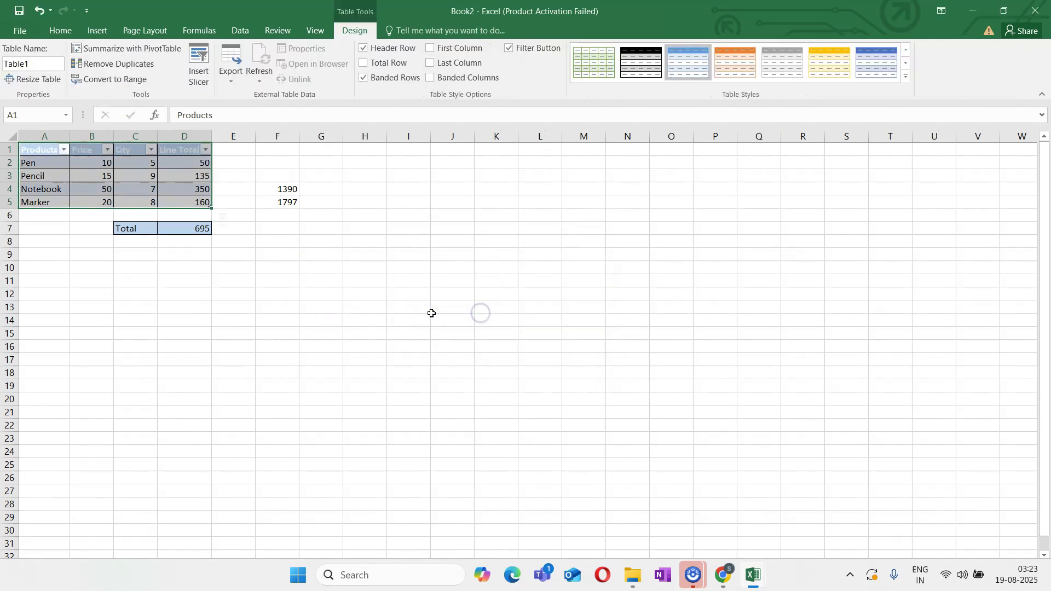
click(321, 318)
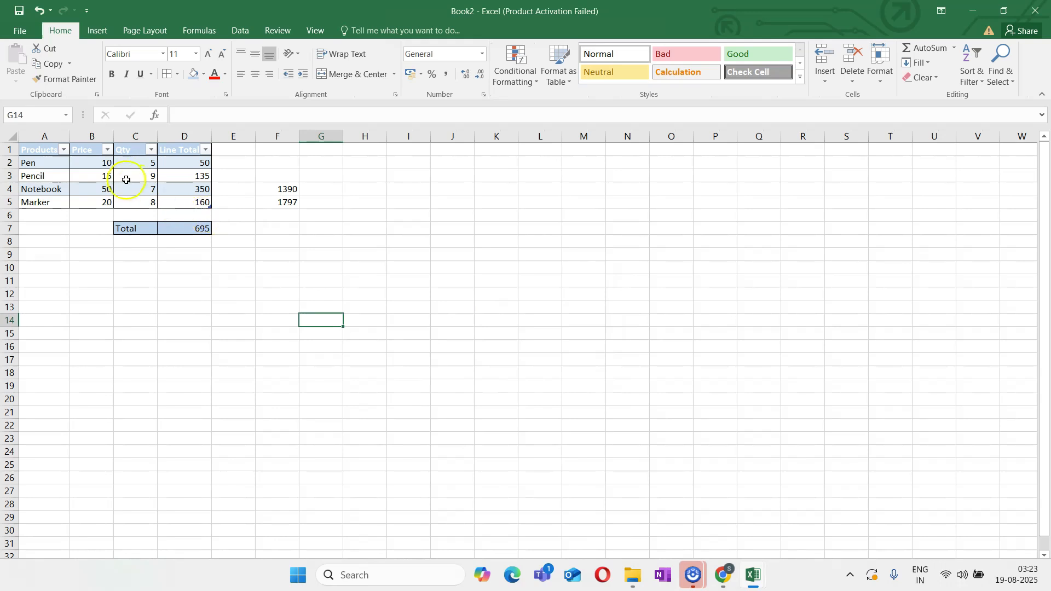
Check the name assigned to the product table in its design properties
click(45, 151)
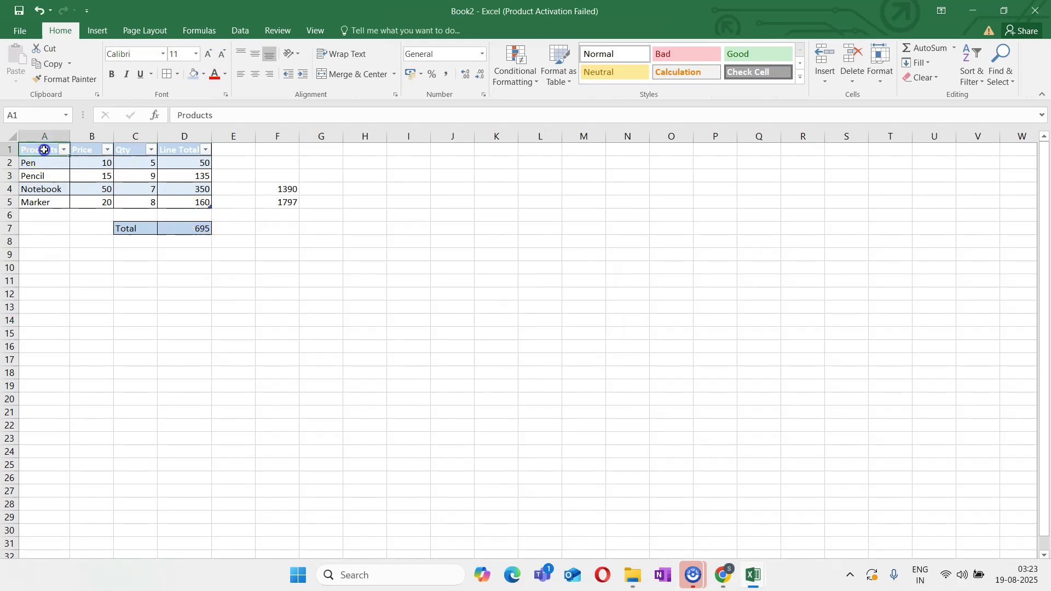
click(34, 65)
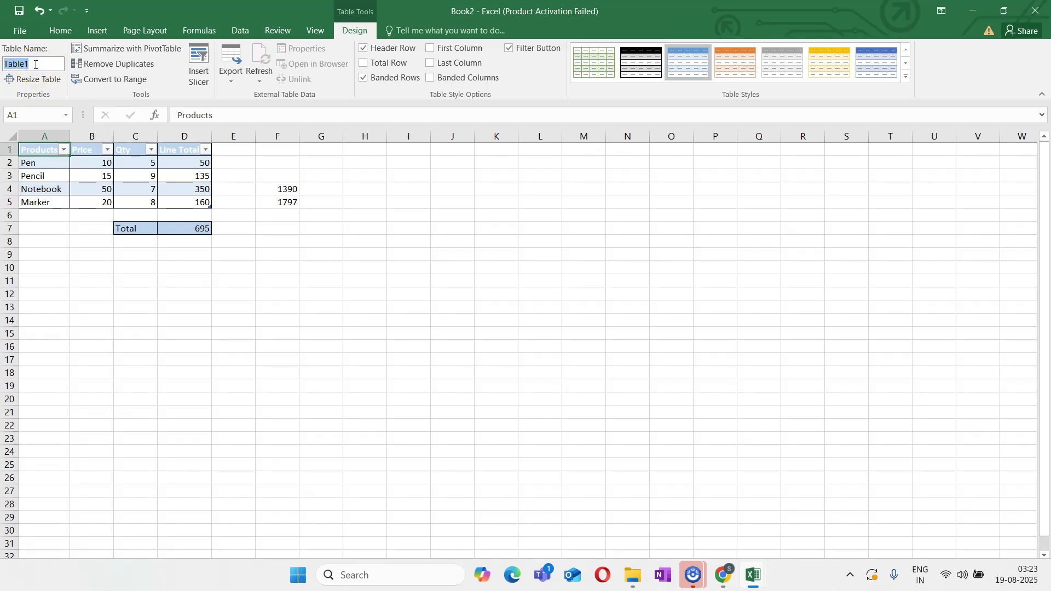
click(132, 306)
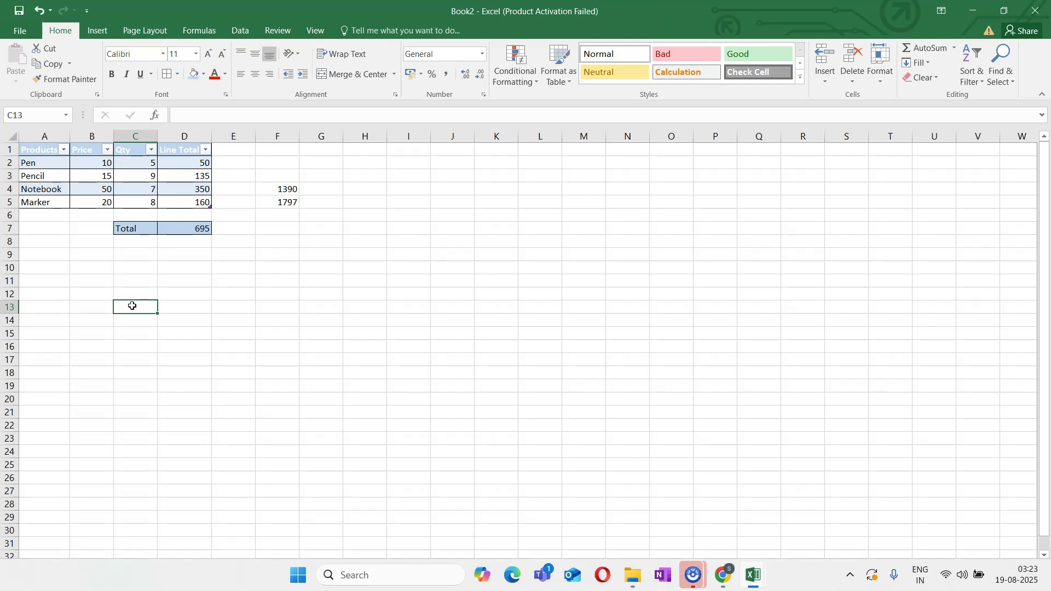
Clear the contents and formatting of the Line Total cells D2:D5
click(182, 164)
drag(183, 164, 198, 199)
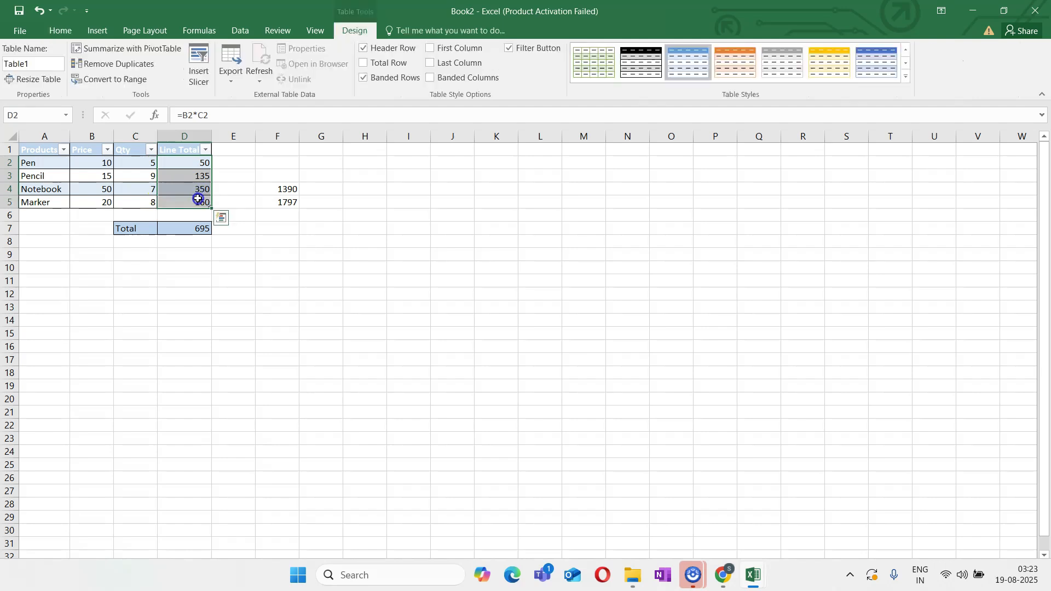
key(F2)
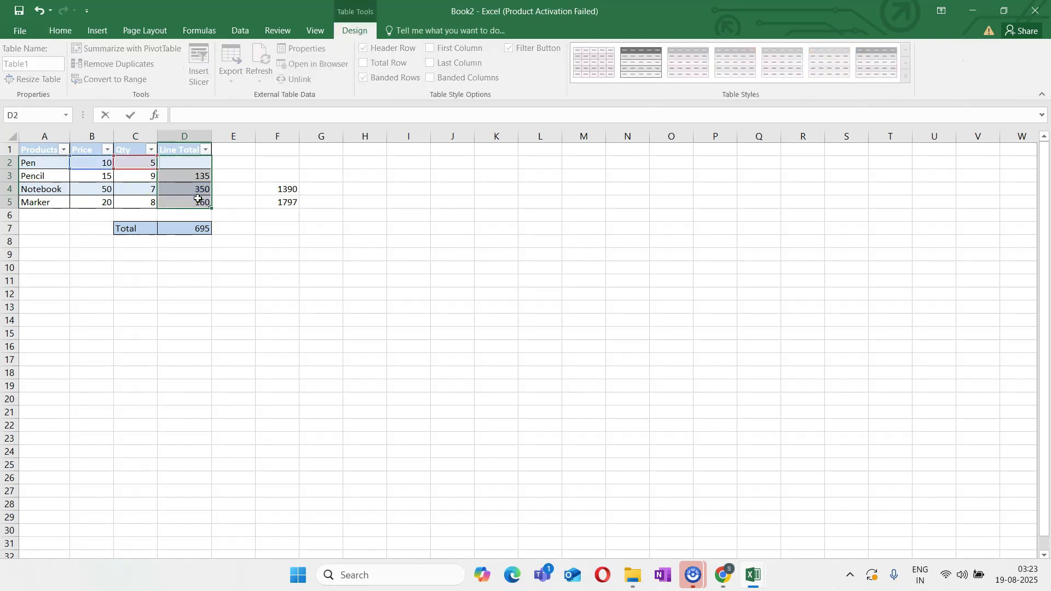
click(244, 216)
drag(192, 164, 197, 201)
click(62, 32)
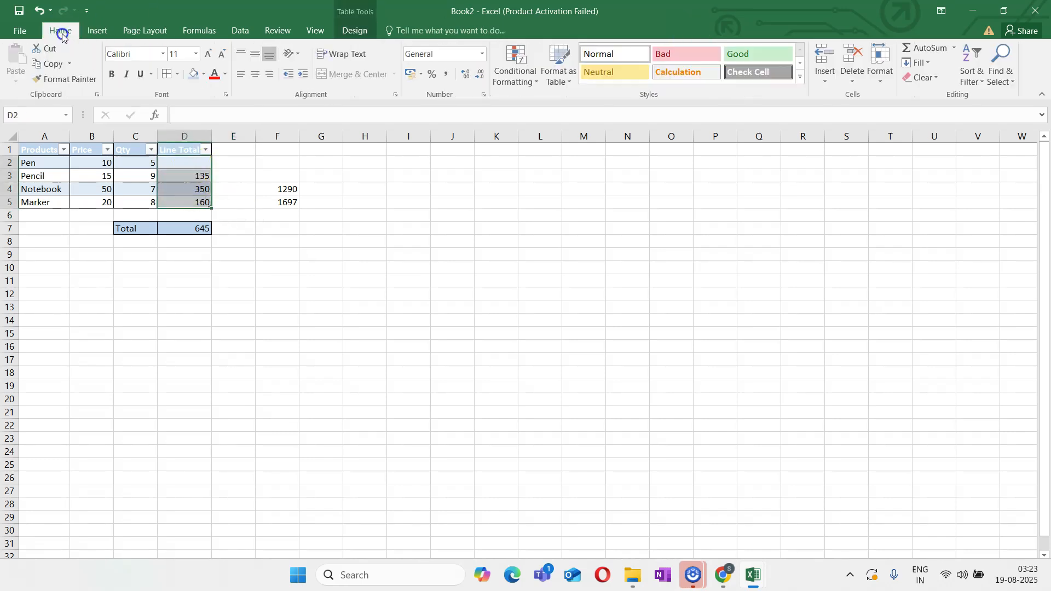
click(936, 78)
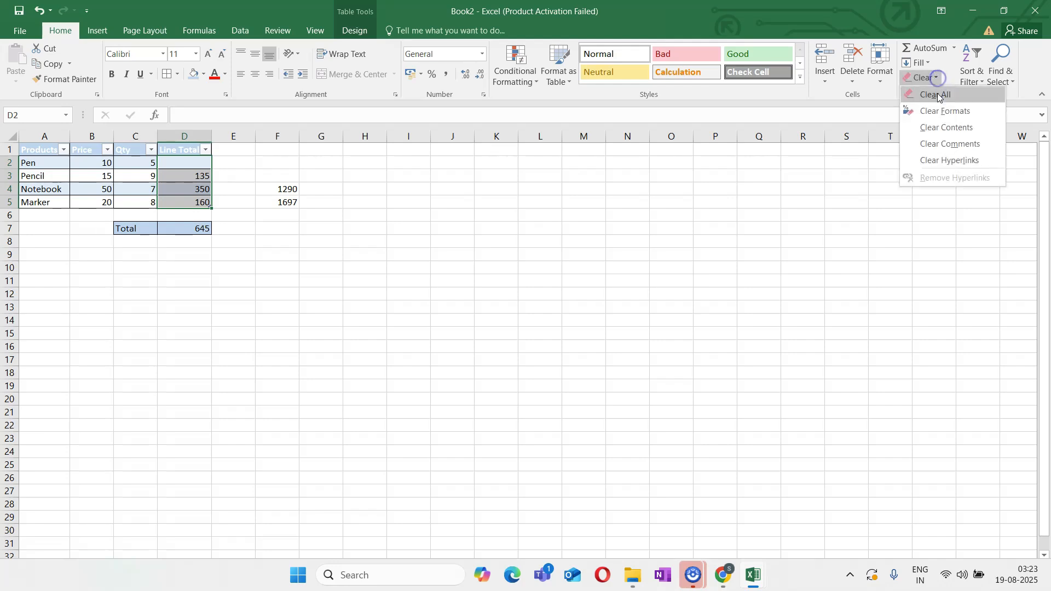
click(937, 94)
click(490, 290)
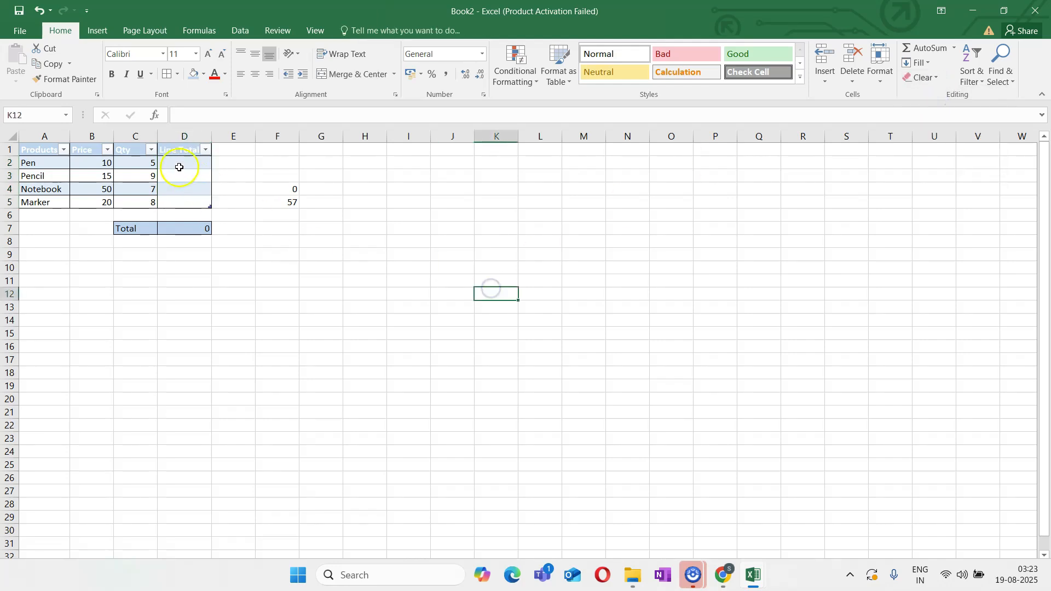
Check the total formula in D7, and undo the clearing of the Line Total cells D2:D5
click(195, 160)
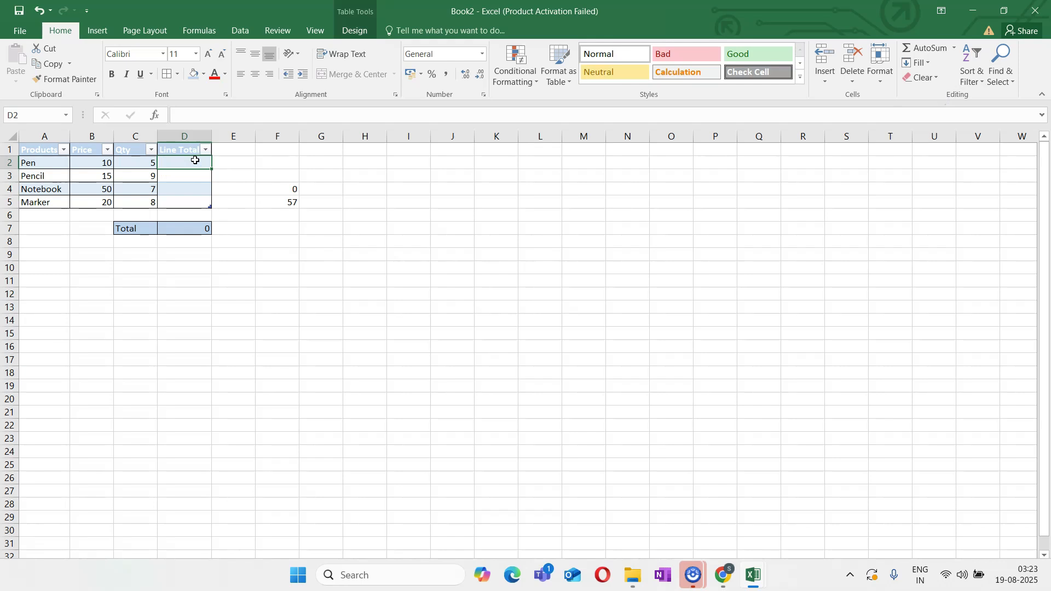
click(191, 227)
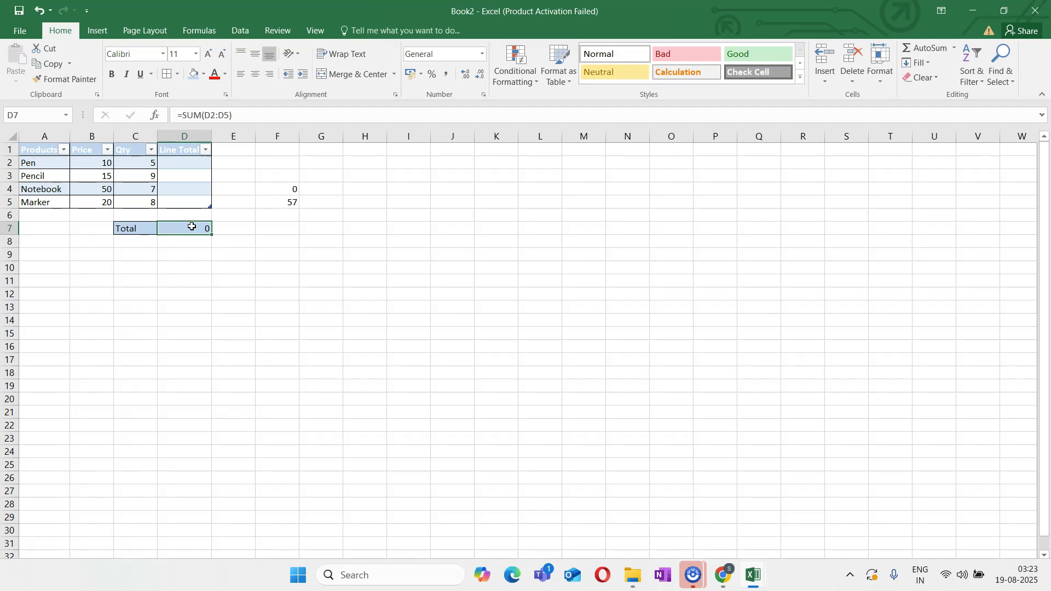
click(35, 10)
click(35, 10)
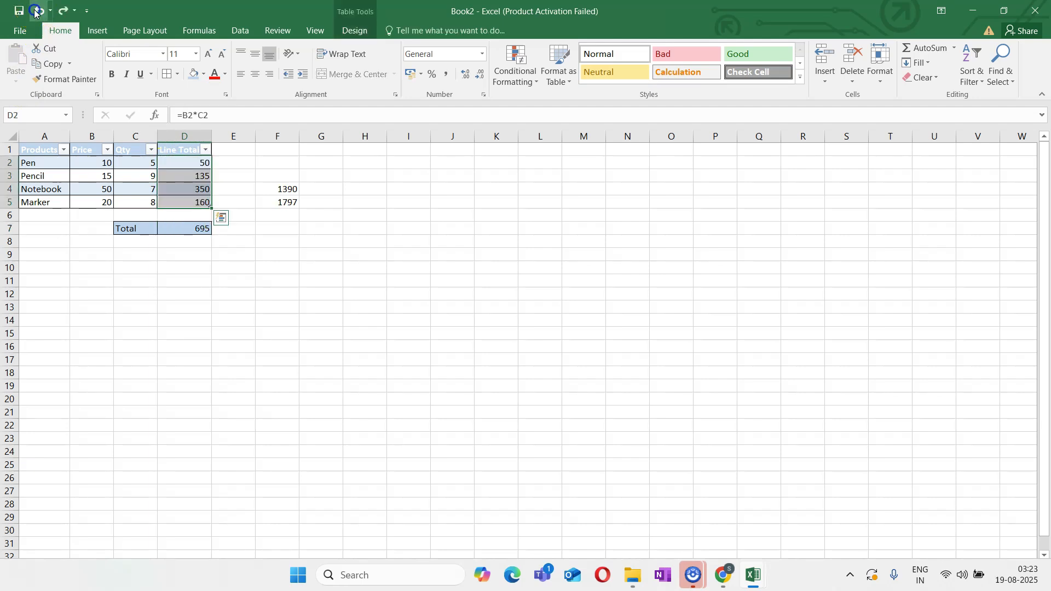
Delete the existing sum formula from the total cell D7
click(187, 230)
key(BackSpace)
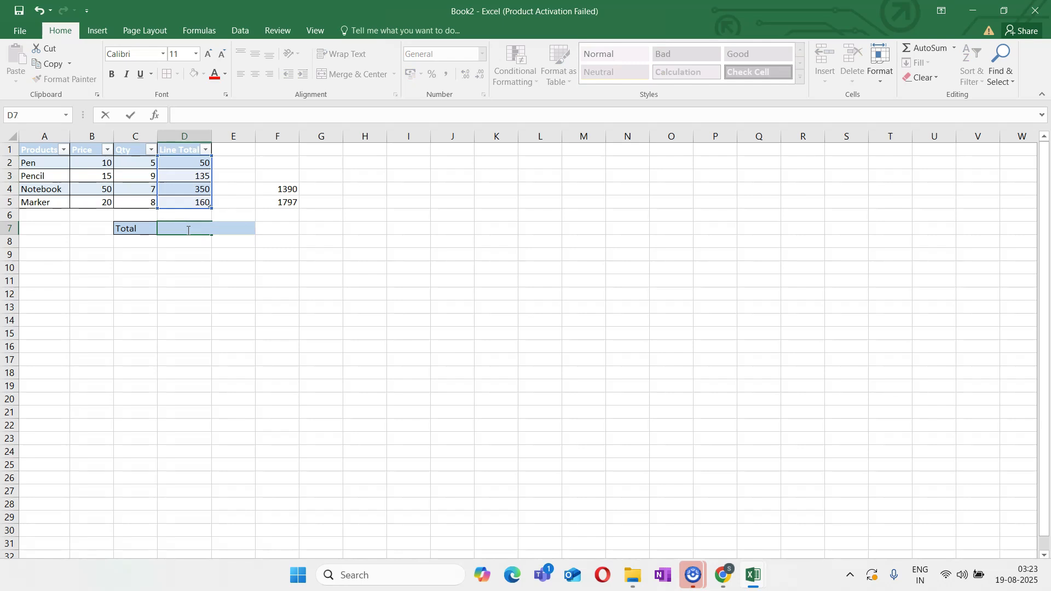
click(250, 304)
Total the table's Line Total column in cell D7 with the structured formula =SUM(Table1[Line Total])
click(198, 228)
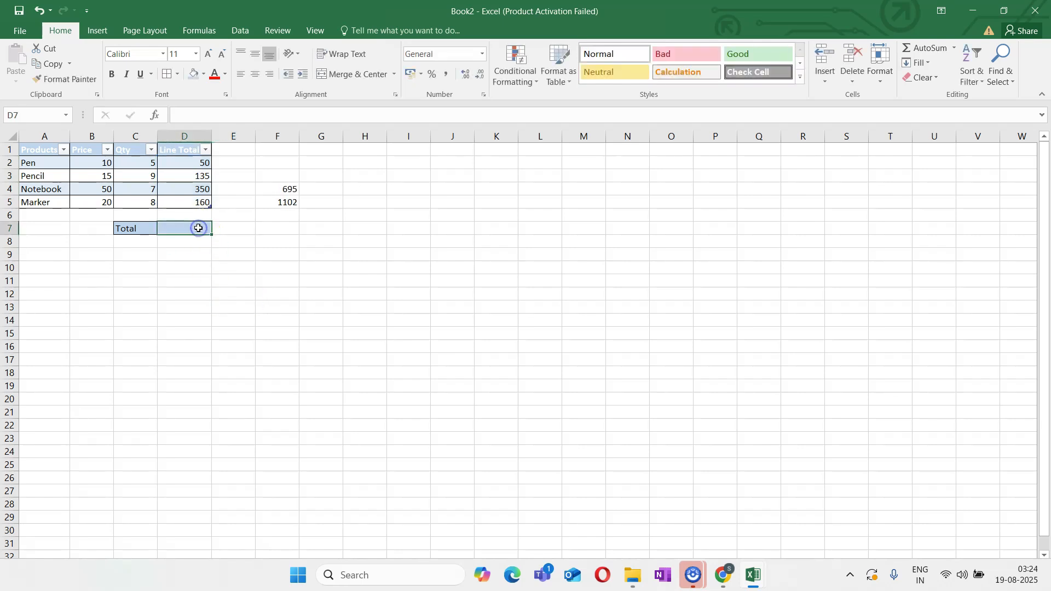
text(=SUM)
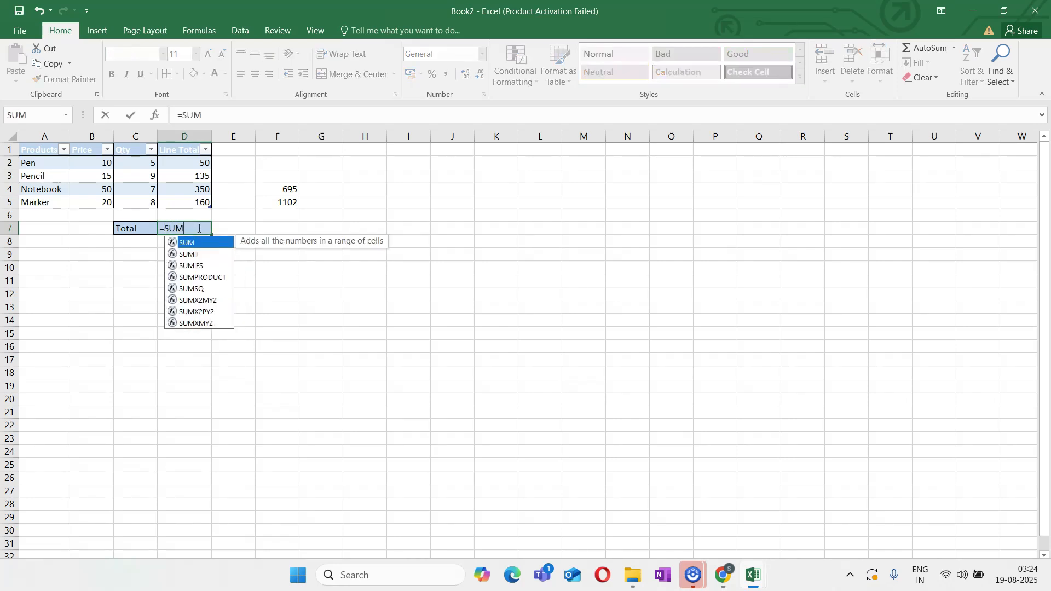
text((Table)
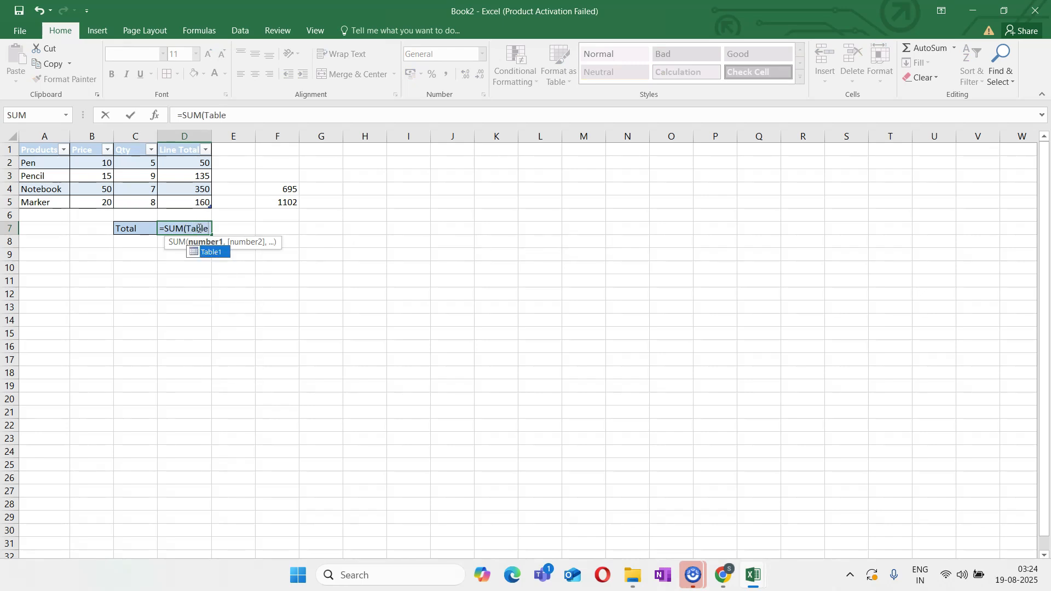
text(1)
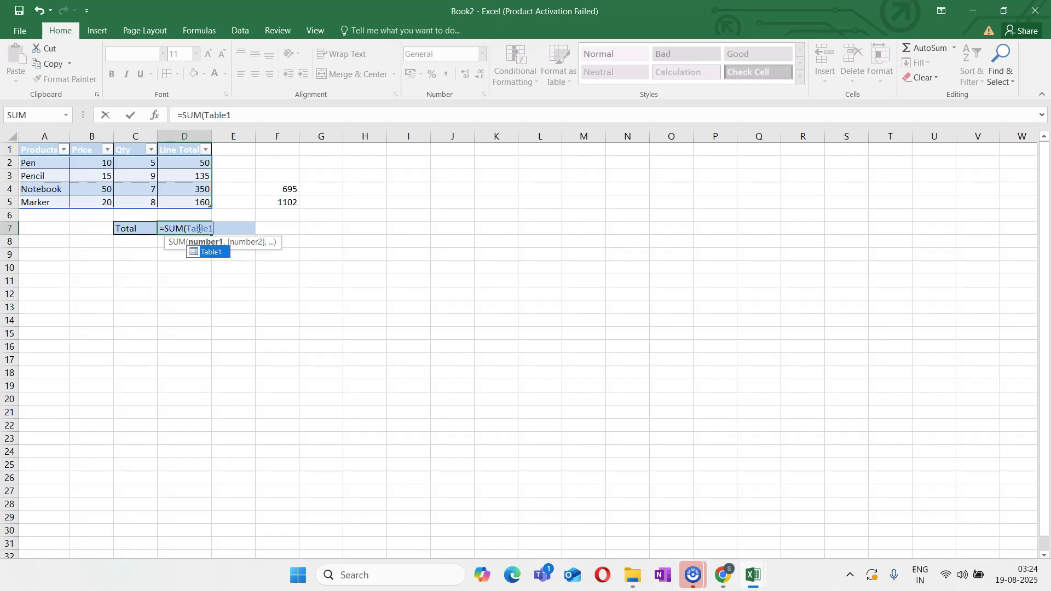
text({)
key(BackSpace)
text([)
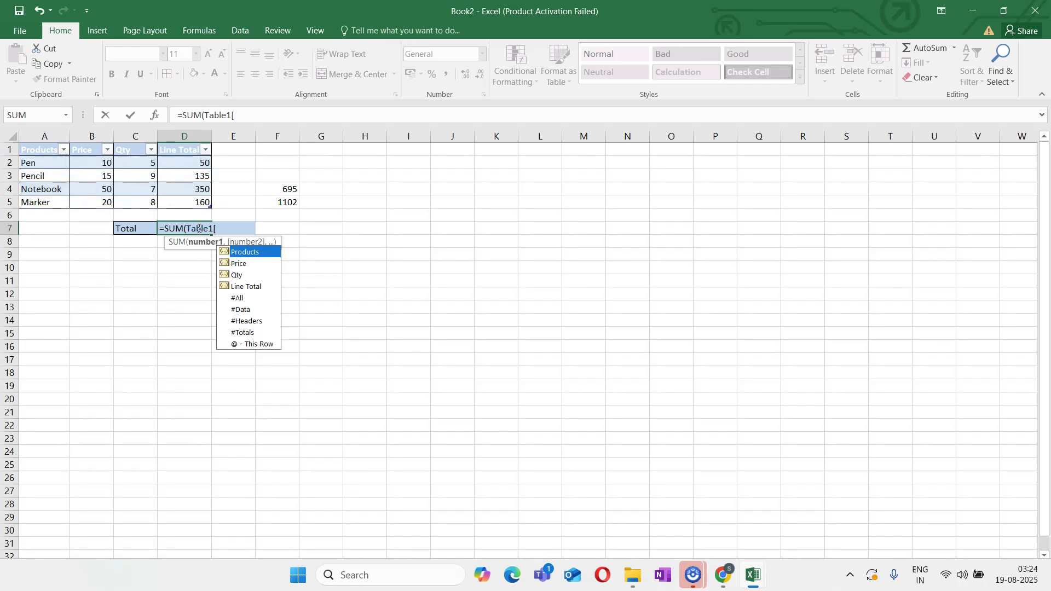
text(L)
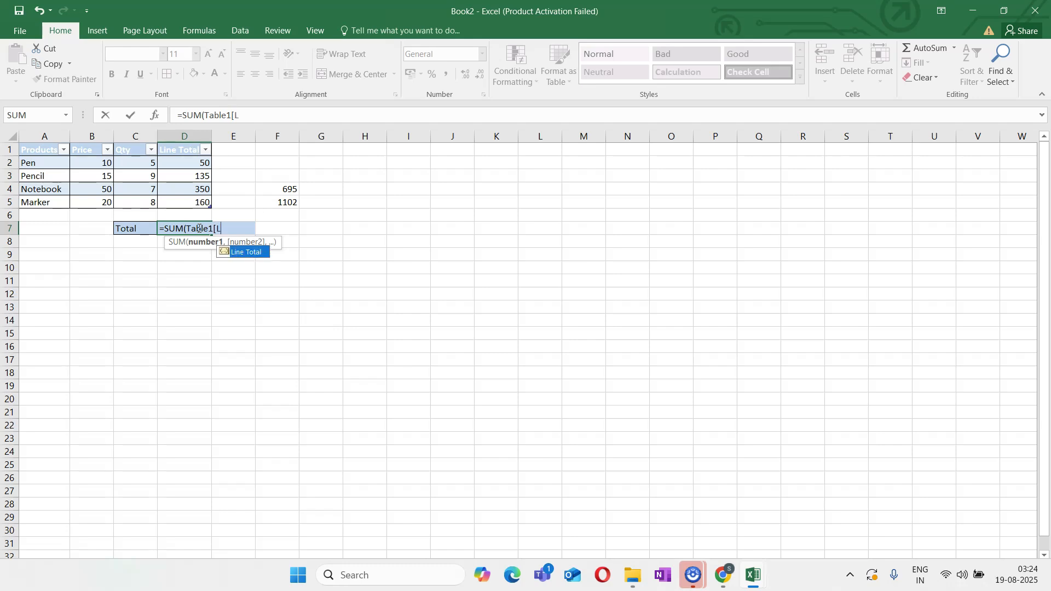
text(ine T)
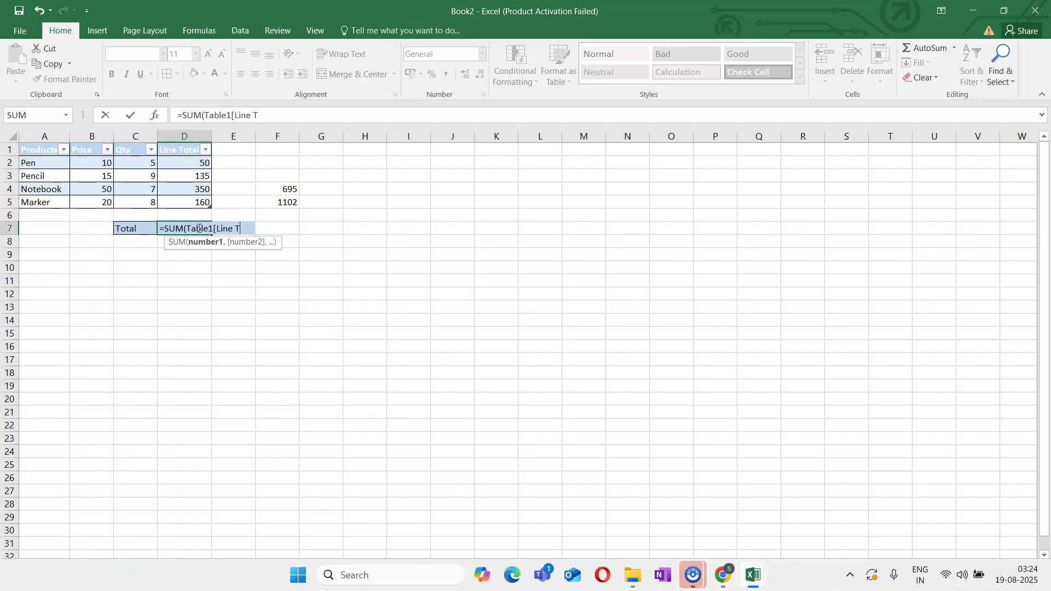
text(otal)
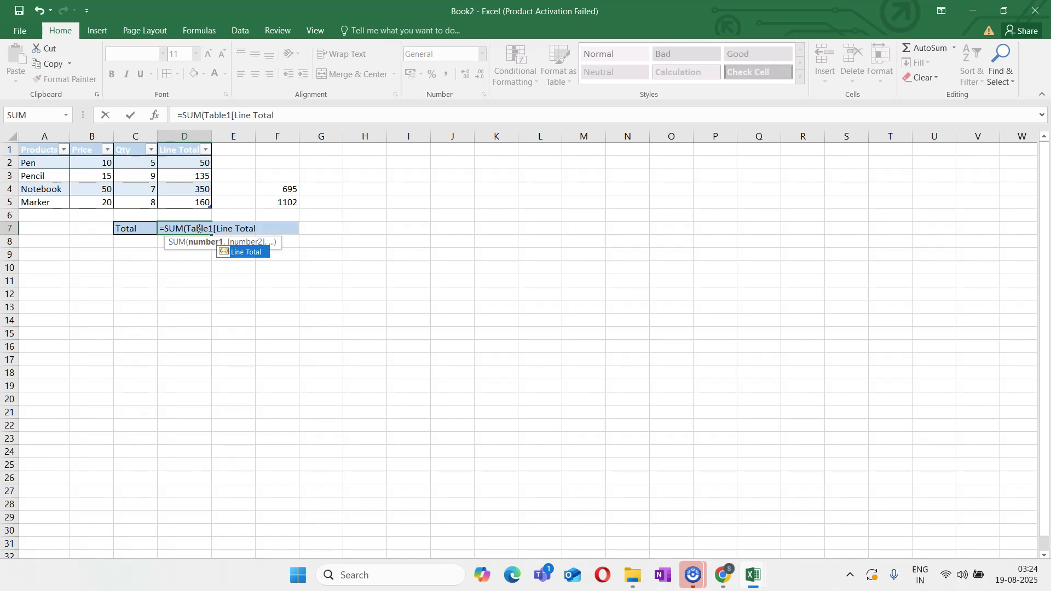
text(])
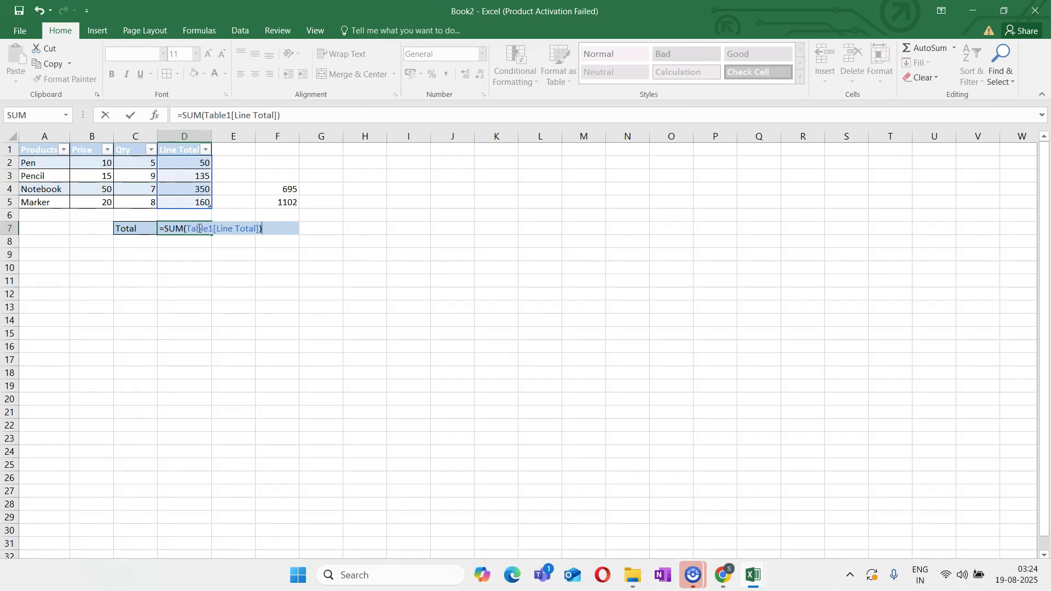
key(Return)
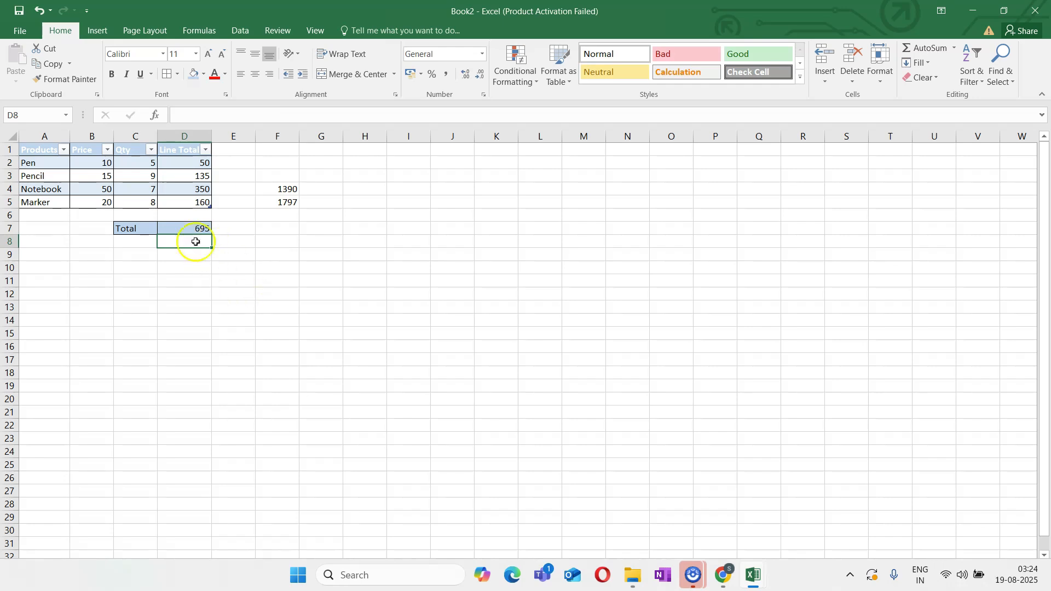
Change the total formula in D7 to sum the table's quantity column with =SUM(Table1[Qty])
click(183, 229)
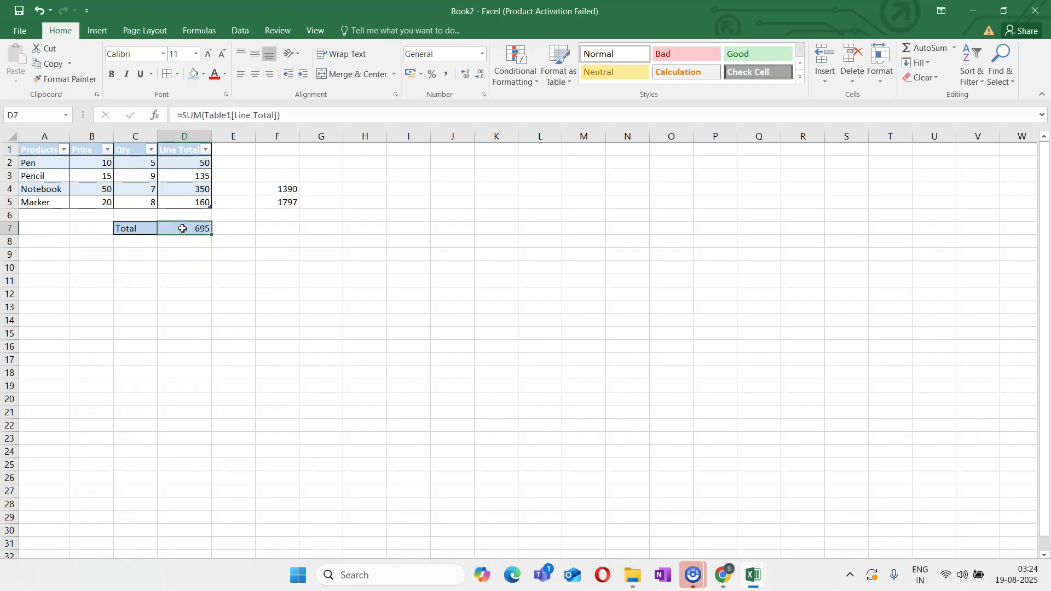
double_click(182, 228)
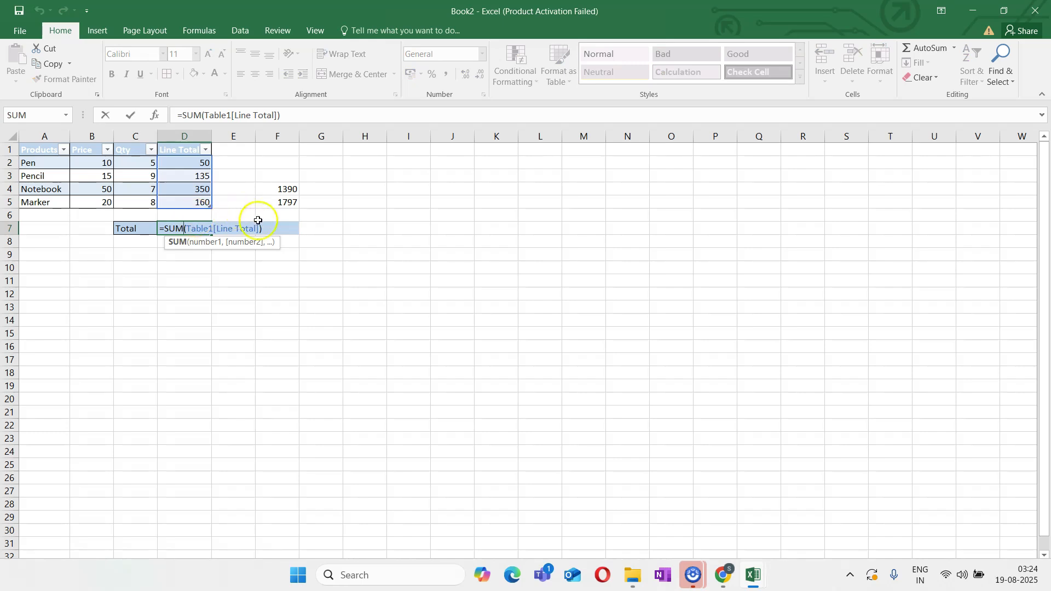
drag(256, 229, 218, 230)
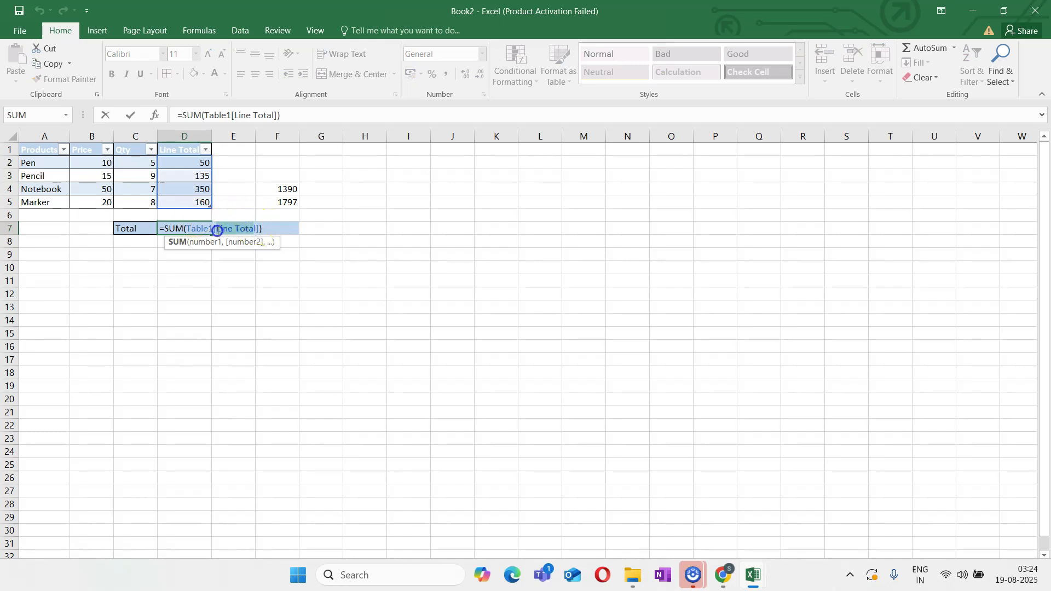
key(BackSpace)
text(le1[Qty)
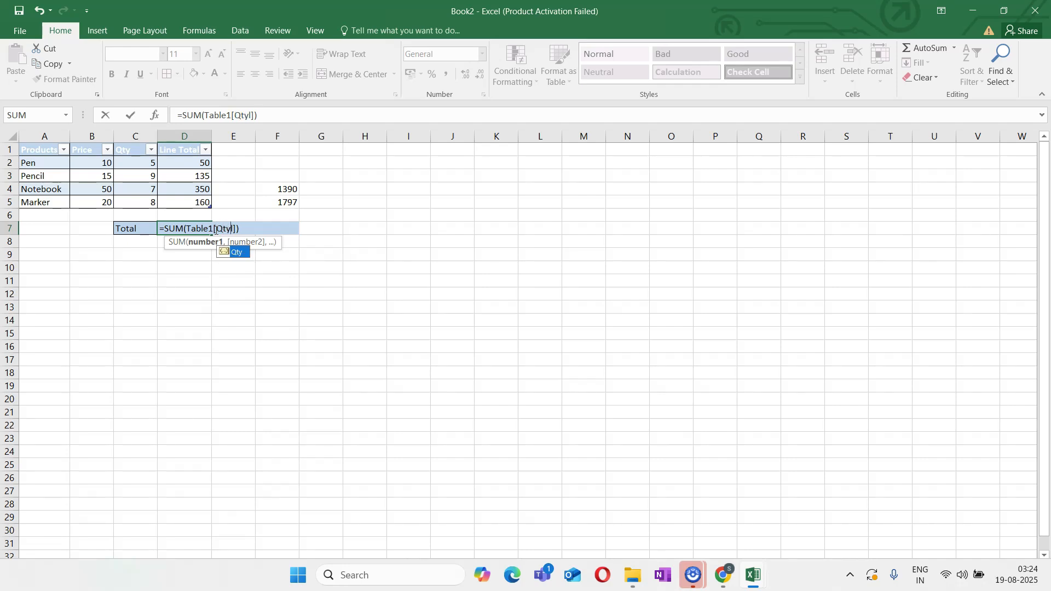
key(Return)
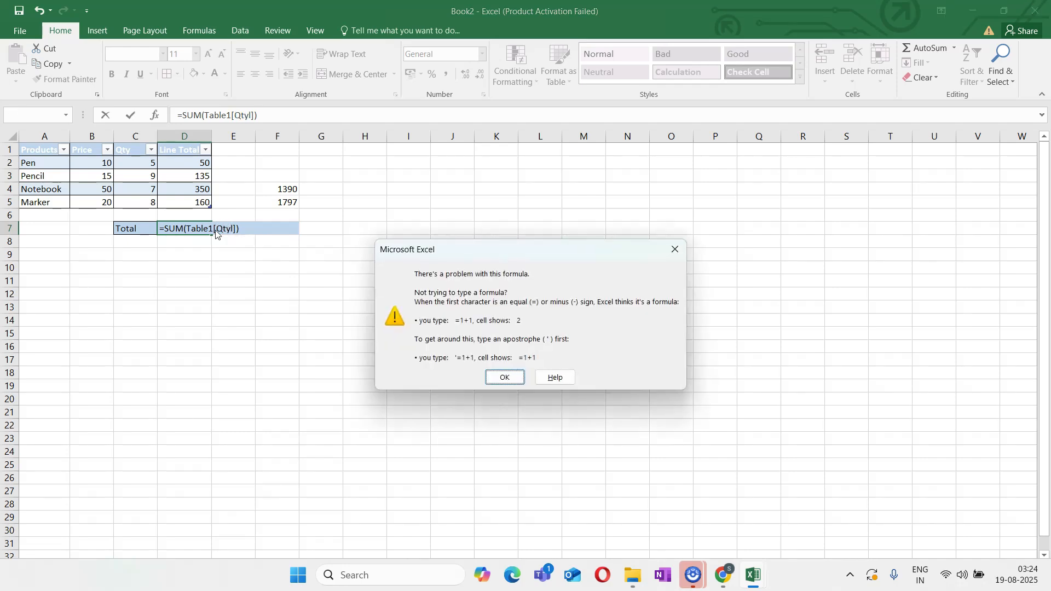
click(504, 378)
click(232, 229)
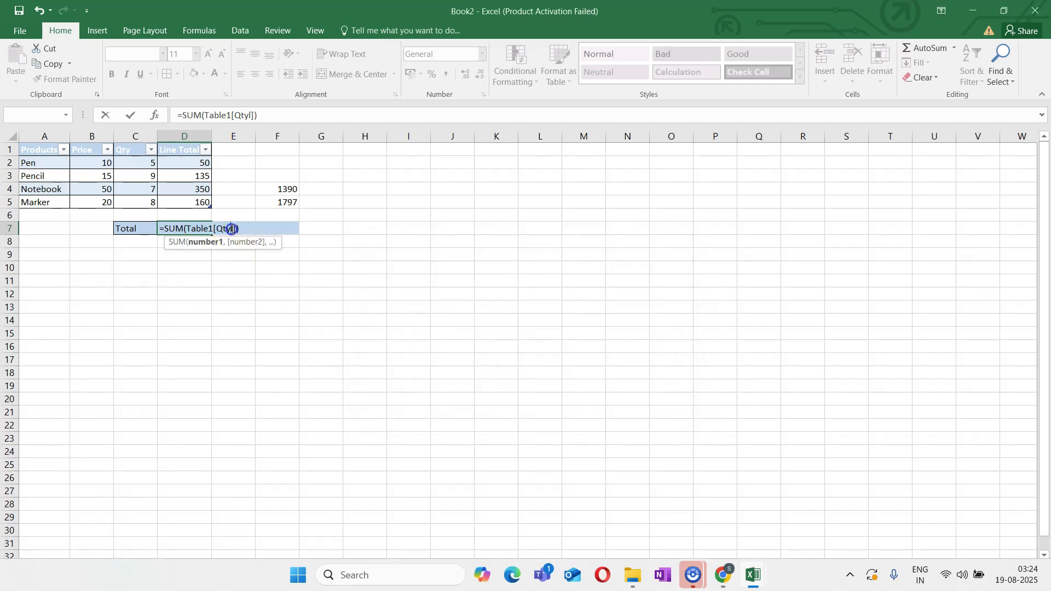
key(BackSpace)
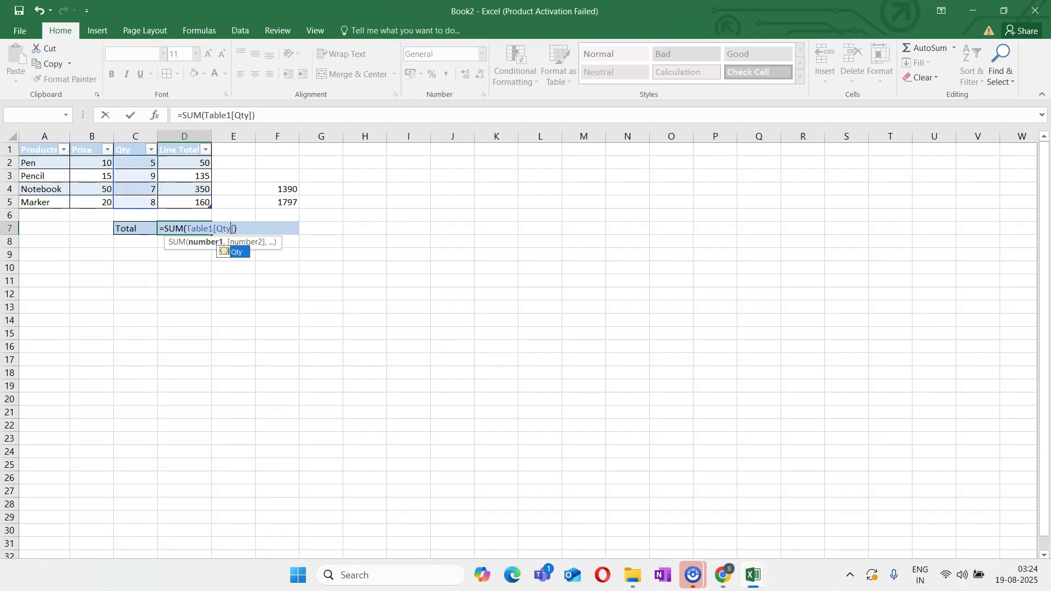
key(Return)
click(183, 226)
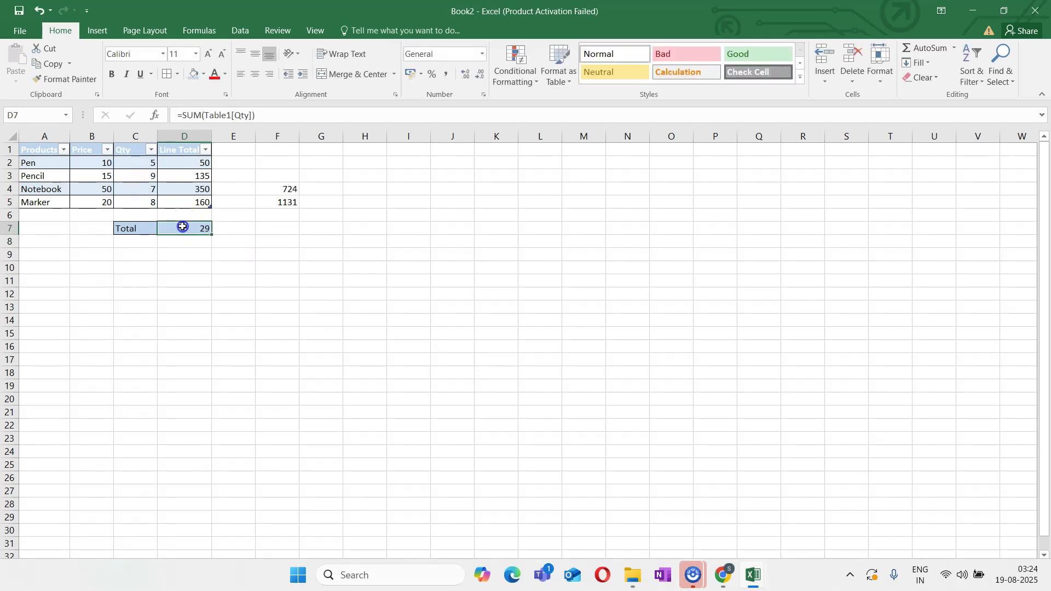
click(187, 262)
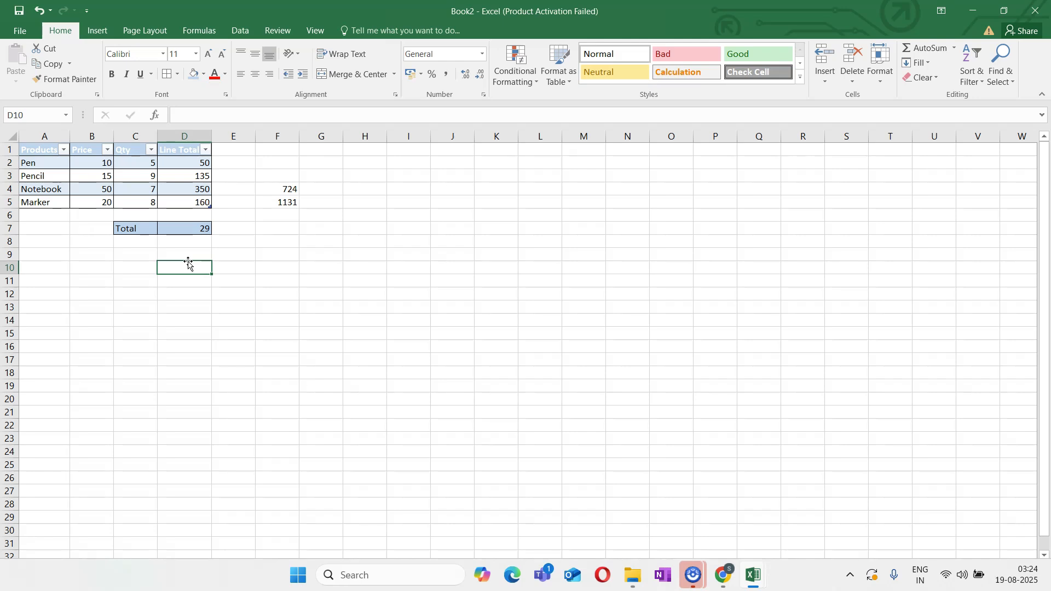
drag(38, 148, 202, 202)
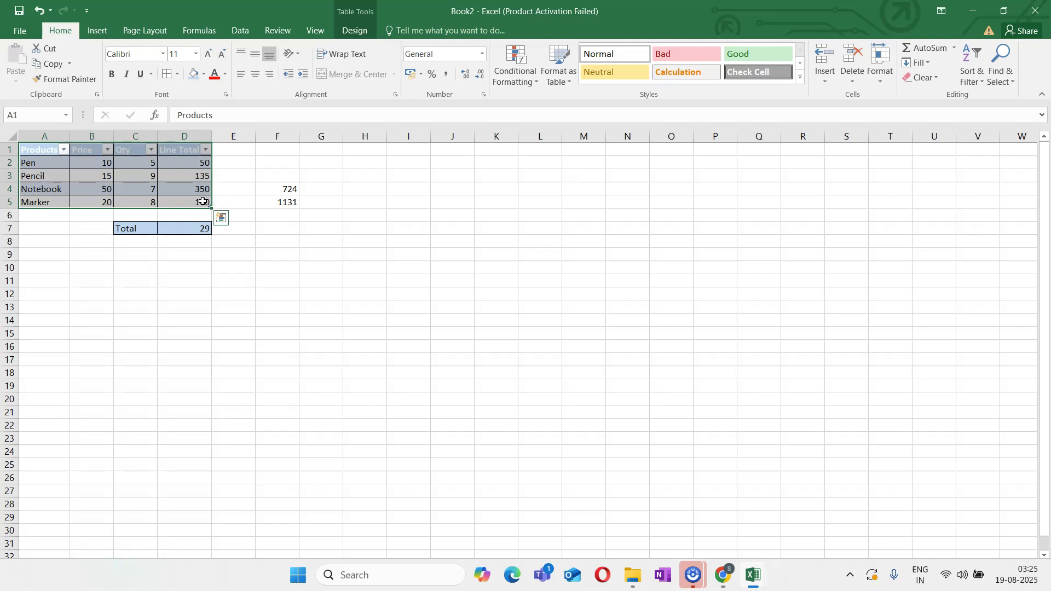
click(101, 30)
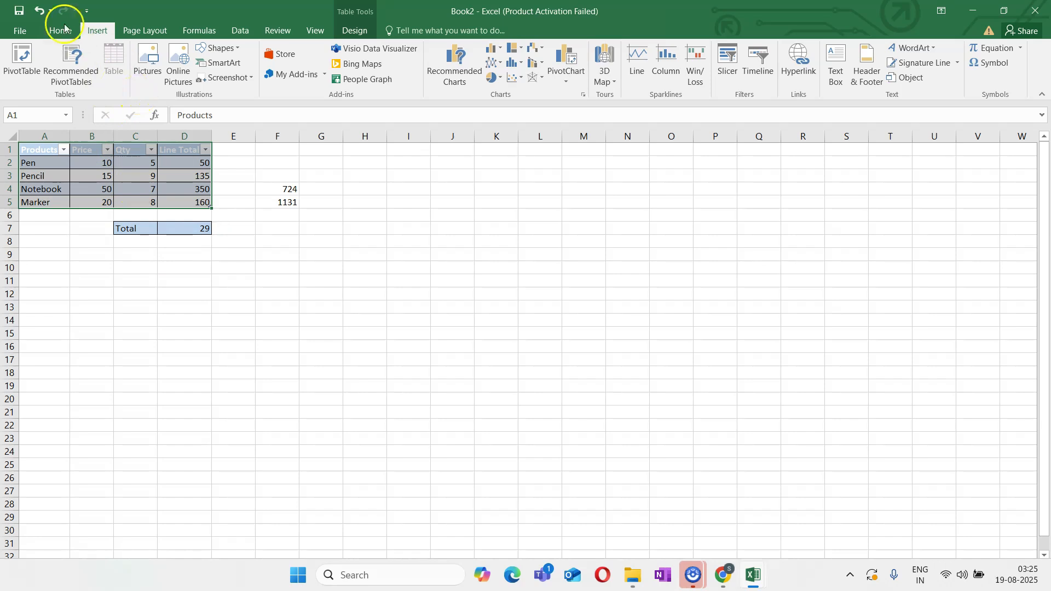
click(46, 31)
click(243, 356)
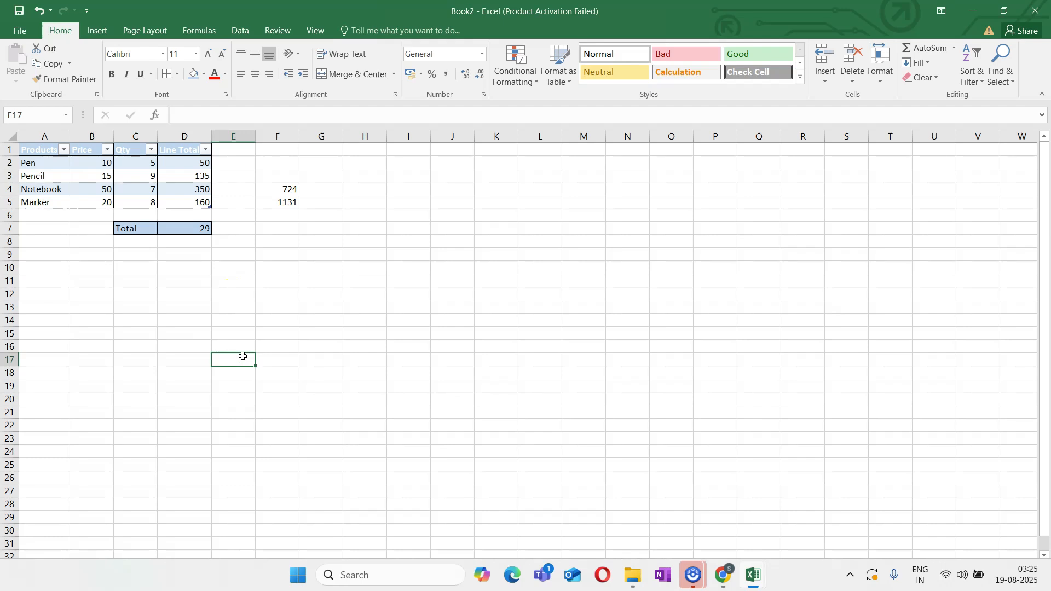
Total the table's Price column in cell D10 with the structured formula =SUM(Table1[Price])
click(179, 267)
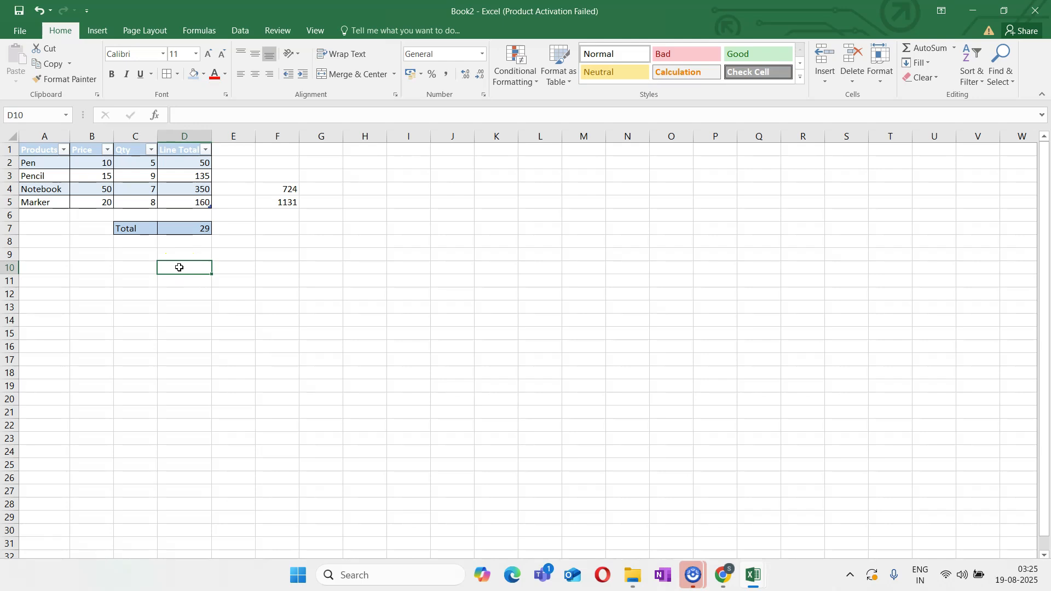
text(=sum)
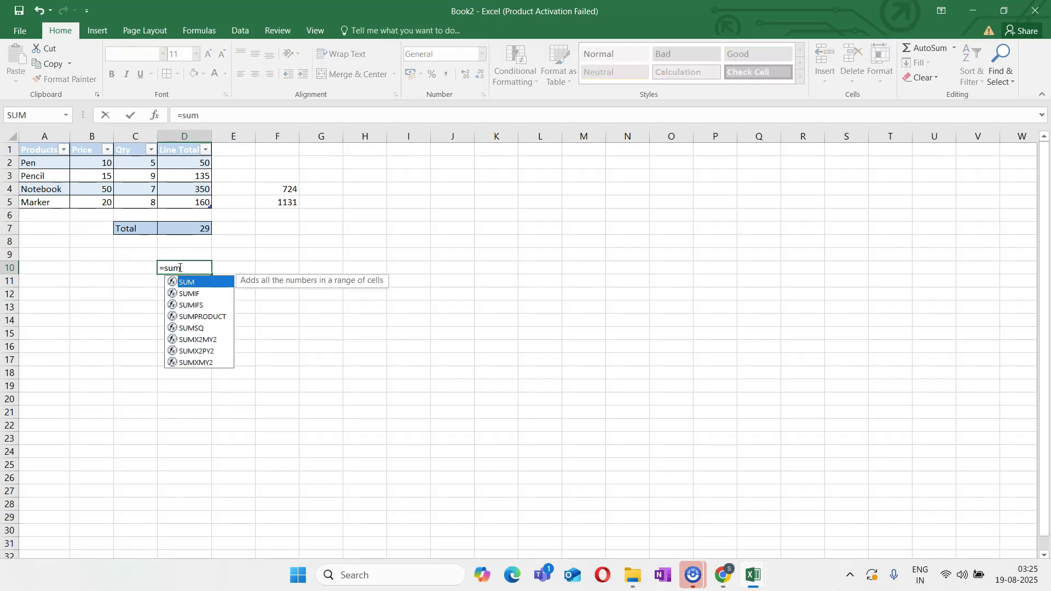
text(()
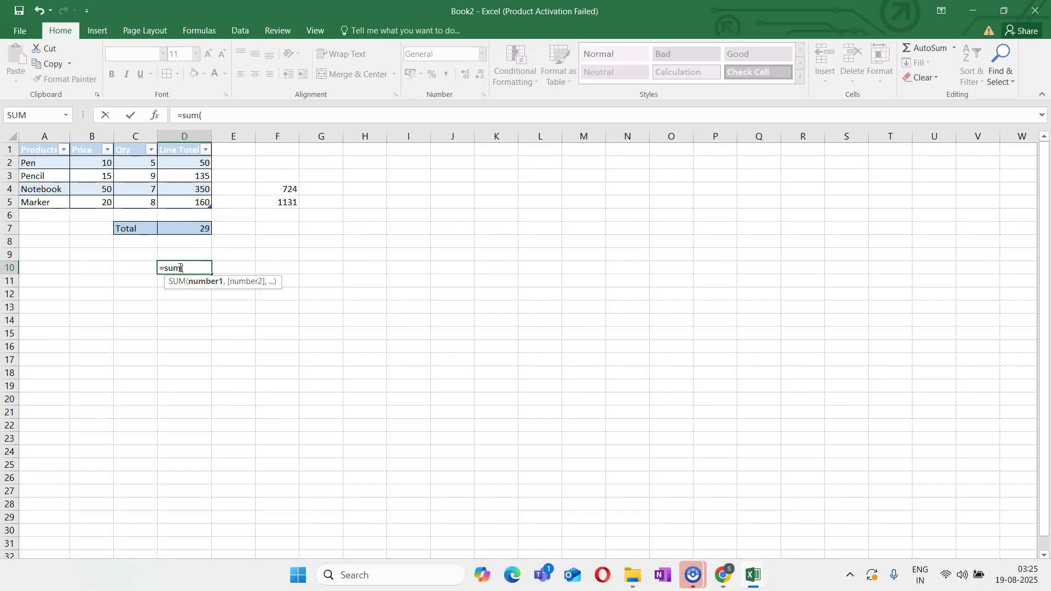
text(Table1[)
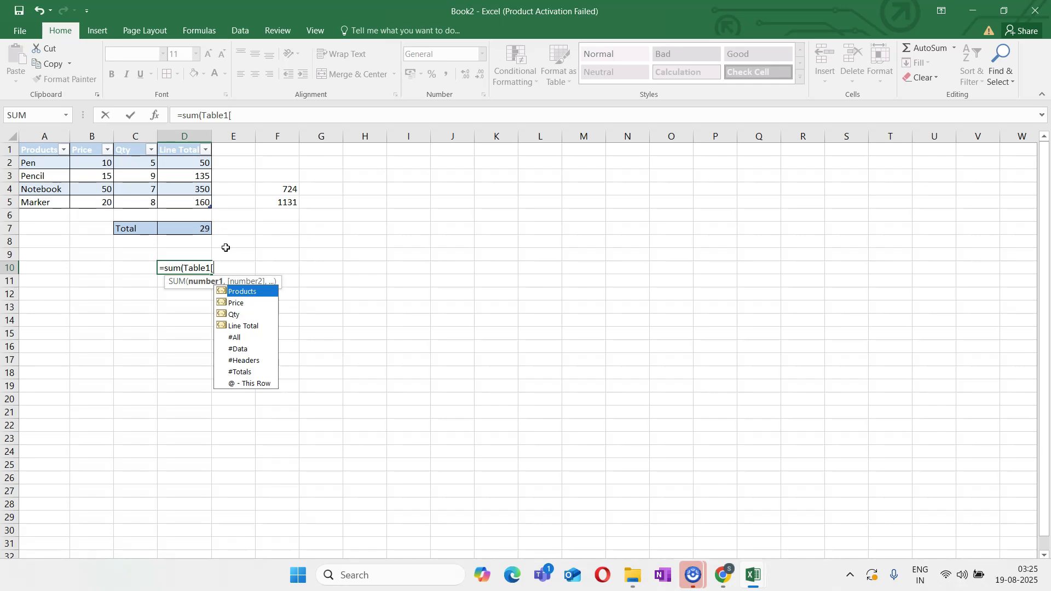
text(Price)
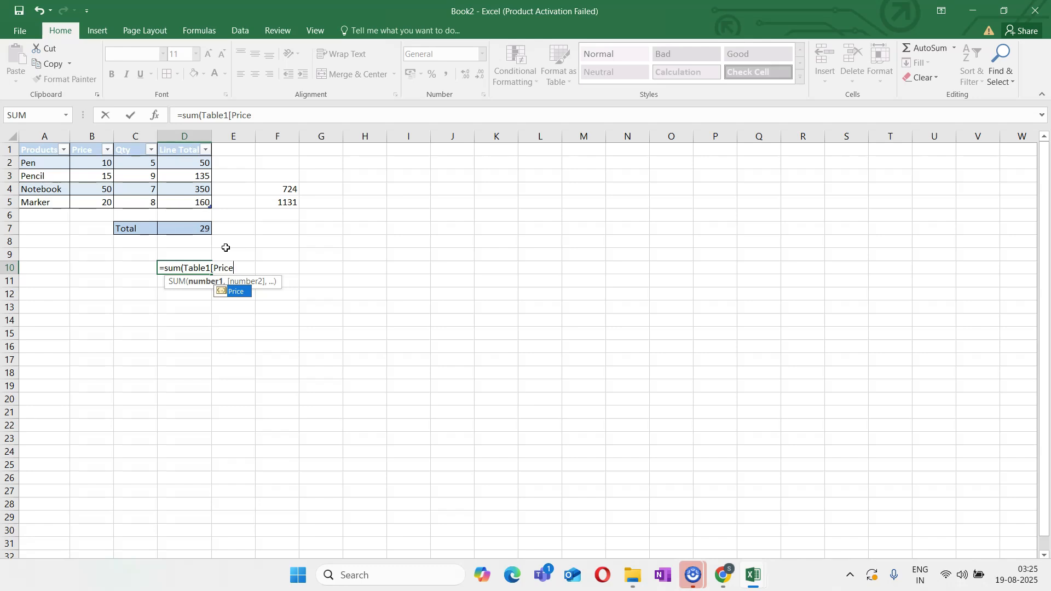
text(])
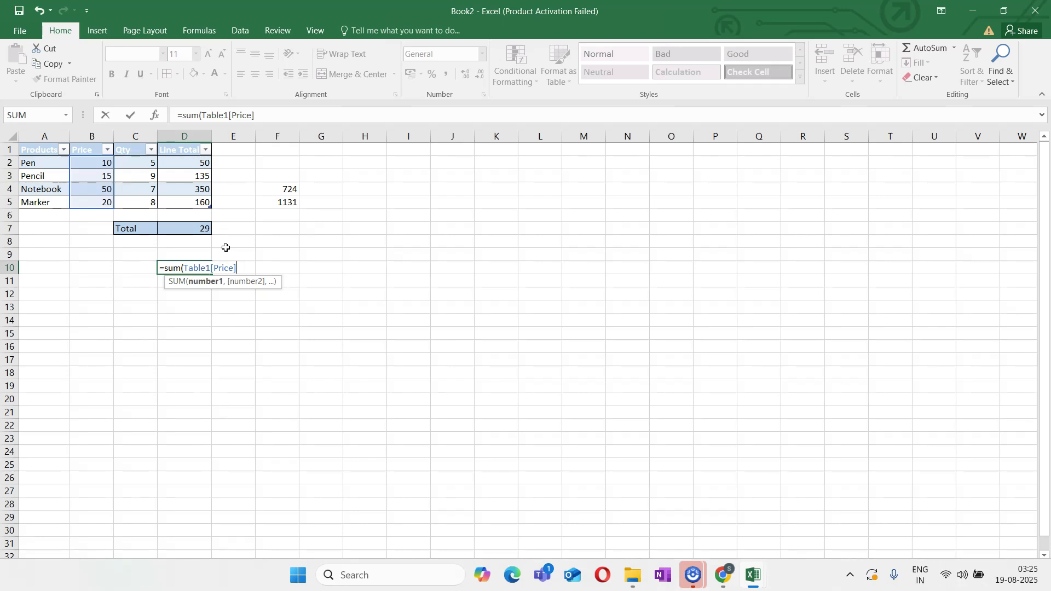
text())
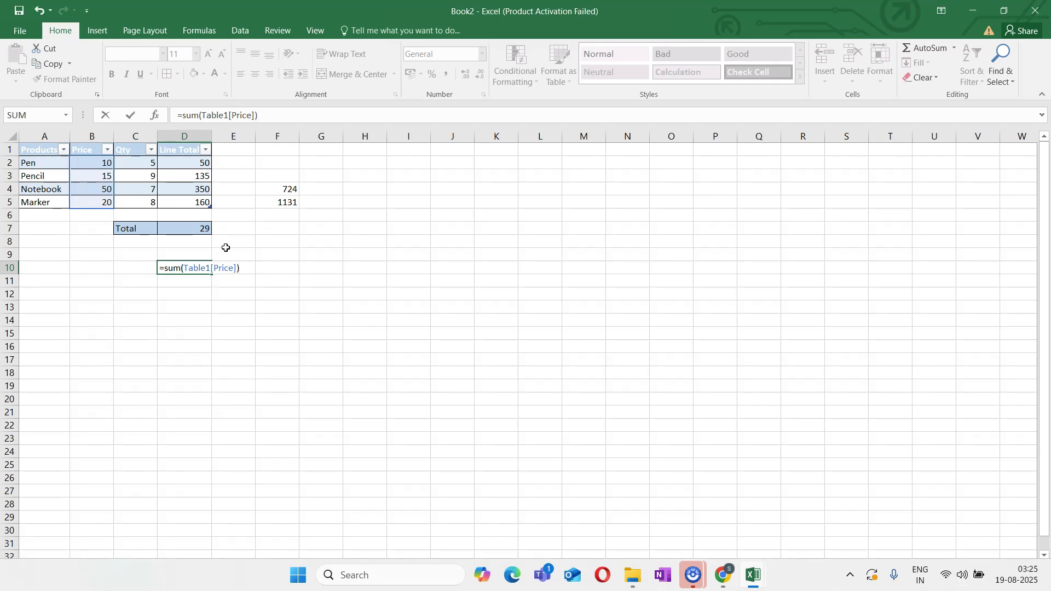
key(Return)
click(183, 269)
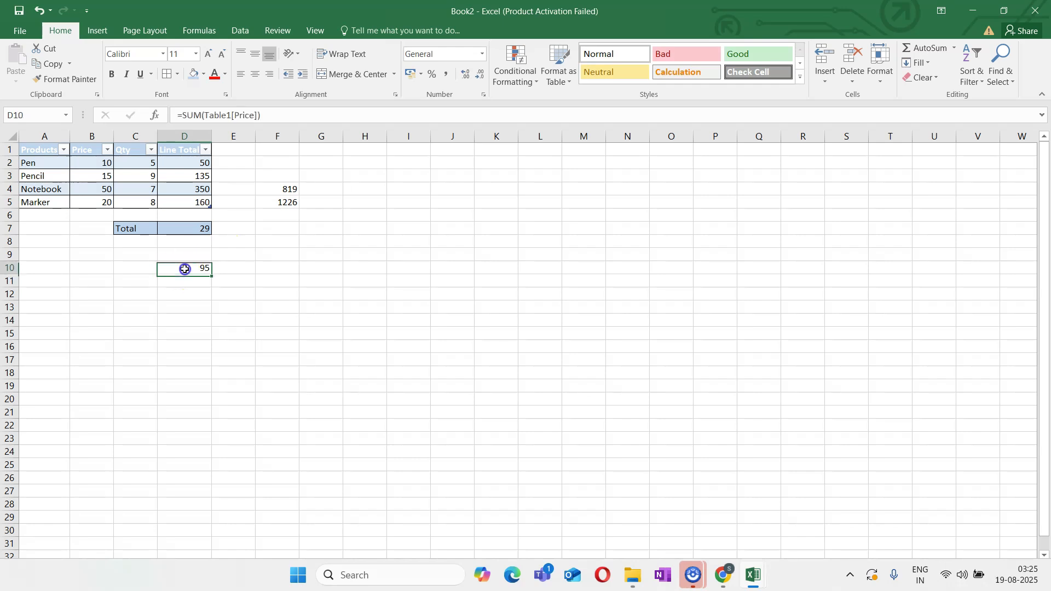
Compare the prices in B2:B5 and the structured sum in D10 with the whole-column sum in F4
drag(93, 158, 93, 202)
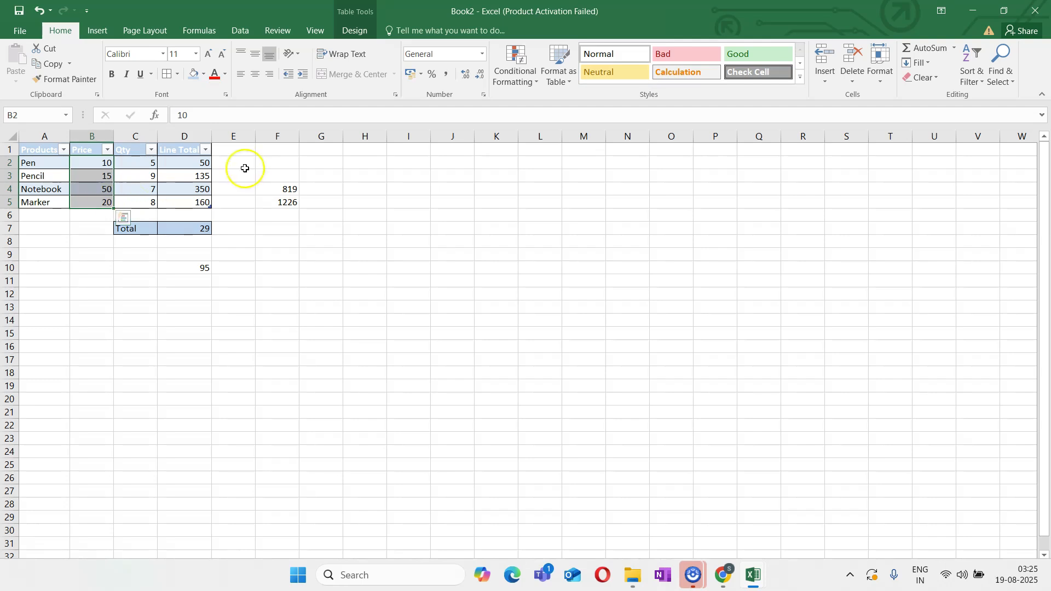
click(288, 189)
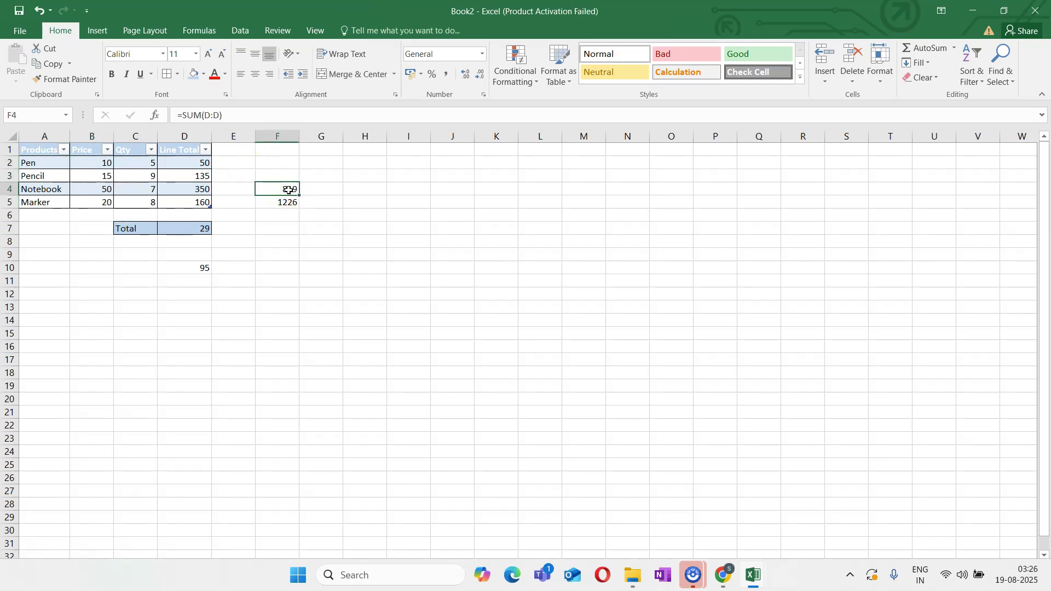
click(201, 267)
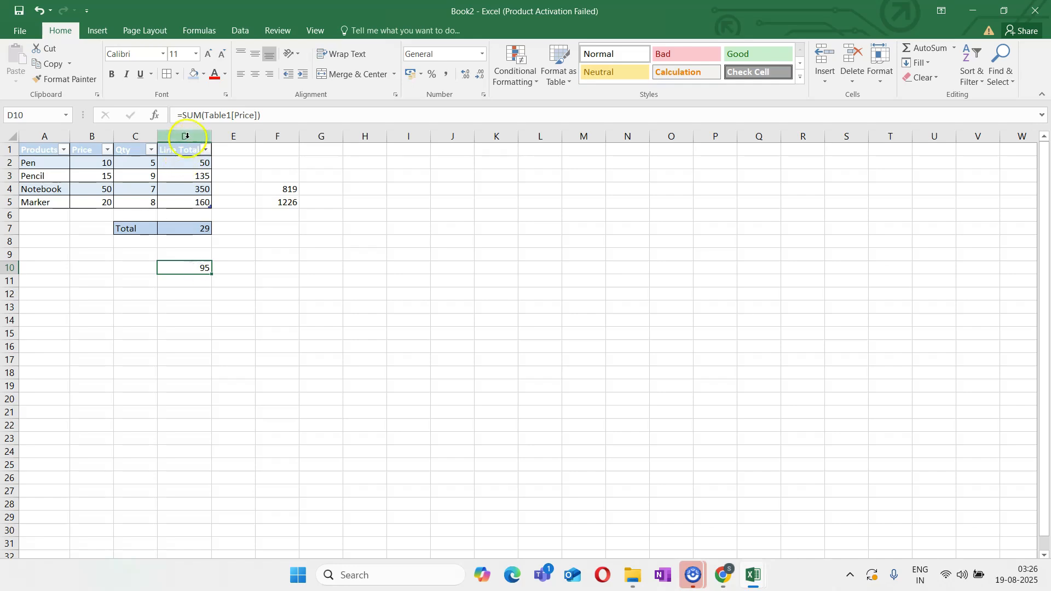
click(187, 138)
click(283, 187)
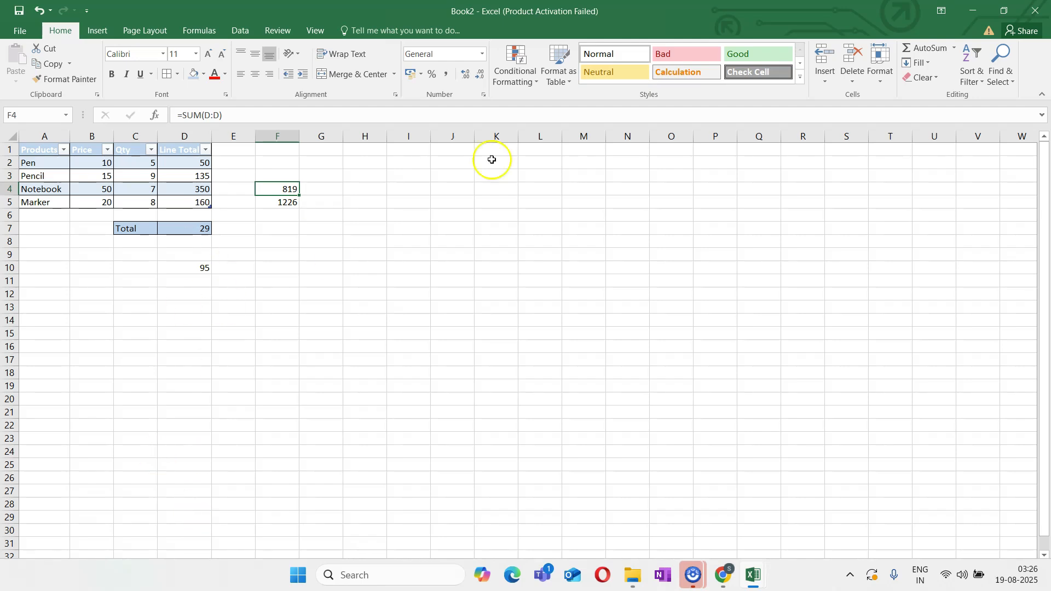
Add a new blank worksheet after Sheet2 and show the workbook window at full size
click(1003, 10)
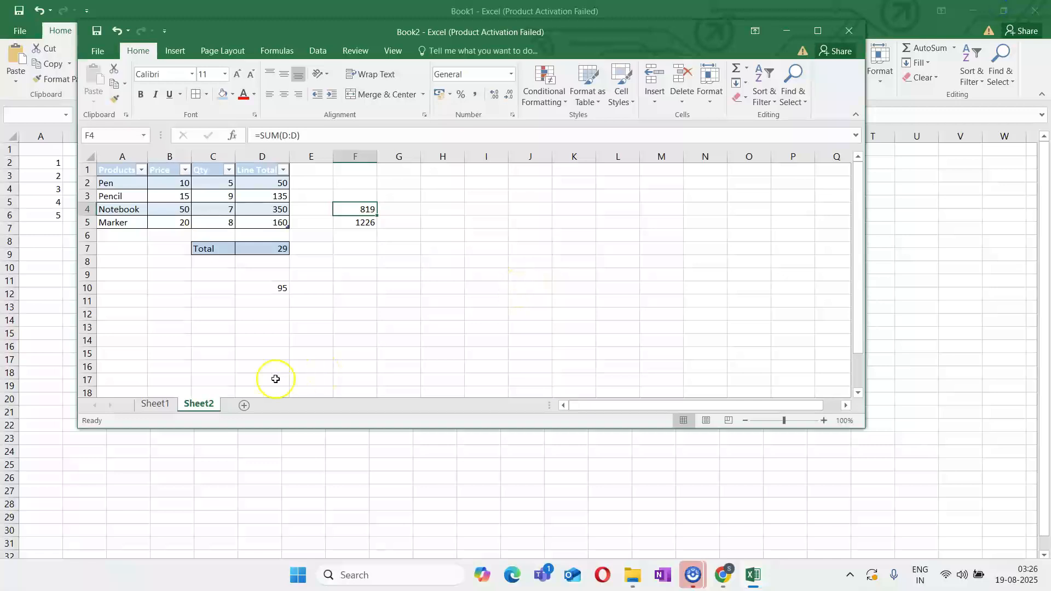
click(242, 405)
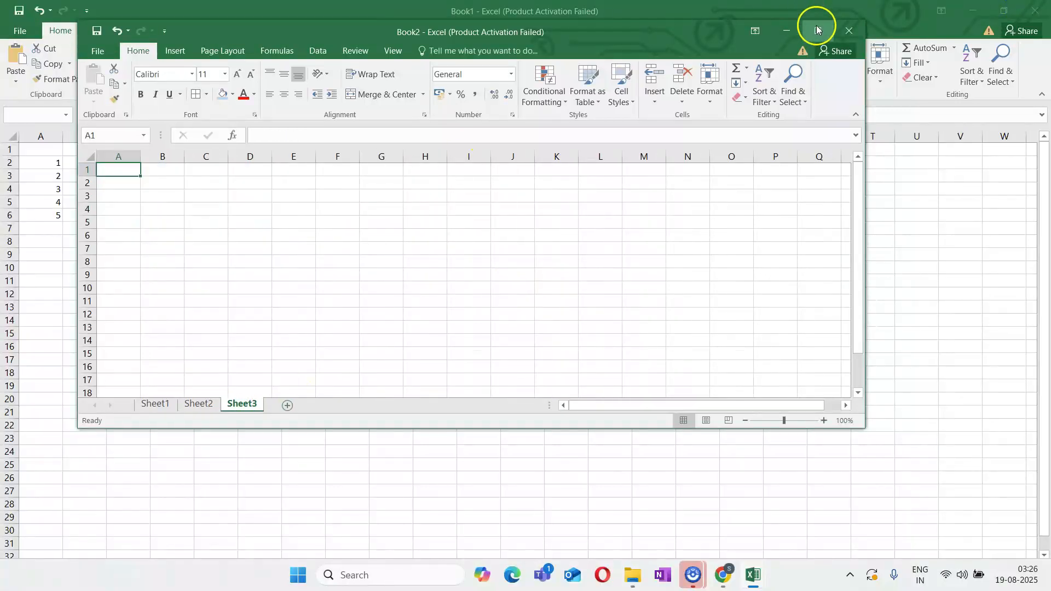
click(818, 31)
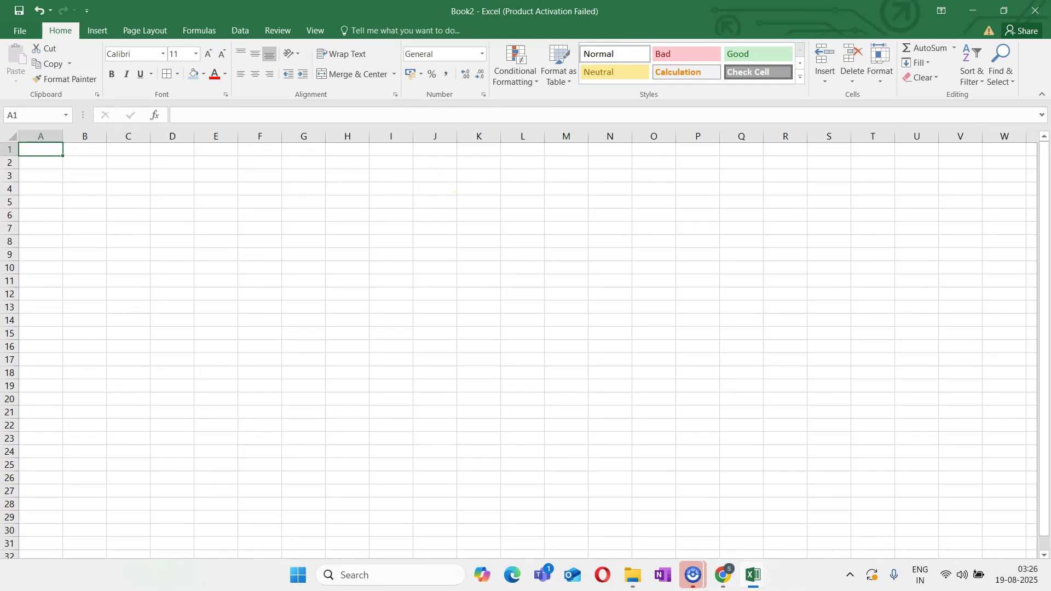
Enter the column headings Label in A1 and Amount in B1 of the new sheet
text(Label)
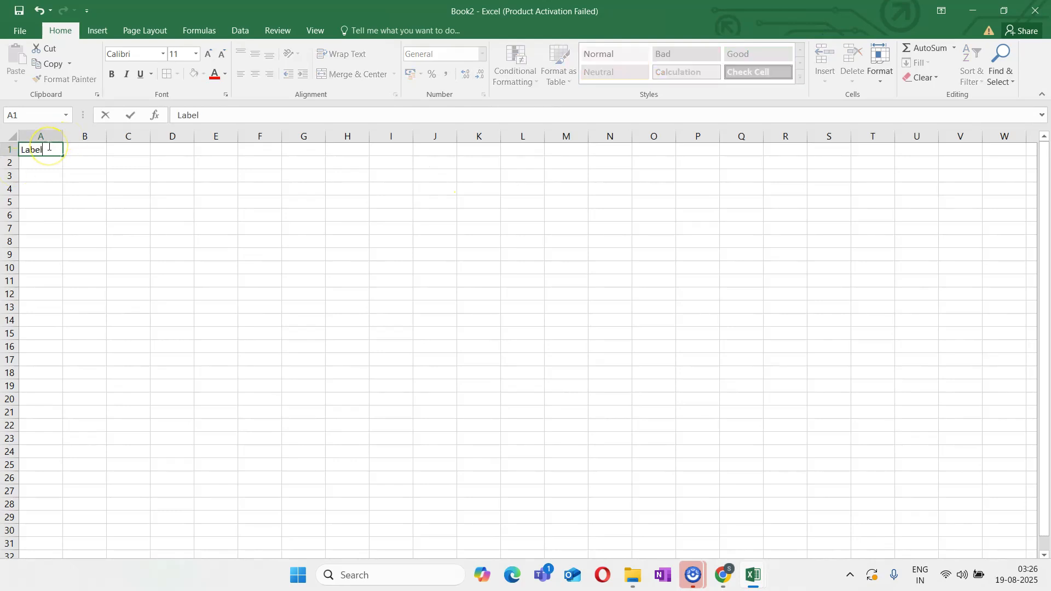
key(Tab)
text(Amount)
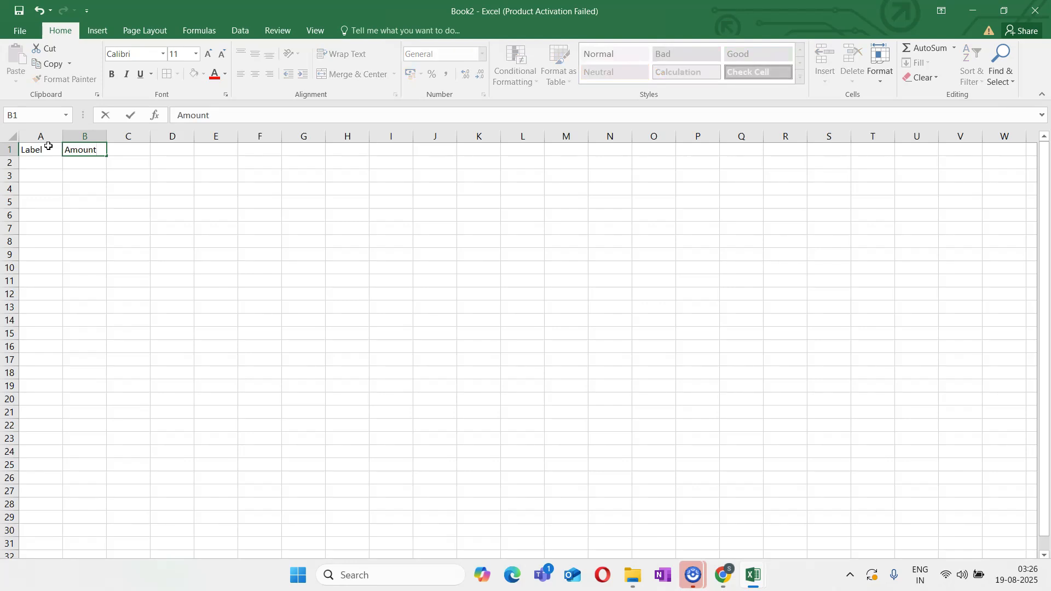
key(Return)
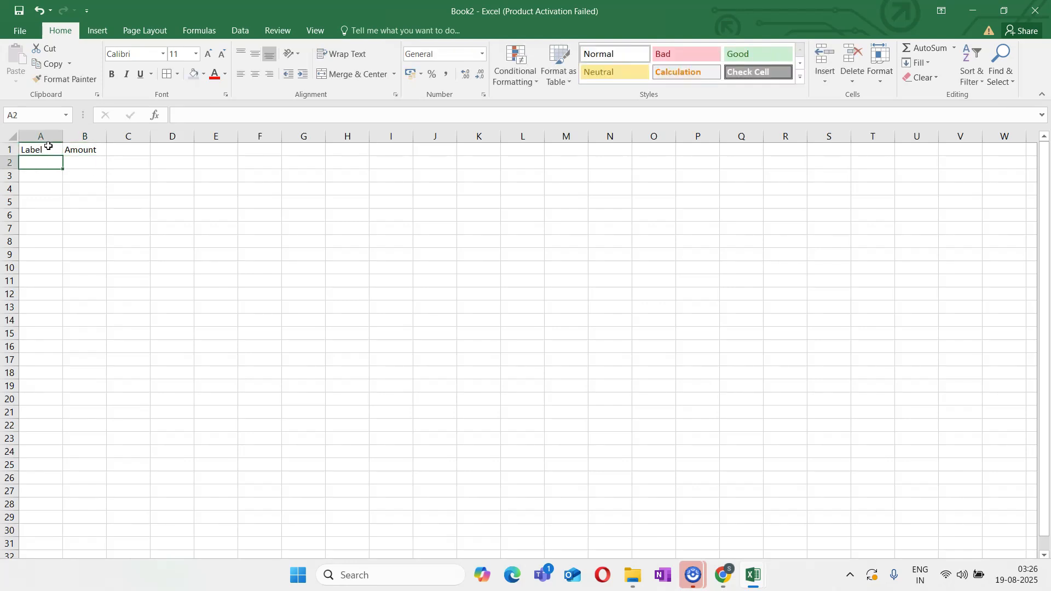
Enter a True Number row in A2 with the amount 120 in B2, and widen column A to fit its text
text(True Number)
key(Tab)
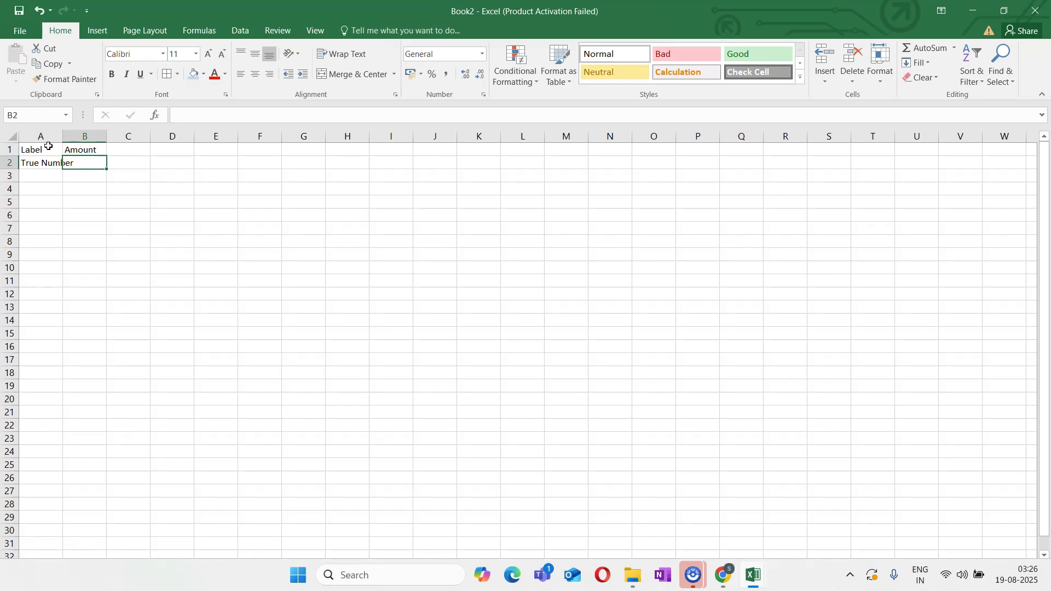
text(120)
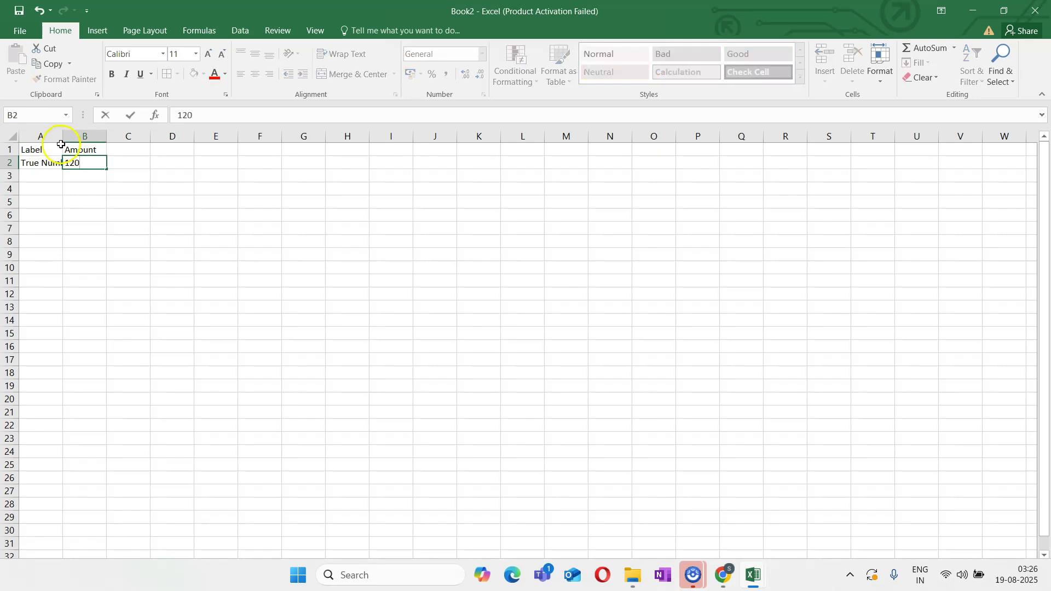
click(67, 259)
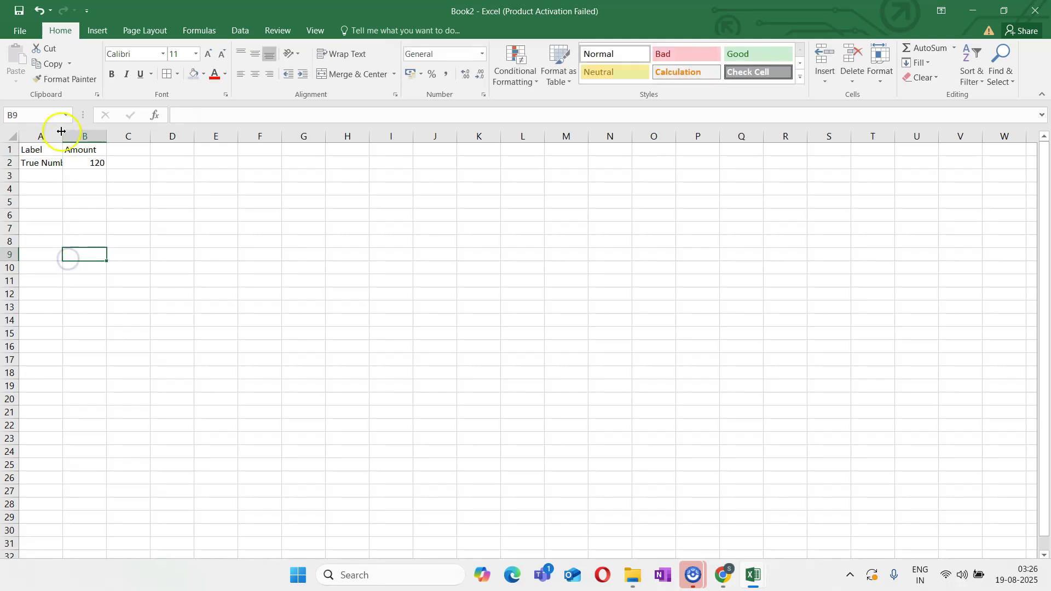
drag(63, 137, 93, 141)
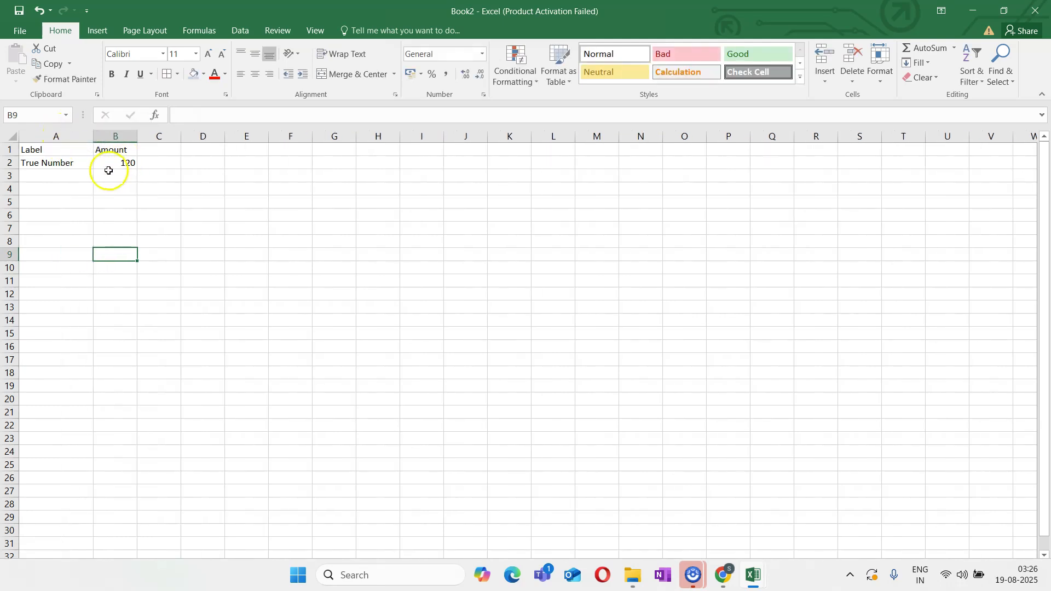
click(116, 163)
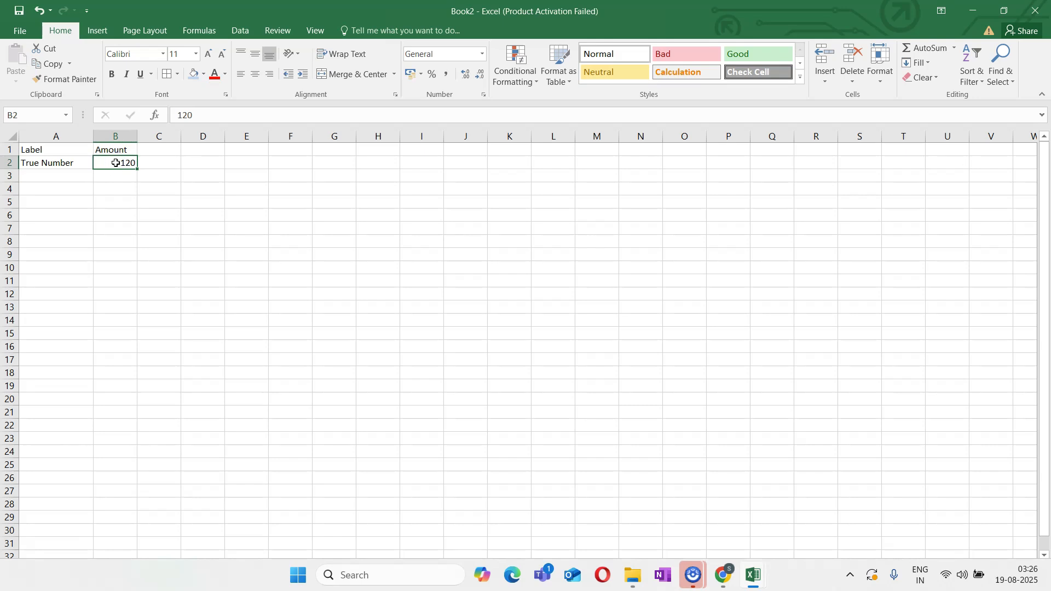
Add a Text Number row in A3 with the amount "130", including the double quotation marks, in B3
click(51, 179)
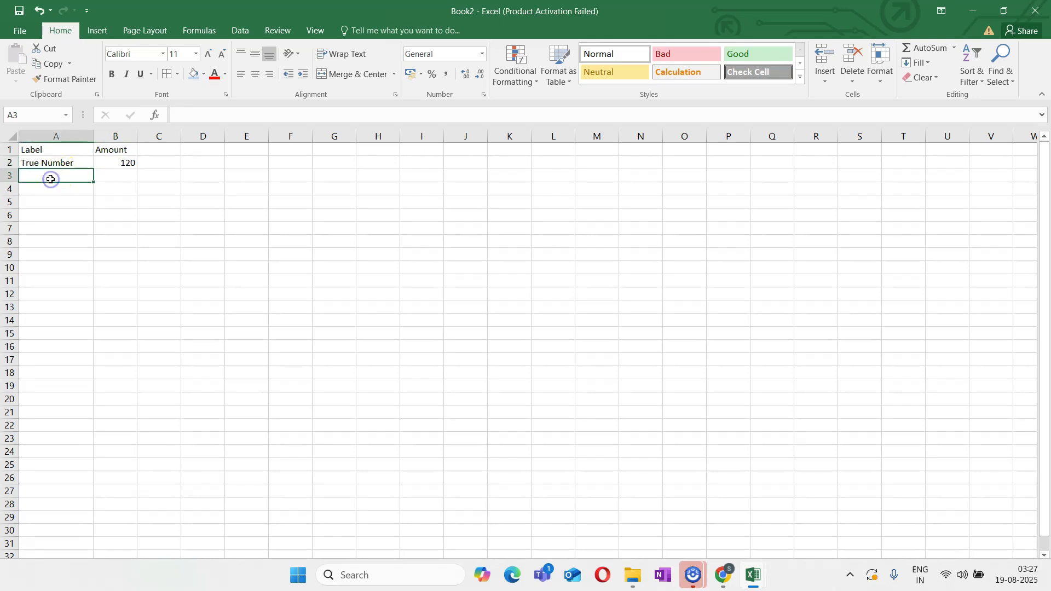
text(Test)
key(BackSpace)
key(BackSpace)
text(xt Number)
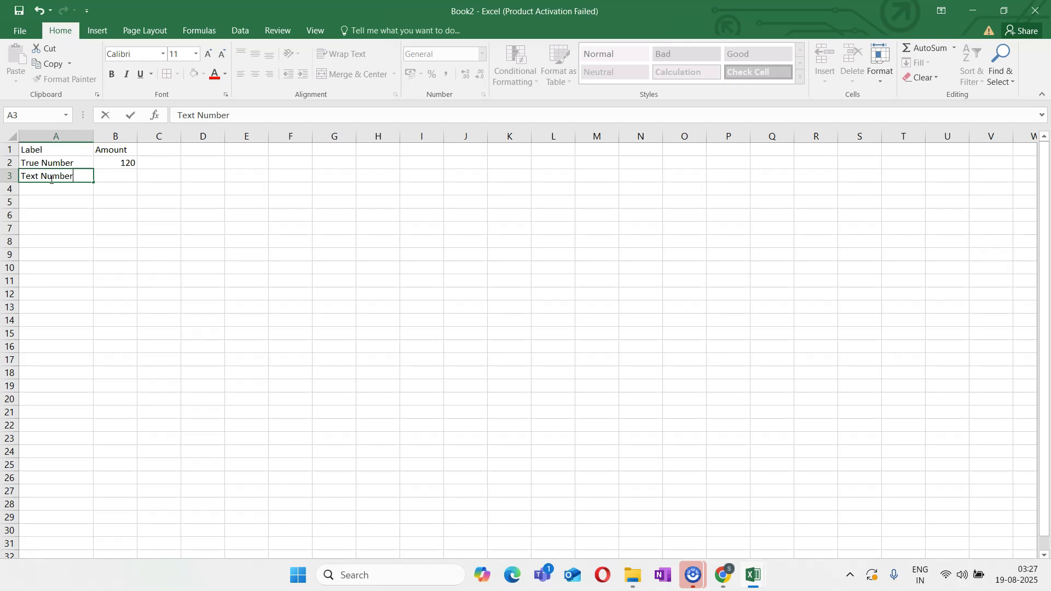
key(Tab)
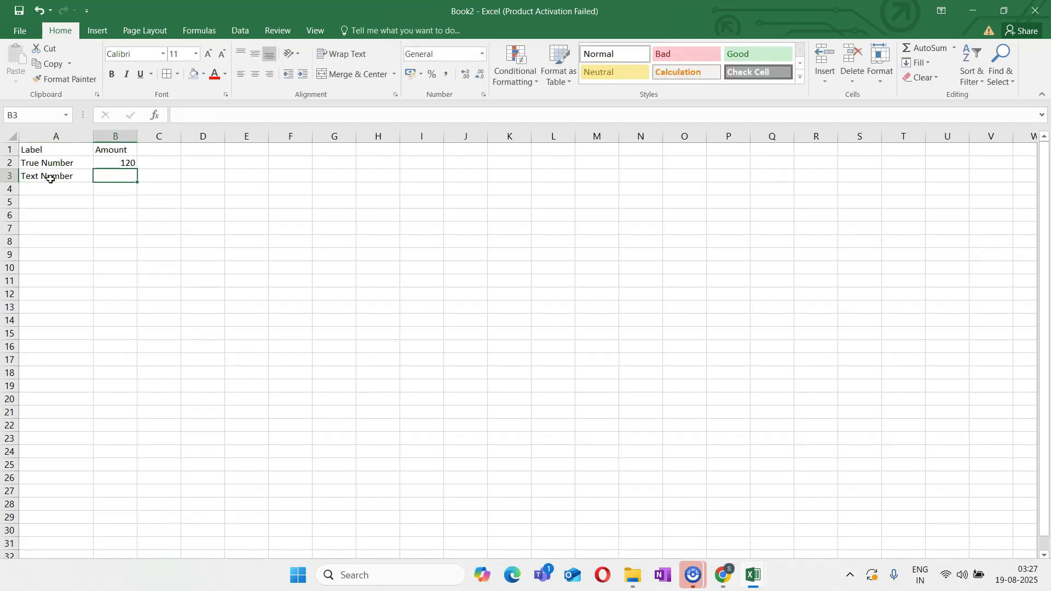
text(")
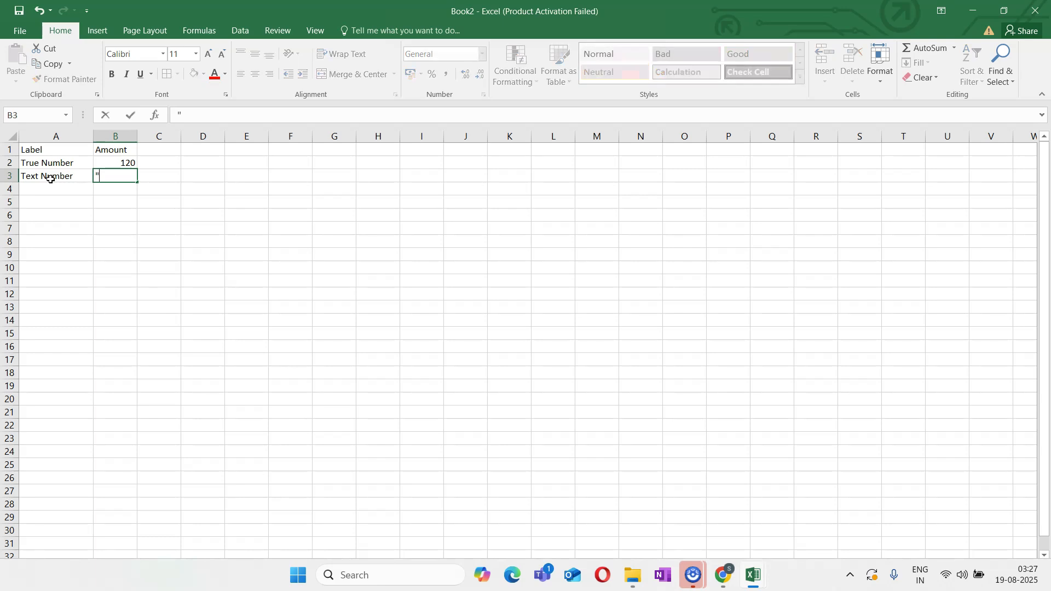
text(130")
key(Return)
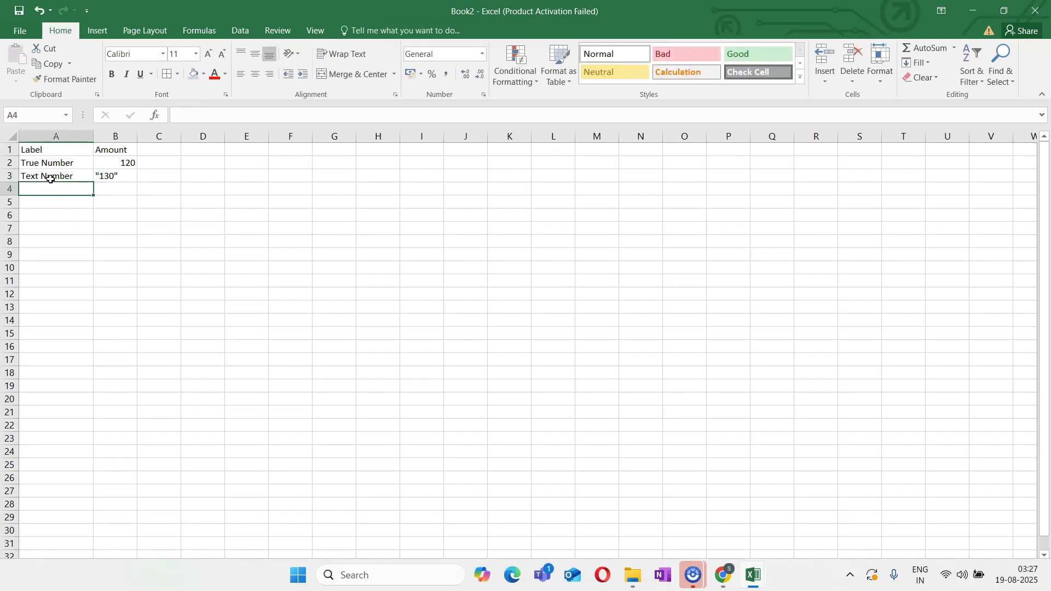
Add another True Number row in A4 with the amount 150 in B4
text(True Number)
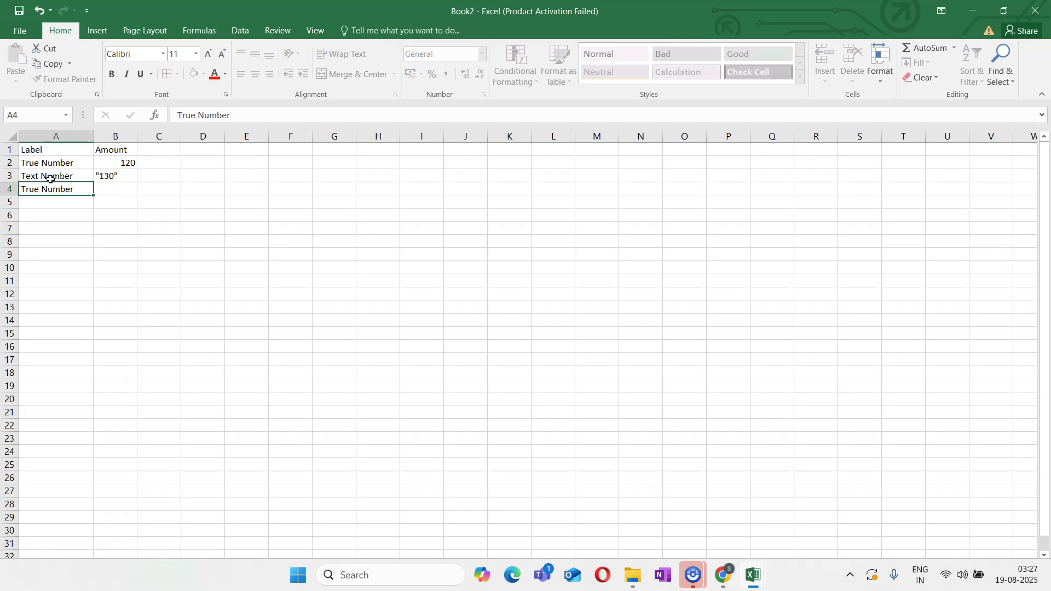
key(Tab)
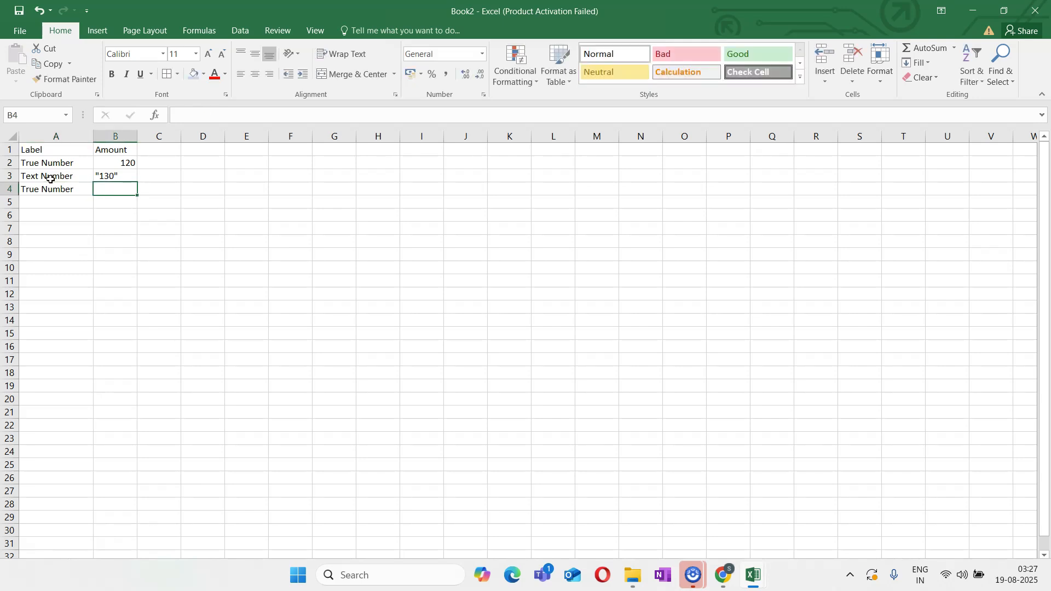
text(150)
click(182, 285)
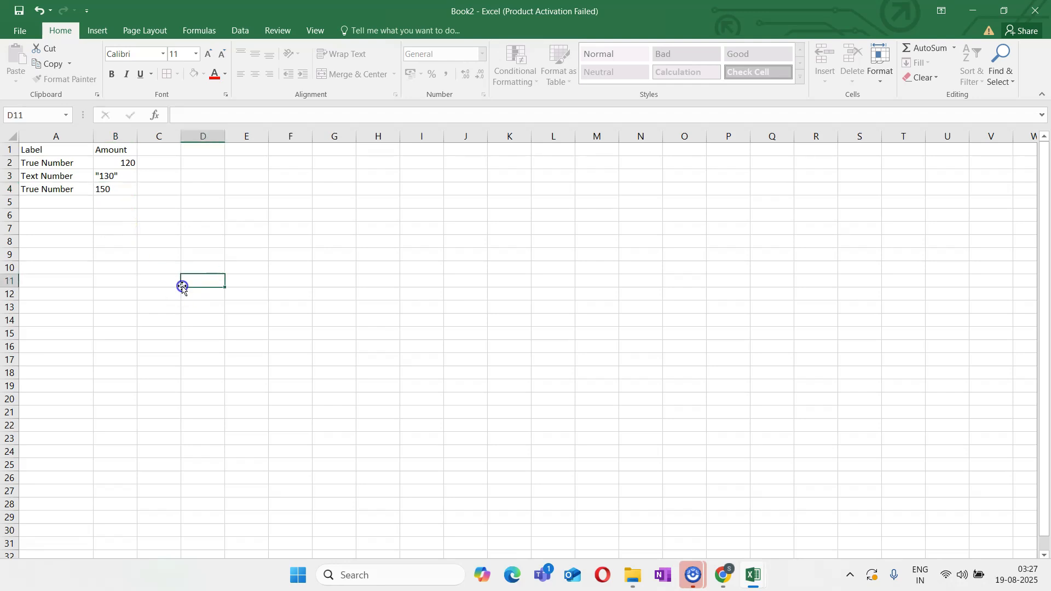
Sum the amounts B2:B4 with a SUM formula in B6, and select the quoted text amount in B3
click(122, 218)
text(=sum)
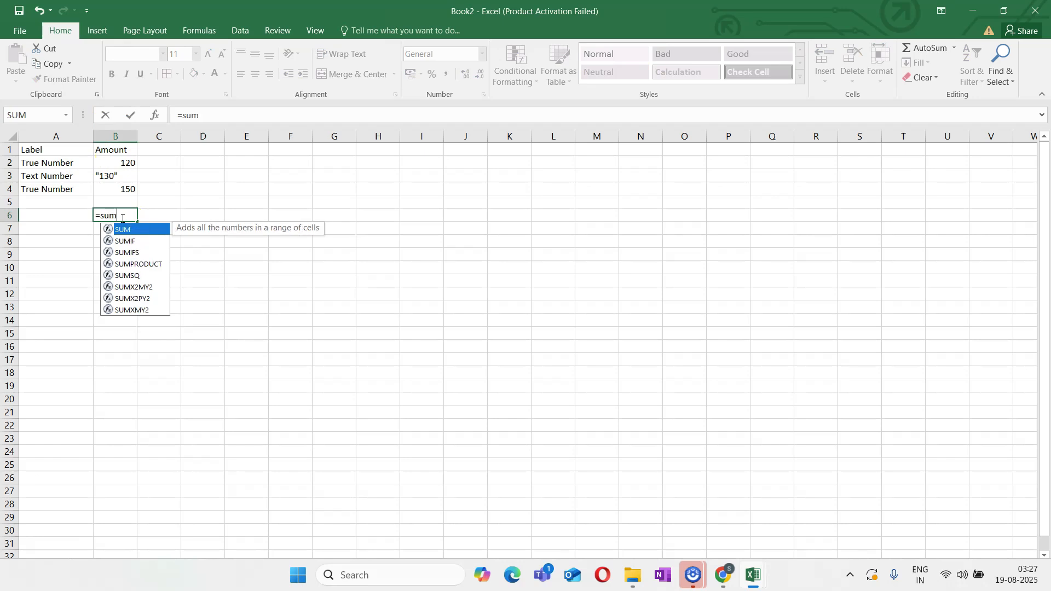
text(()
drag(125, 162, 125, 193)
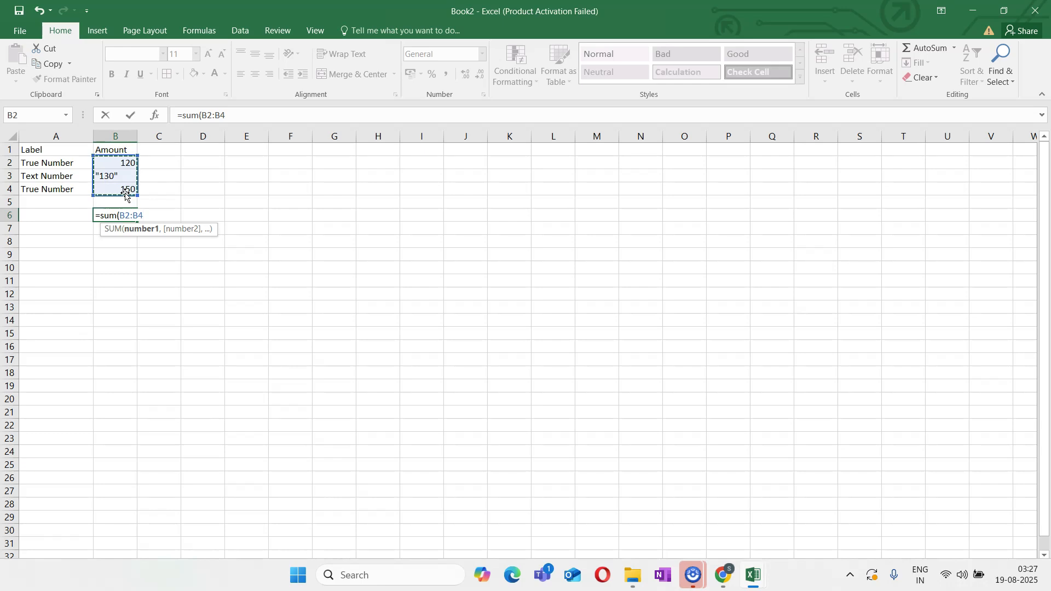
key(Return)
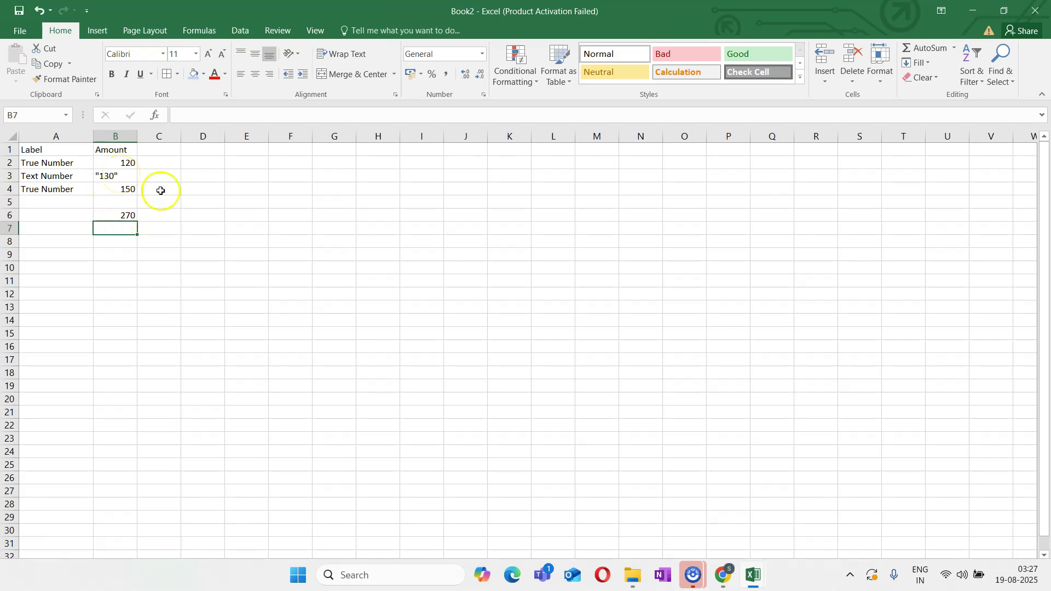
click(125, 181)
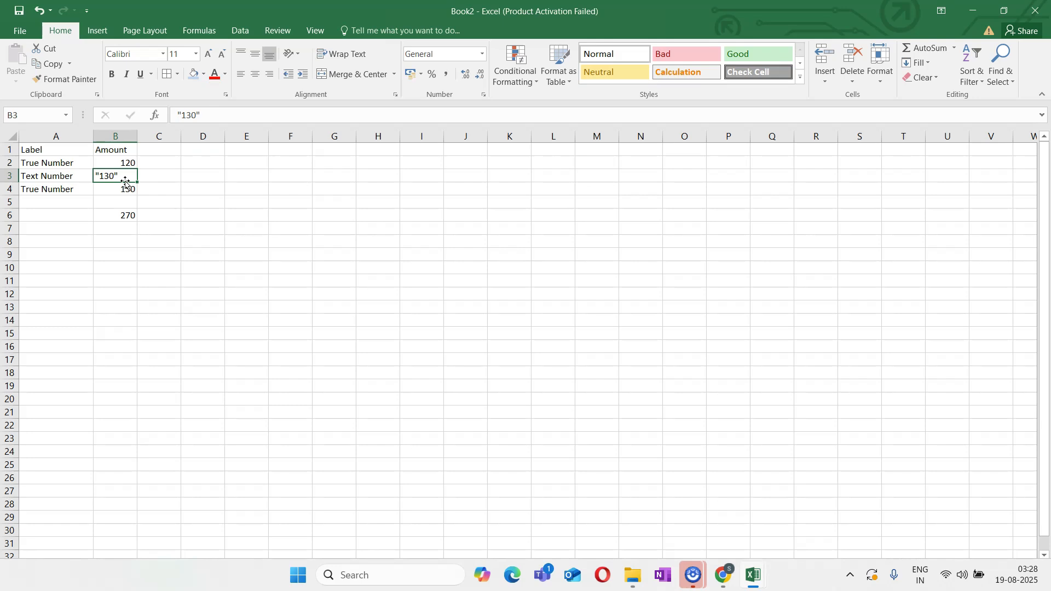
Try to sum B2:B4 in D6 with the text amount coerced to a number, using =SUM(--B2:B4)
double_click(123, 175)
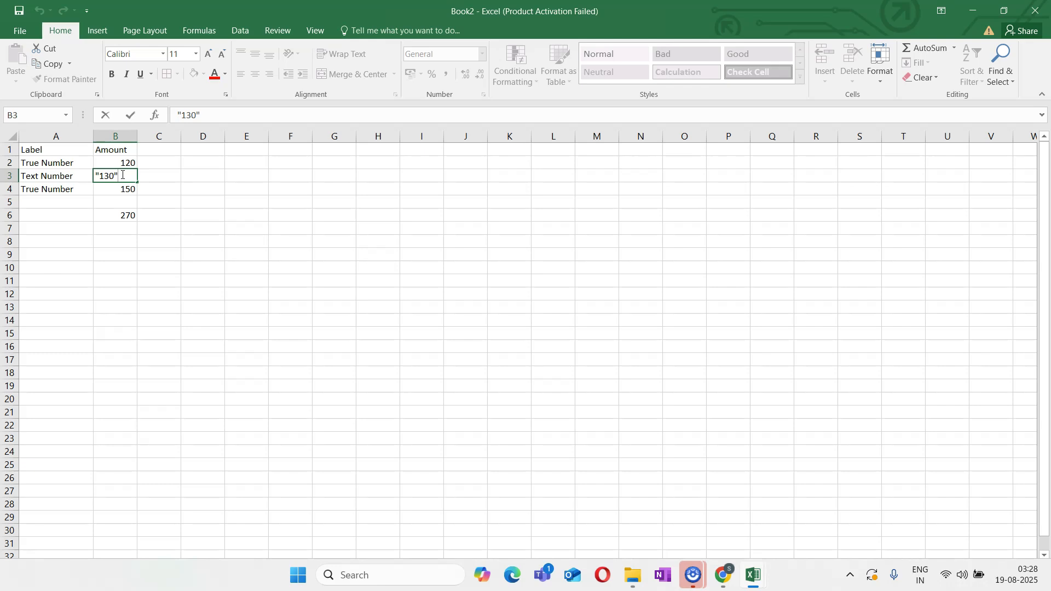
click(196, 213)
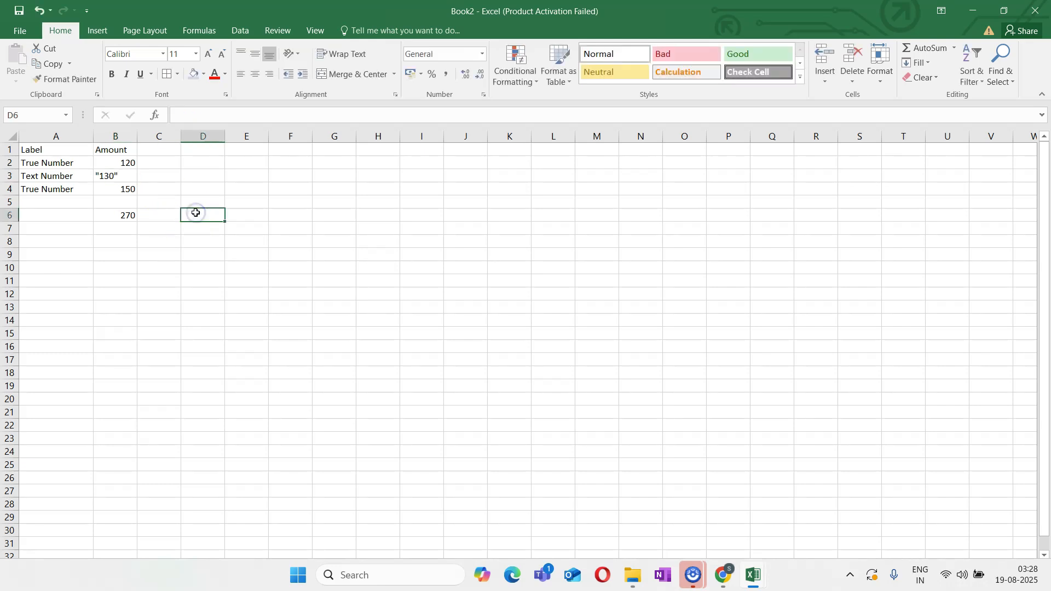
text(=)
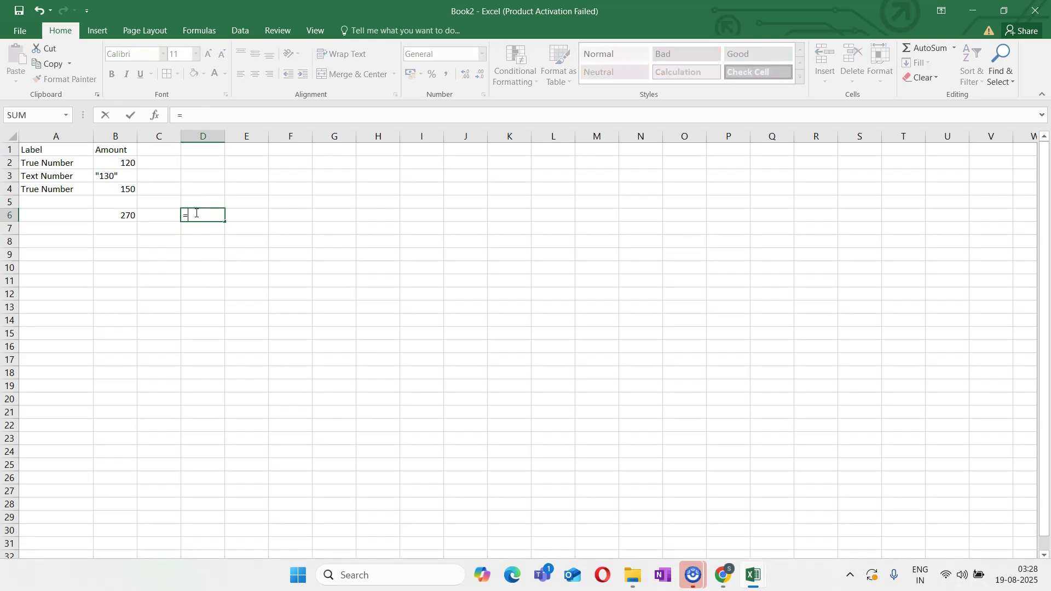
text(sum()
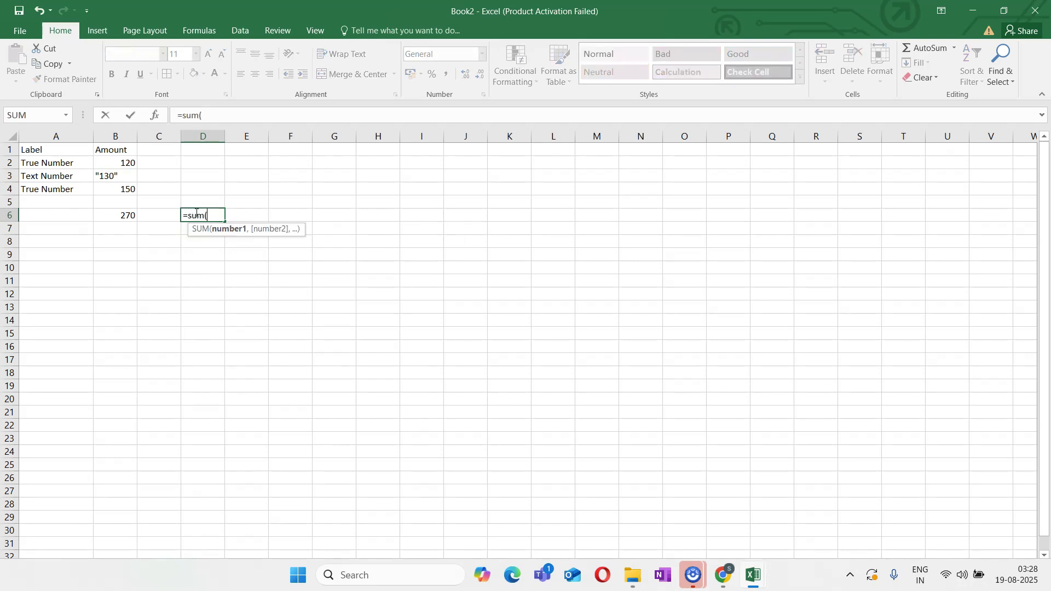
text(--)
drag(108, 164, 117, 190)
text())
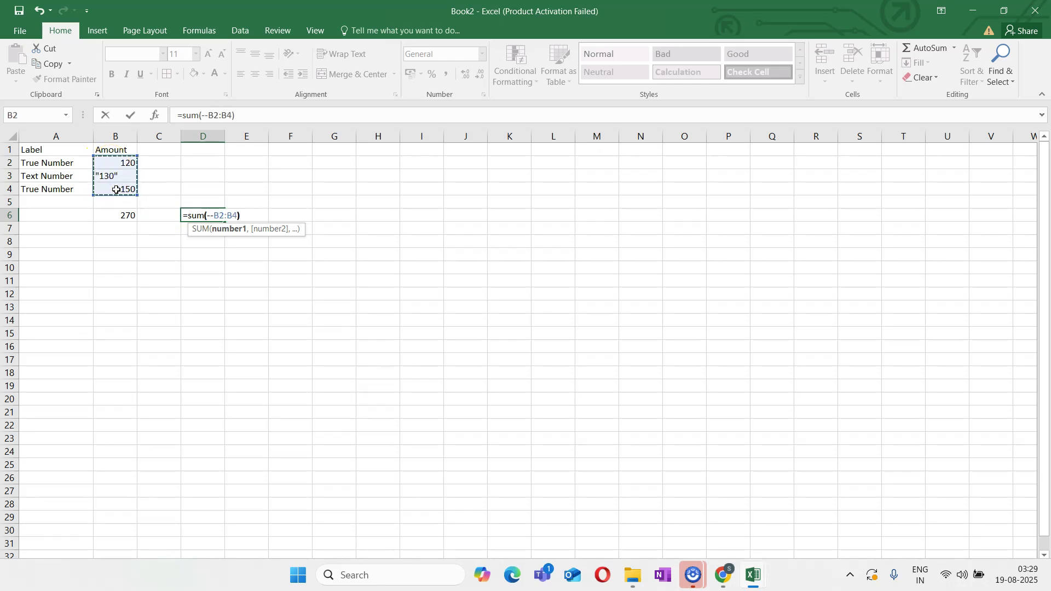
key(Return)
click(205, 214)
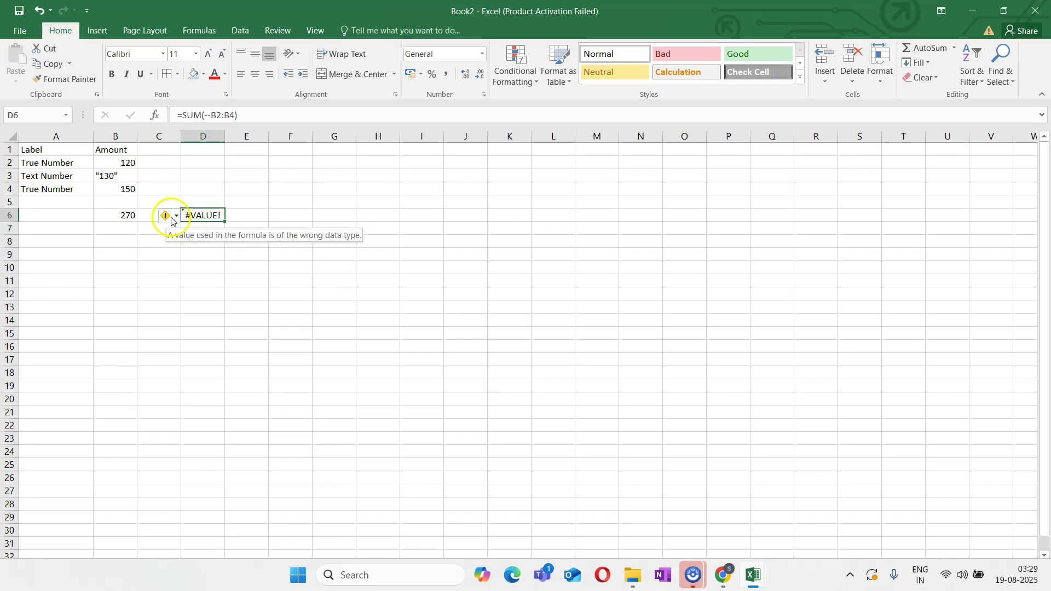
mouse_move(174, 218)
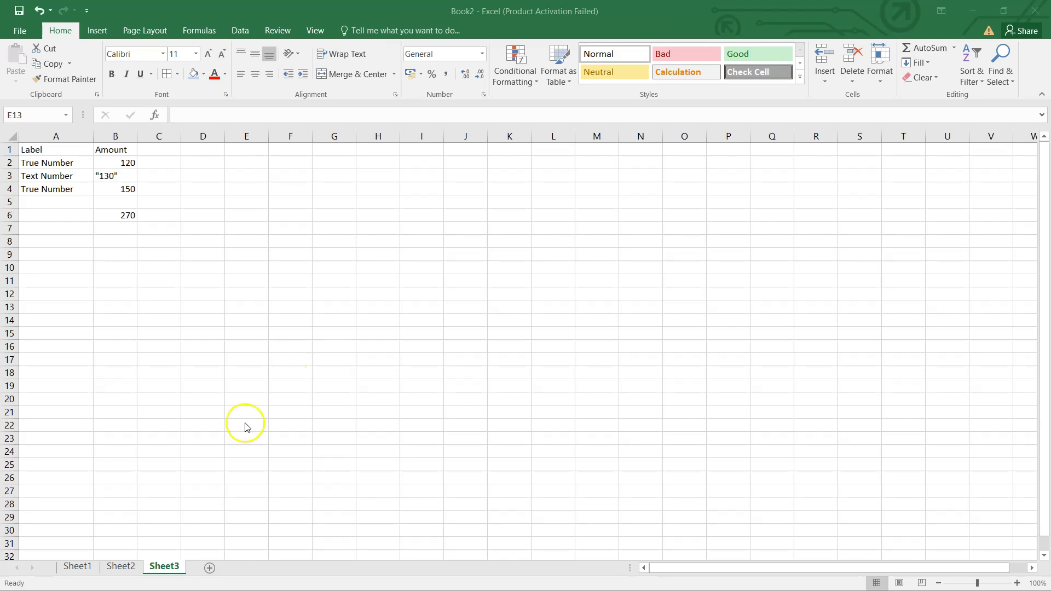
Add a new worksheet and enter the headers Region in A1 and Sales in B1
click(211, 568)
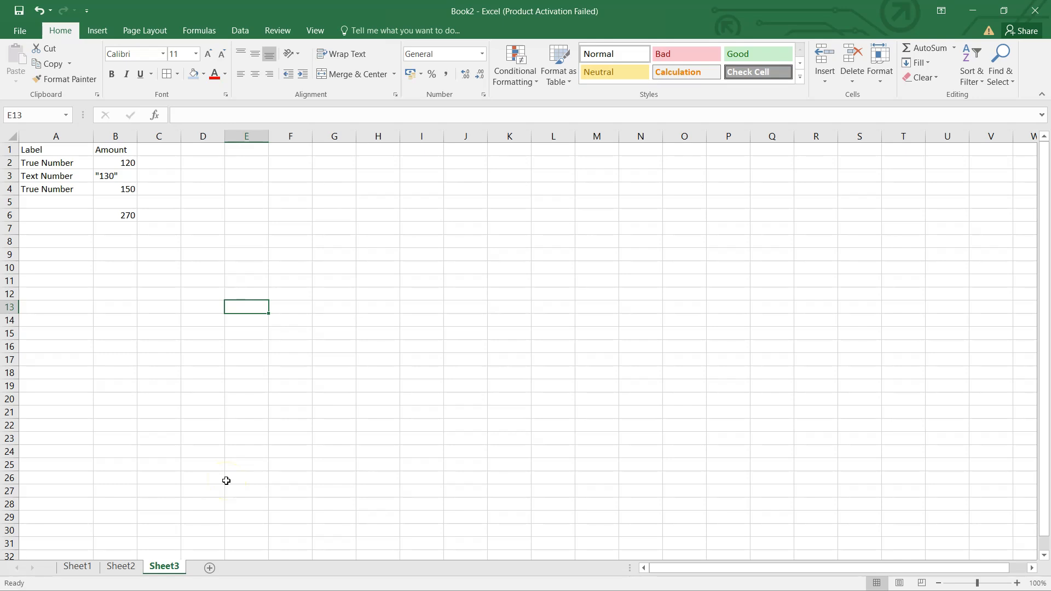
click(209, 568)
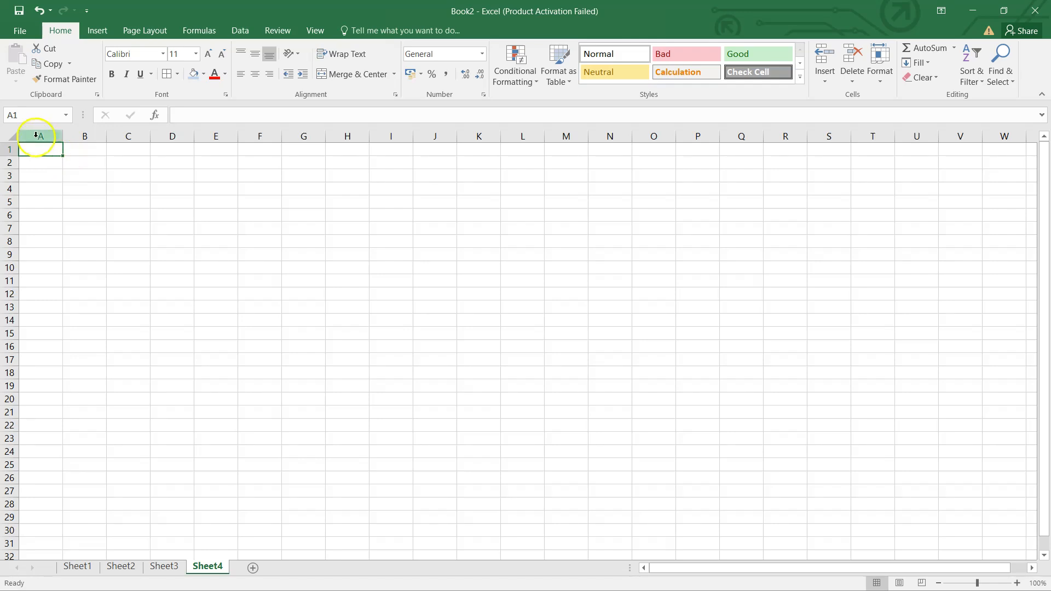
text(Reg)
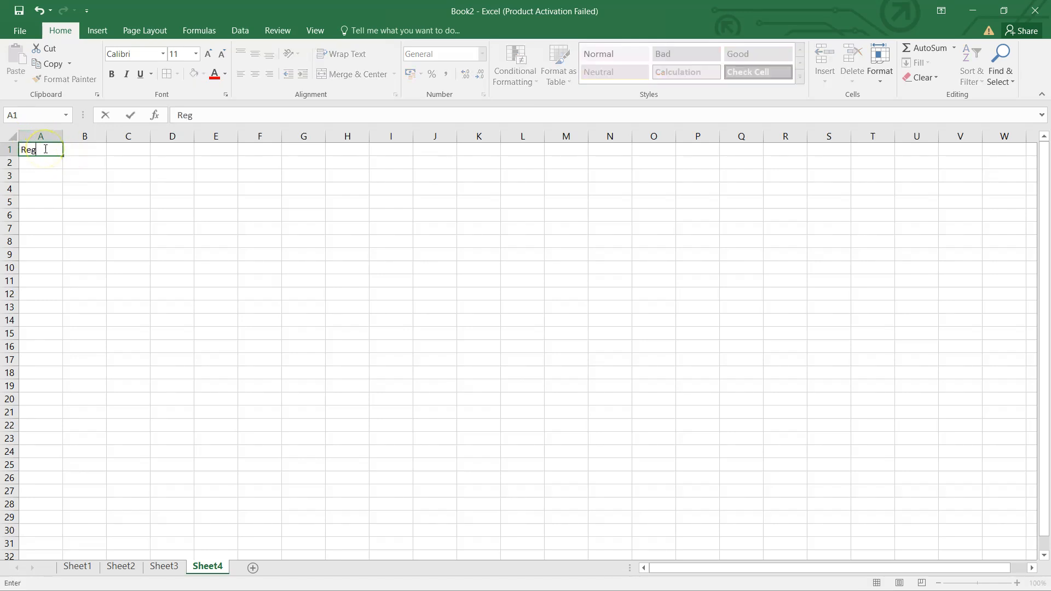
text(ion)
key(Tab)
text(Sales)
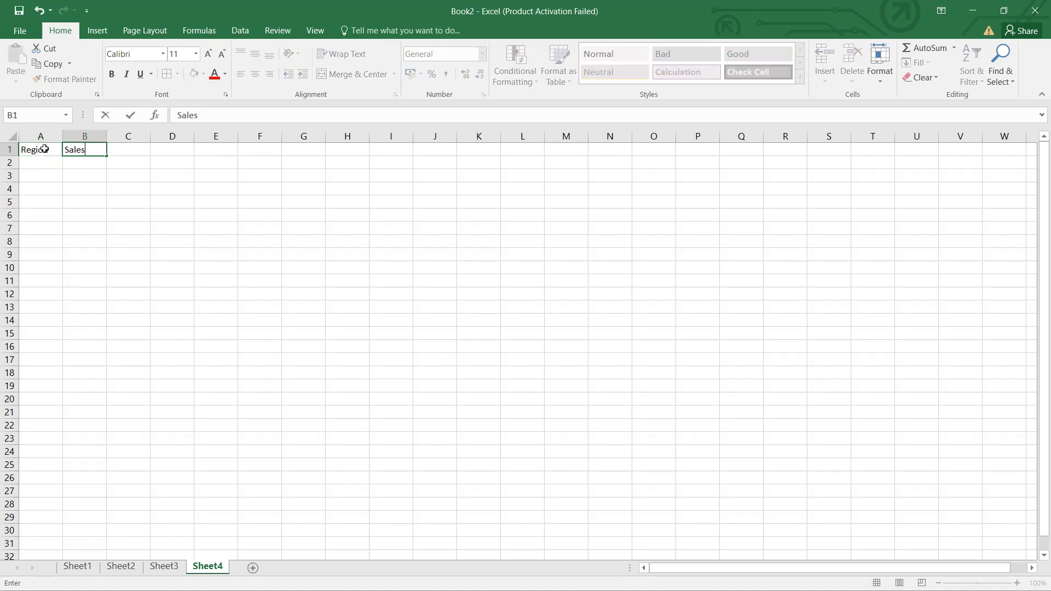
key(Return)
List the regions East, West, East, North and East in A2:A6
key(Left)
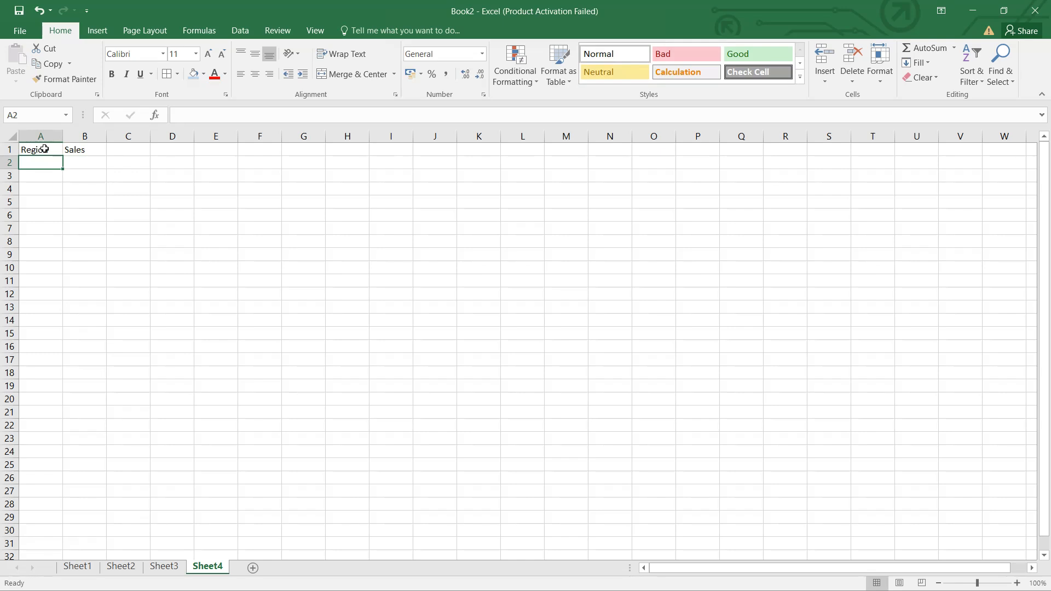
text(East)
key(Return)
text(West)
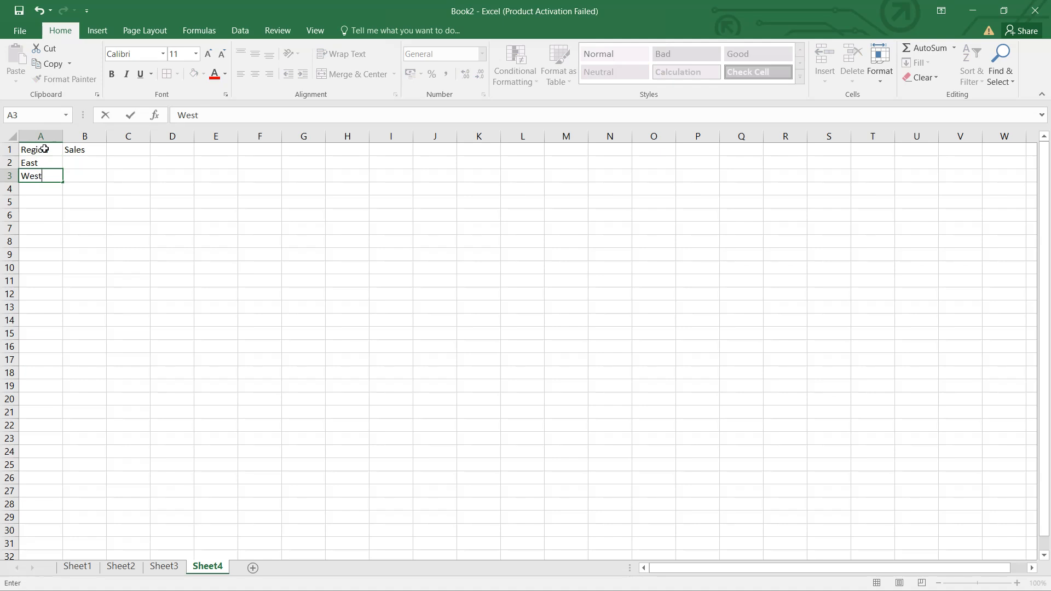
key(Return)
text(East)
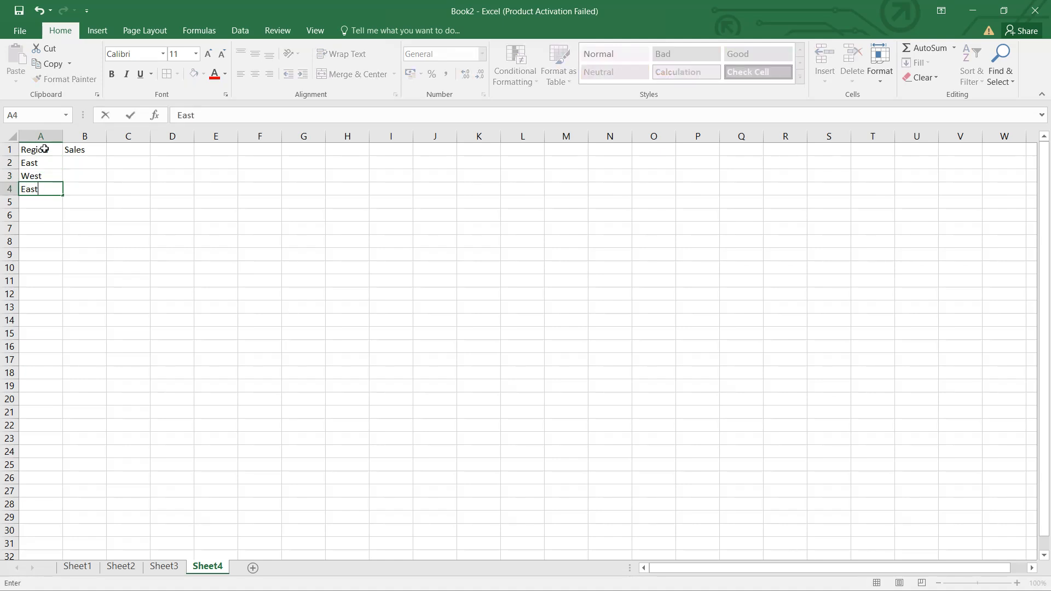
key(Return)
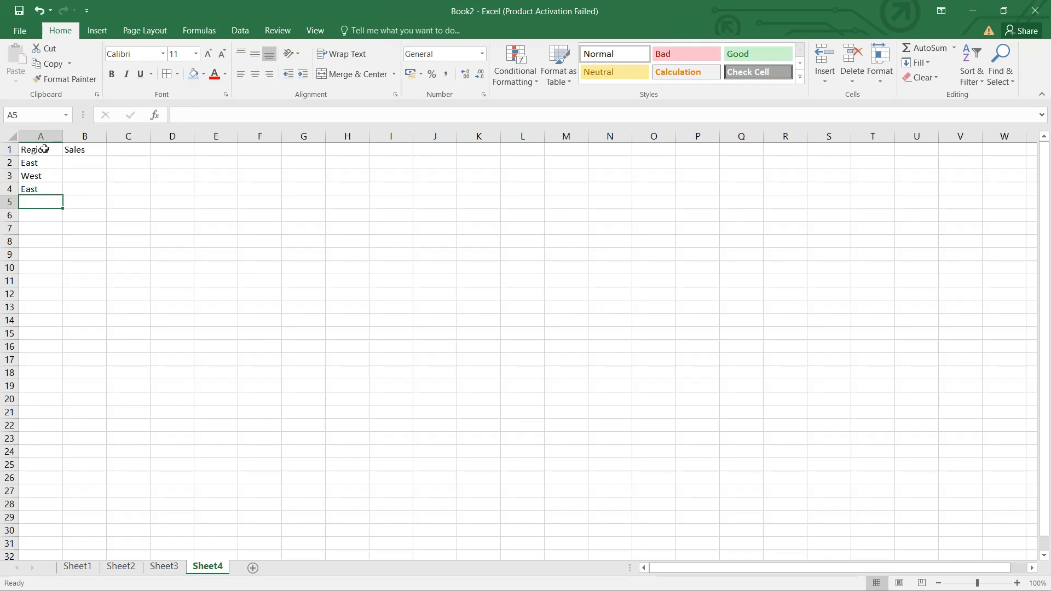
text(North)
key(Return)
text(East)
key(Tab)
Fill the Sales column in B2:B6 with 1200, 900, 1500, 700 and 900
key(Up)
key(Up)
key(Up)
key(Up)
text(1200)
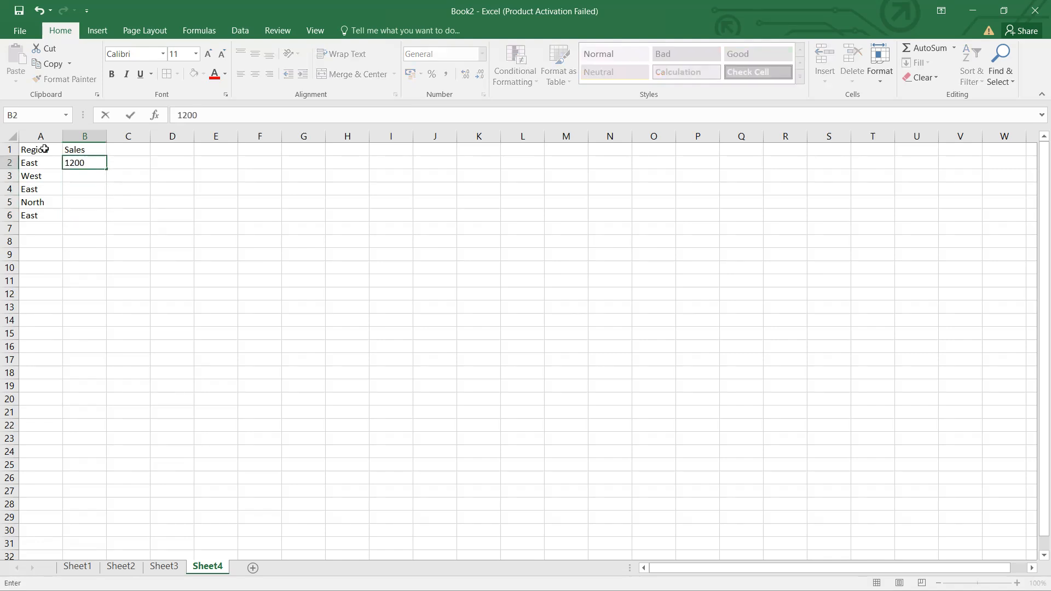
key(Return)
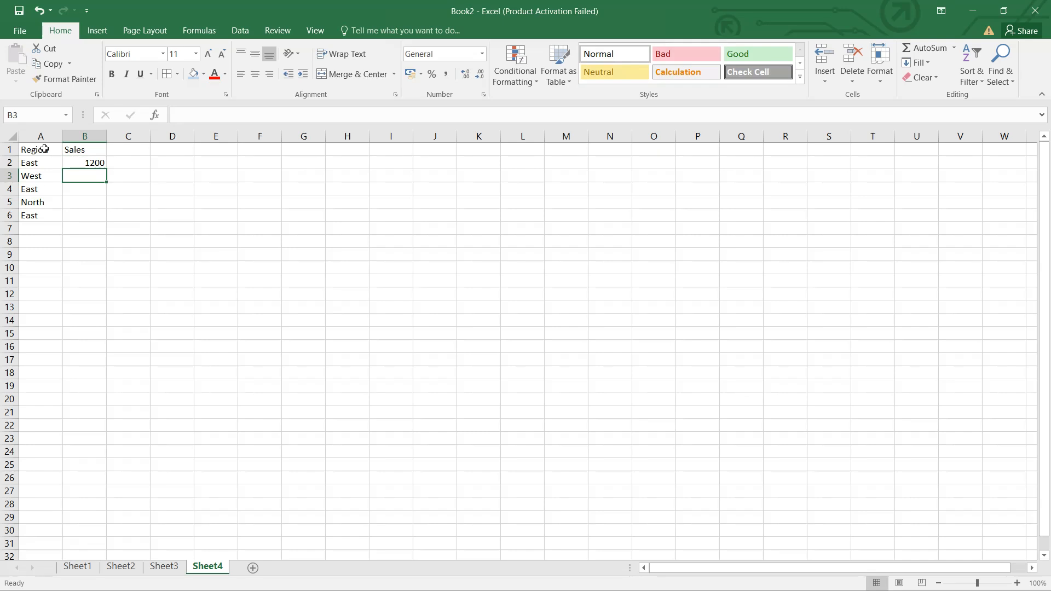
text(900)
key(Return)
text(1500)
key(Return)
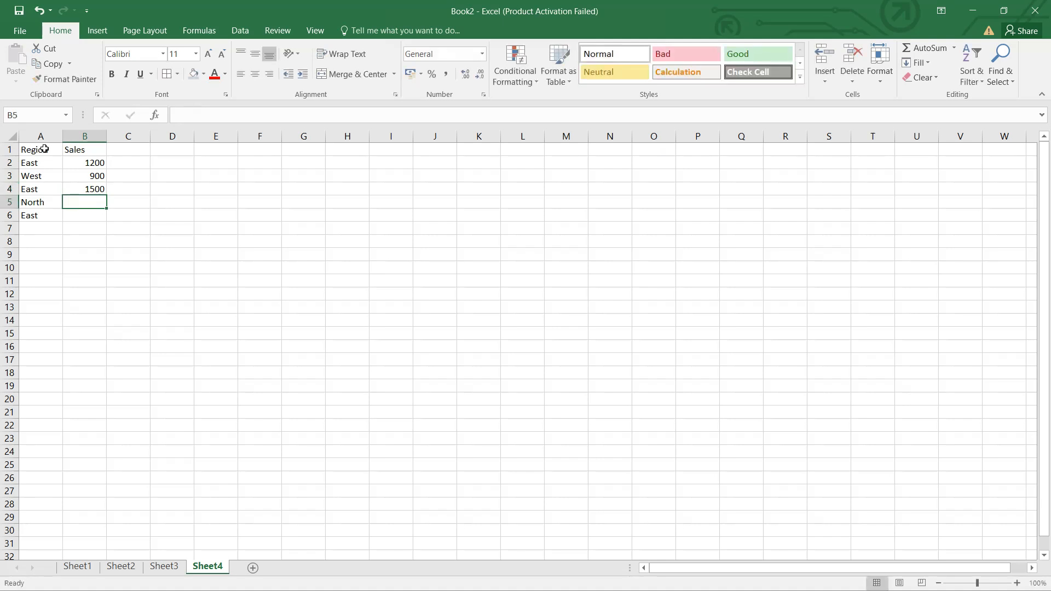
text(700)
key(Return)
text(900)
key(Return)
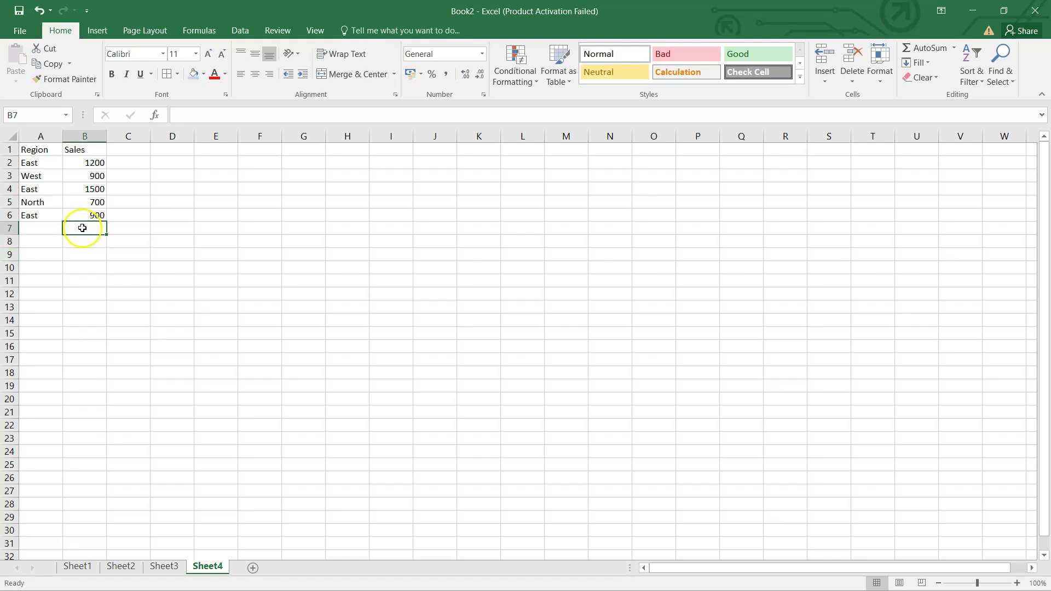
Total the sales in B8 with the formula =SUM(B2:B6)
click(88, 244)
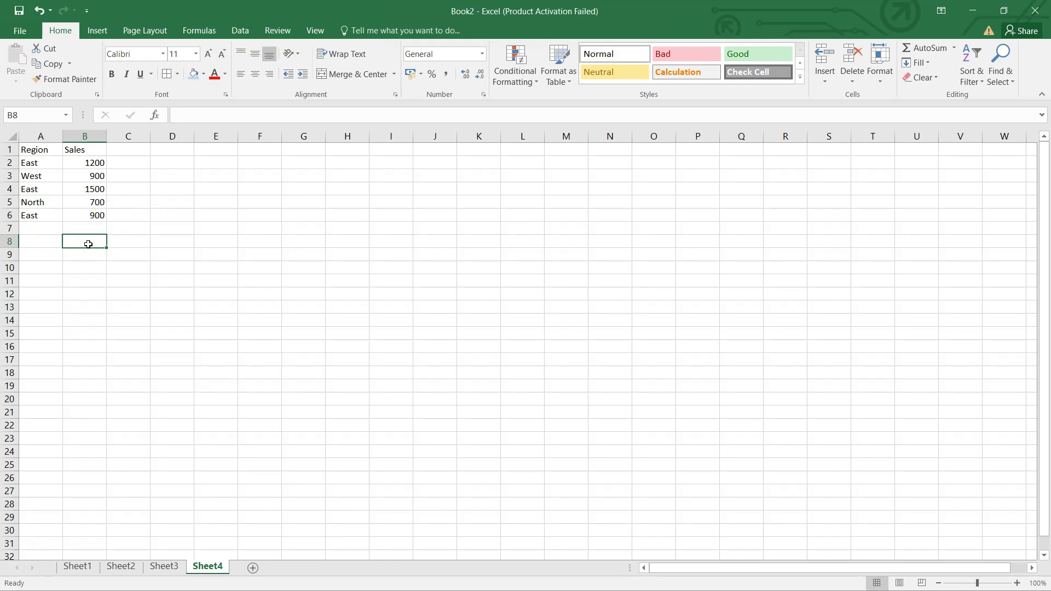
text(=su)
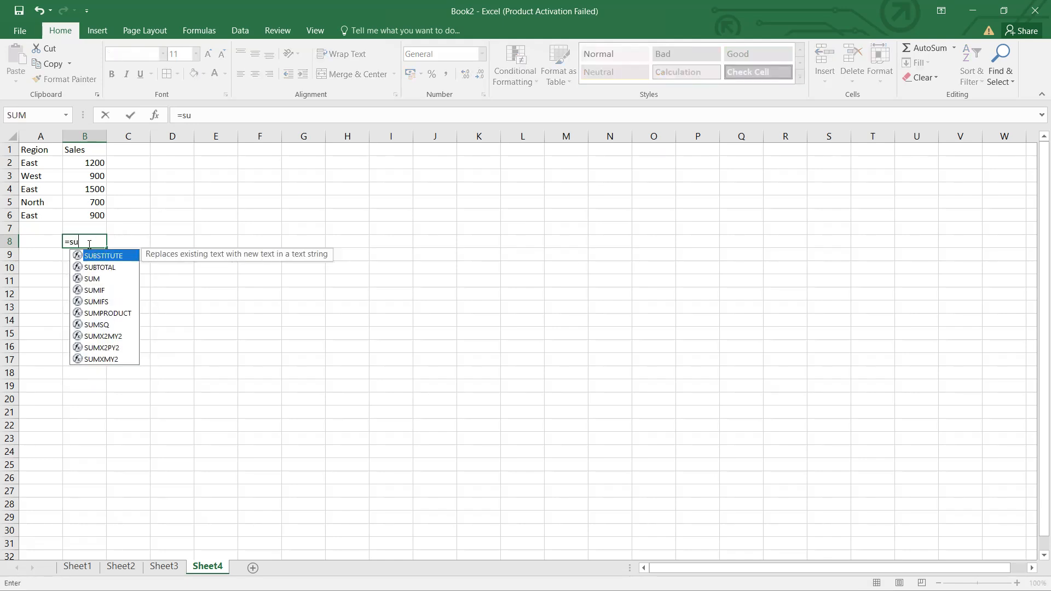
text(m()
drag(93, 162, 92, 213)
text())
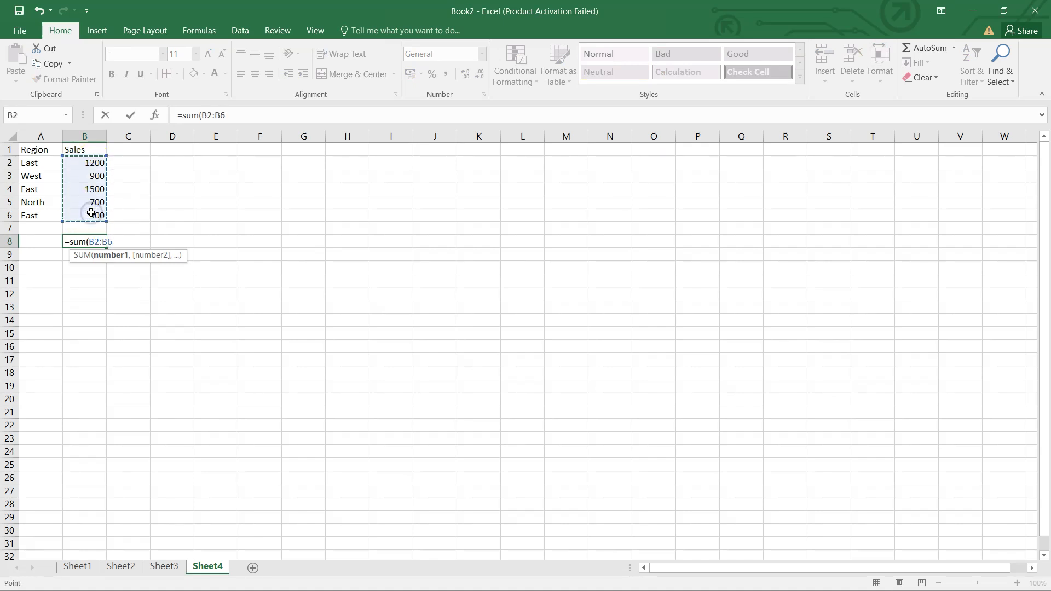
key(Return)
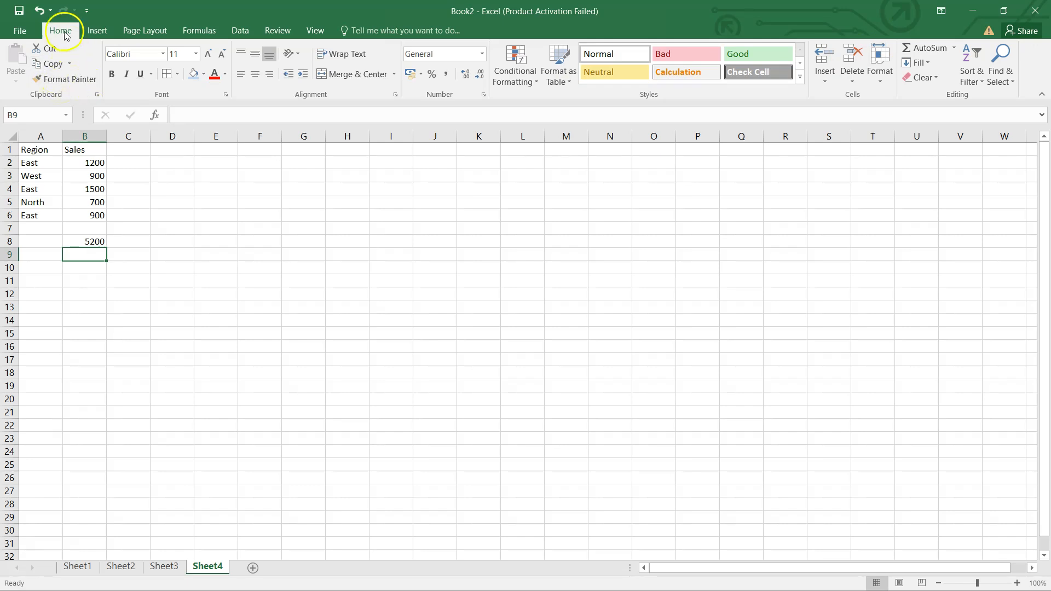
click(979, 82)
click(991, 142)
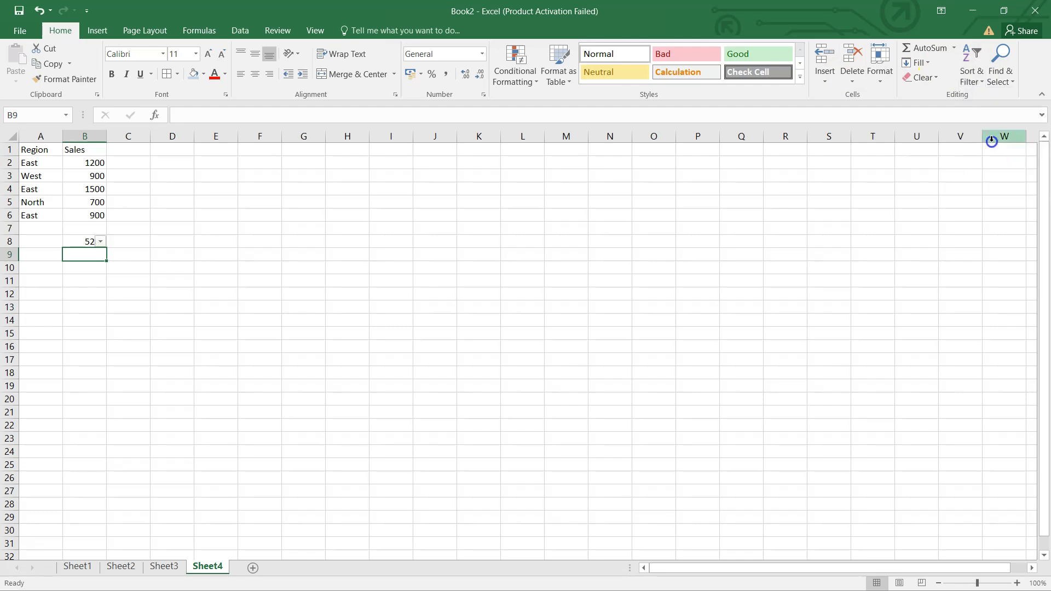
click(99, 242)
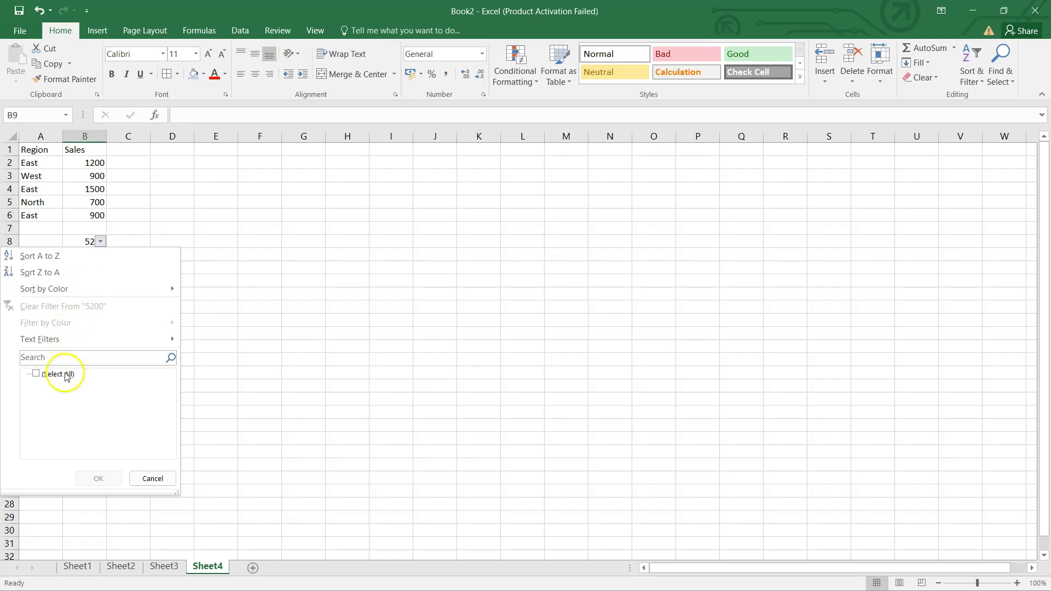
click(36, 377)
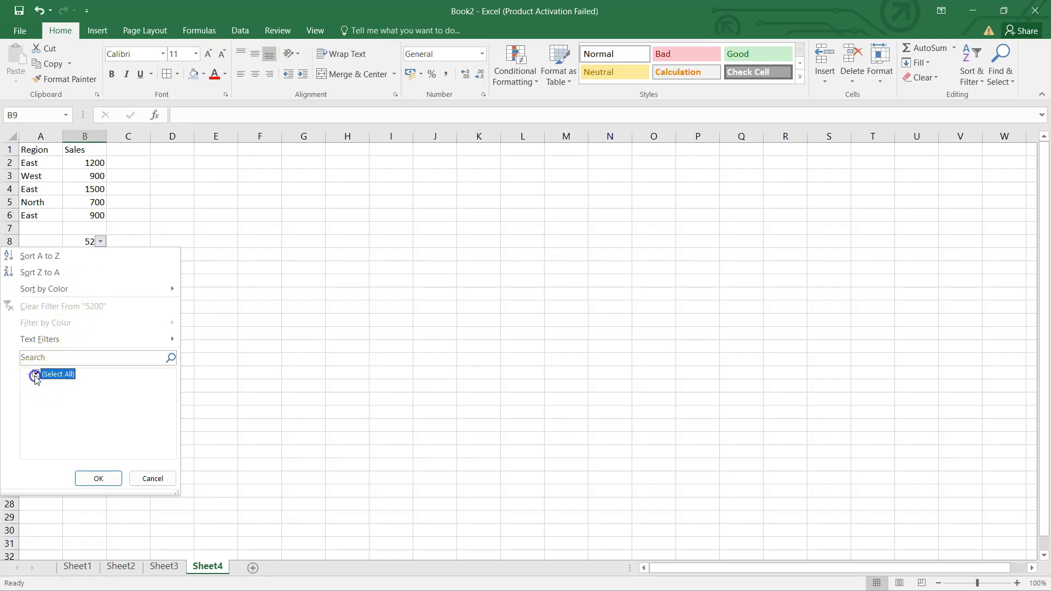
click(107, 430)
click(99, 479)
click(133, 231)
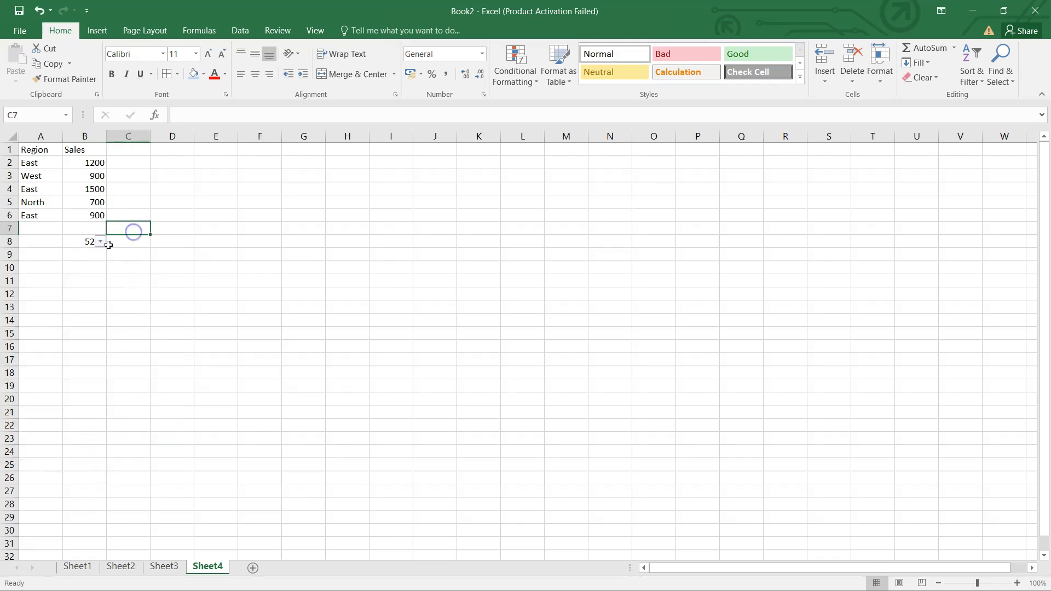
click(85, 257)
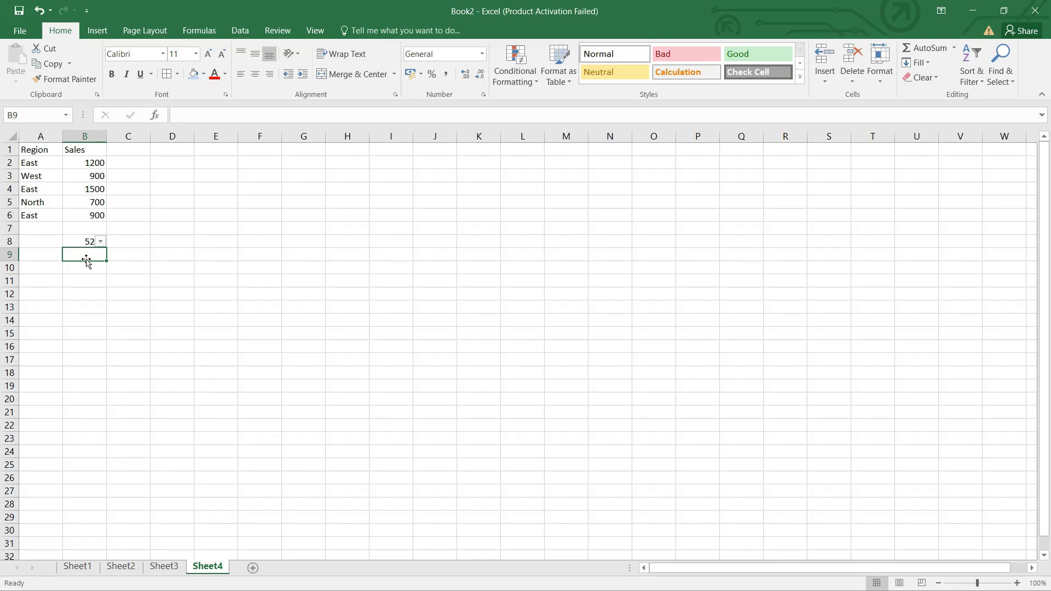
click(100, 242)
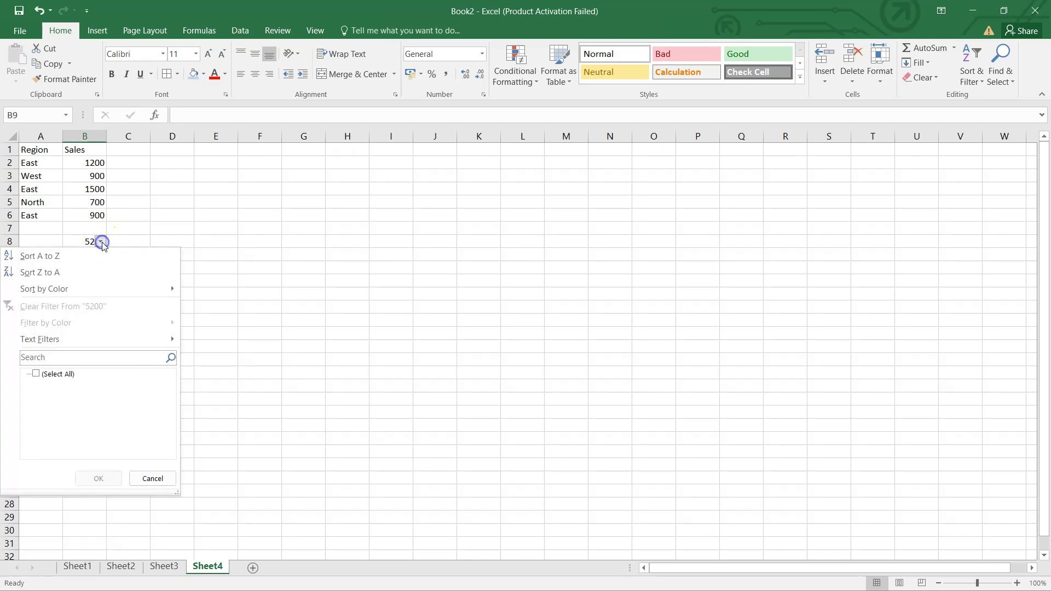
click(86, 354)
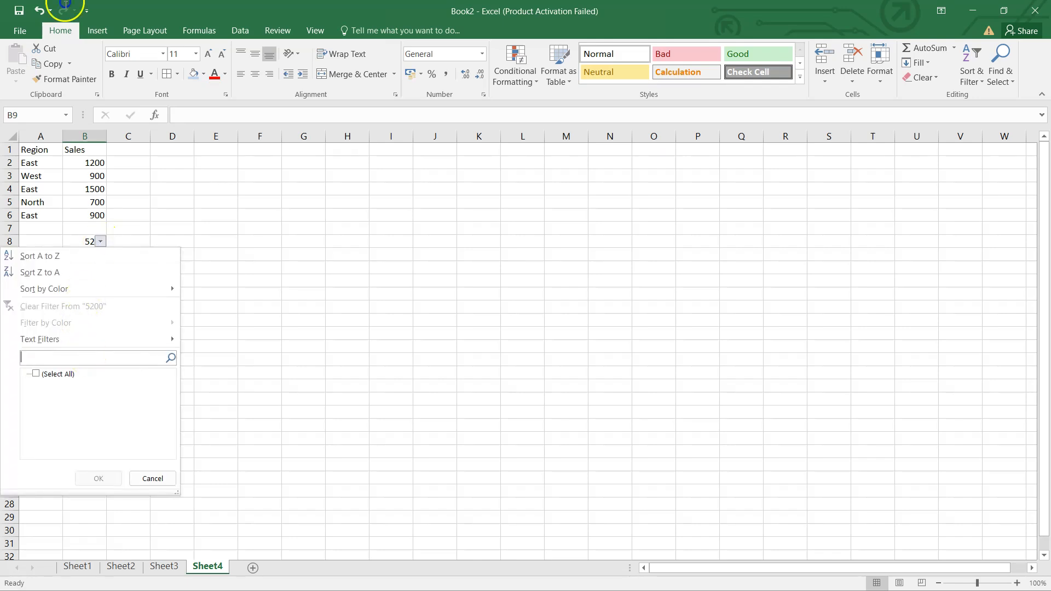
click(89, 356)
click(151, 477)
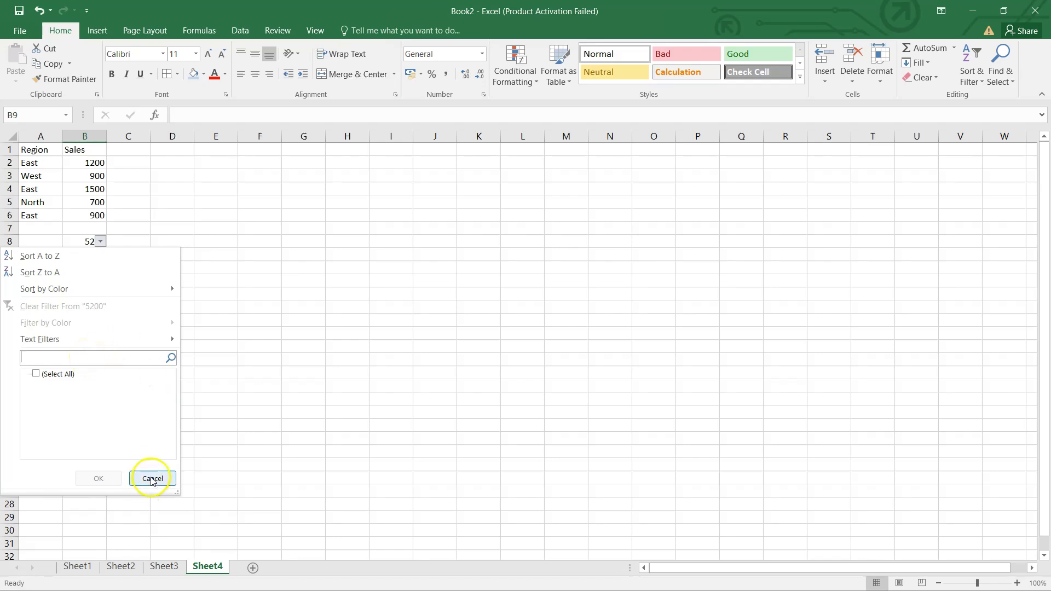
click(45, 149)
click(980, 81)
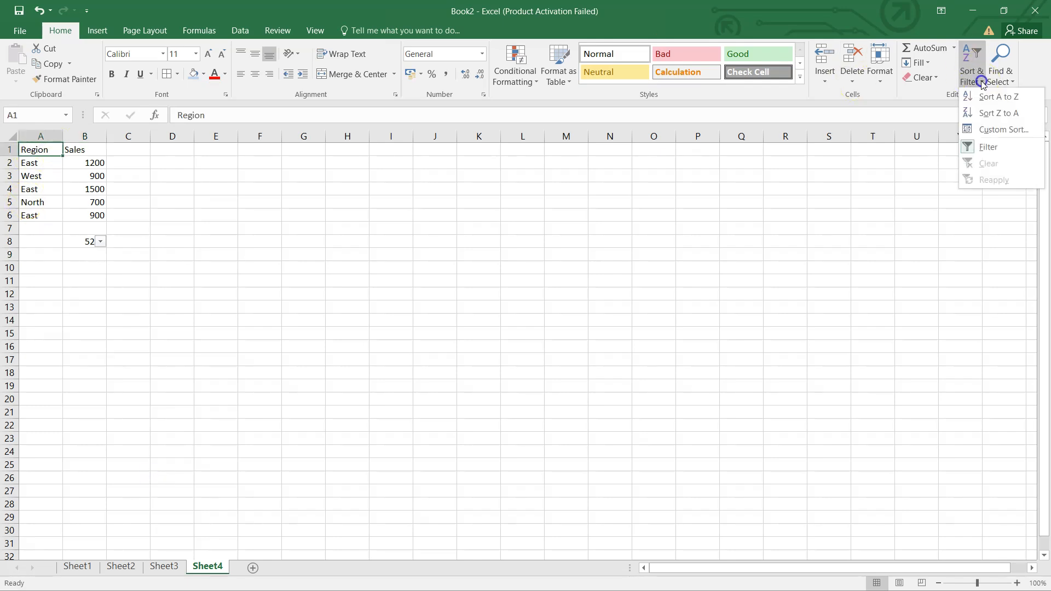
click(988, 146)
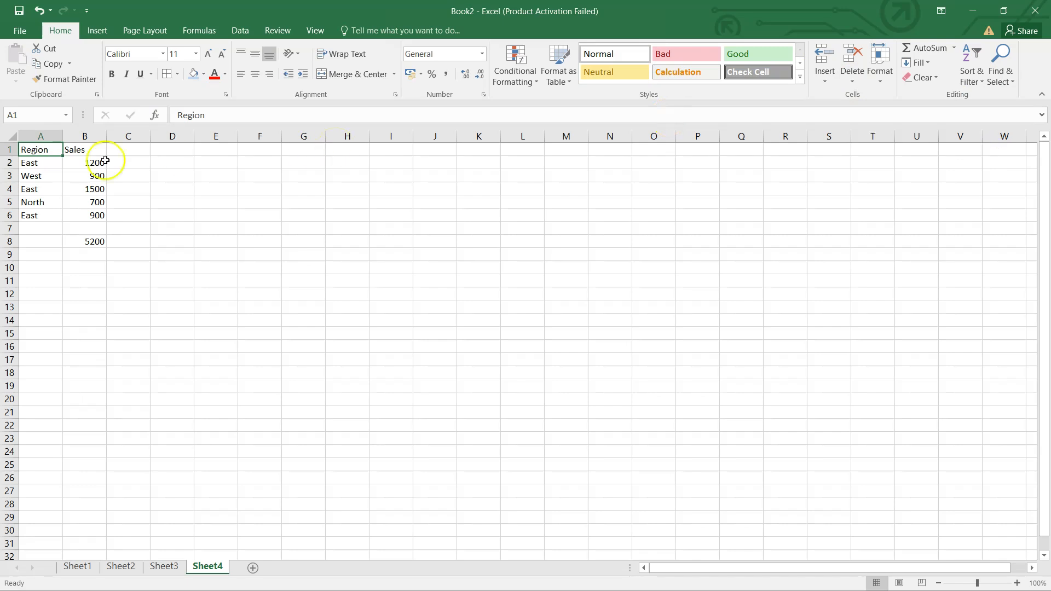
Turn on filtering for the data range from its Region header in A1
click(70, 228)
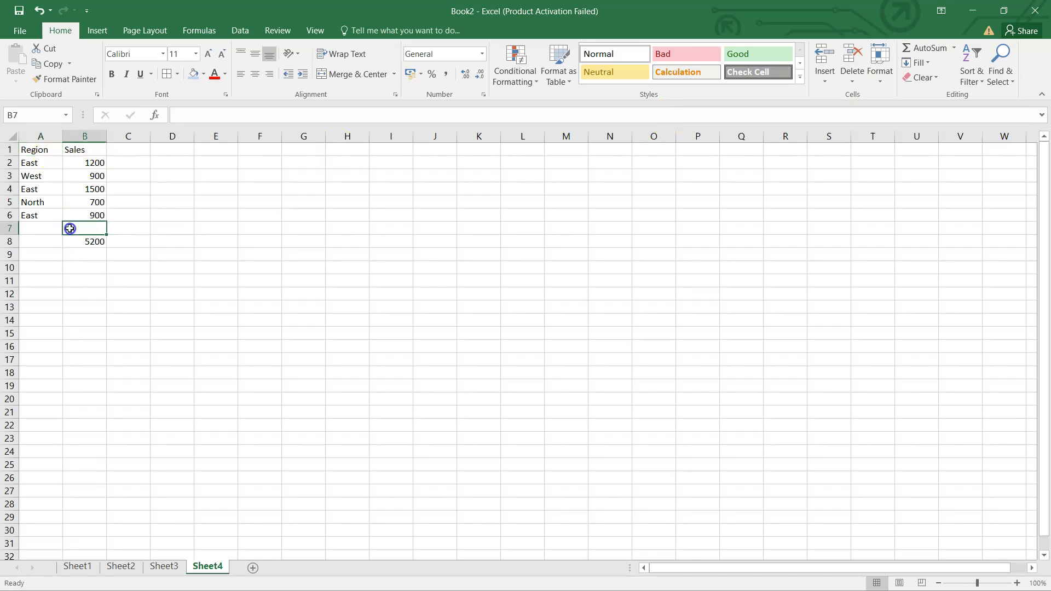
click(55, 151)
click(980, 79)
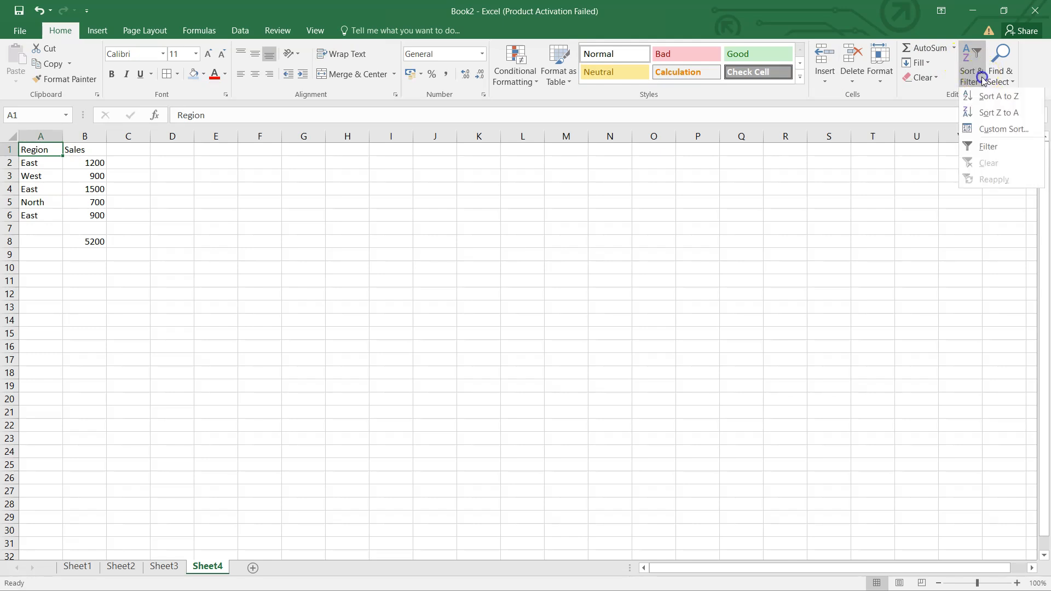
click(985, 147)
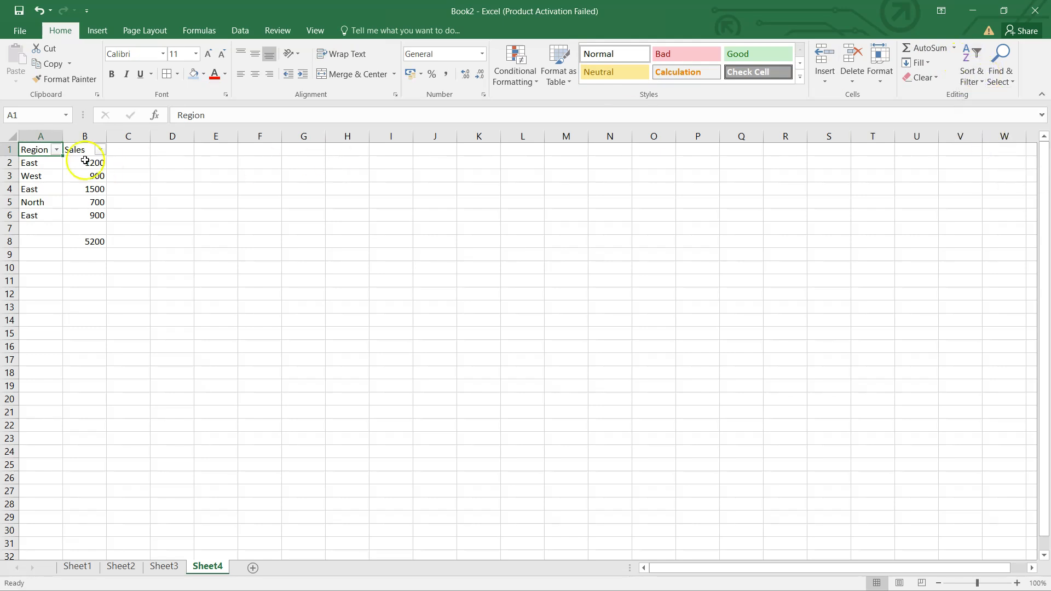
Filter the Region column to show only the East rows
click(57, 150)
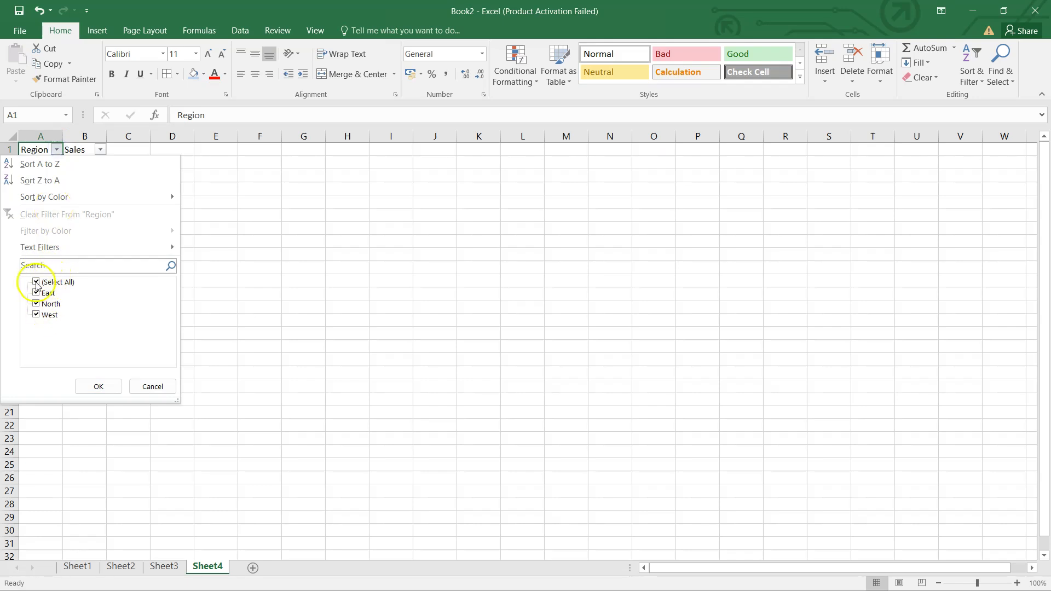
click(36, 283)
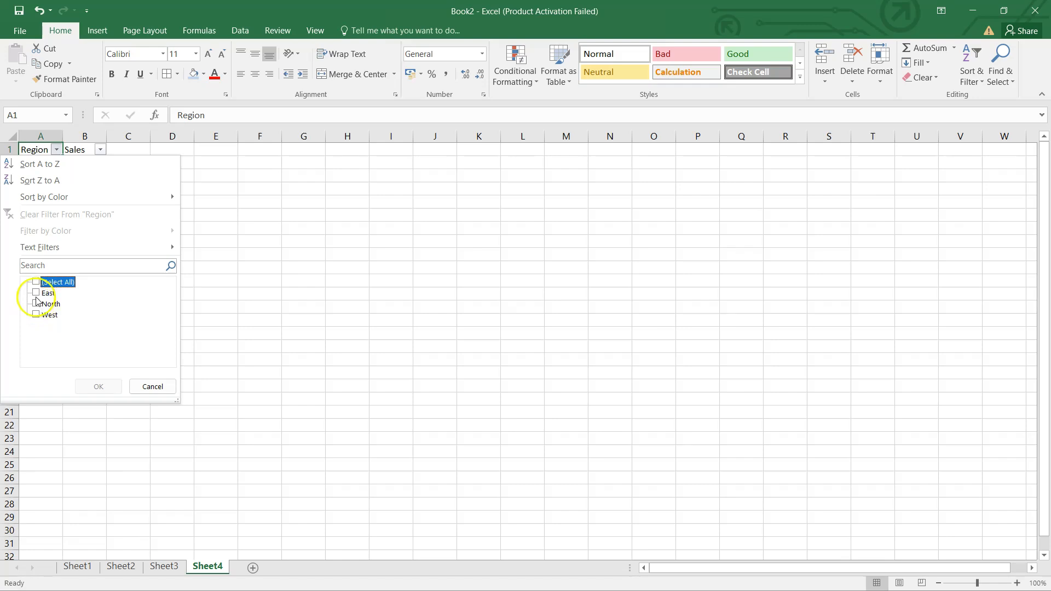
click(36, 293)
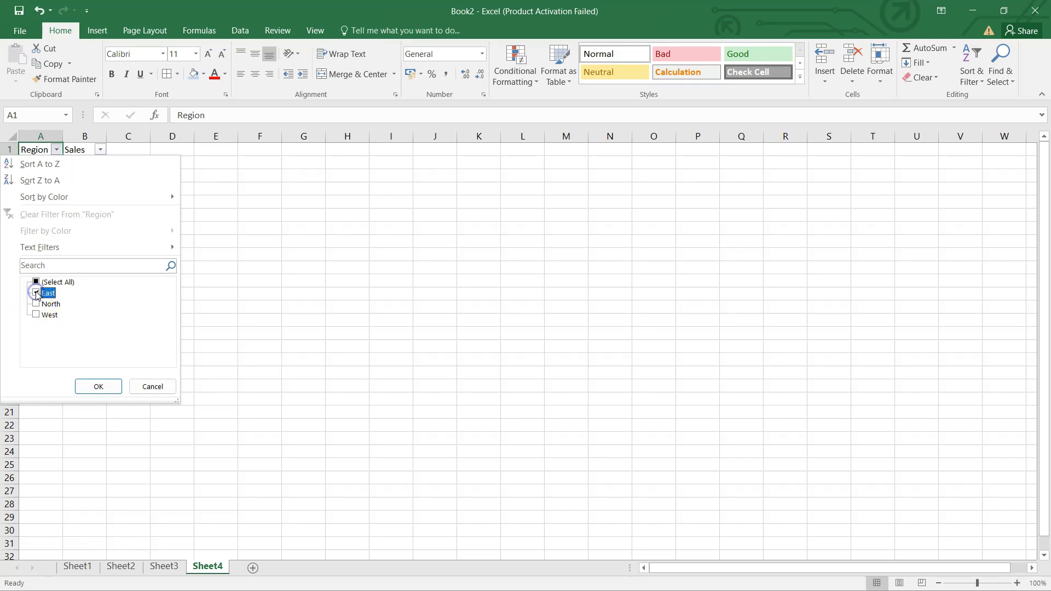
click(96, 384)
Compare the visible East sales with the SUM formula in B8
click(39, 170)
drag(39, 171, 84, 186)
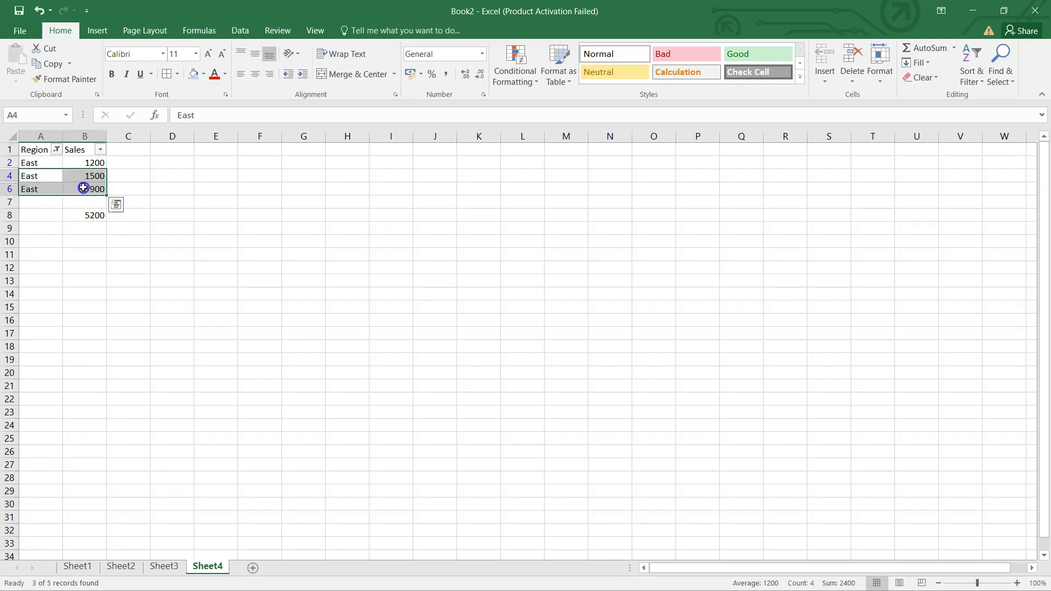
click(75, 218)
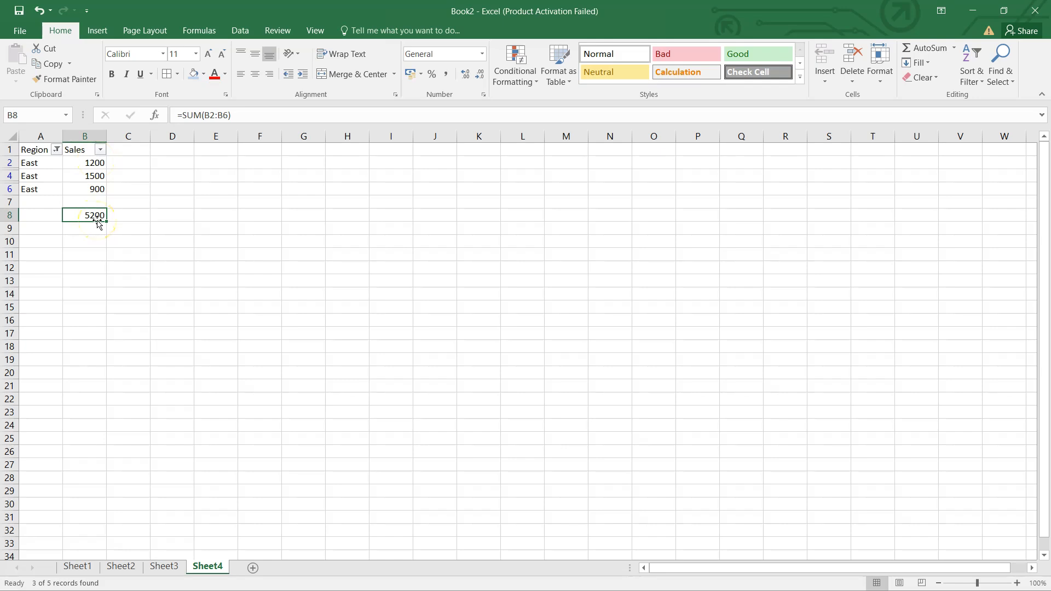
drag(87, 162, 88, 187)
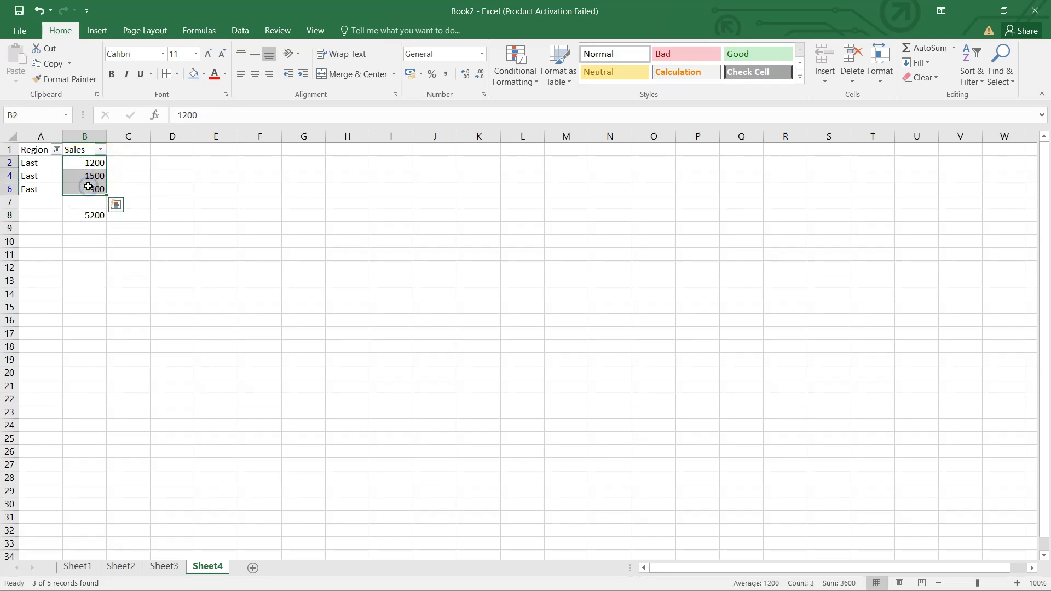
Switch the Region filter to West only and check the SUM total in B8 against the West row
click(55, 151)
click(36, 293)
click(36, 315)
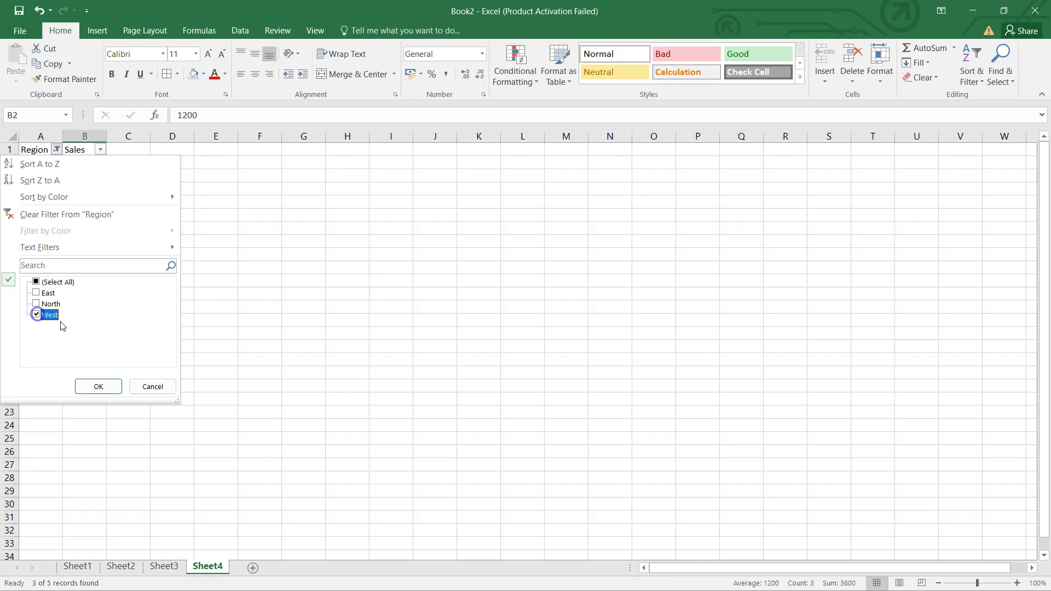
click(106, 387)
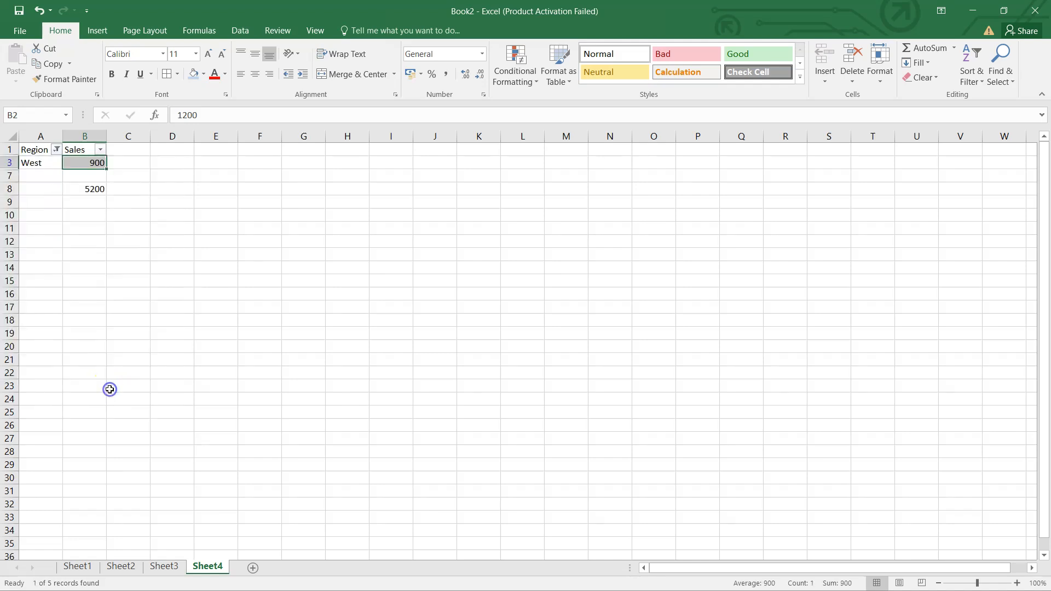
click(83, 189)
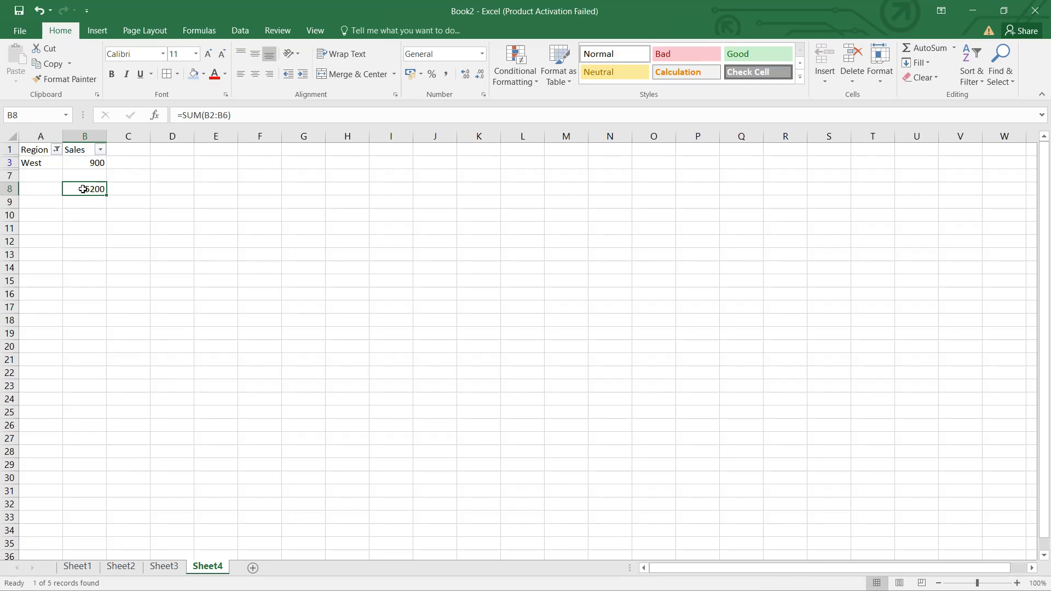
drag(42, 162, 94, 162)
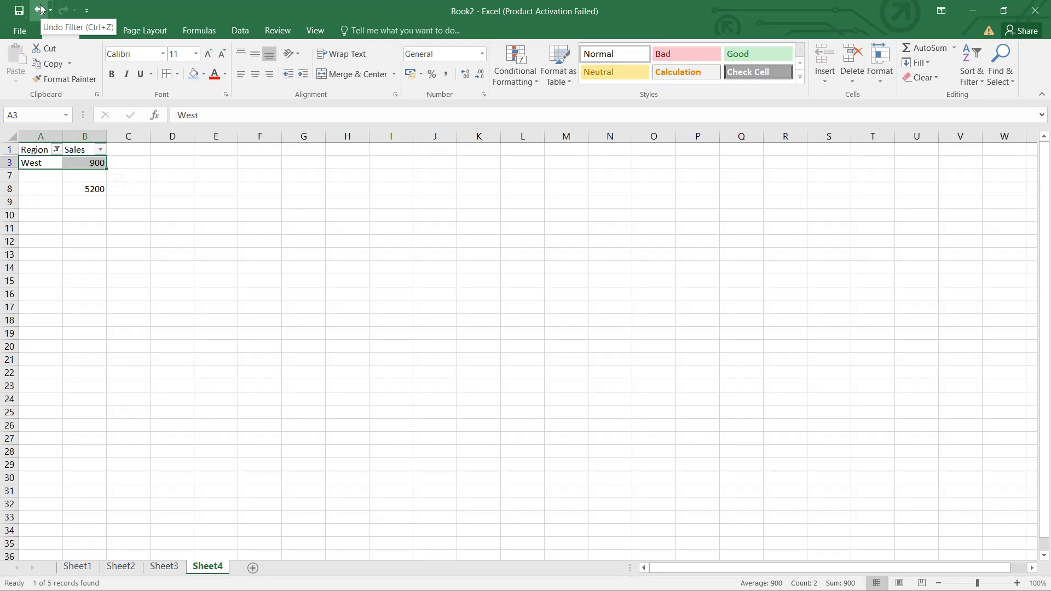
Reselect all regions in the Region filter to show every row again
click(57, 149)
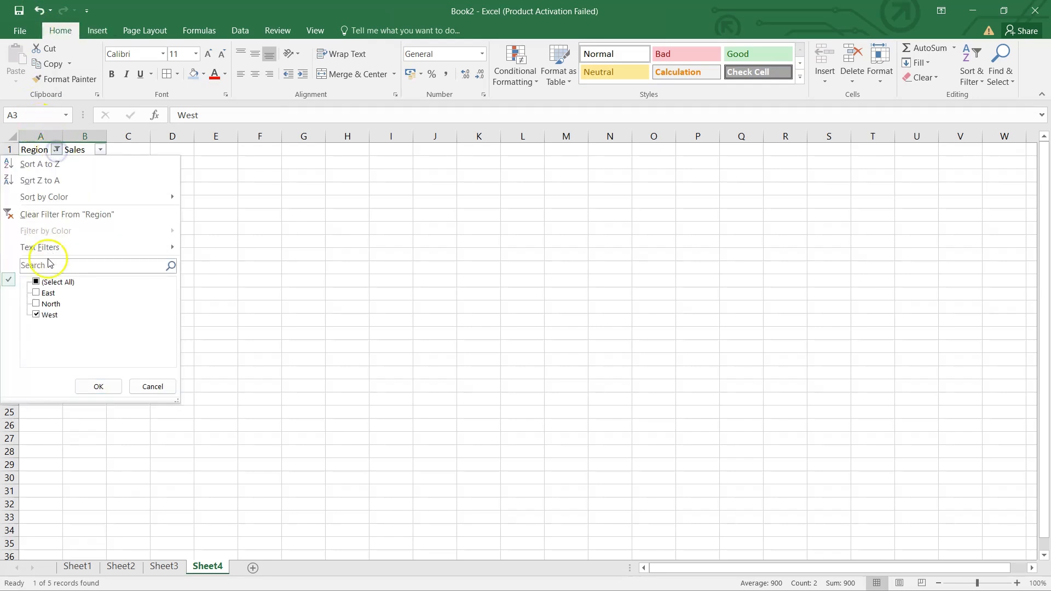
click(36, 282)
click(97, 385)
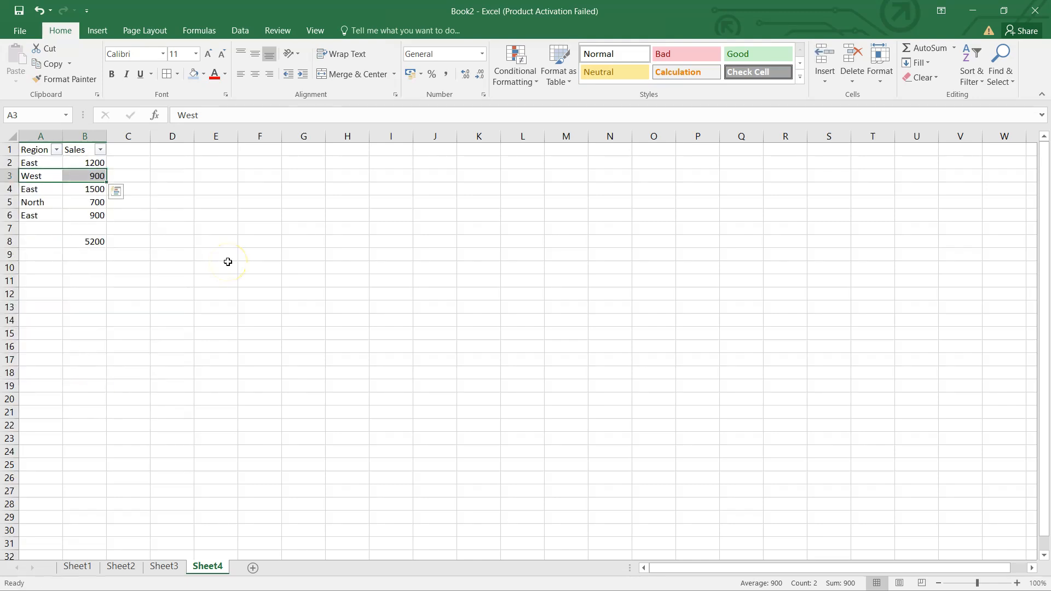
Enter the formula =SUBTOTAL(9,B2:B6) in B9 to total the Sales column
click(90, 255)
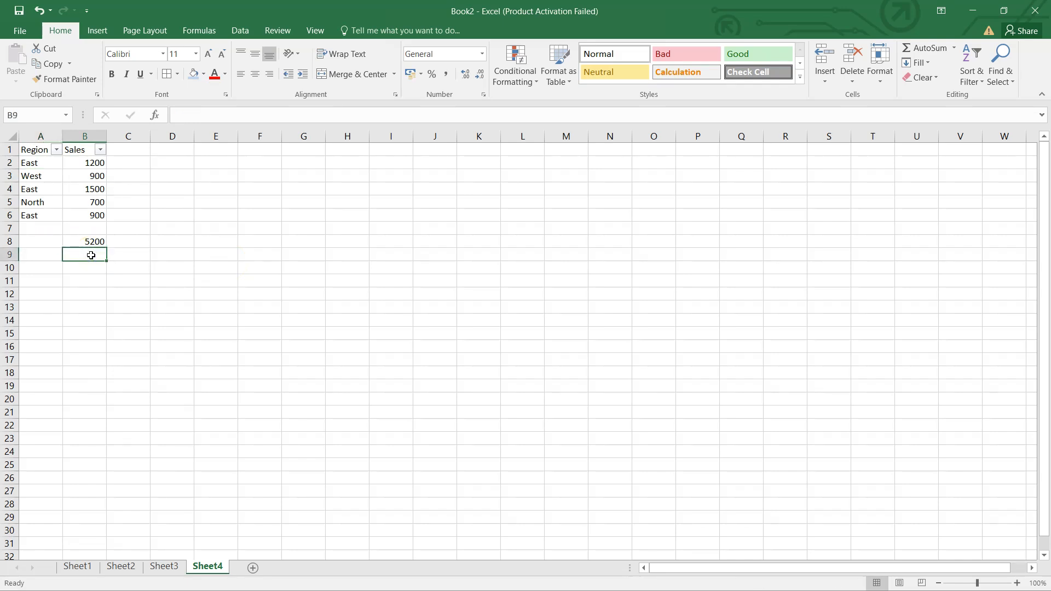
text(=SUBTOTAL)
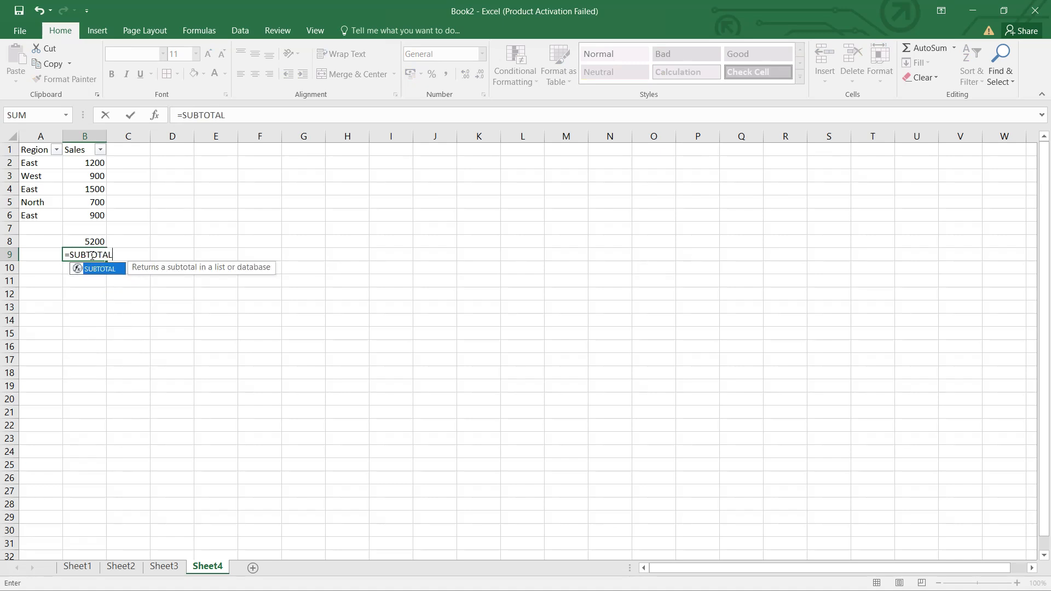
text(()
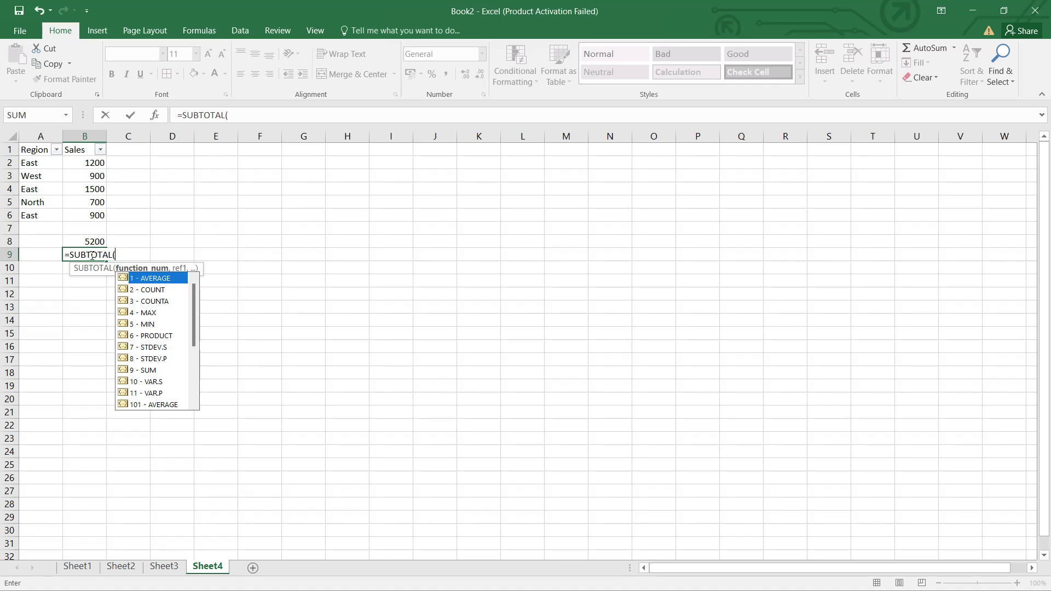
text(9,)
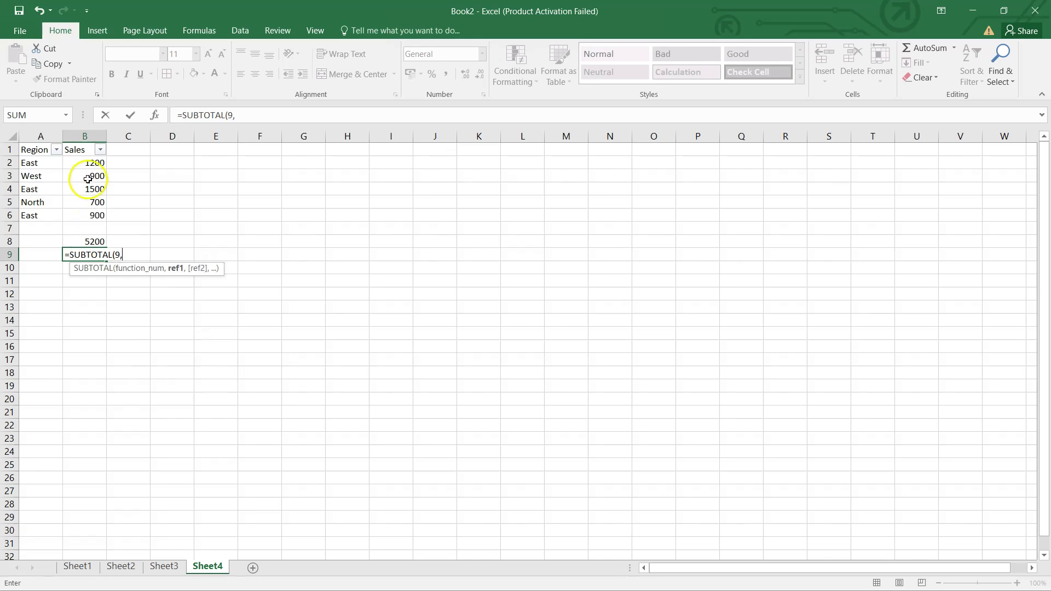
drag(85, 162, 84, 215)
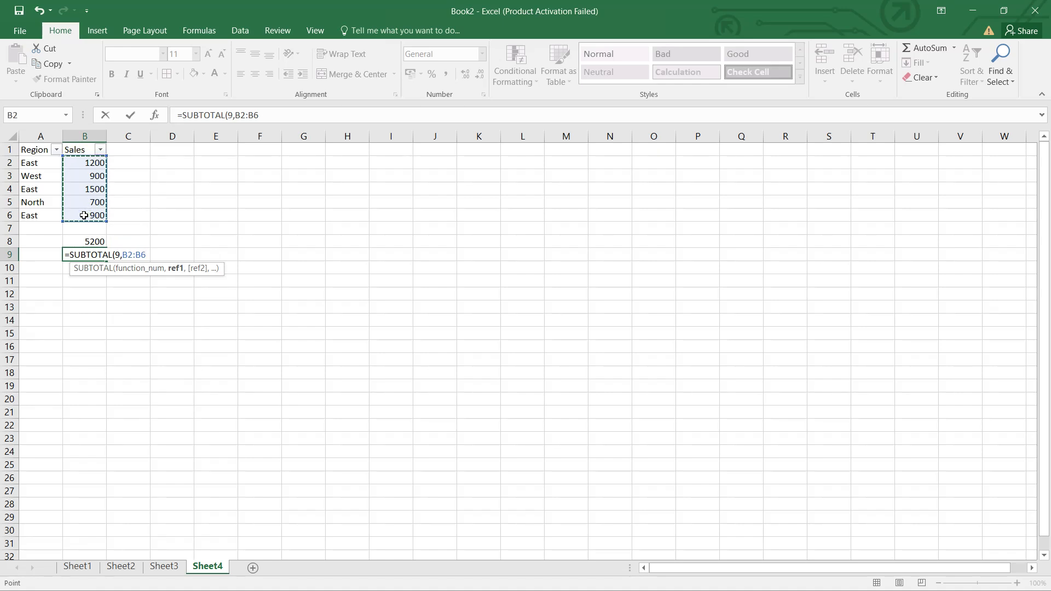
text())
key(Return)
click(91, 255)
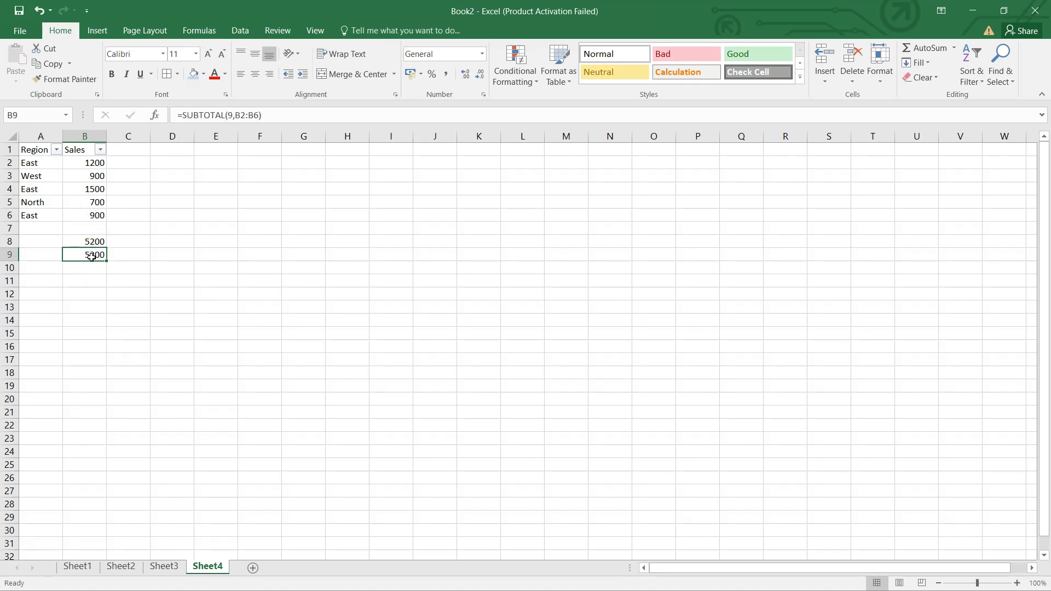
Filter the Region column so only West remains selected
click(56, 150)
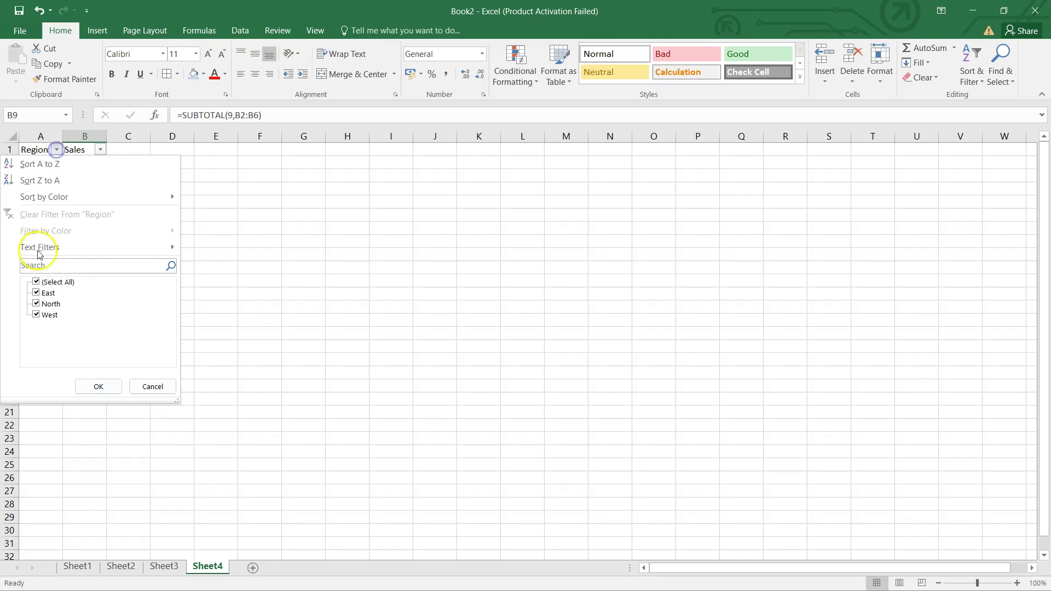
click(40, 283)
click(46, 315)
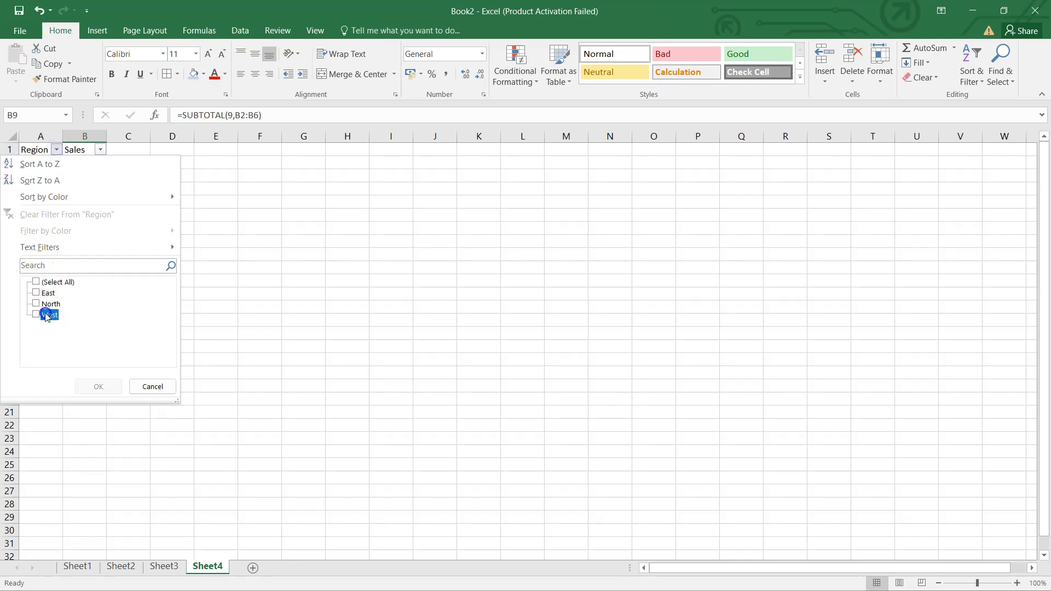
click(109, 387)
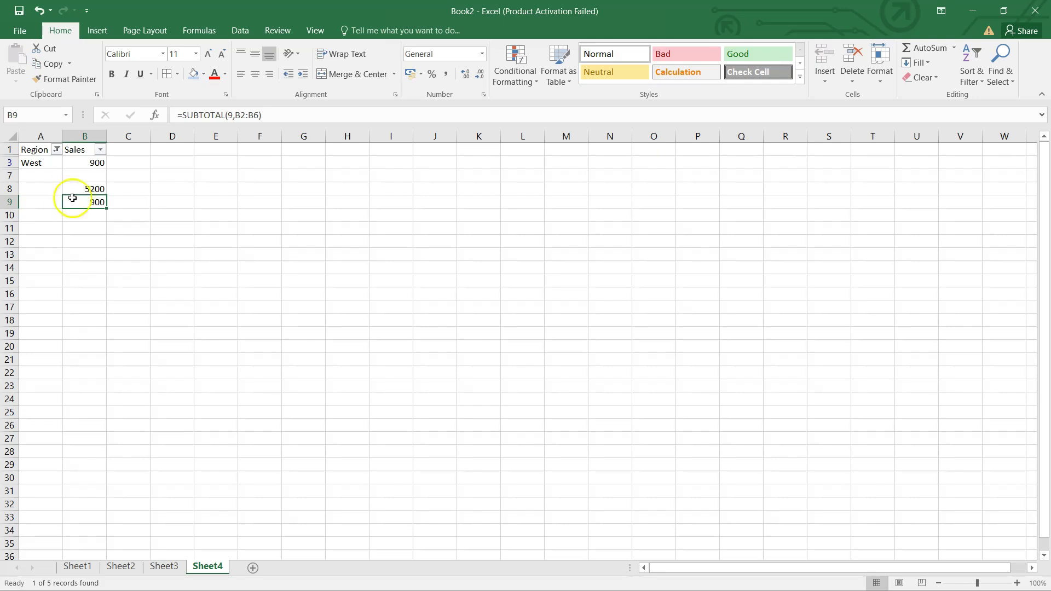
Label the two result rows with Total in A8 and SubTotal in A9
click(49, 188)
text(Total)
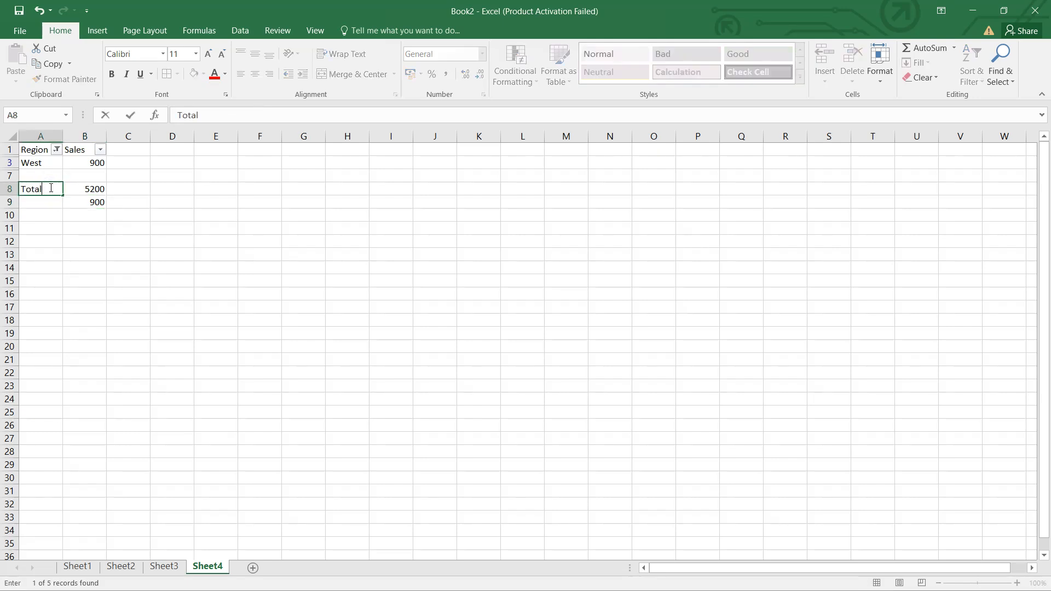
key(Return)
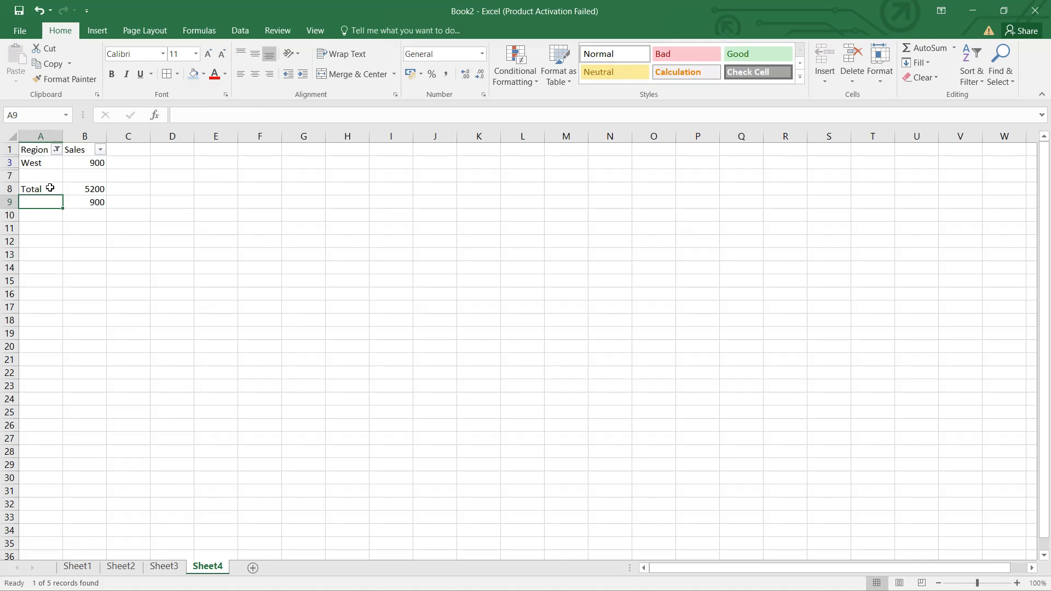
text(SubTotal)
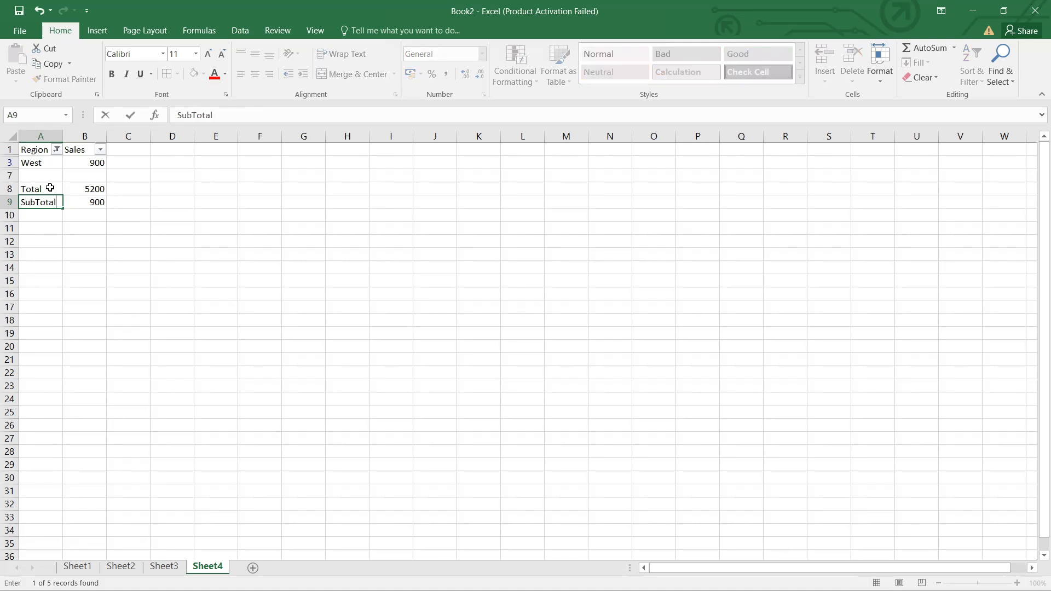
key(Return)
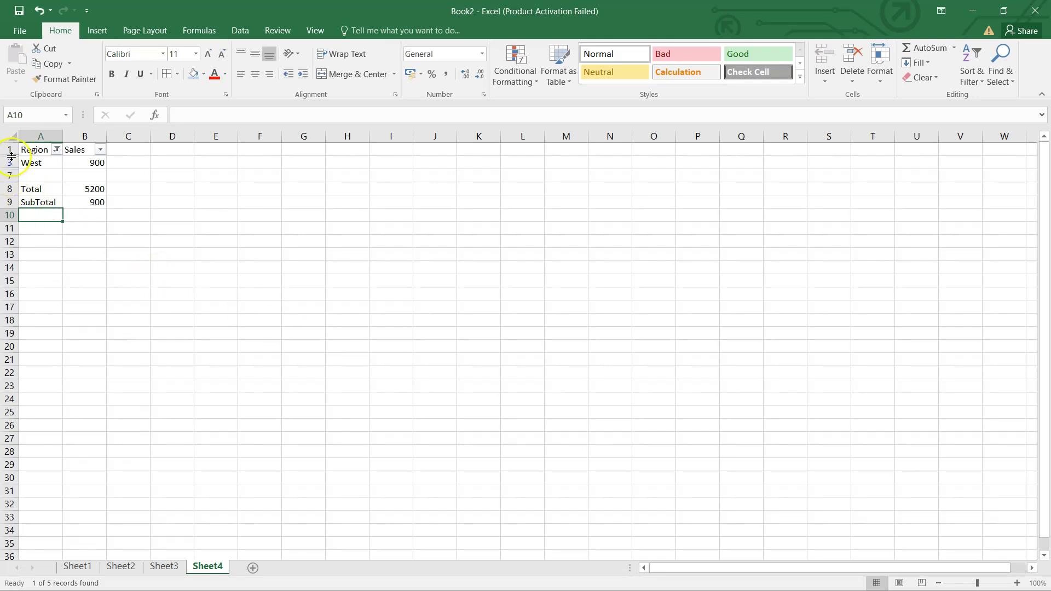
click(10, 189)
right_click(11, 189)
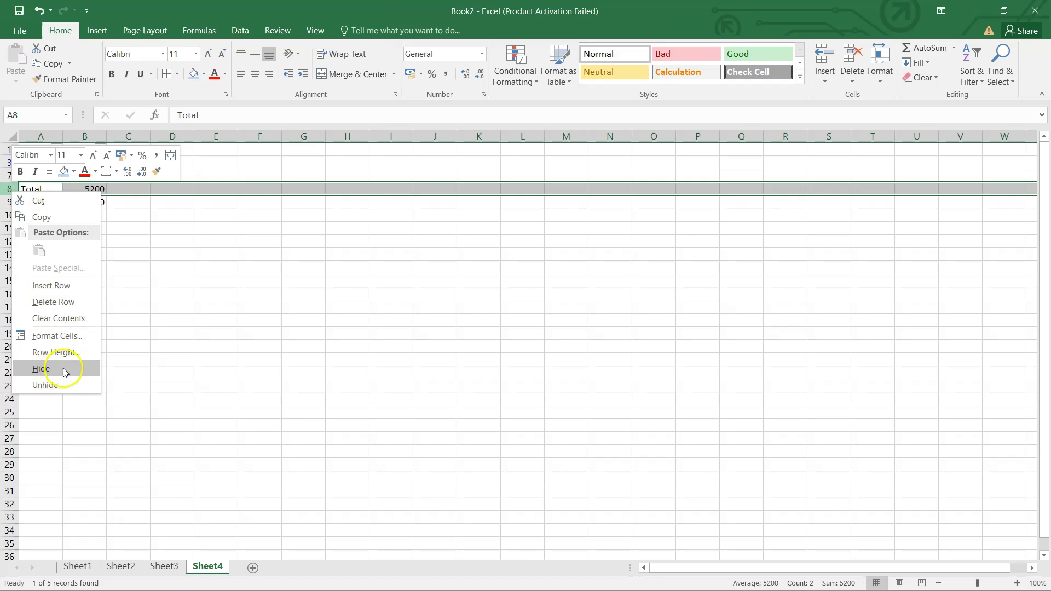
click(277, 292)
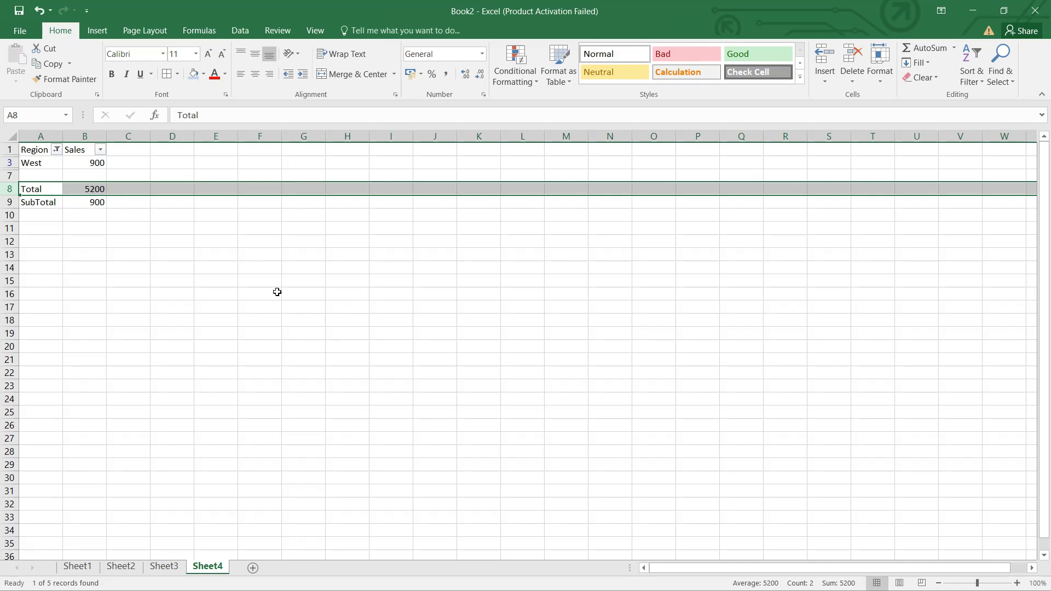
Hide row 3, which holds the West sales
click(8, 163)
right_click(9, 162)
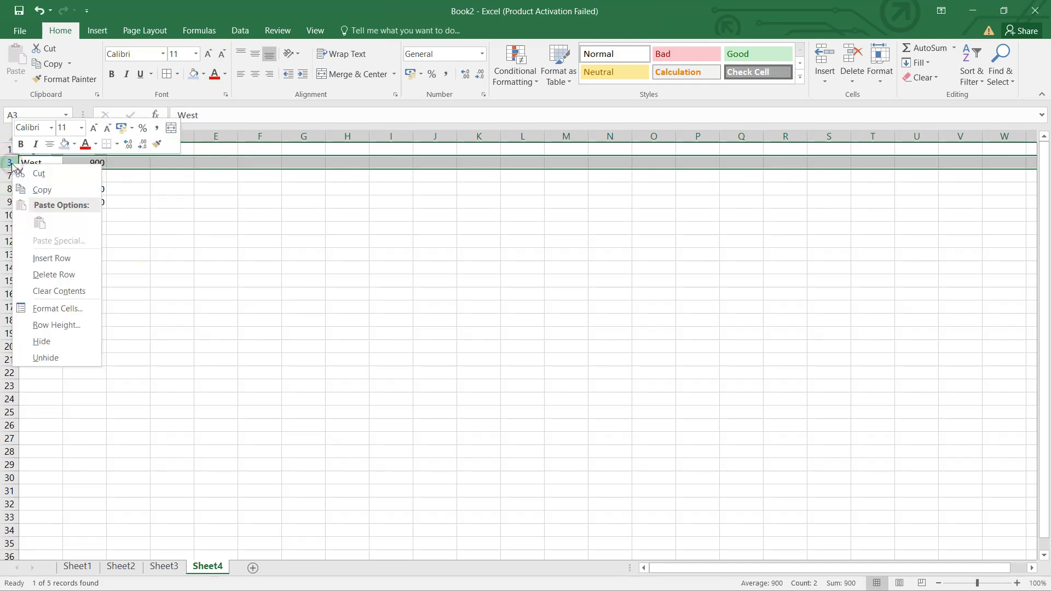
click(45, 343)
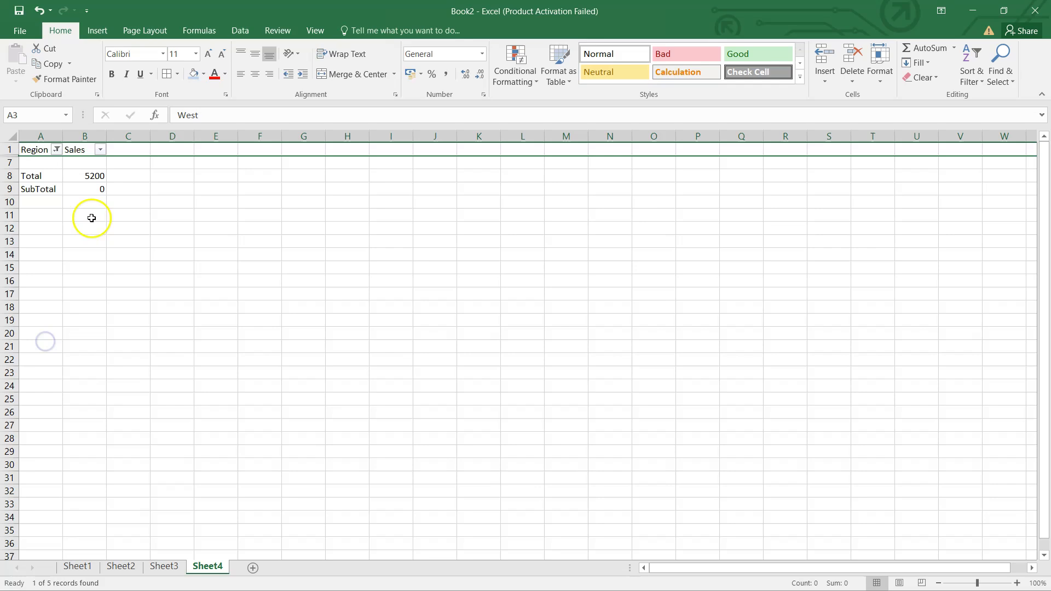
Change the SUBTOTAL function number in B9 to 109
click(92, 188)
double_click(92, 187)
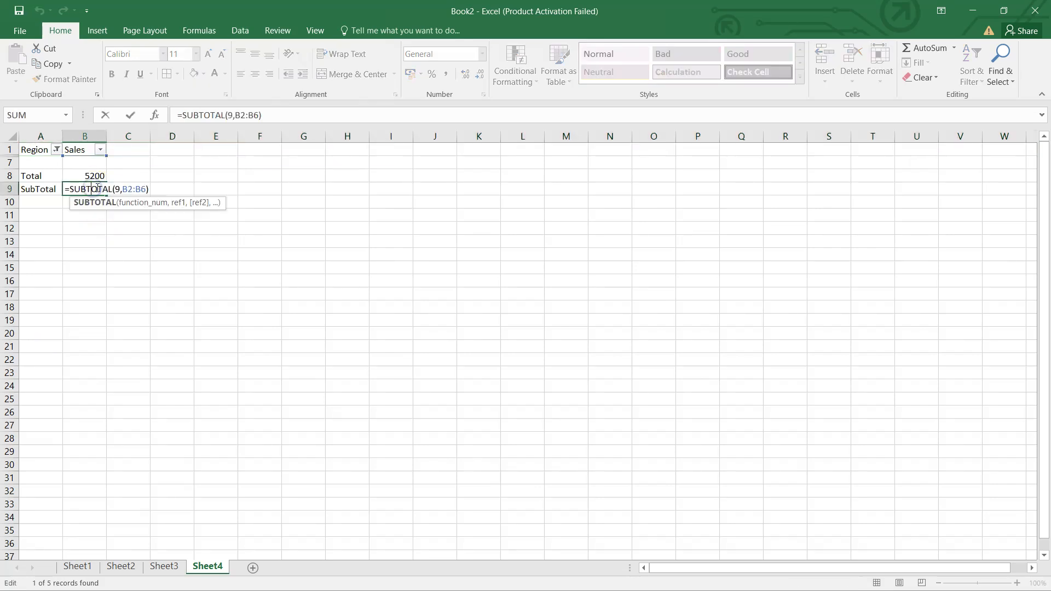
click(117, 188)
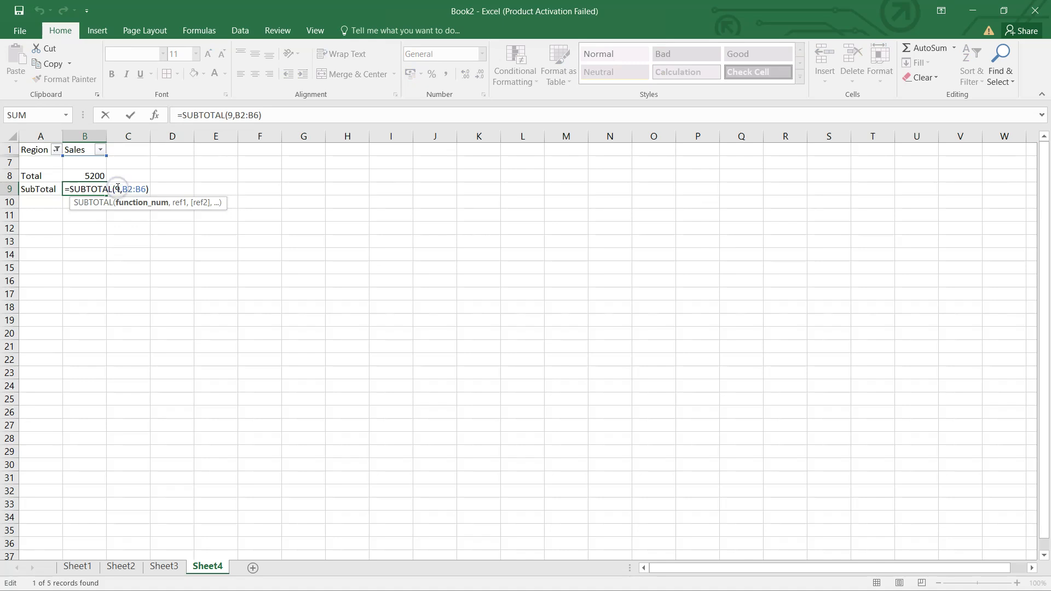
text(10)
key(Return)
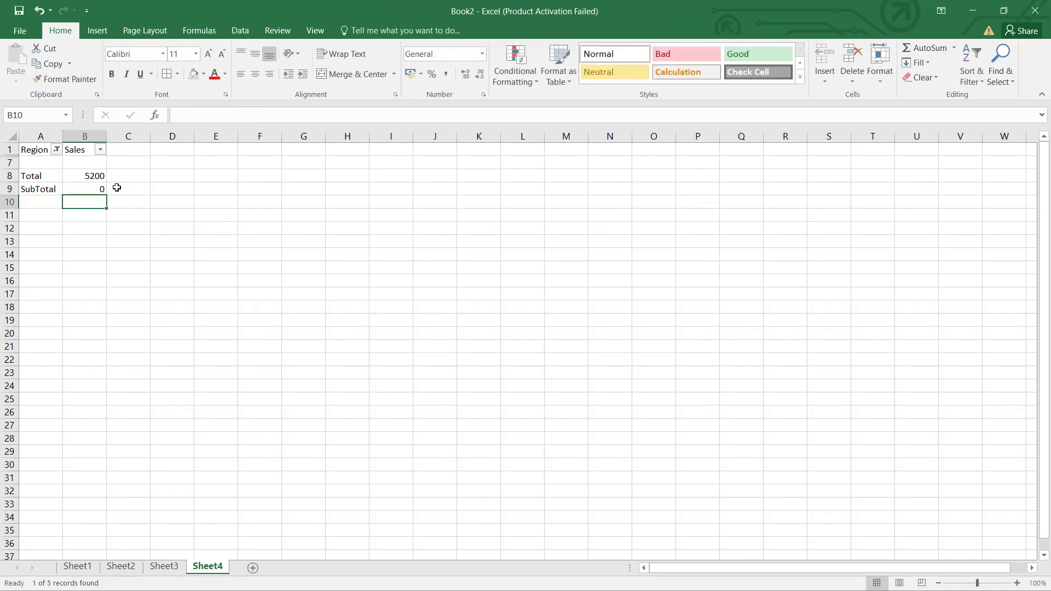
Compare the SubTotal in B9 with the SUM total in B8 while the data rows are hidden
click(85, 192)
drag(30, 162, 146, 161)
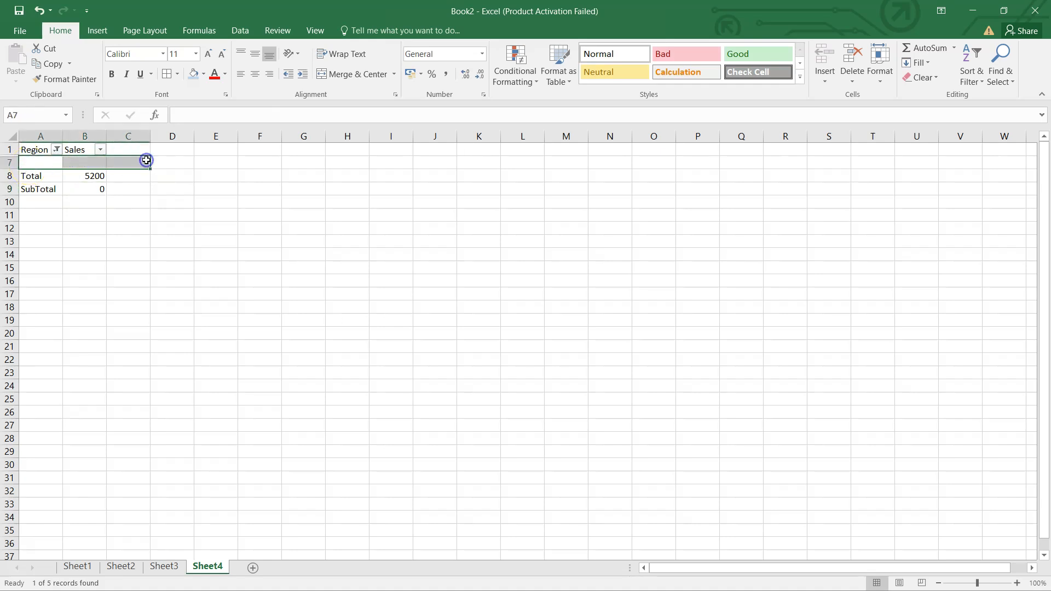
click(87, 176)
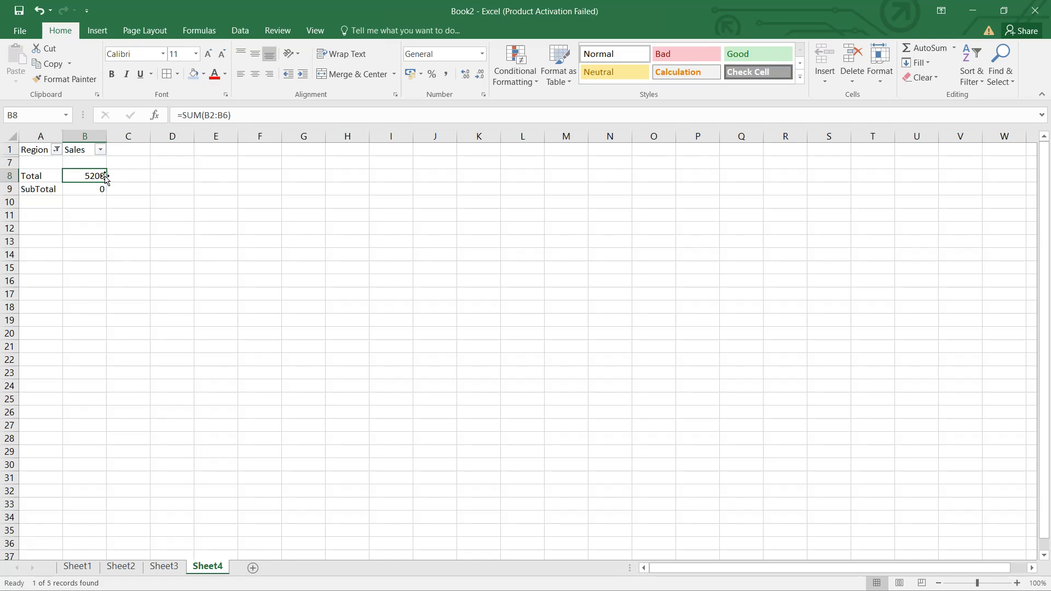